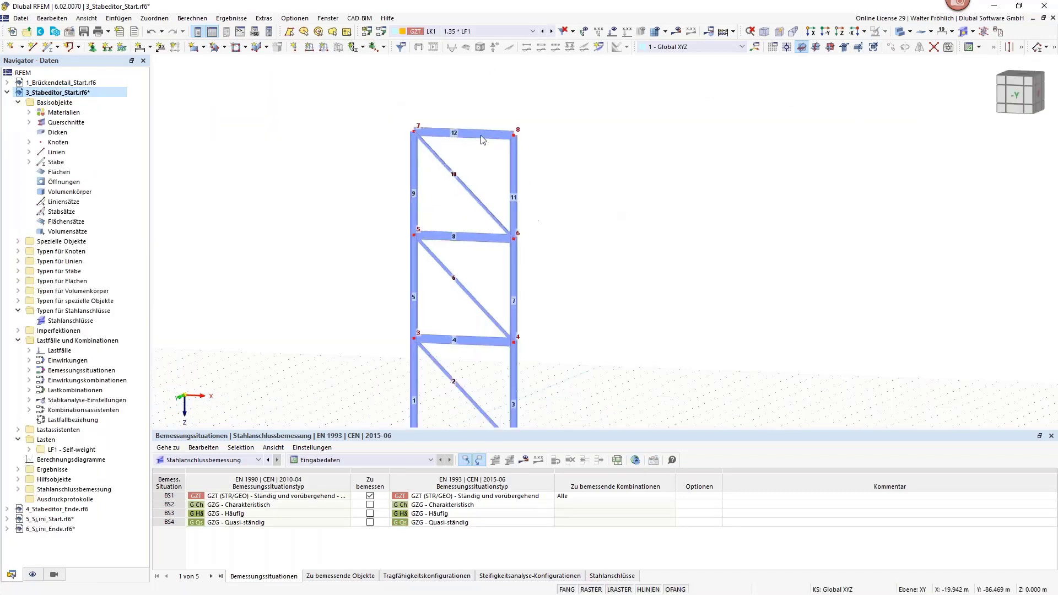
# - Examine the truss tower's columns, beams and diagonals and how they meet at the nodes
pyautogui.scroll(-2, 551, 193)
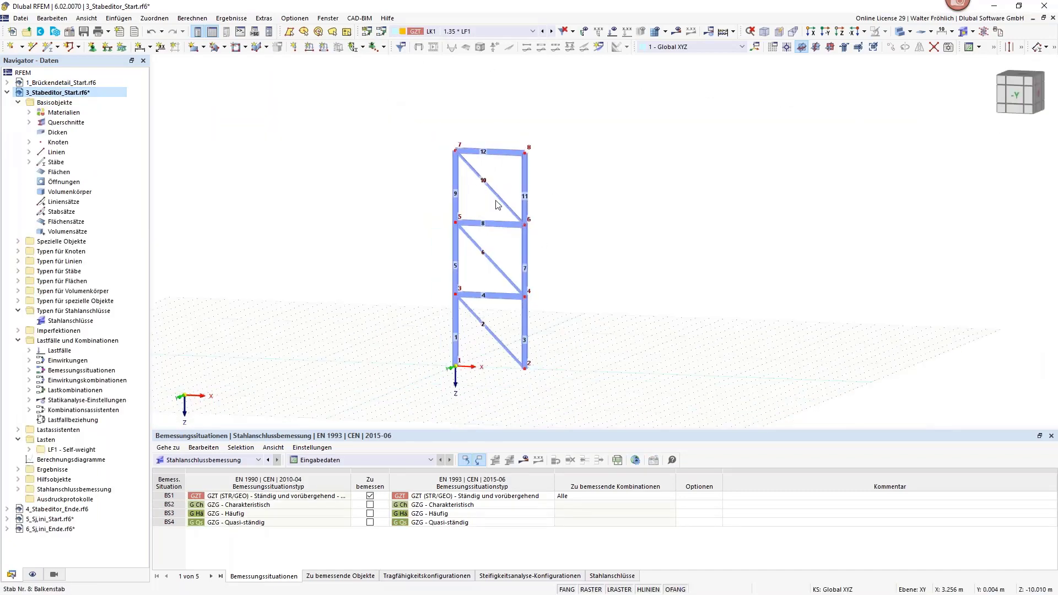
pyautogui.scroll(2, 472, 348)
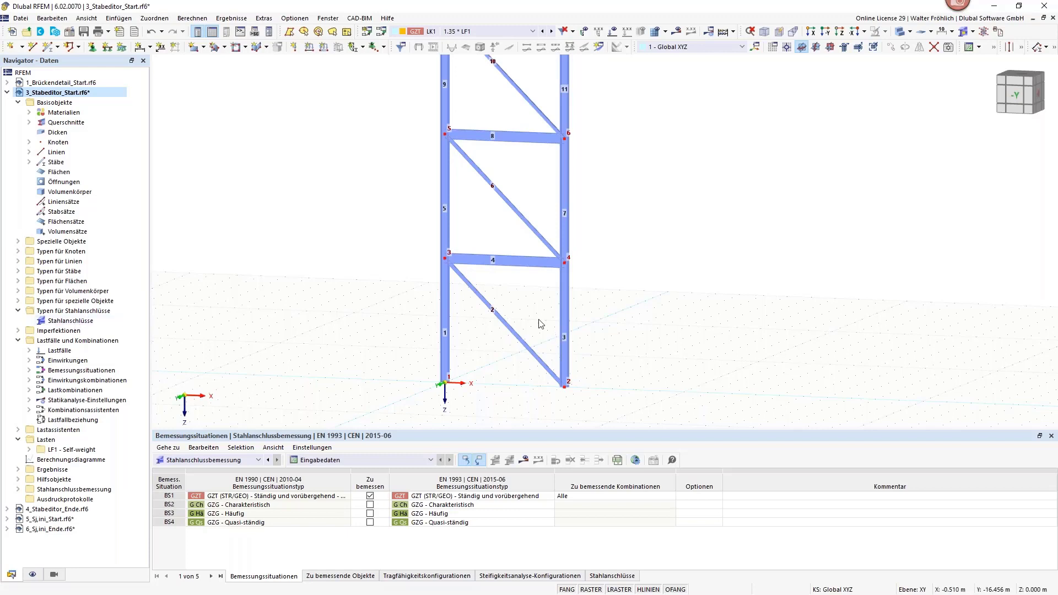
pyautogui.scroll(5, 529, 319)
pyautogui.moveTo(500, 222); pyautogui.dragTo(473, 315, button='middle')
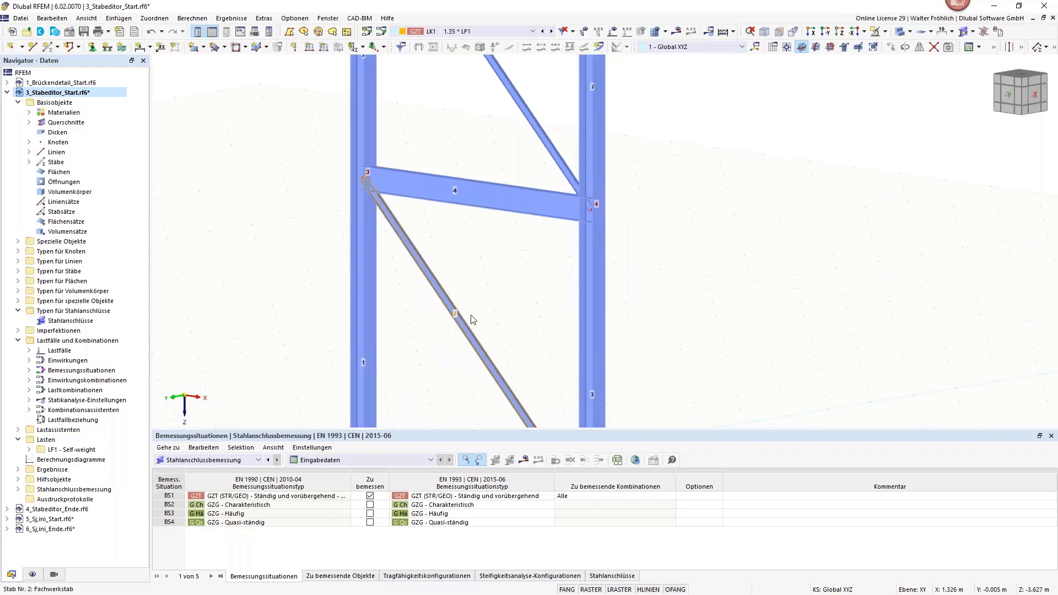
pyautogui.scroll(3, 370, 183)
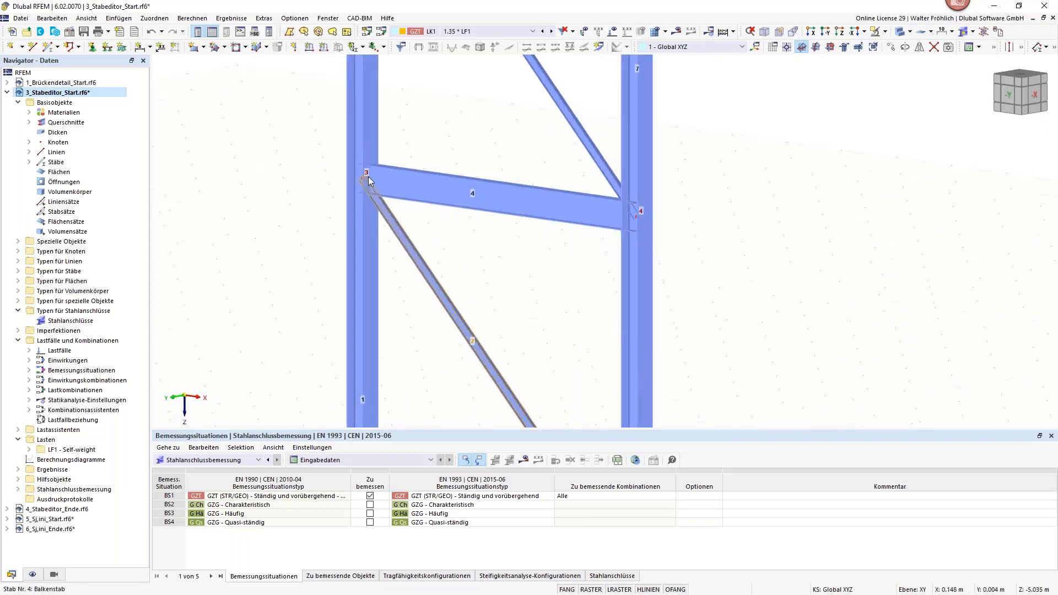
pyautogui.scroll(-1, 314, 193)
pyautogui.moveTo(427, 138); pyautogui.dragTo(479, 219, button='middle')
pyautogui.scroll(-3, 483, 150)
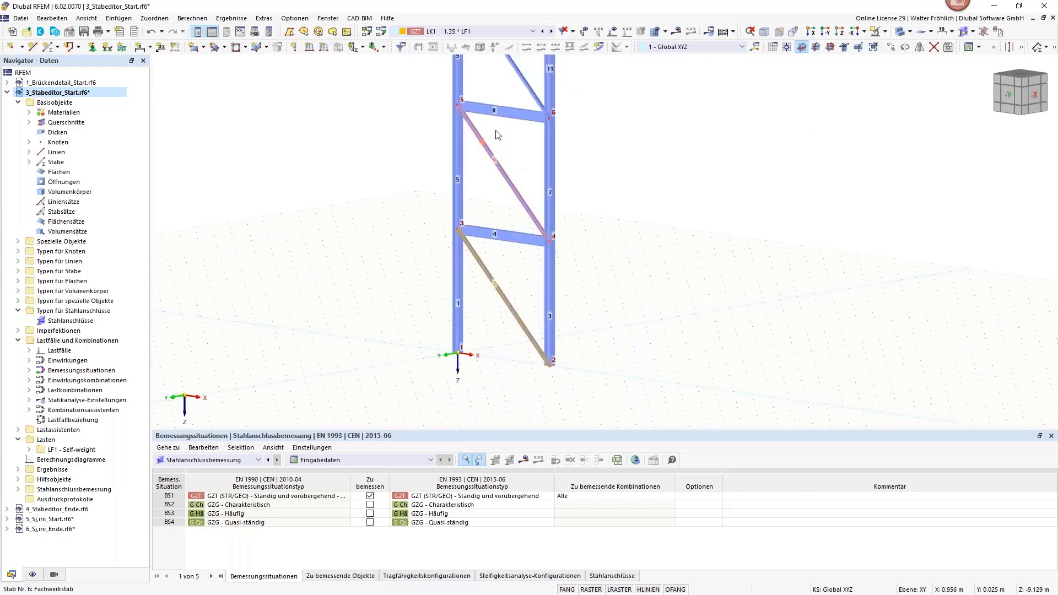
pyautogui.moveTo(497, 138); pyautogui.dragTo(577, 170, button='middle')
pyautogui.scroll(3, 500, 164)
pyautogui.scroll(1, 513, 149)
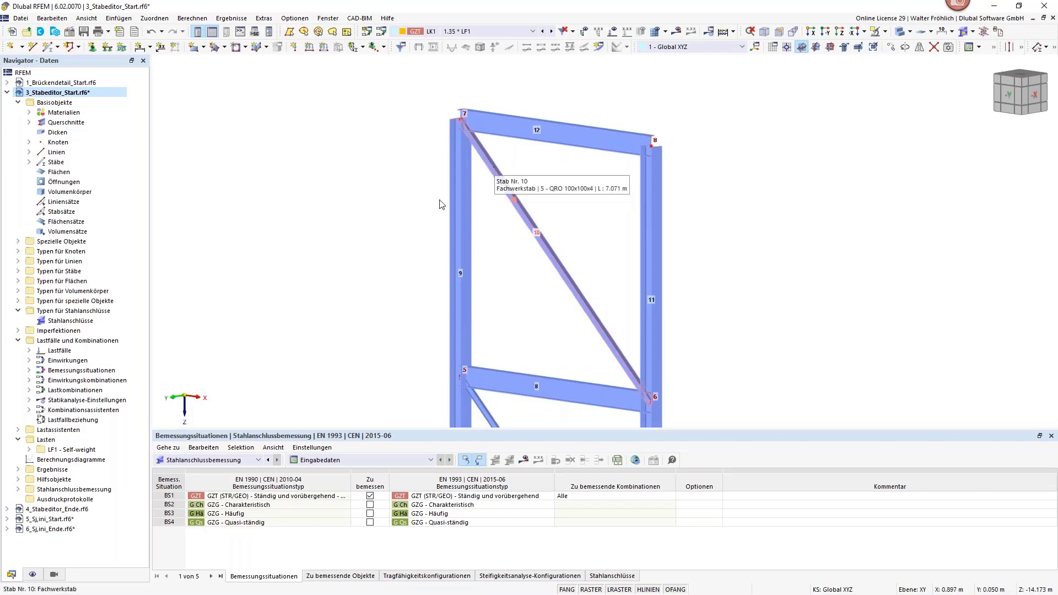
# - Create a new steel joint assigned to node 3 and name the status of member 1 "Stütze"
pyautogui.rightClick(64, 320)
pyautogui.click(114, 338)
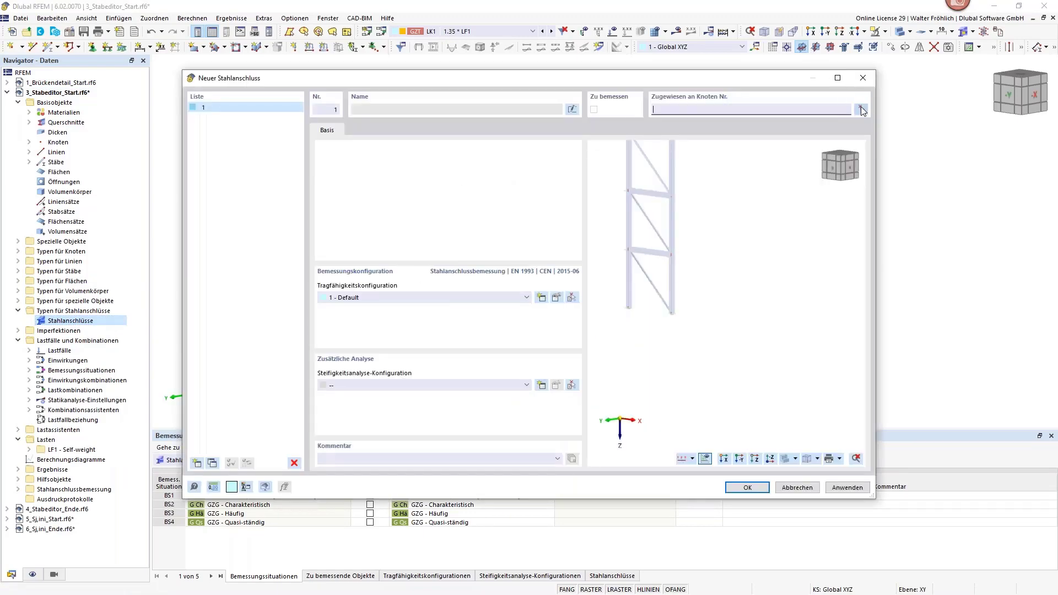
pyautogui.click(861, 110)
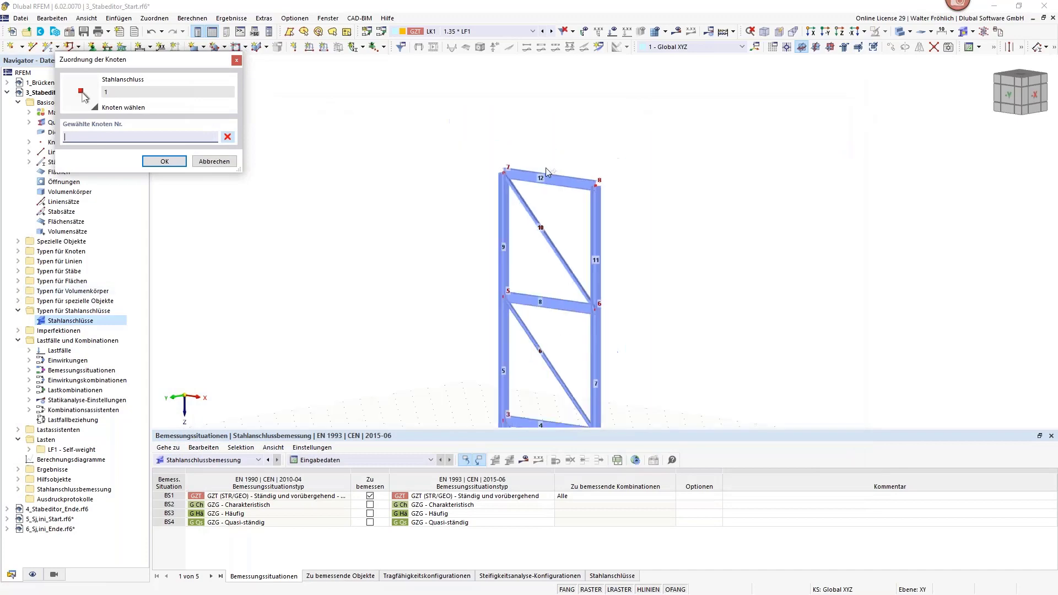
pyautogui.scroll(3, 551, 351)
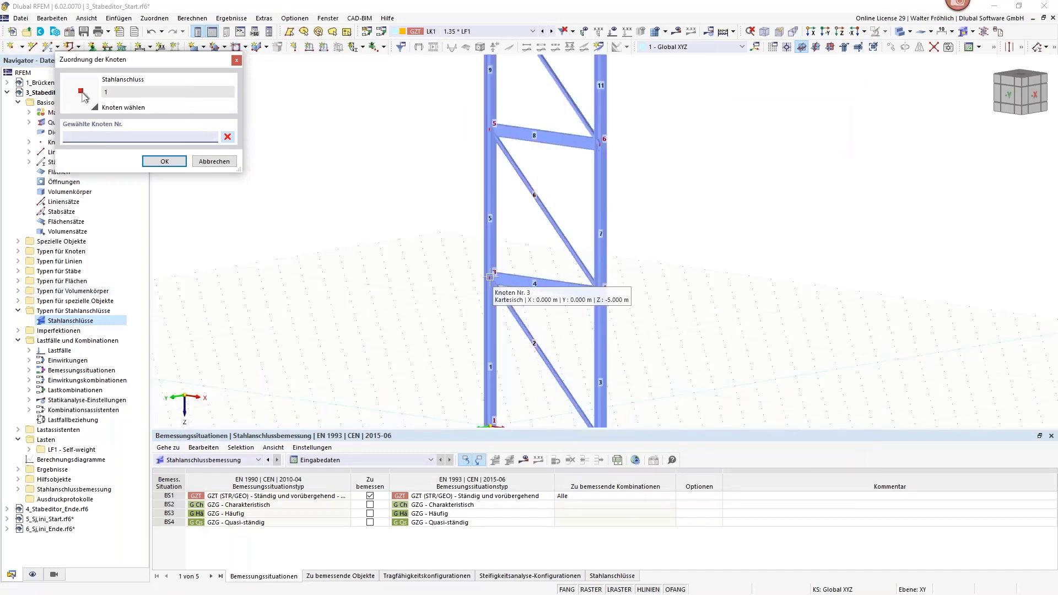
pyautogui.click(164, 161)
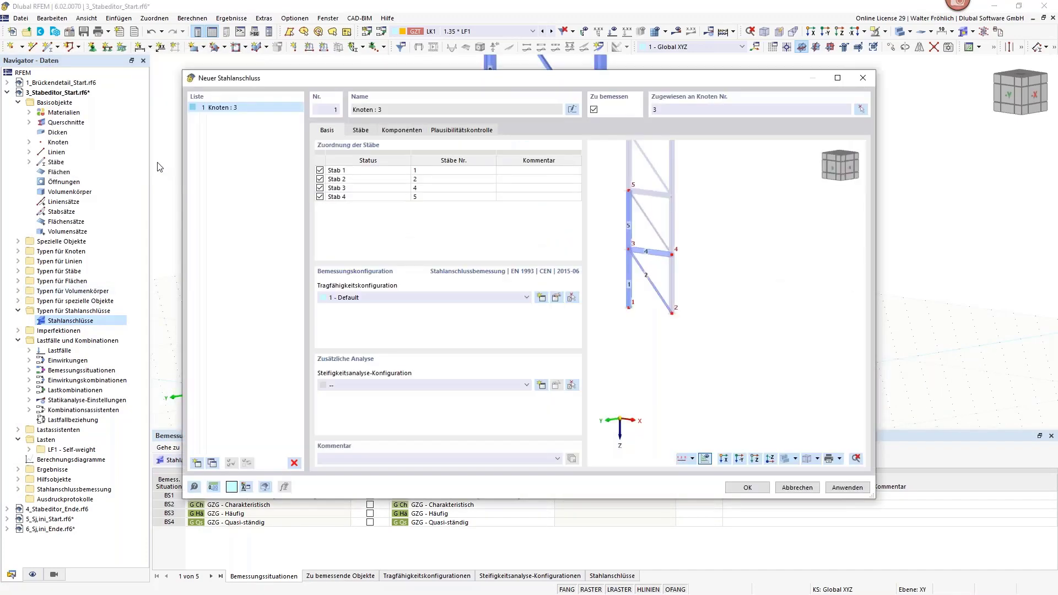
pyautogui.click(367, 171)
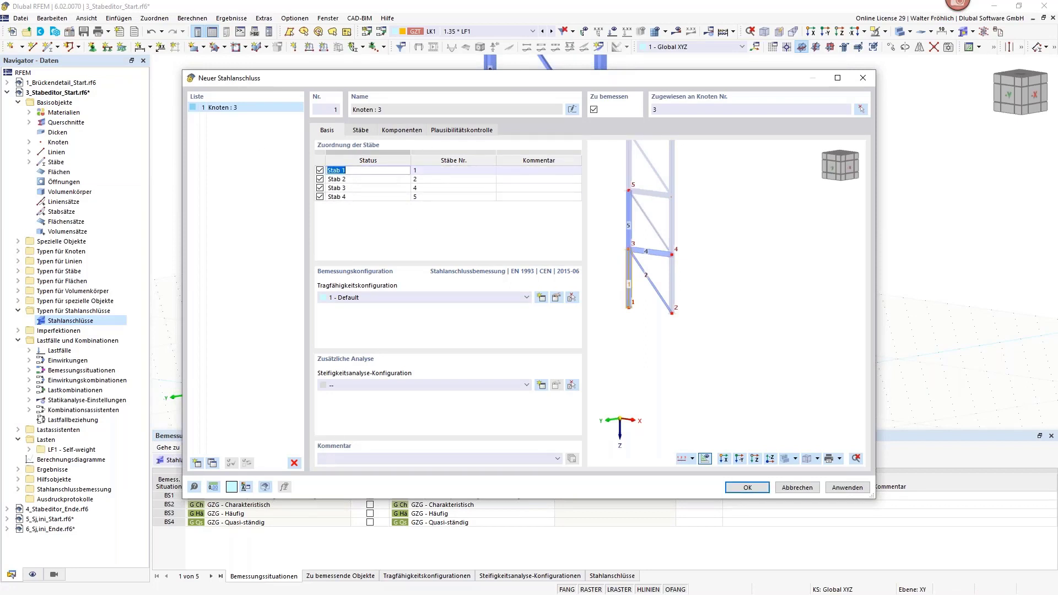
pyautogui.write('Stütze')
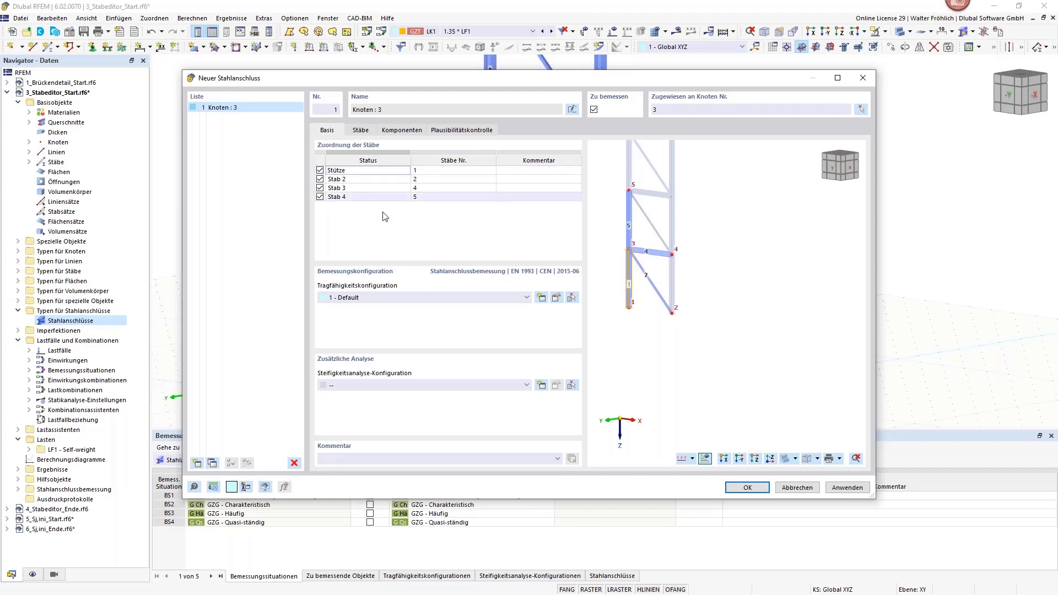
# - Assign member 4 to the joint's second member entry and name its status "Riegel"
pyautogui.click(361, 179)
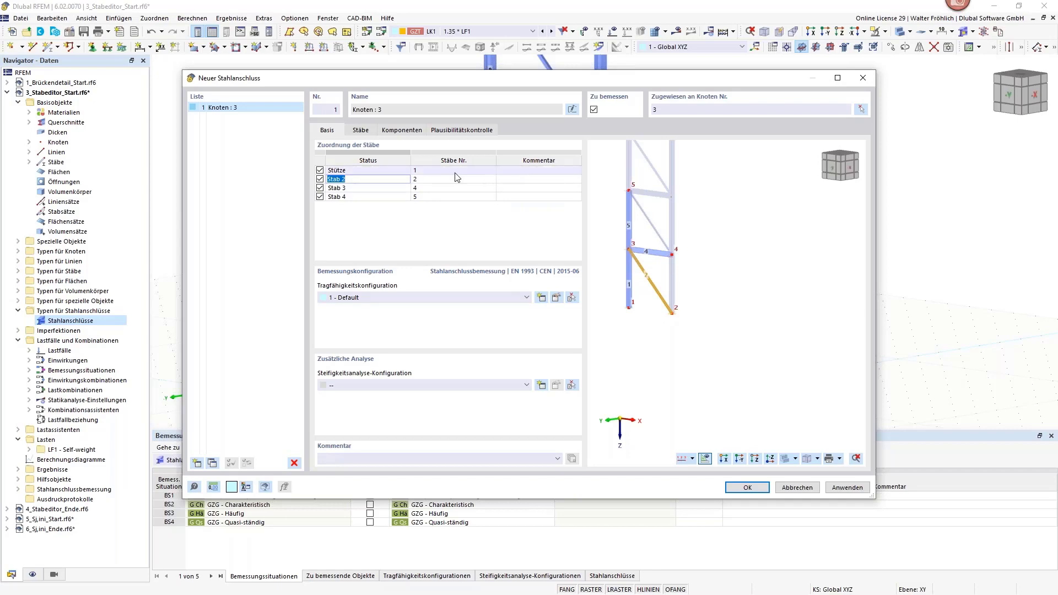
pyautogui.press('Tab')
pyautogui.click(490, 179)
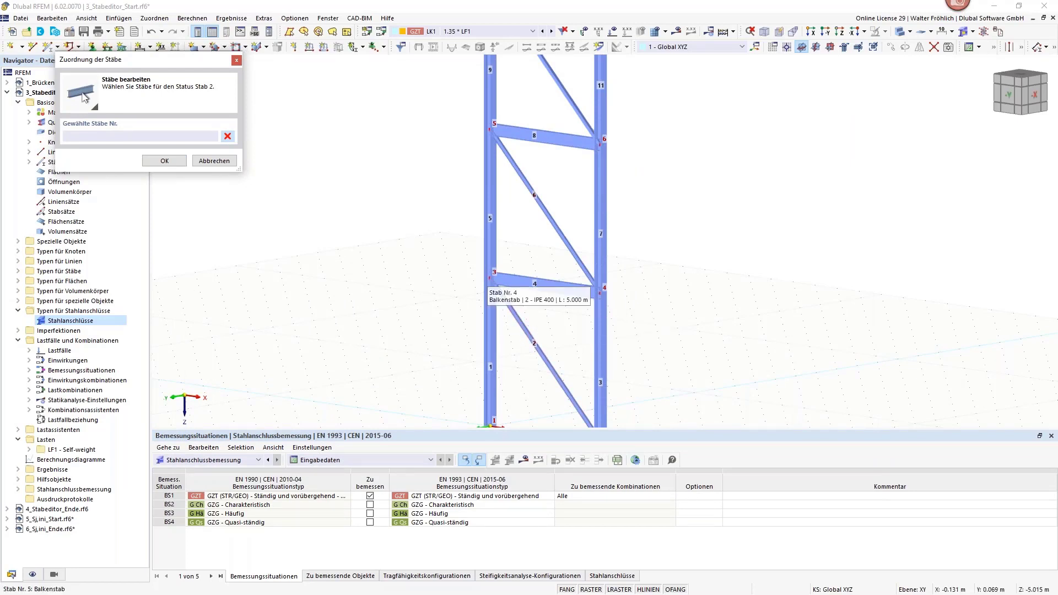
pyautogui.click(522, 285)
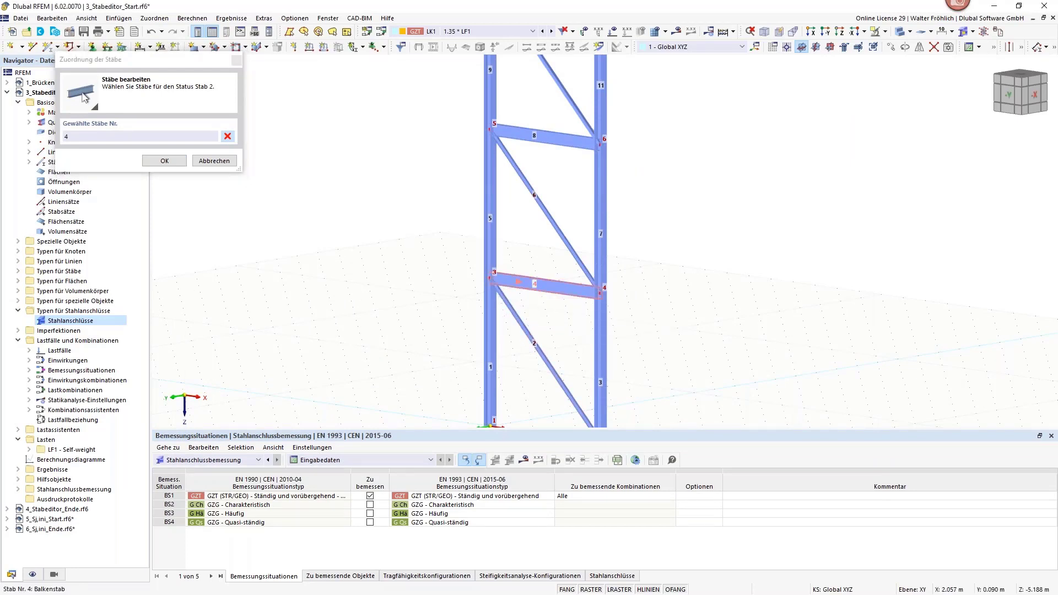
pyautogui.click(165, 161)
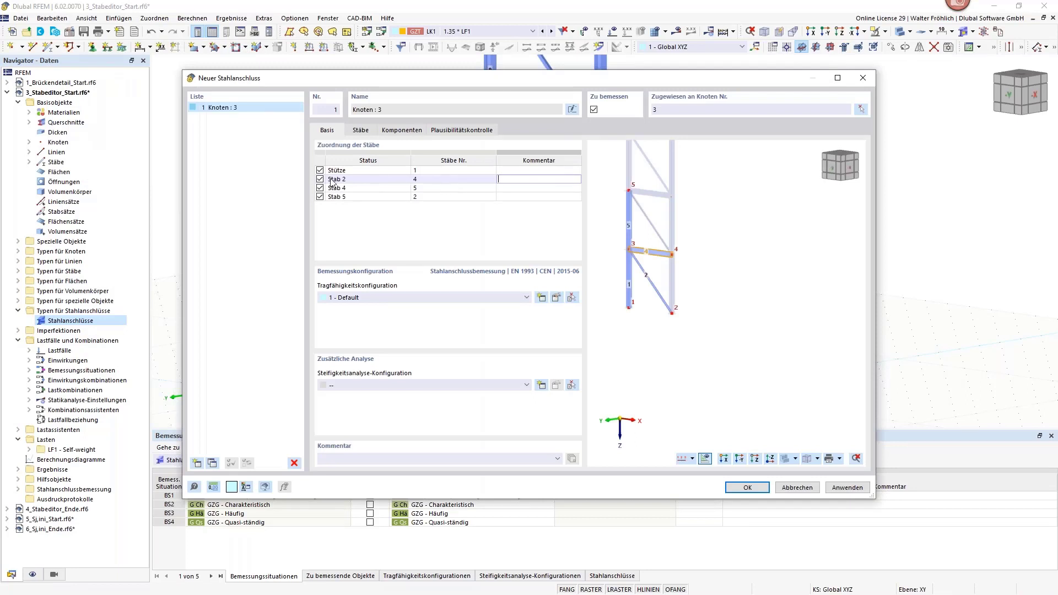
pyautogui.click(358, 181)
pyautogui.click(358, 180)
pyautogui.write('Riegel')
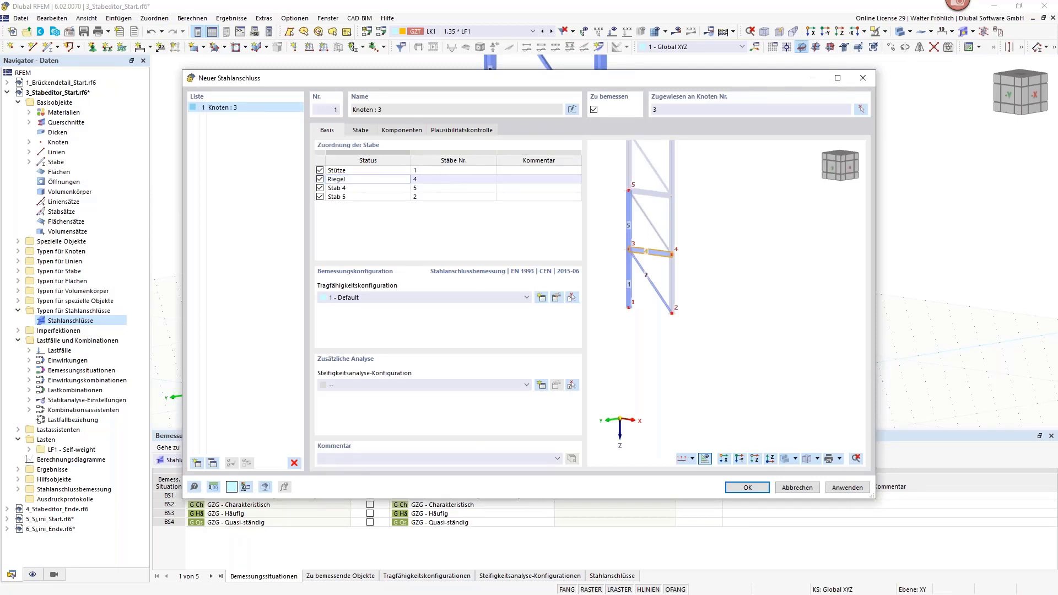
pyautogui.press('Return')
# - Replace the member in the joint's third entry with diagonal member 2 and name its status "Dia"
pyautogui.click(349, 189)
pyautogui.click(349, 188)
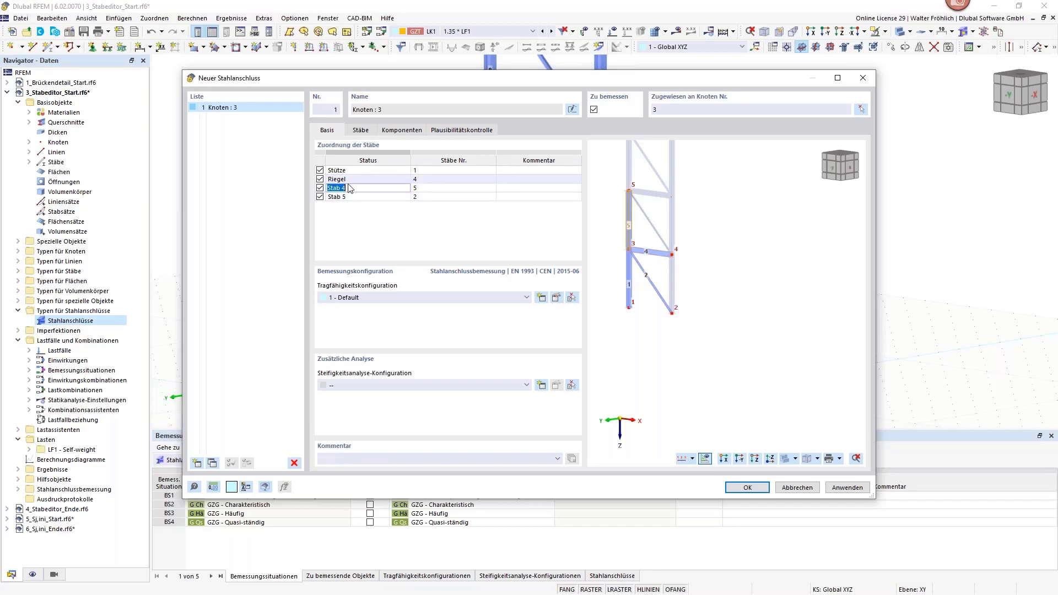
pyautogui.click(427, 189)
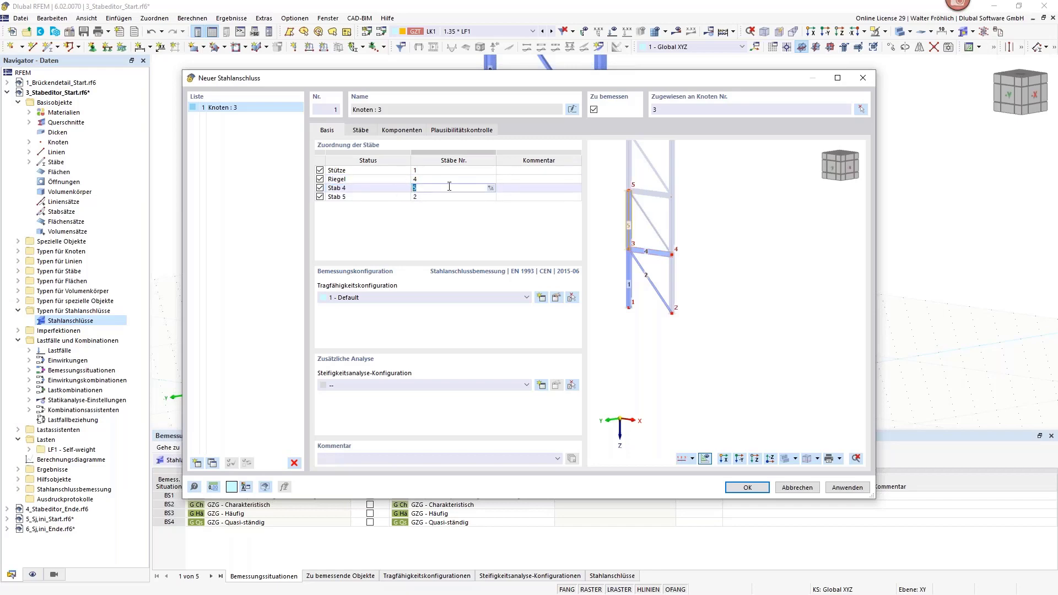
pyautogui.click(490, 188)
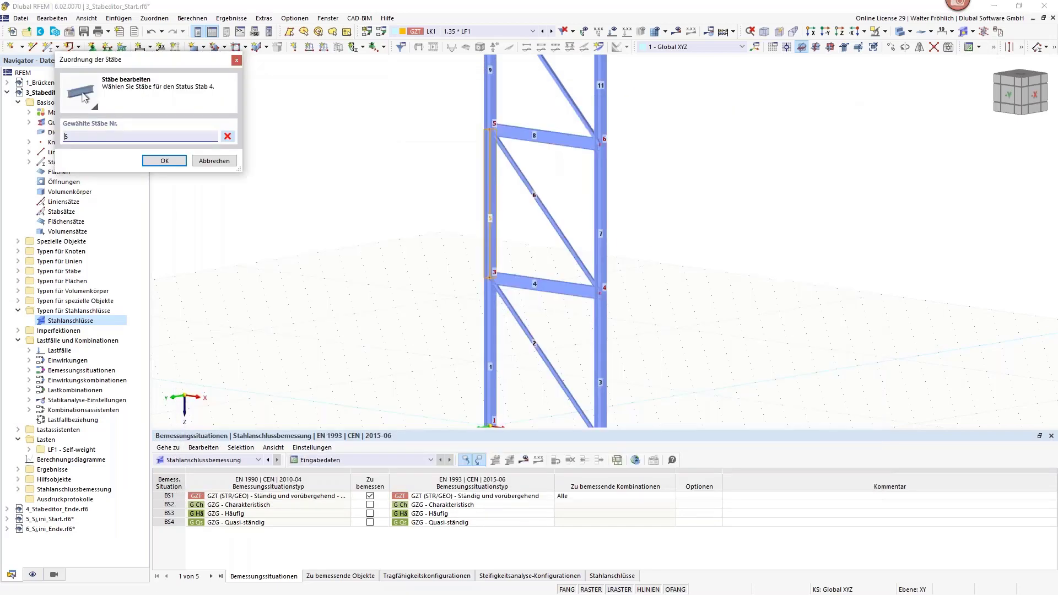
pyautogui.click(229, 138)
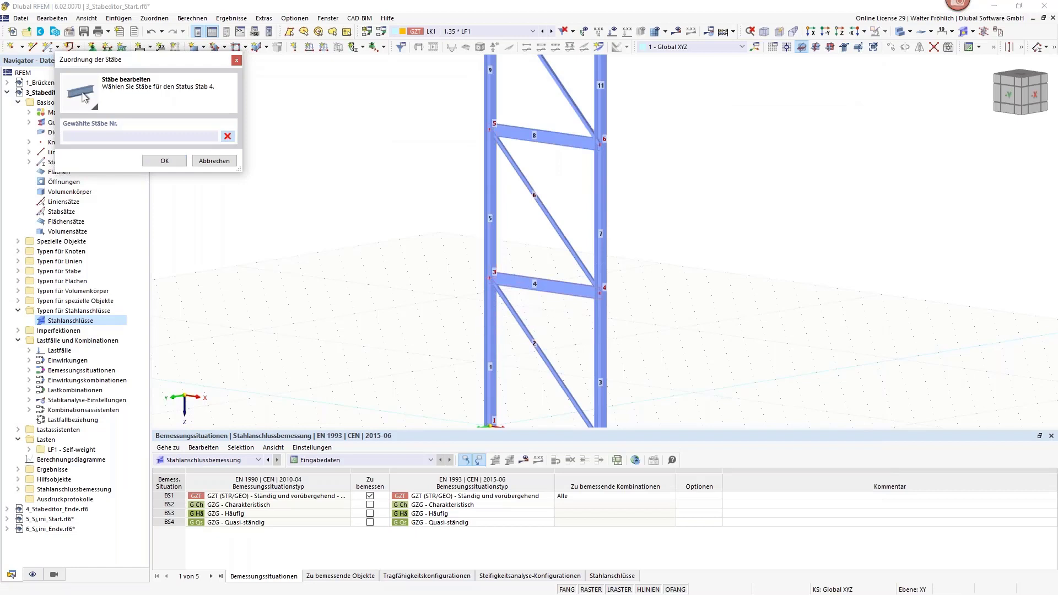
pyautogui.click(513, 314)
pyautogui.click(164, 160)
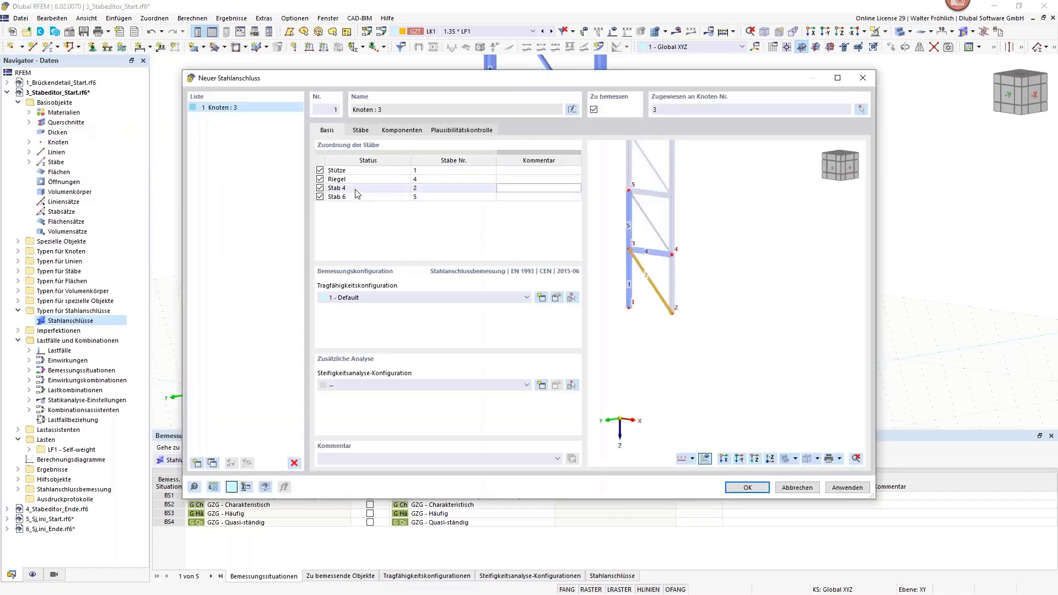
pyautogui.write('Disa')
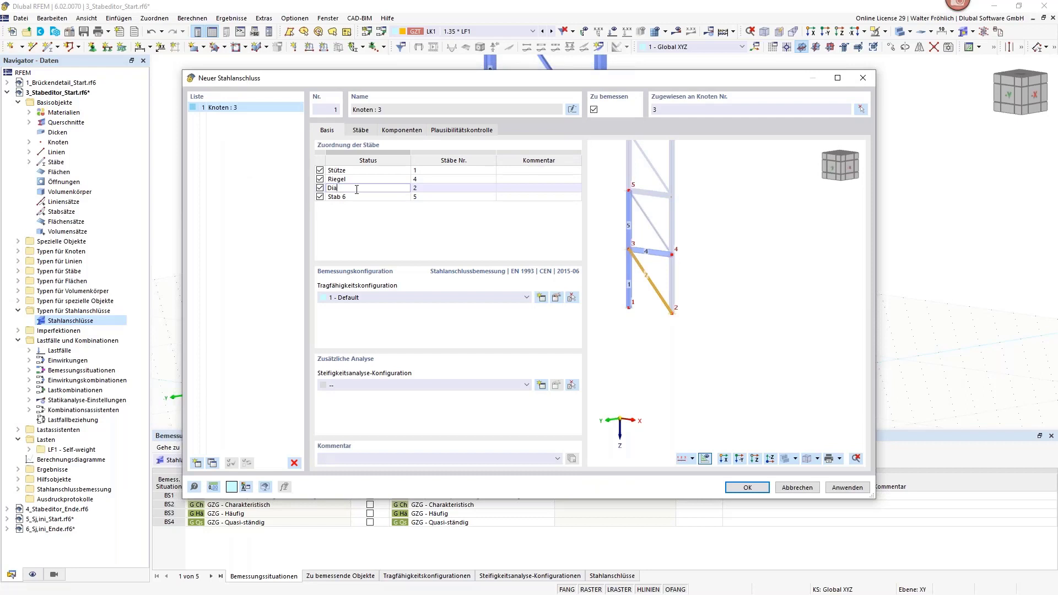
# - Rename the status of member 1 to "Stütze u" and that of member 5 to "Stütze o"
pyautogui.click(393, 197)
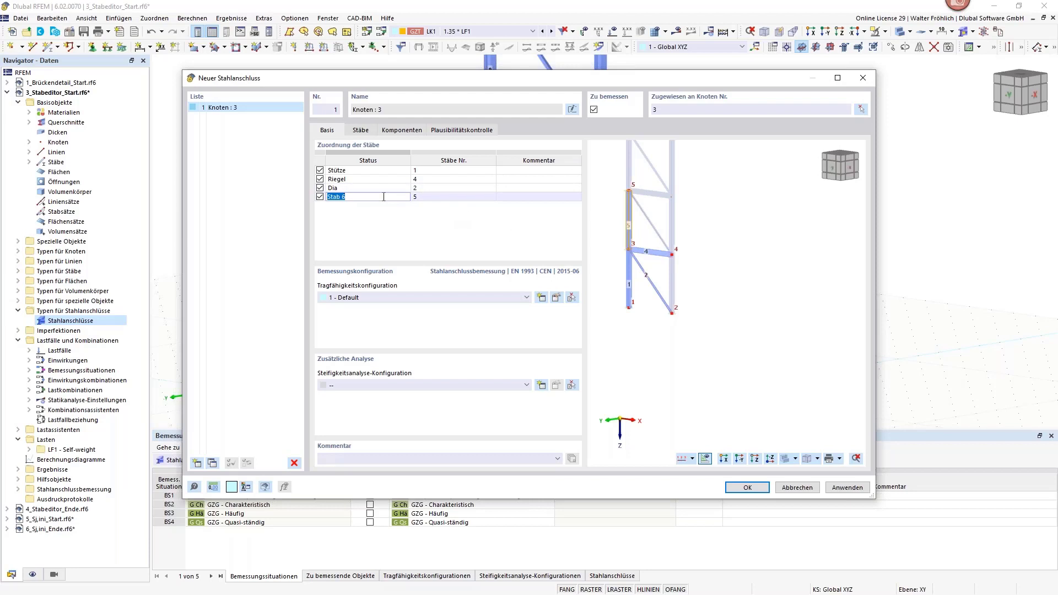
pyautogui.click(353, 170)
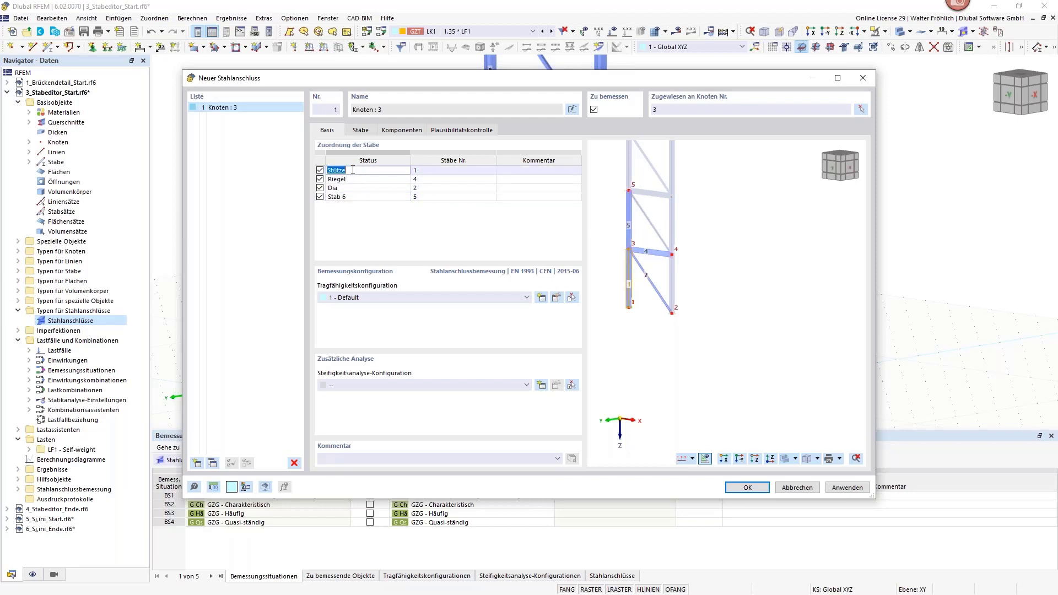
pyautogui.click(353, 171)
pyautogui.write('u')
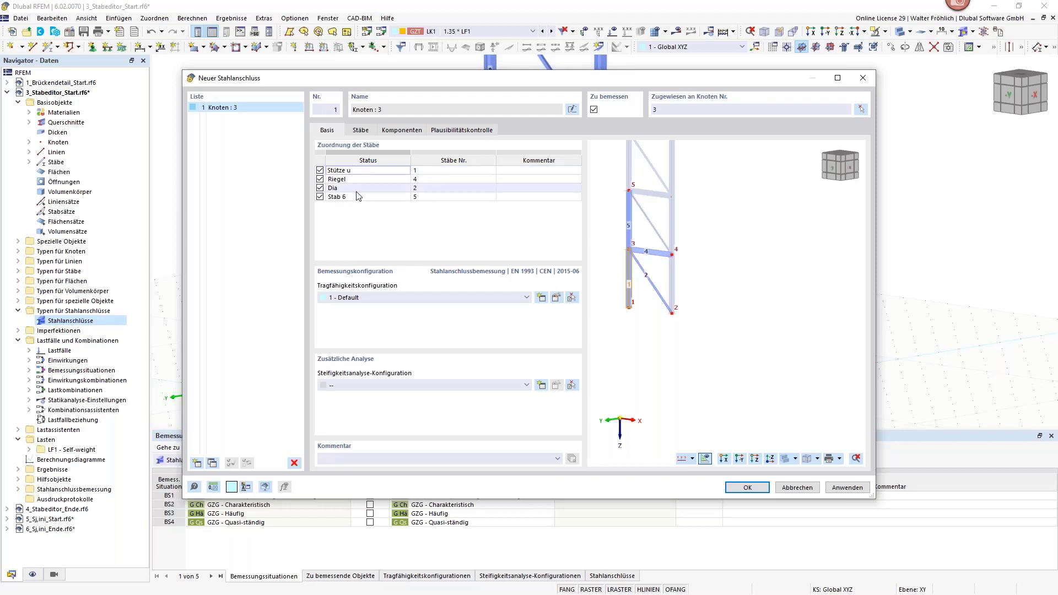
pyautogui.click(360, 196)
pyautogui.write('Stütze')
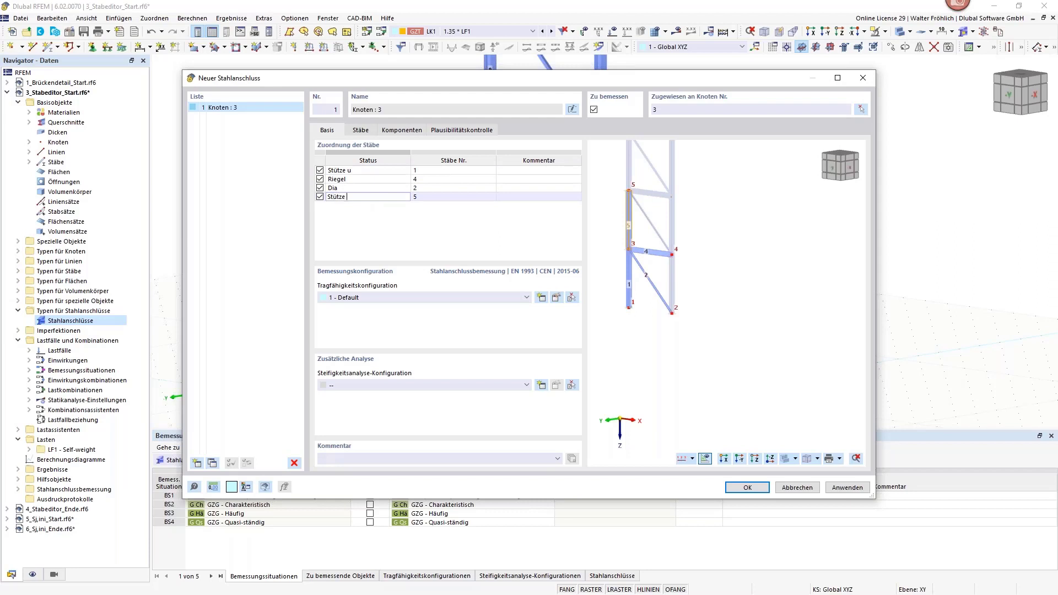
pyautogui.press('Return')
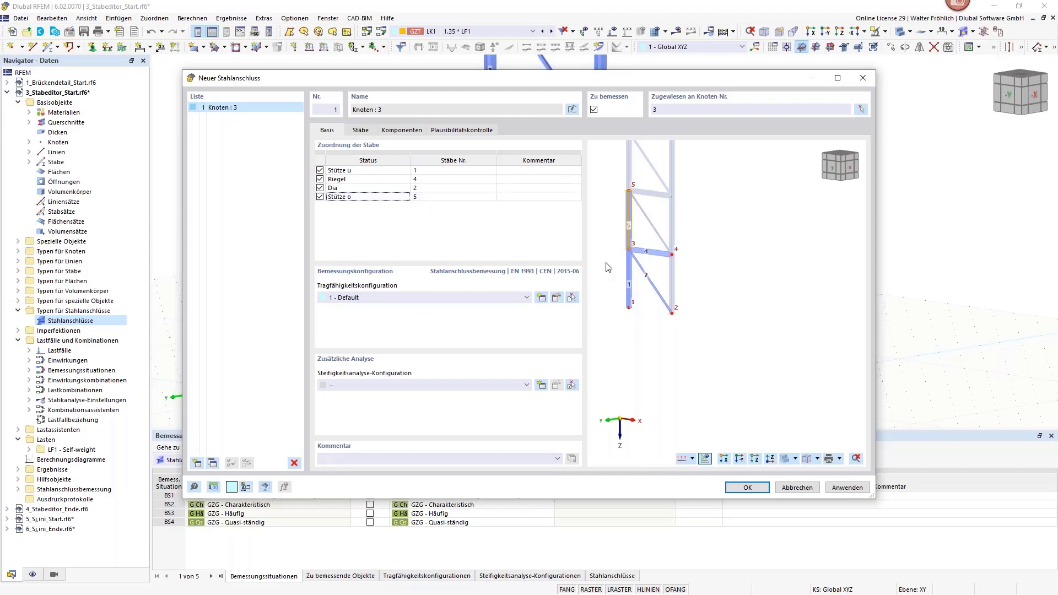
# - Set the member type of "Stütze u" in the steel joint to Durchlaufend
pyautogui.scroll(3, 609, 212)
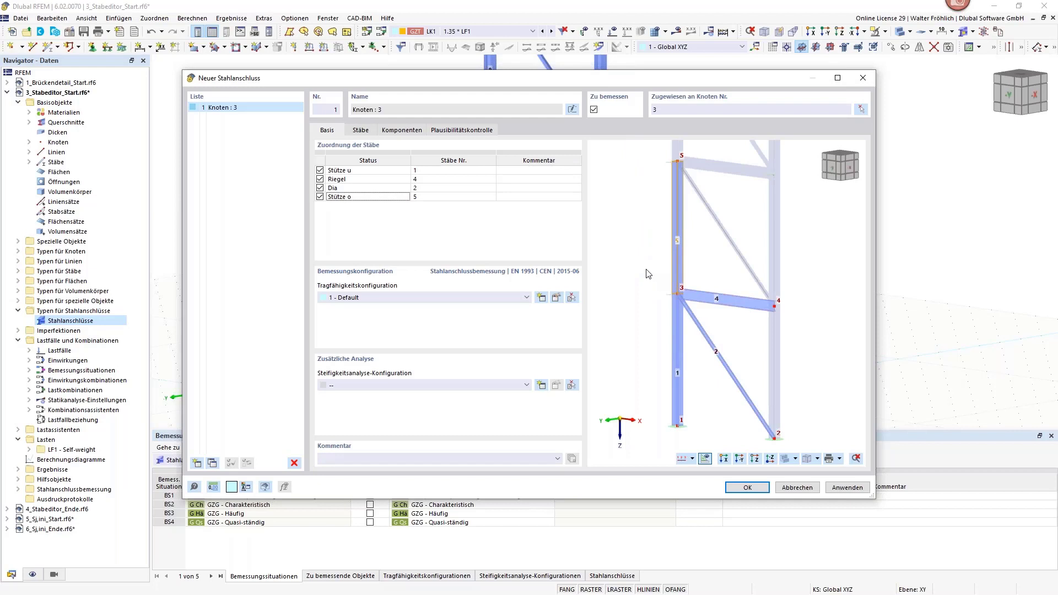
pyautogui.click(365, 130)
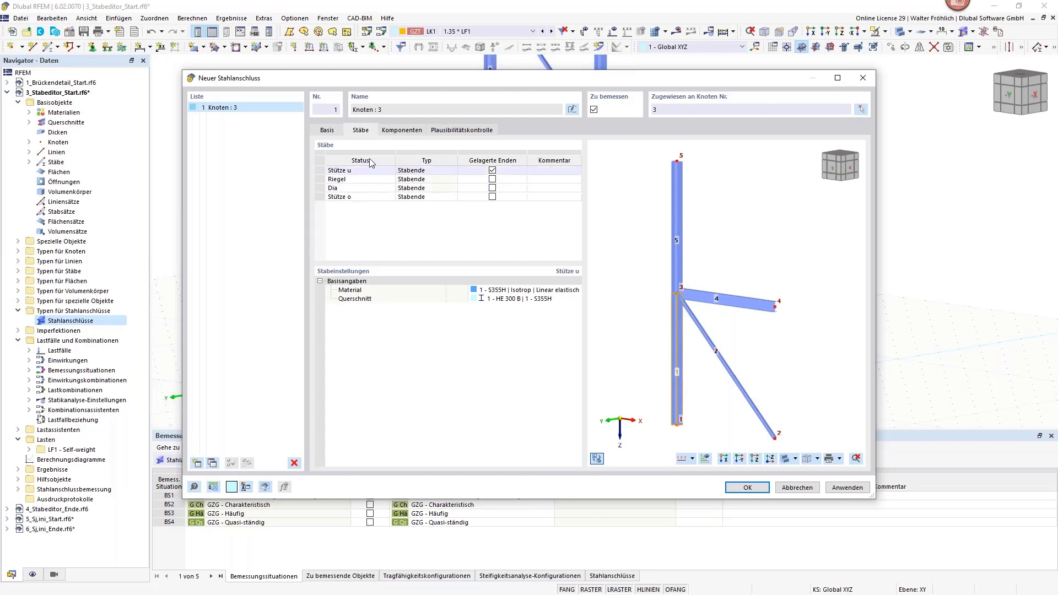
pyautogui.click(440, 172)
pyautogui.click(451, 171)
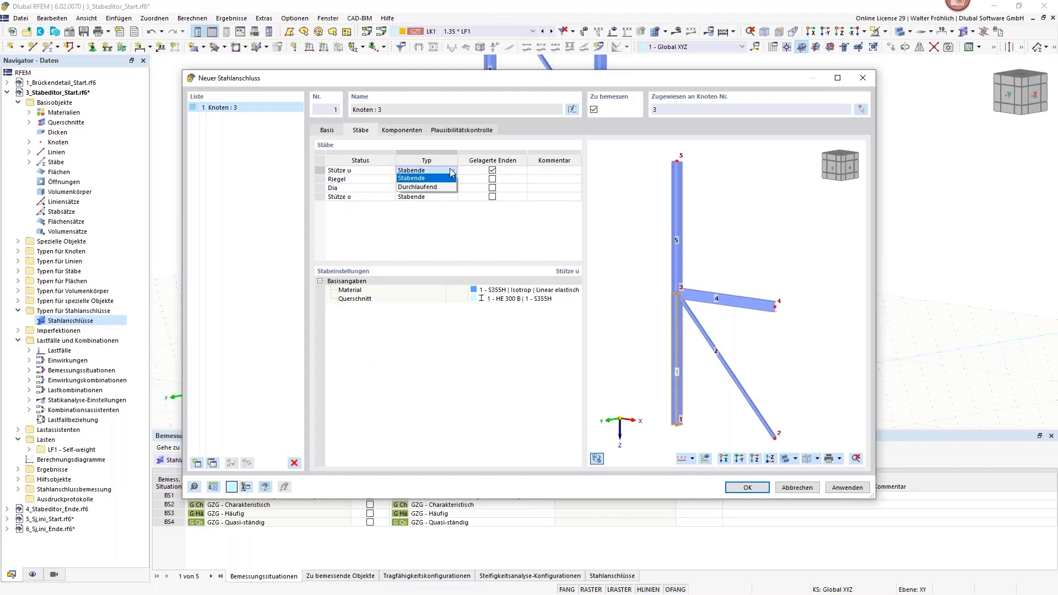
pyautogui.click(429, 187)
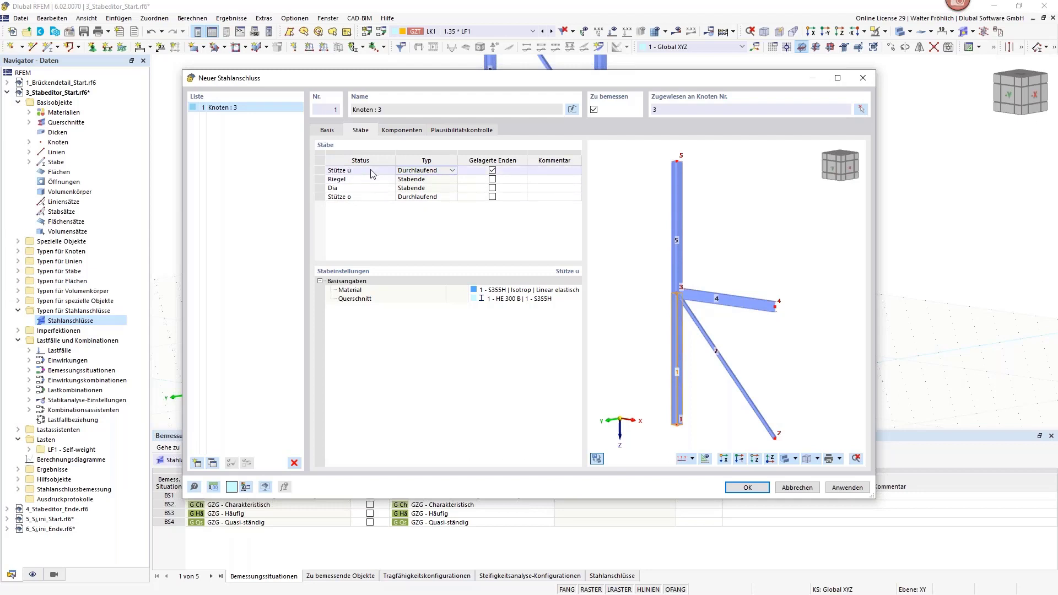
# - Add an end plate (Stirnplatte) component to the steel joint at node 3
pyautogui.click(403, 131)
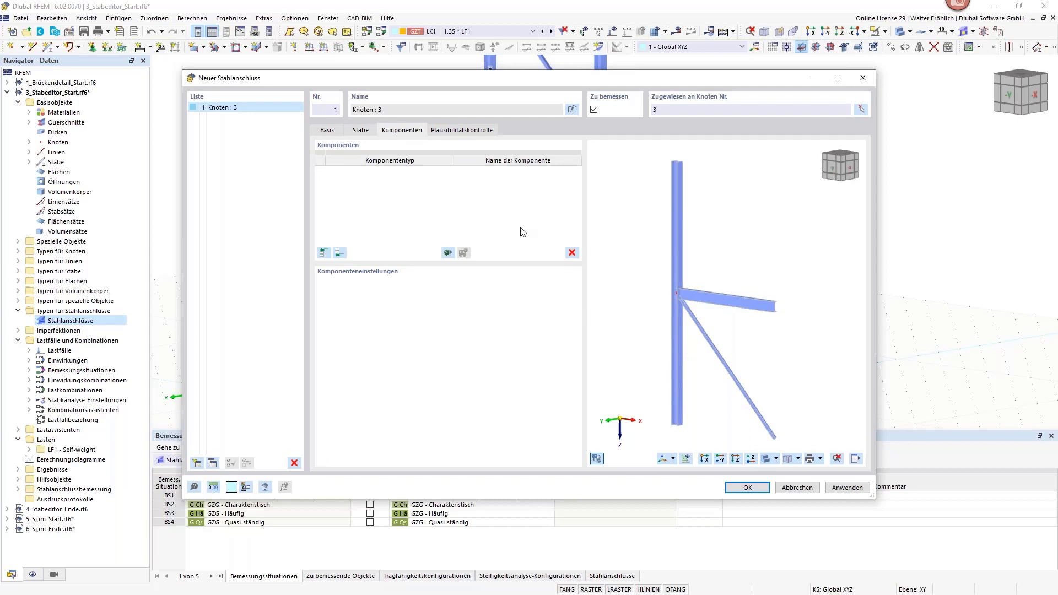
pyautogui.click(340, 253)
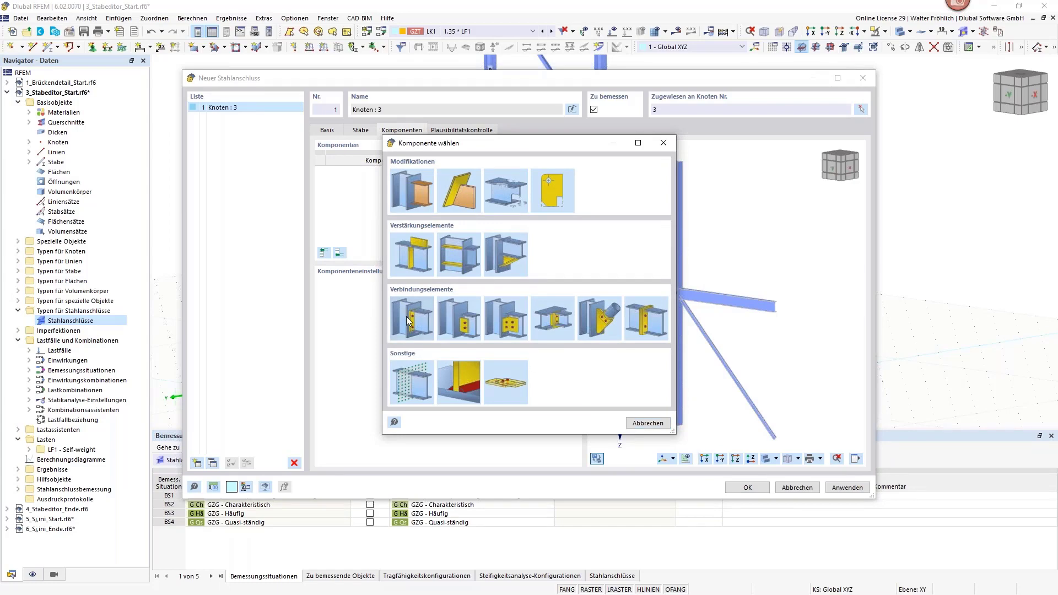
pyautogui.click(407, 319)
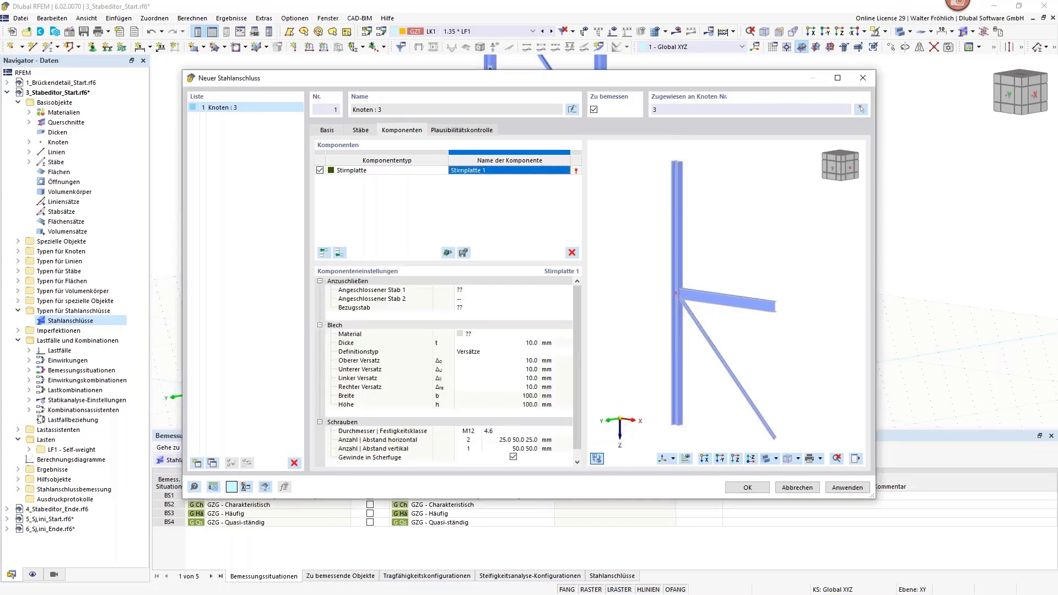
# - Connect the end plate to the member Riegel and set Stütze u, o as its reference member
pyautogui.click(483, 291)
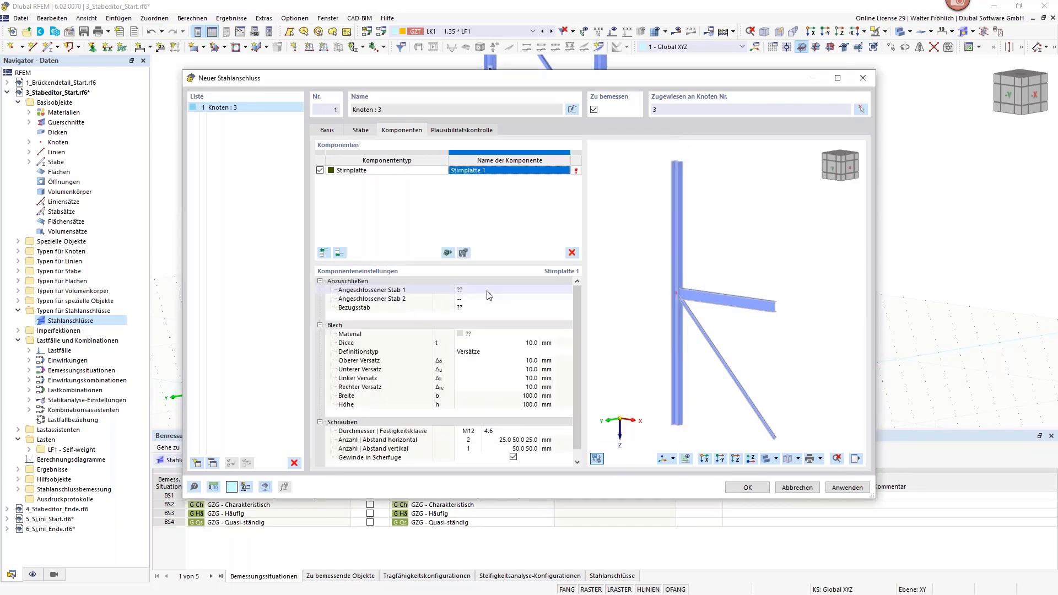
pyautogui.click(521, 290)
pyautogui.click(491, 307)
pyautogui.click(488, 307)
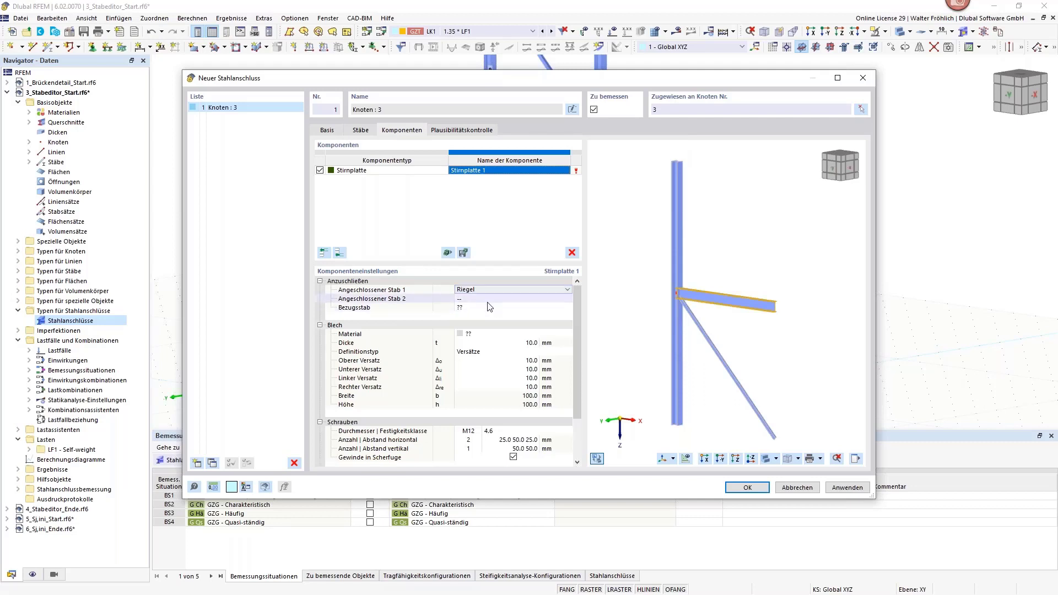
pyautogui.click(491, 308)
pyautogui.click(489, 324)
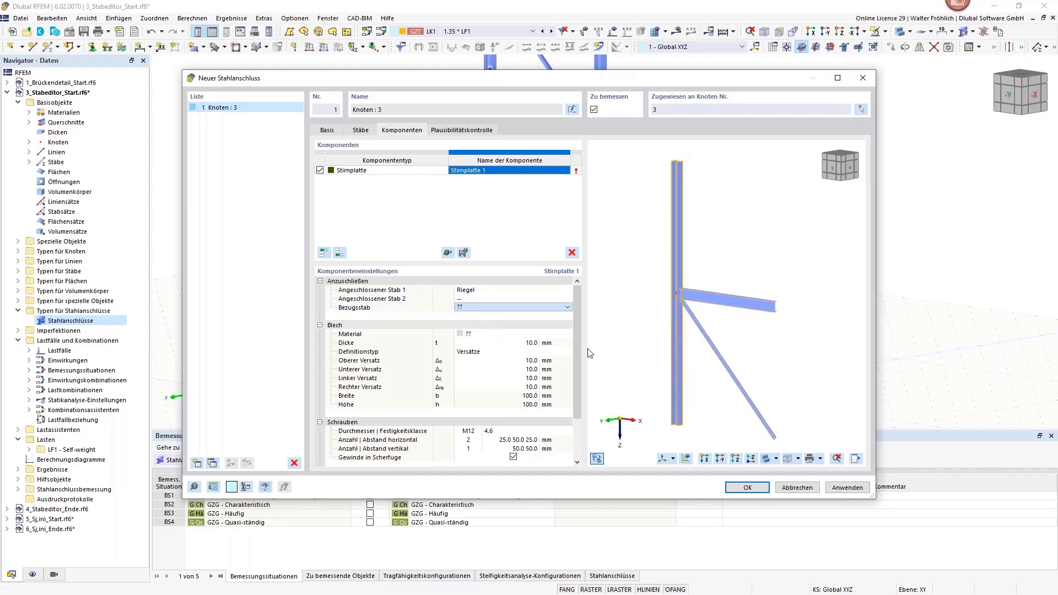
# - Assign material 1 - S355H to the end plate and set its thickness to 20 mm
pyautogui.click(516, 335)
pyautogui.click(533, 334)
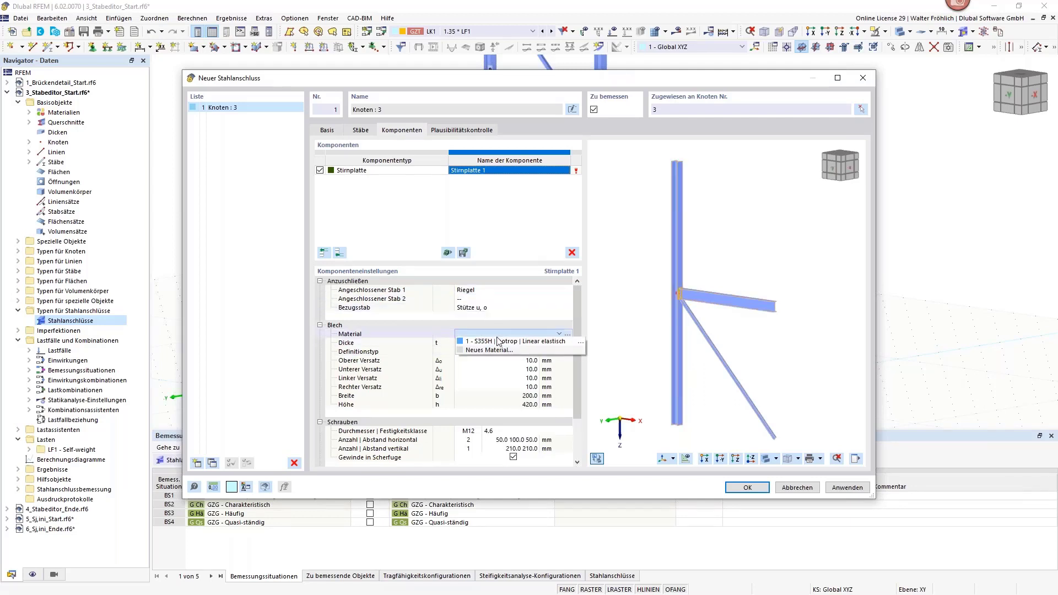
pyautogui.click(500, 342)
pyautogui.click(522, 343)
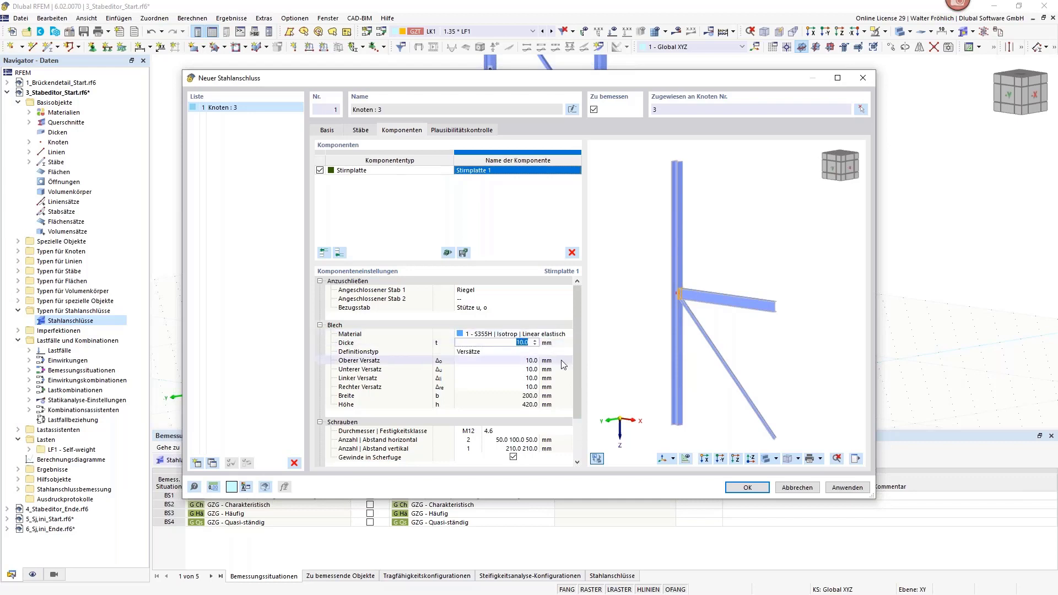
pyautogui.write('20')
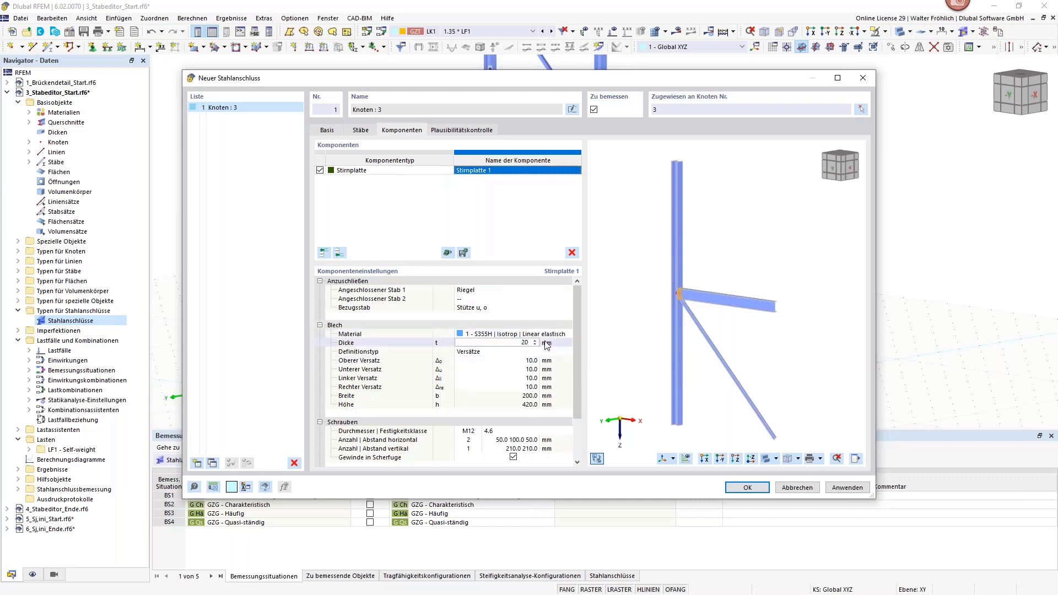
# - Set the end plate's lower offset (Unterer Versatz) to 200 mm
pyautogui.click(534, 370)
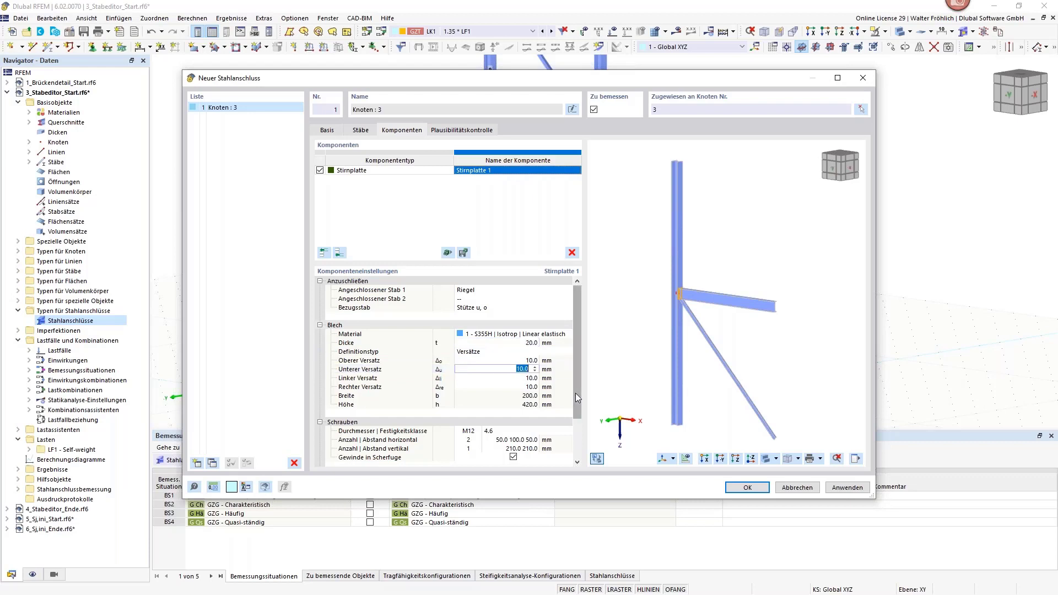
pyautogui.scroll(5, 673, 275)
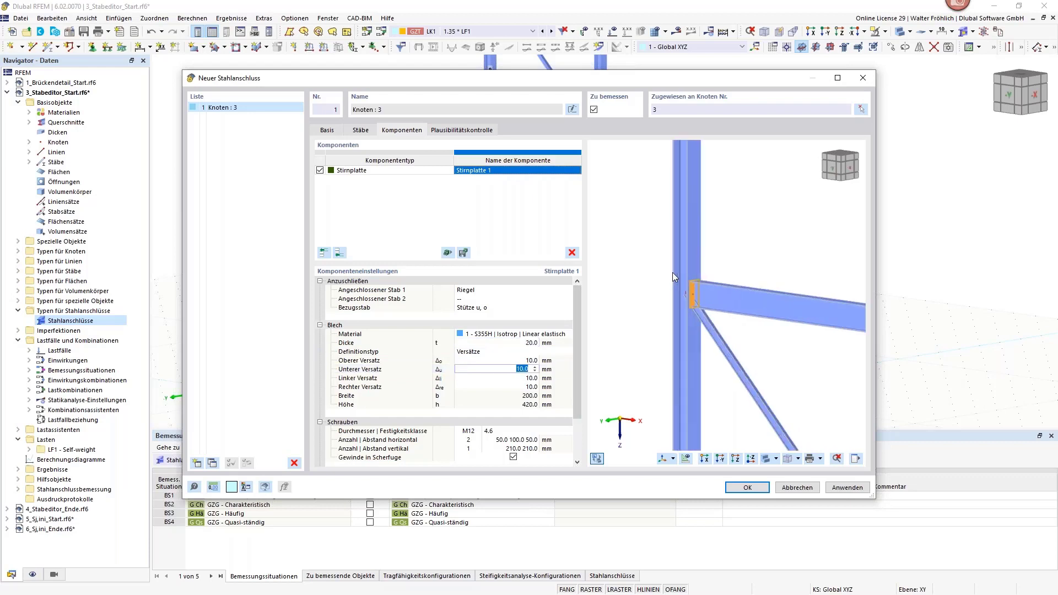
pyautogui.scroll(1, 673, 275)
pyautogui.scroll(1, 740, 336)
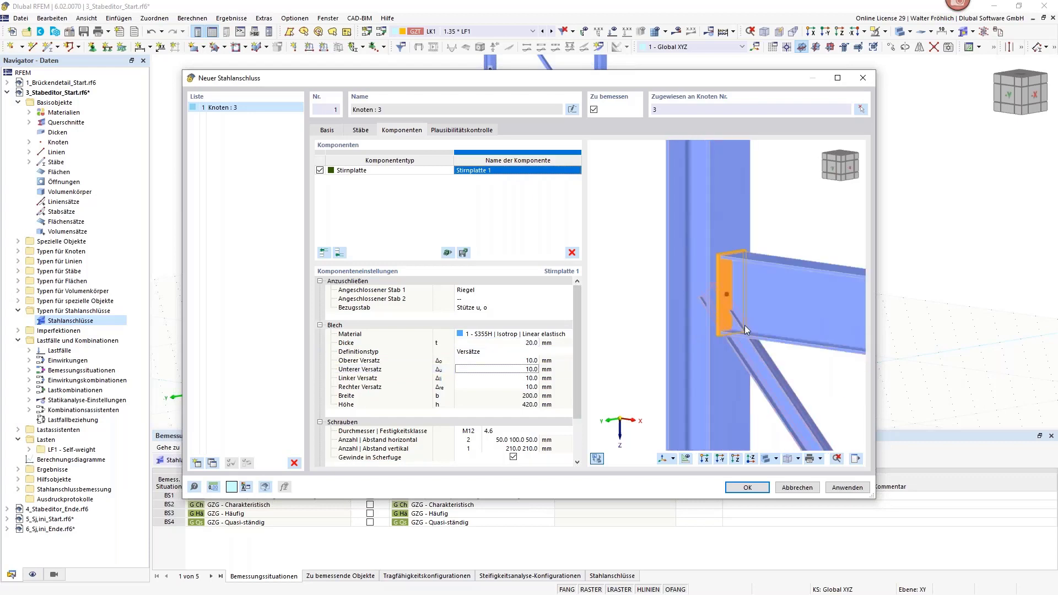
pyautogui.doubleClick(521, 369)
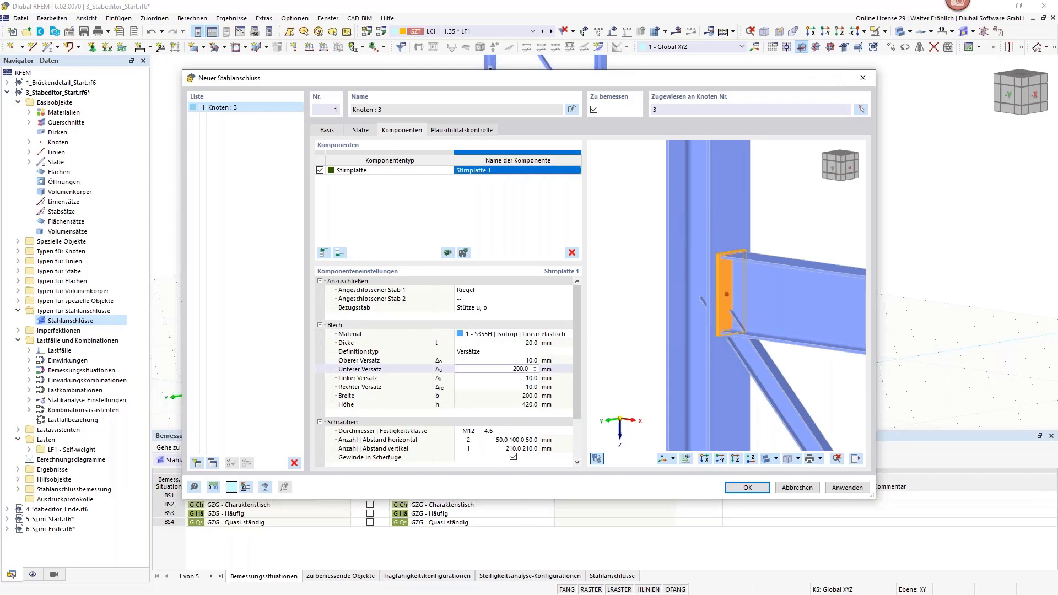
pyautogui.write('200')
pyautogui.press('Tab')
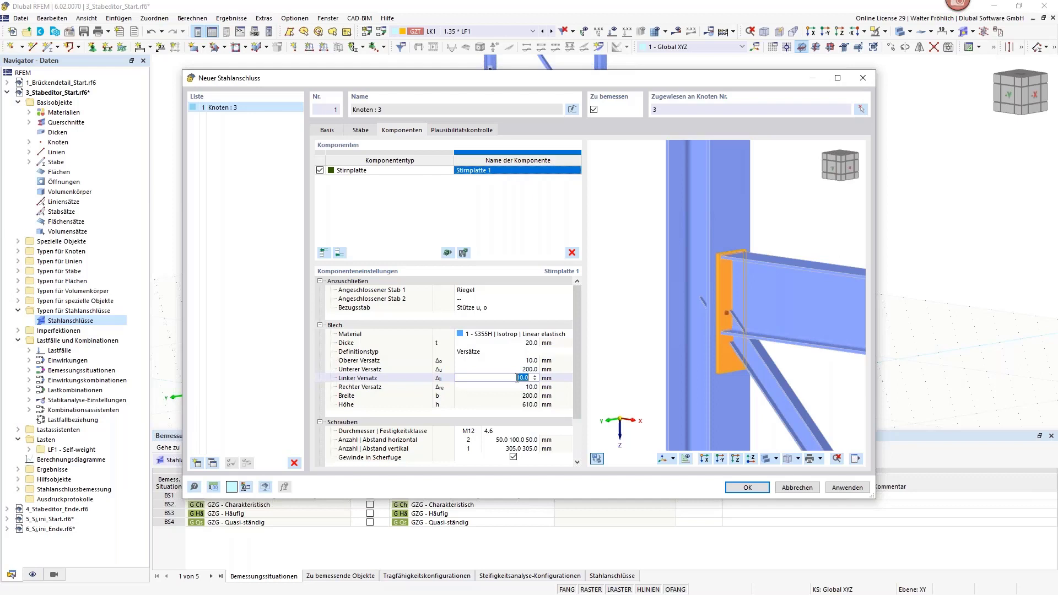
# - Set the left and right offsets of the end plate to 5 mm each
pyautogui.press('Tab')
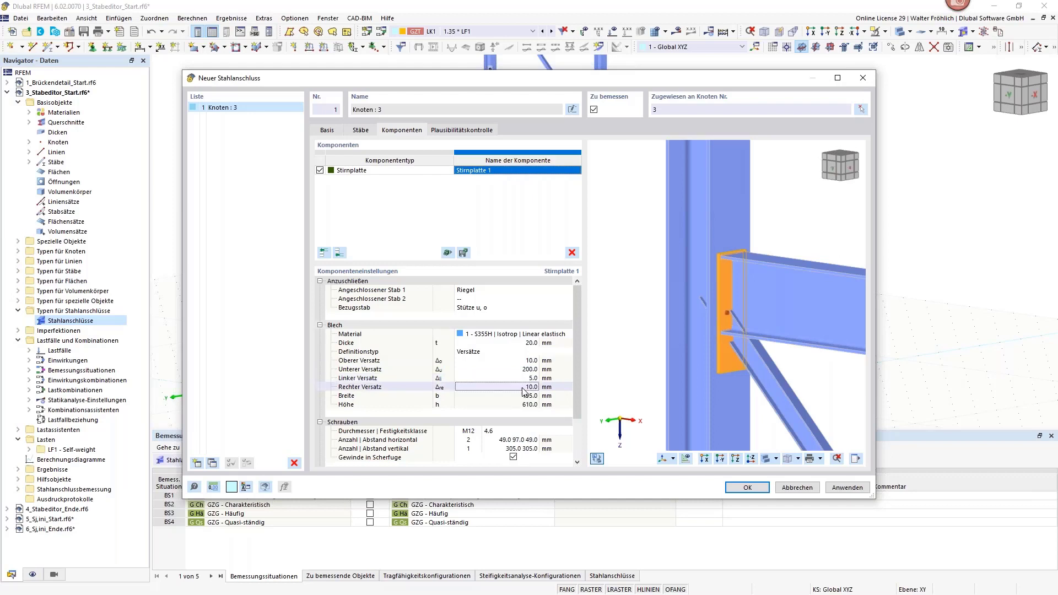
pyautogui.write('5')
pyautogui.press('Tab')
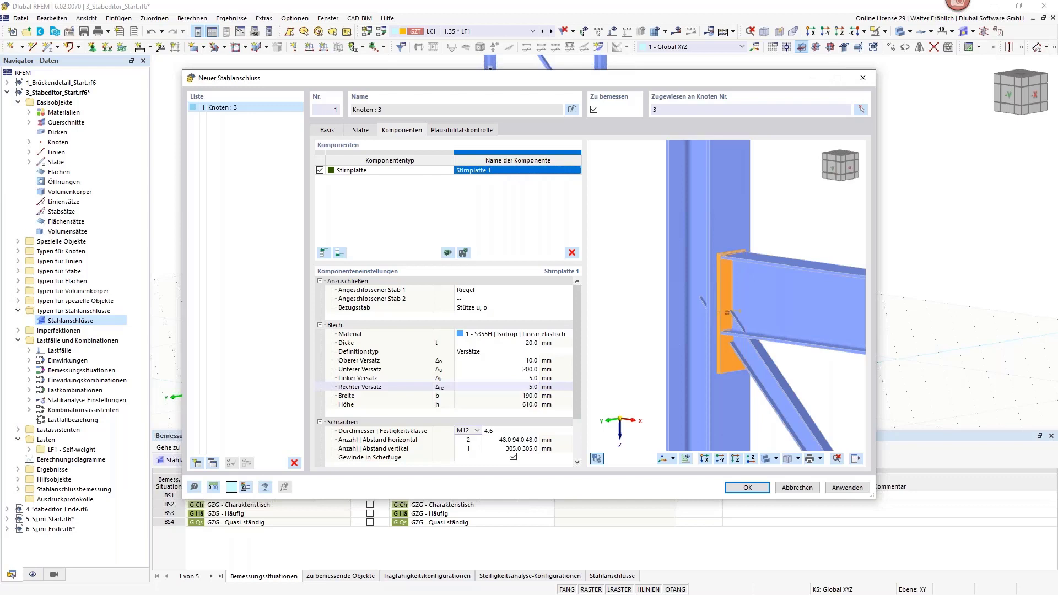
# - Set the end plate's bolts to diameter M16 with strength class 10.9
pyautogui.scroll(-1, 558, 359)
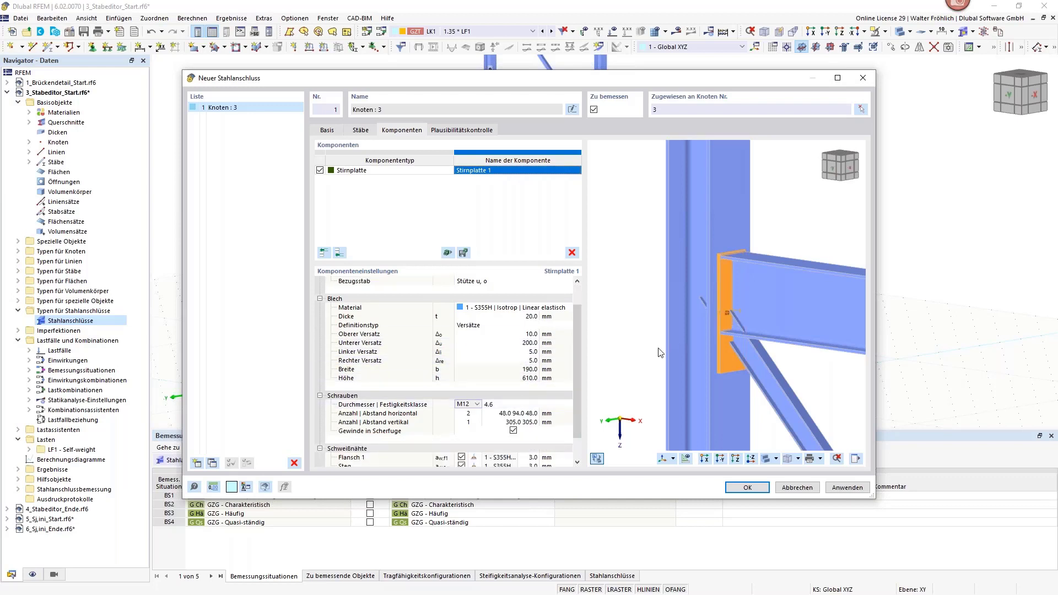
pyautogui.click(472, 406)
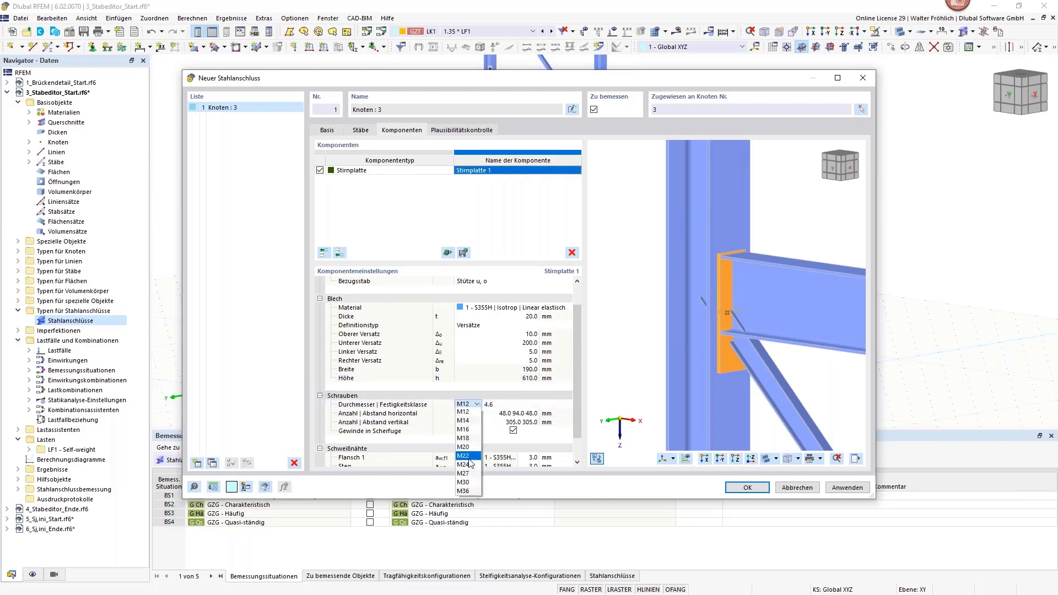
pyautogui.click(466, 429)
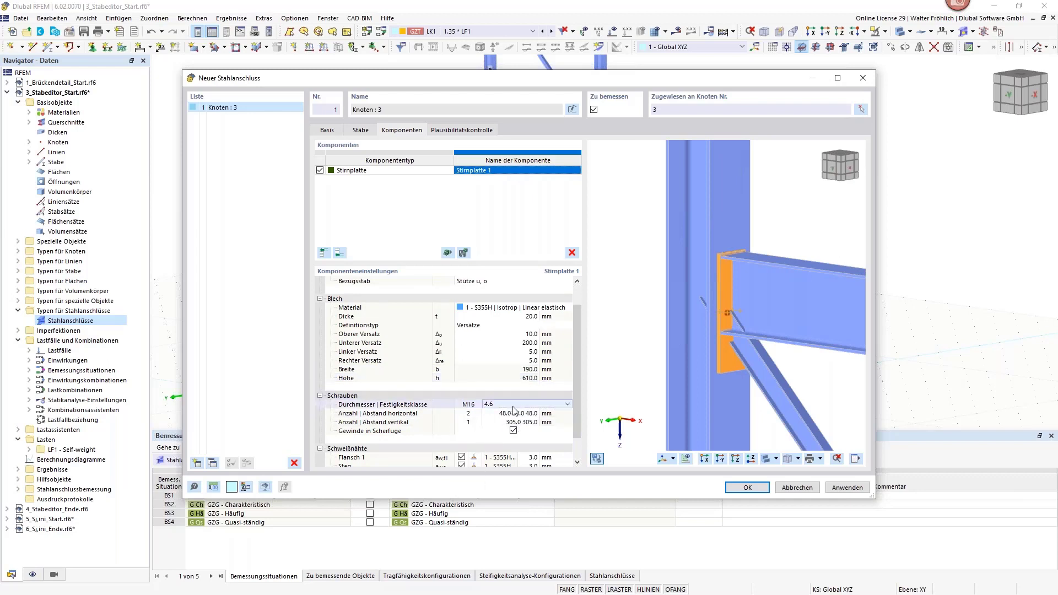
pyautogui.click(515, 405)
pyautogui.click(495, 462)
pyautogui.click(515, 405)
pyautogui.click(543, 403)
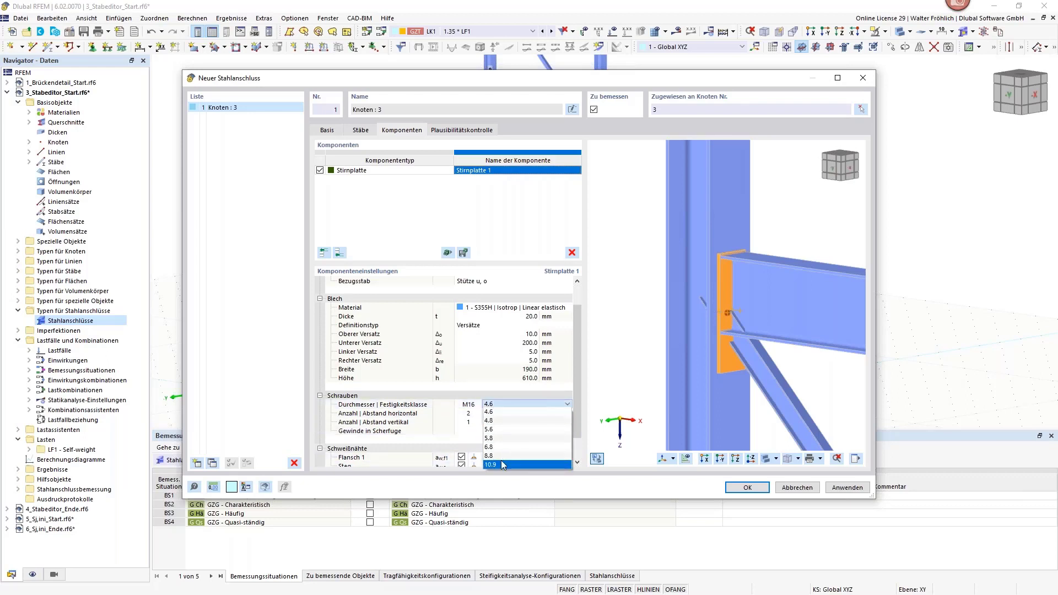
pyautogui.click(490, 464)
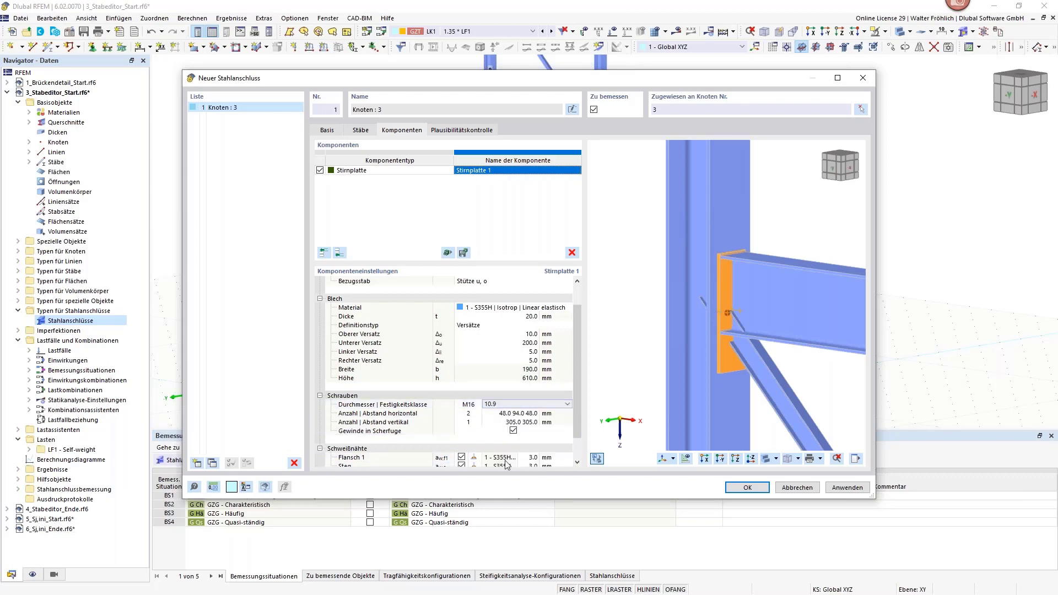
# - Set the horizontal edge distance of the end plate's two bolt columns to 35 mm
pyautogui.click(475, 415)
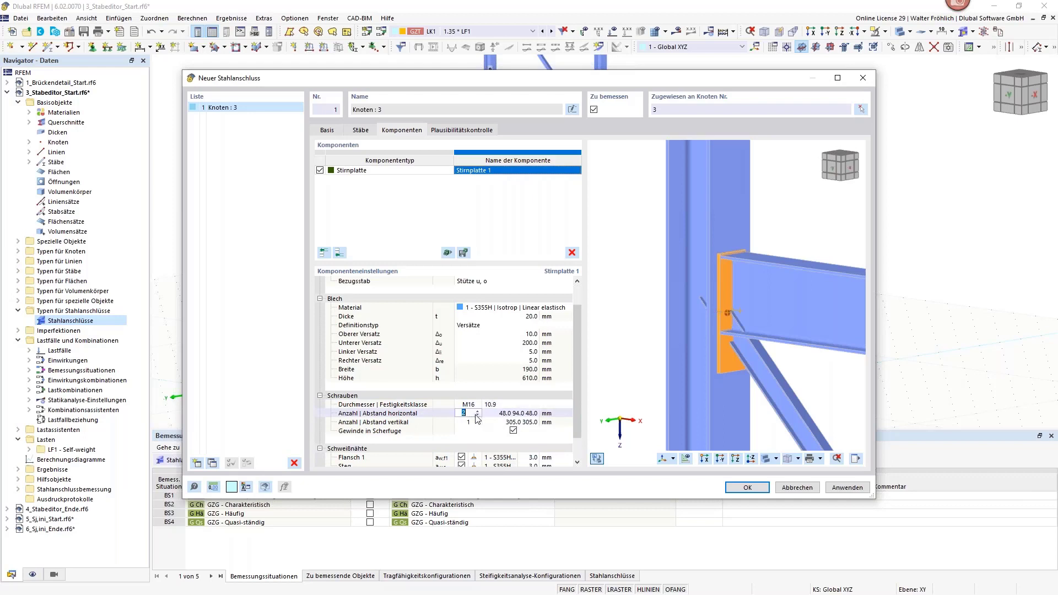
pyautogui.click(508, 414)
pyautogui.write('35')
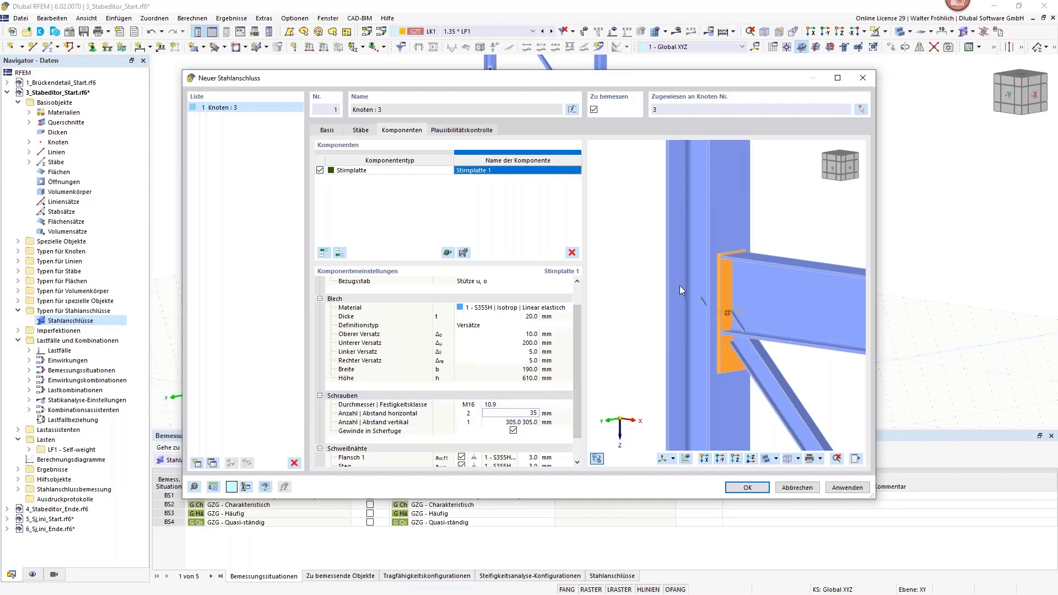
pyautogui.click(597, 459)
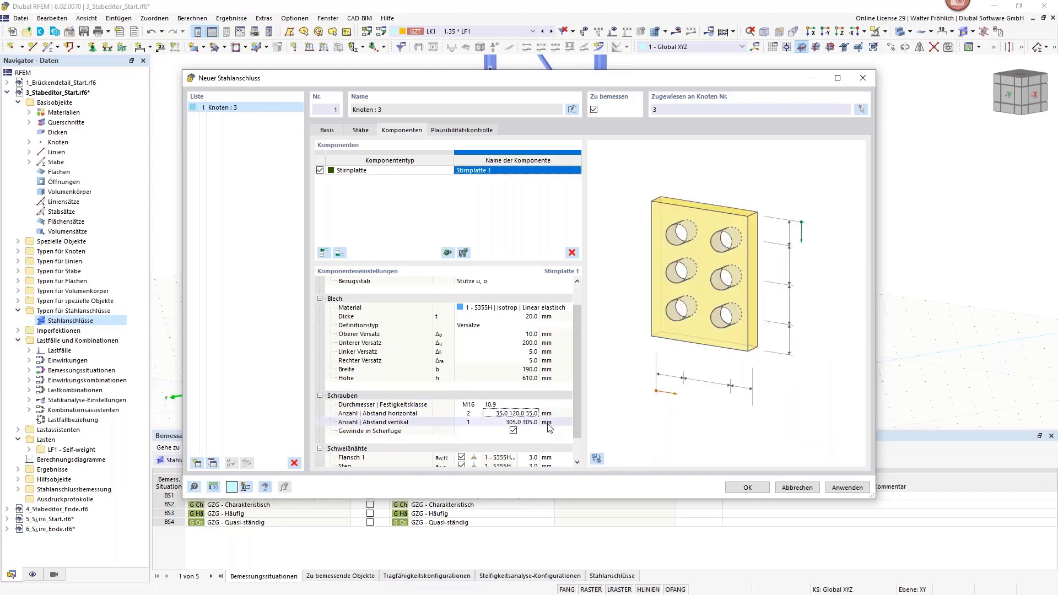
pyautogui.click(597, 459)
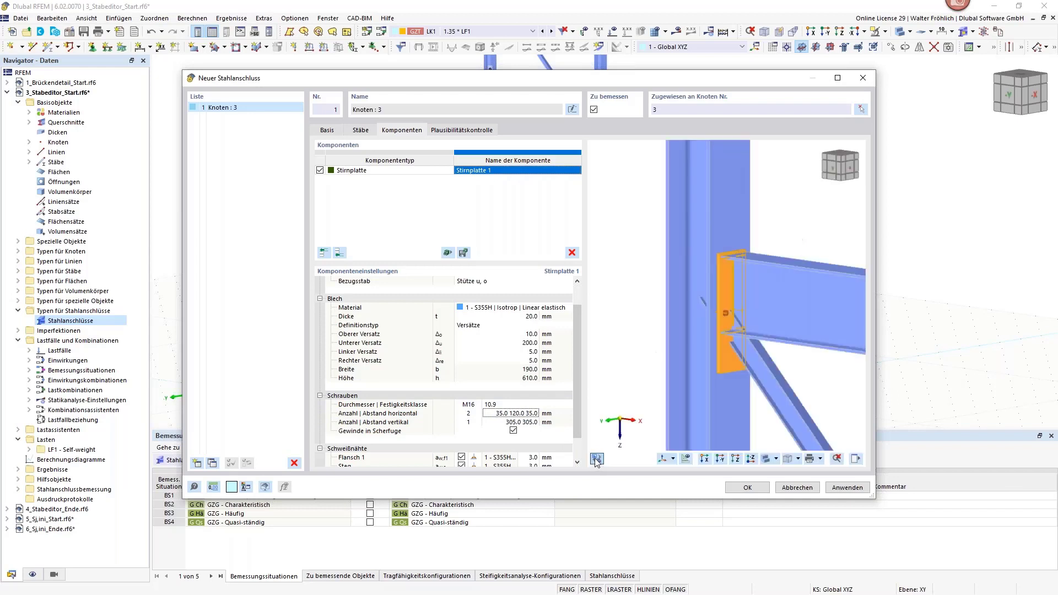
# - Set the vertical number of bolts in the end plate to 5
pyautogui.click(497, 422)
pyautogui.click(471, 422)
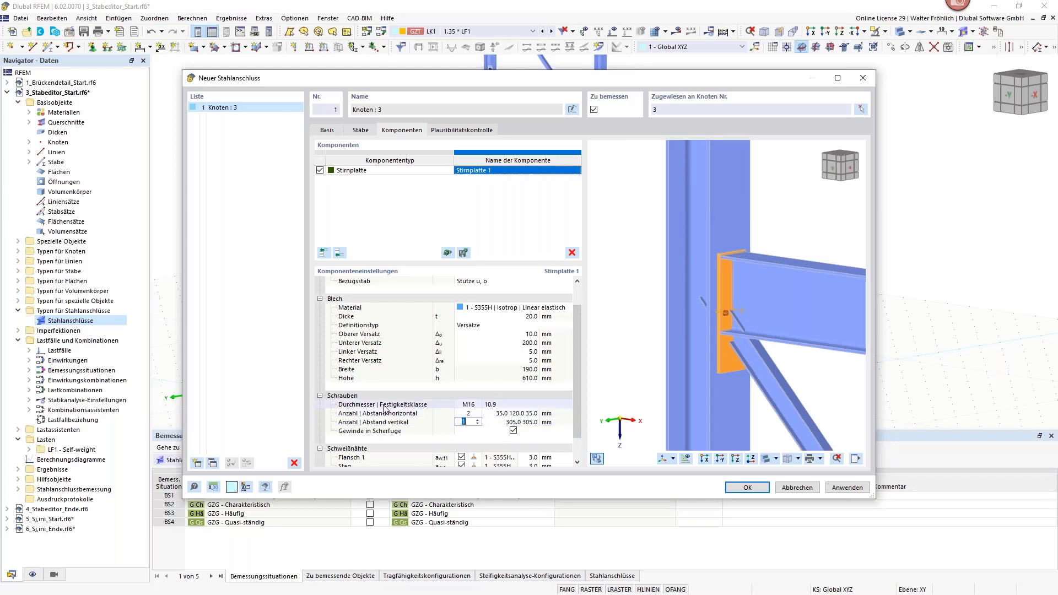
pyautogui.click(468, 422)
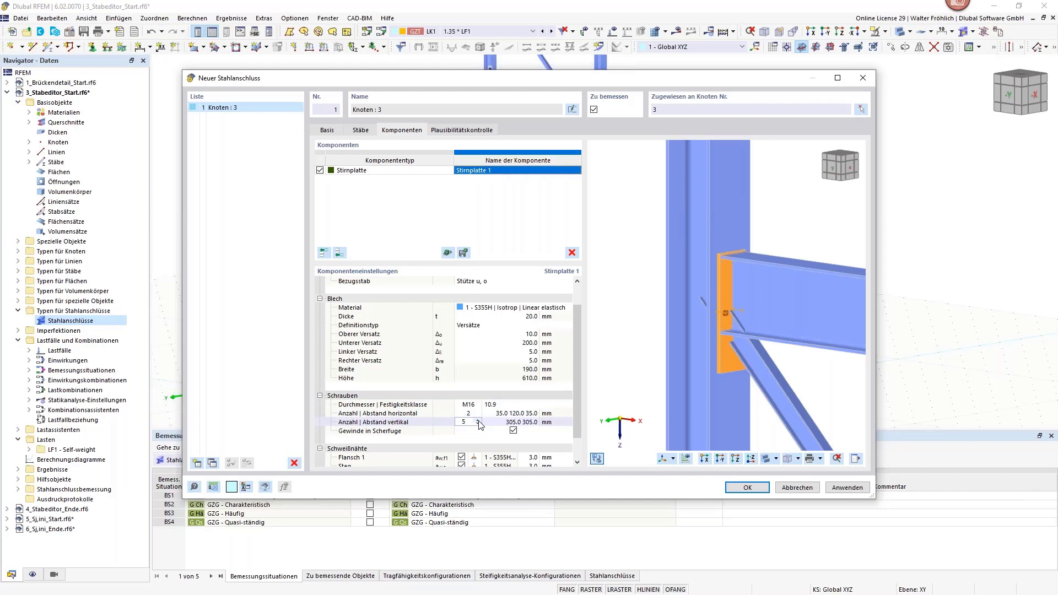
# - Set the vertical bolt distances of the end plate to 60, 50 and 240 mm
pyautogui.click(510, 422)
pyautogui.write('60')
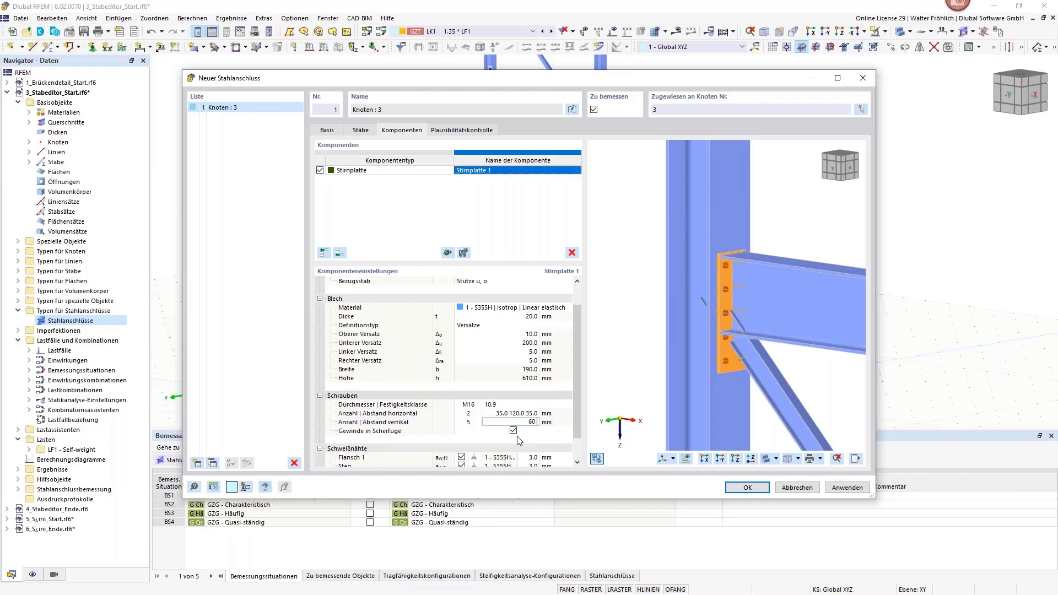
pyautogui.write(' 50 240')
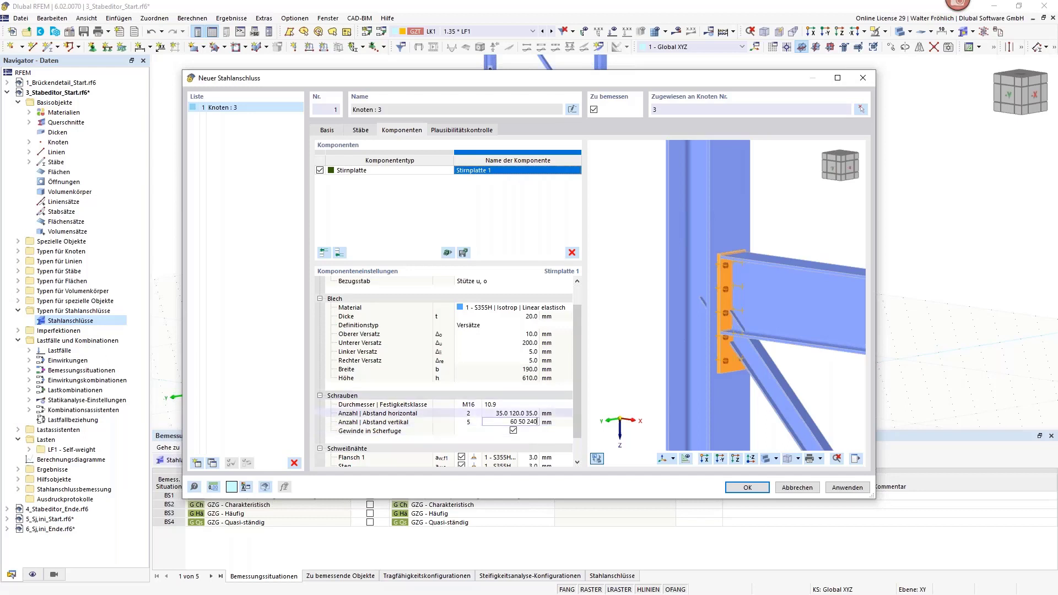
pyautogui.press('Home')
pyautogui.press('Delete')
pyautogui.write('5')
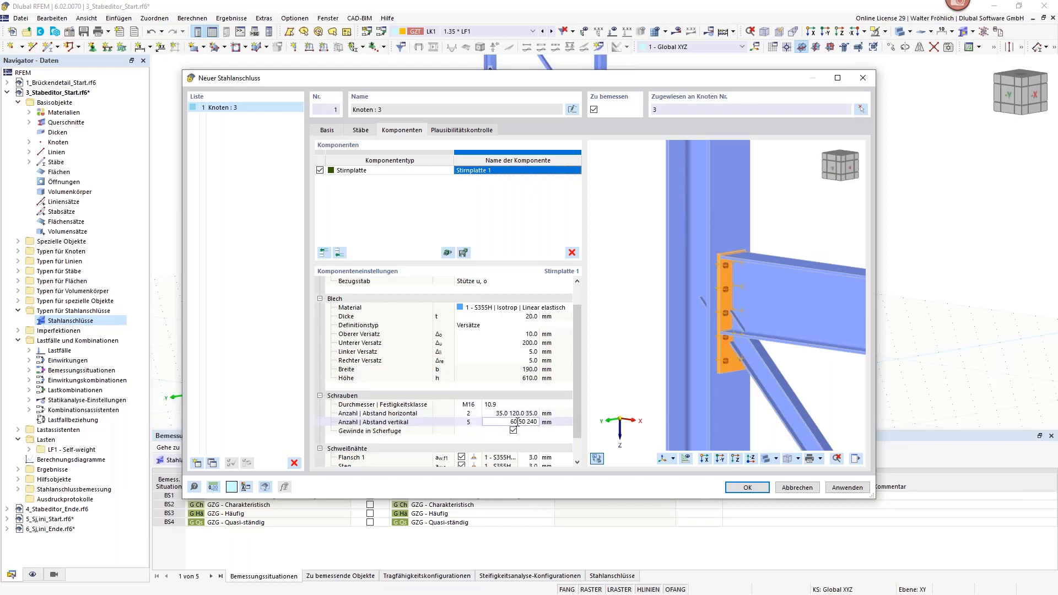
pyautogui.doubleClick(512, 421)
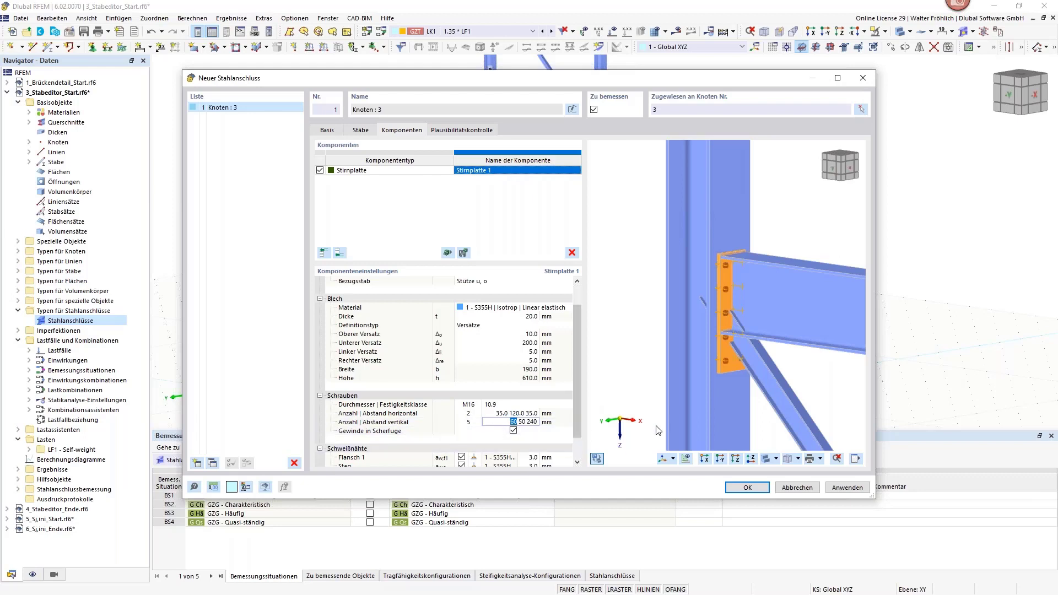
pyautogui.click(529, 421)
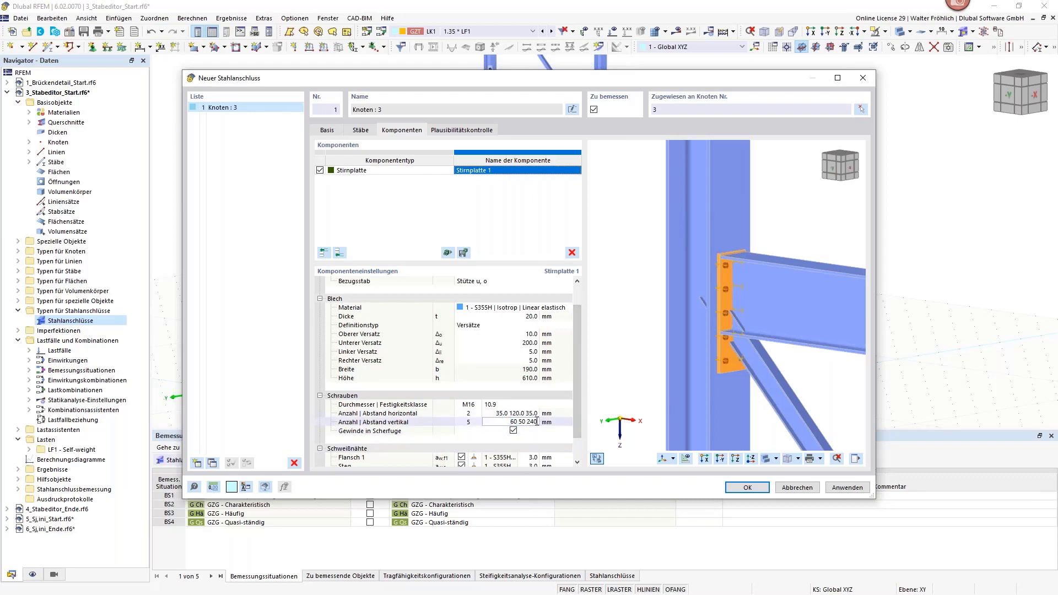
pyautogui.press('Return')
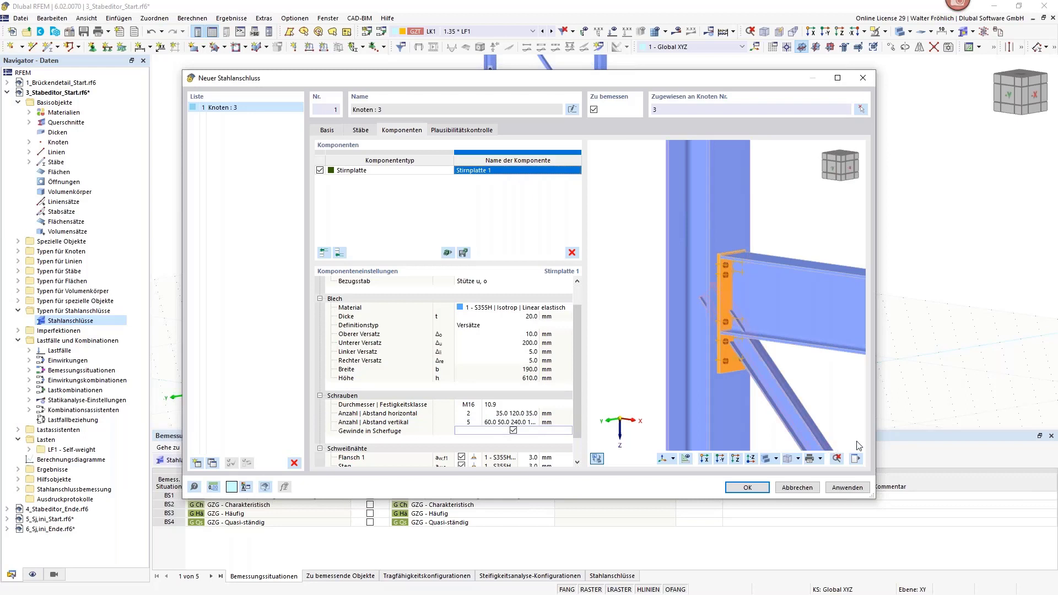
# - Widen the steel joint dialog on both sides and add a haunch (Voute) component to the joint
pyautogui.moveTo(875, 442); pyautogui.dragTo(1056, 442)
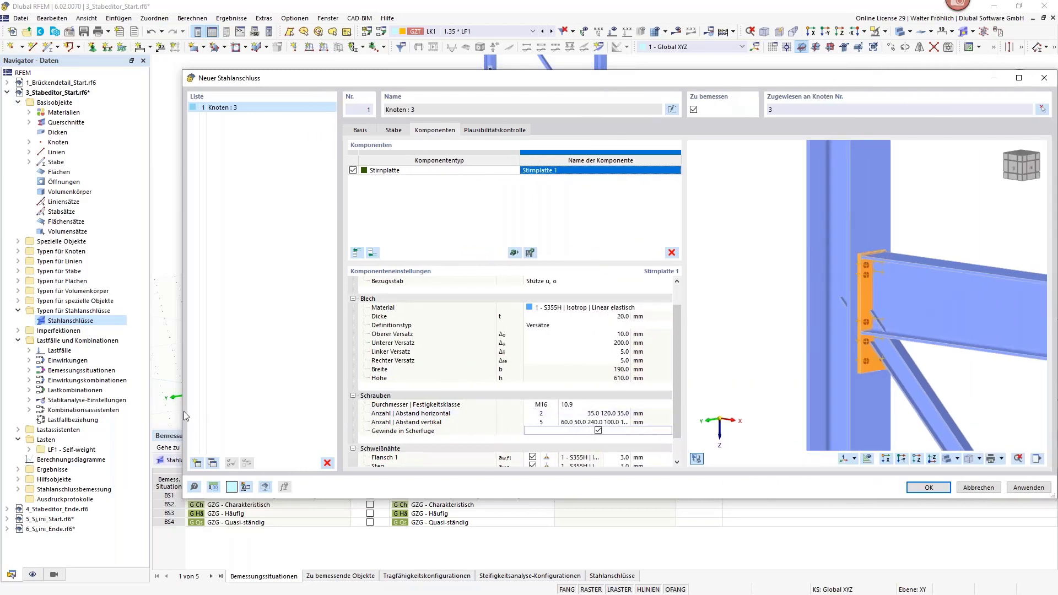
pyautogui.moveTo(181, 412); pyautogui.dragTo(45, 412)
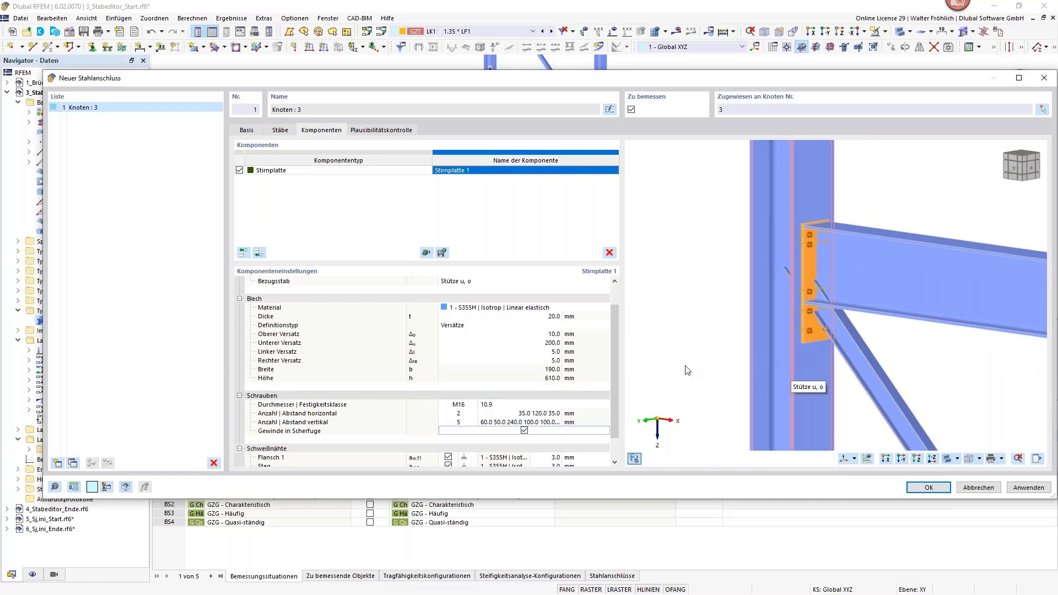
pyautogui.click(260, 253)
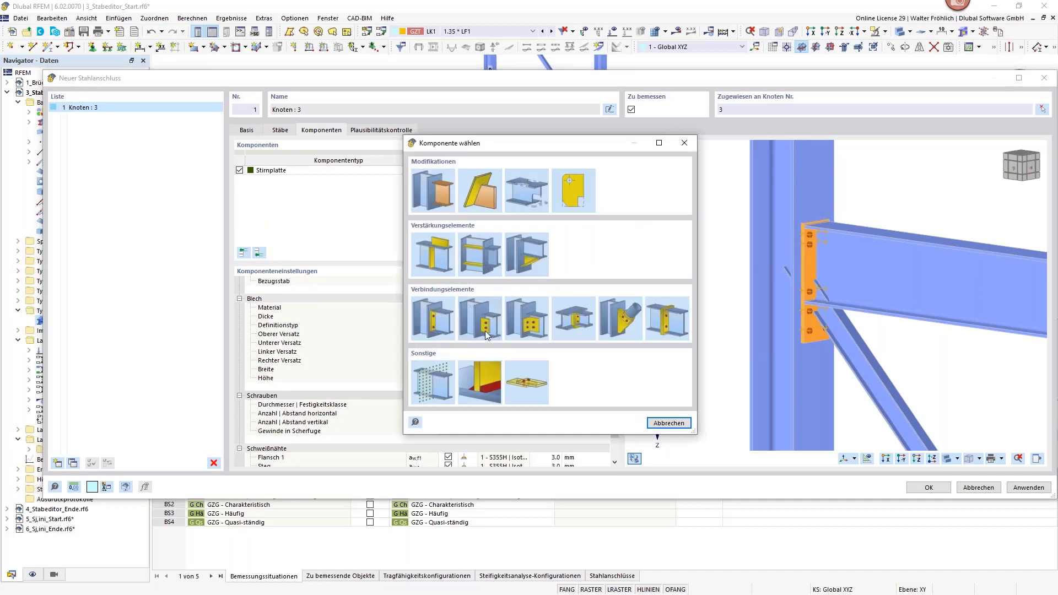
pyautogui.click(530, 267)
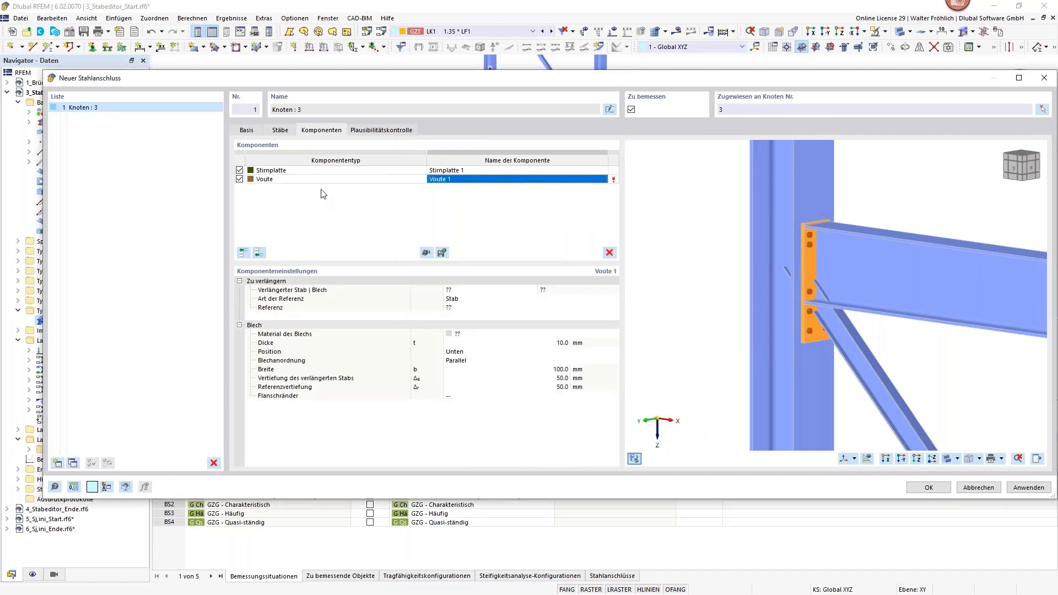
# - Set Riegel as the haunch's extended member (Verlängerter Stab)
pyautogui.click(463, 292)
pyautogui.click(498, 295)
pyautogui.click(477, 305)
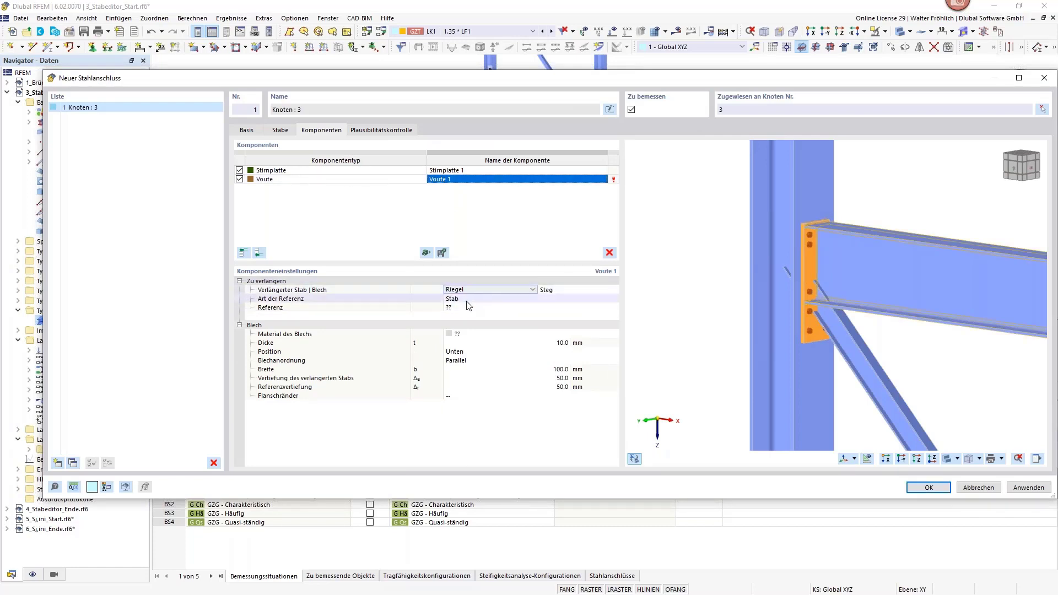
# - Set the haunch's reference type (Art der Referenz) to Blech so that it refers to Stirnplatte 1 | Blech 1
pyautogui.click(468, 300)
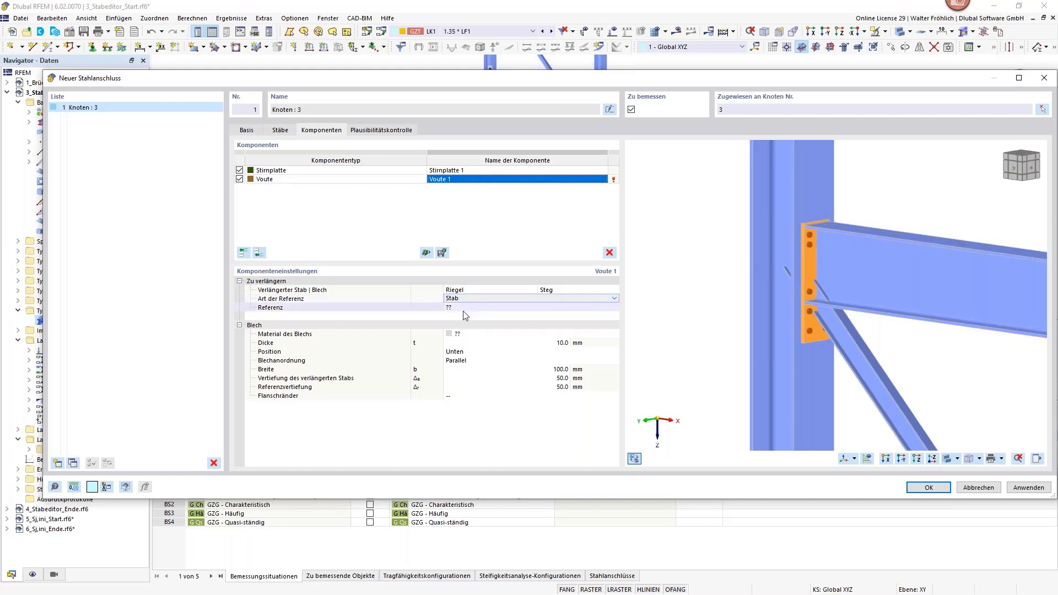
pyautogui.click(473, 310)
pyautogui.click(504, 309)
pyautogui.click(503, 309)
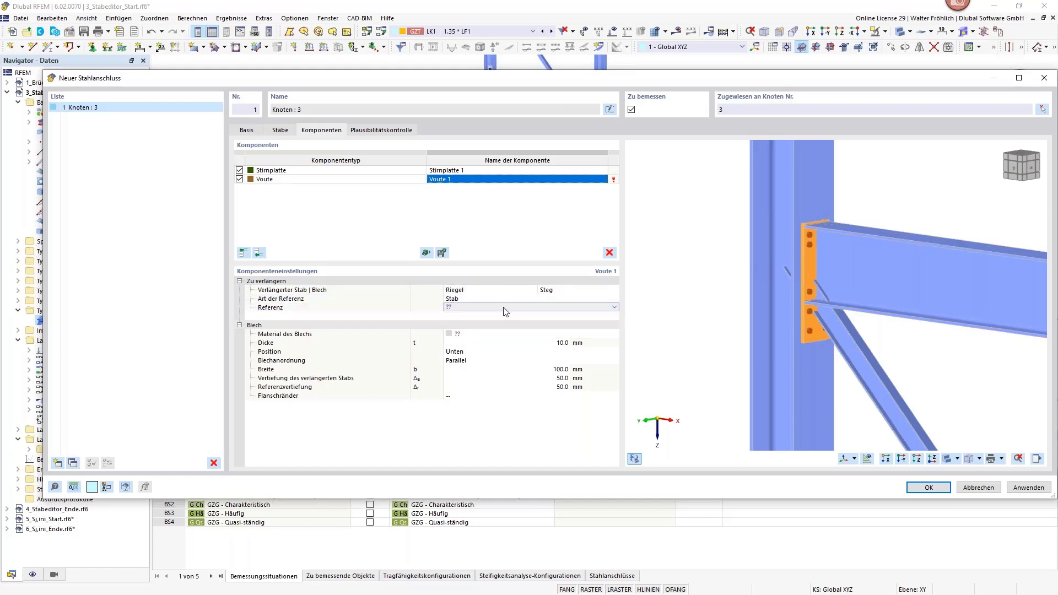
pyautogui.click(499, 305)
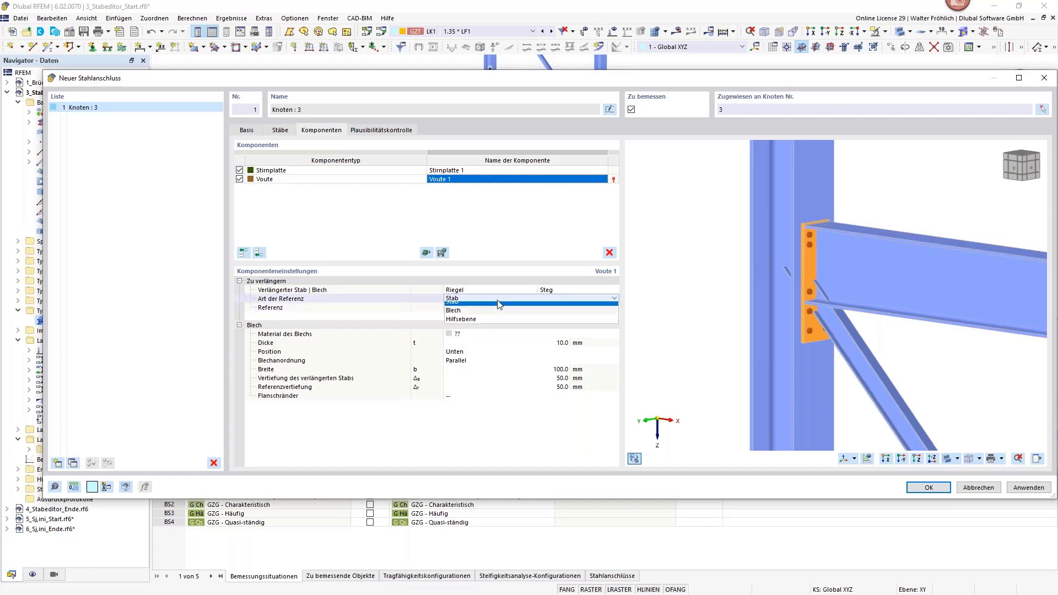
pyautogui.click(465, 307)
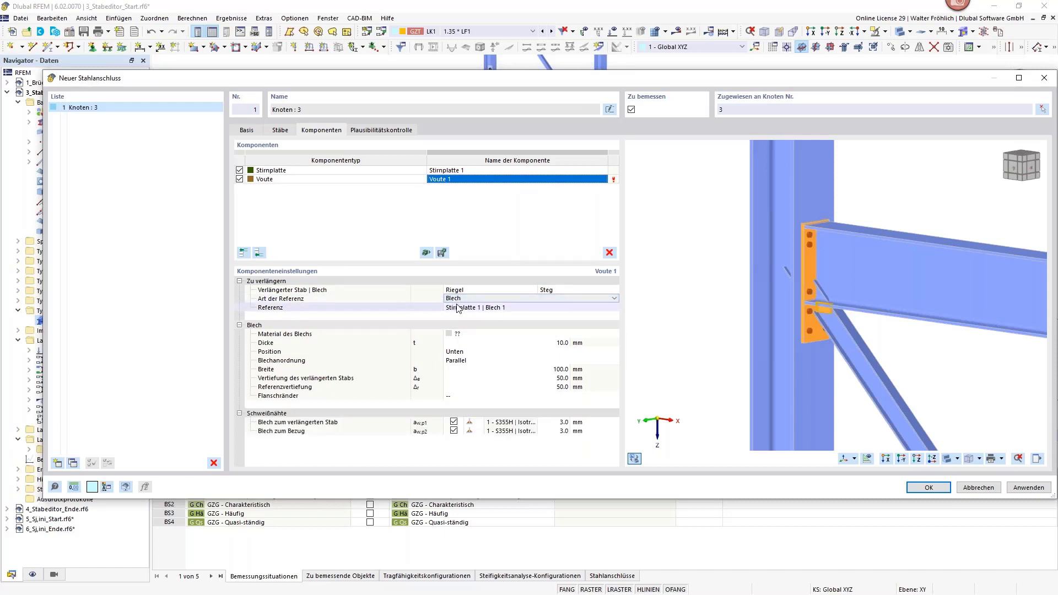
# - Assign the material 1 - S355H | Isotrop | Linear elastisch to the haunch plate
pyautogui.click(499, 334)
pyautogui.click(527, 339)
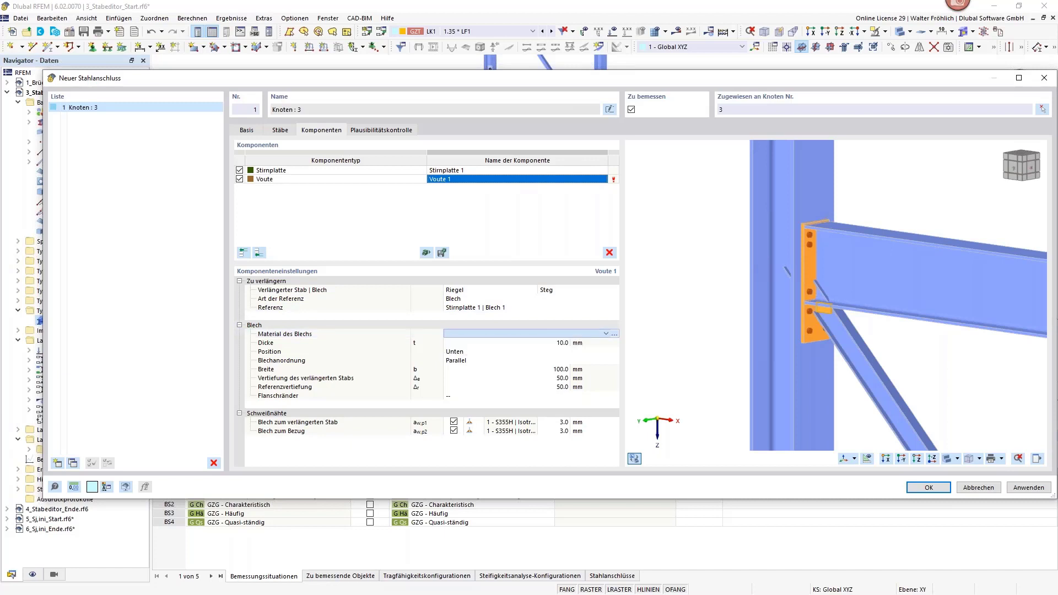
pyautogui.click(559, 343)
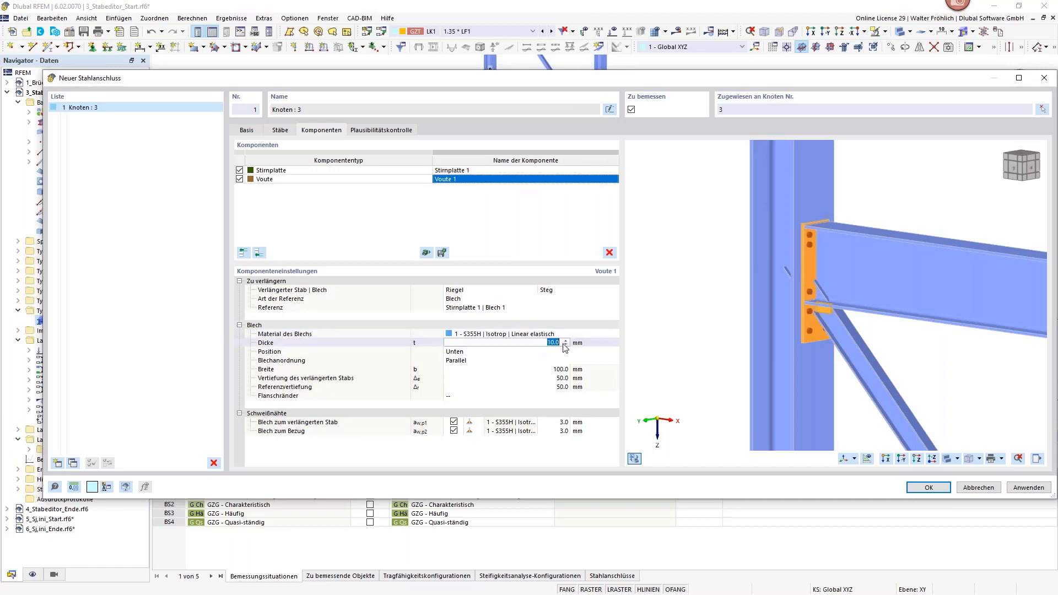
# - Set the haunch's plate arrangement (Blechanordnung) to Geneigt
pyautogui.click(469, 358)
pyautogui.scroll(3, 785, 329)
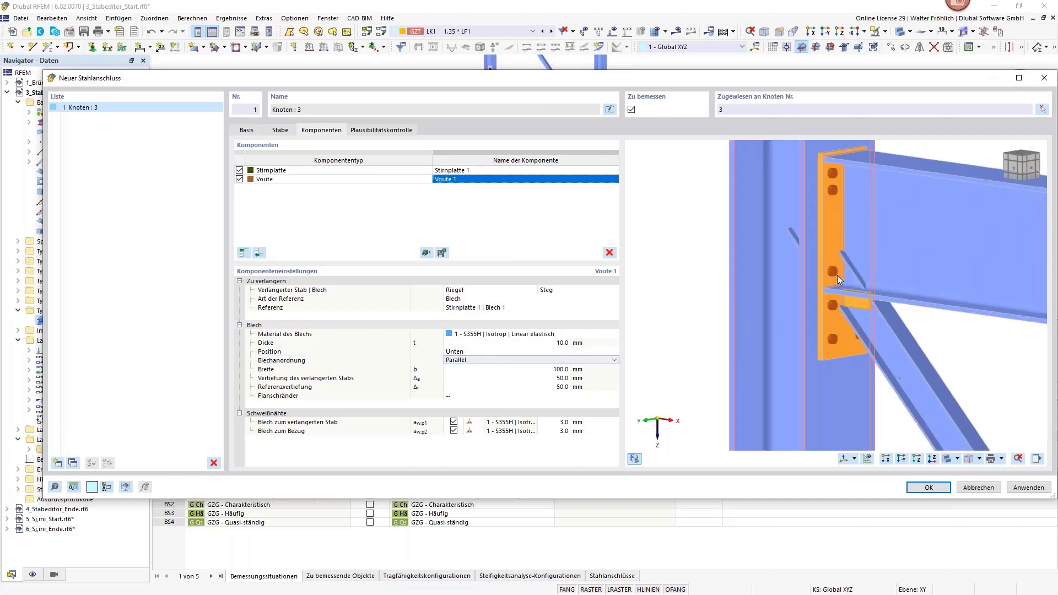
pyautogui.scroll(2, 837, 275)
pyautogui.click(614, 359)
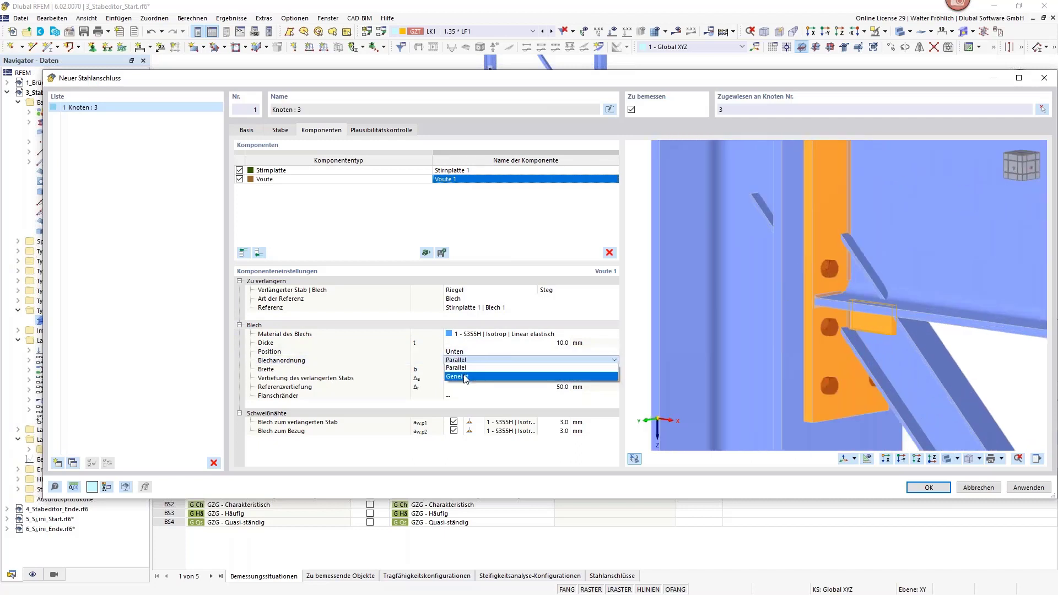
pyautogui.click(466, 377)
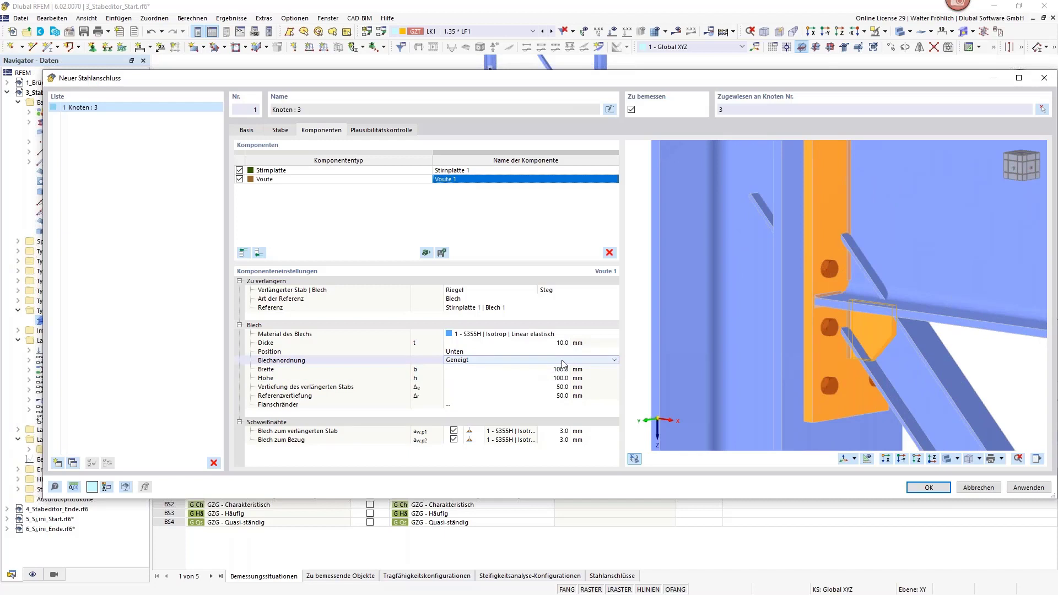
# - Set the haunch plate's width (Breite) to 225 mm and its height (Höhe) to 200 mm
pyautogui.press('Tab')
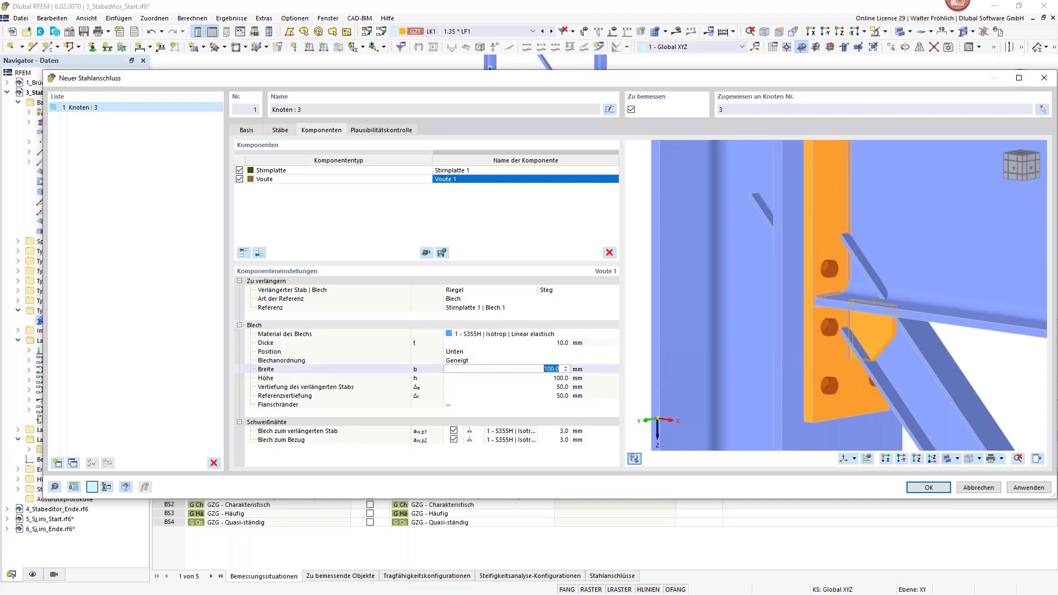
pyautogui.write('225')
pyautogui.press('Tab')
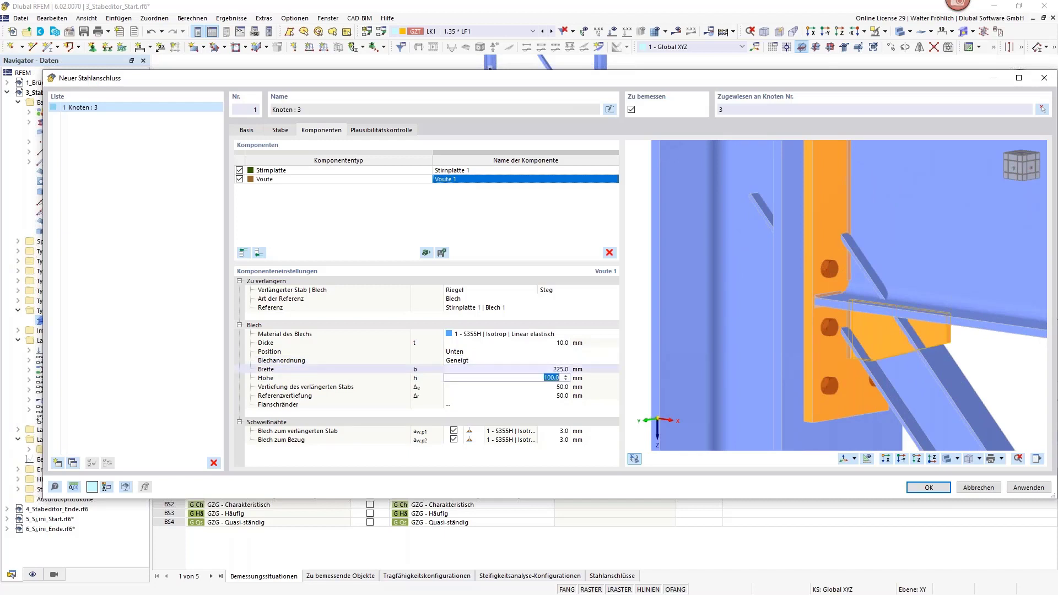
pyautogui.write('200')
pyautogui.press('Tab')
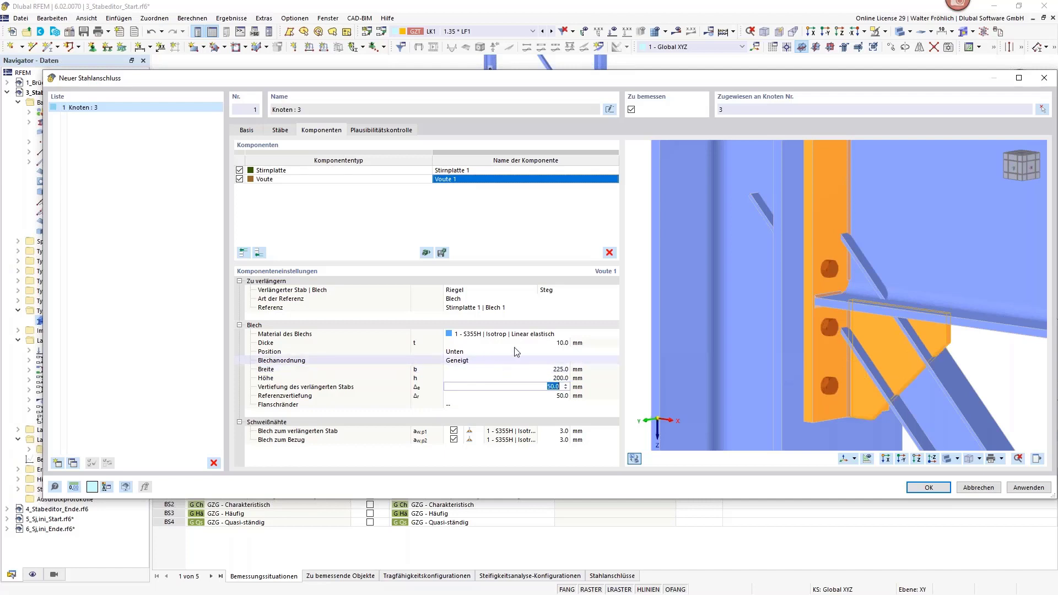
# - Set the haunch's Vertiefung des verlängerten Stabs to 100 mm and its Referenzvertiefung to 125 mm
pyautogui.click(802, 378)
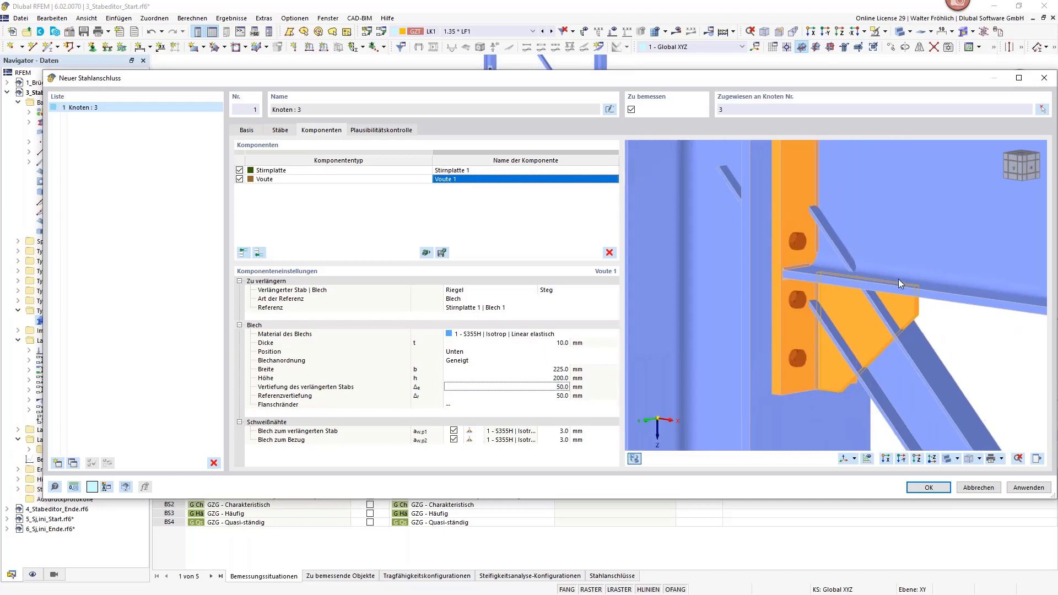
pyautogui.press('Tab')
pyautogui.hotkey('shift', 'Tab')
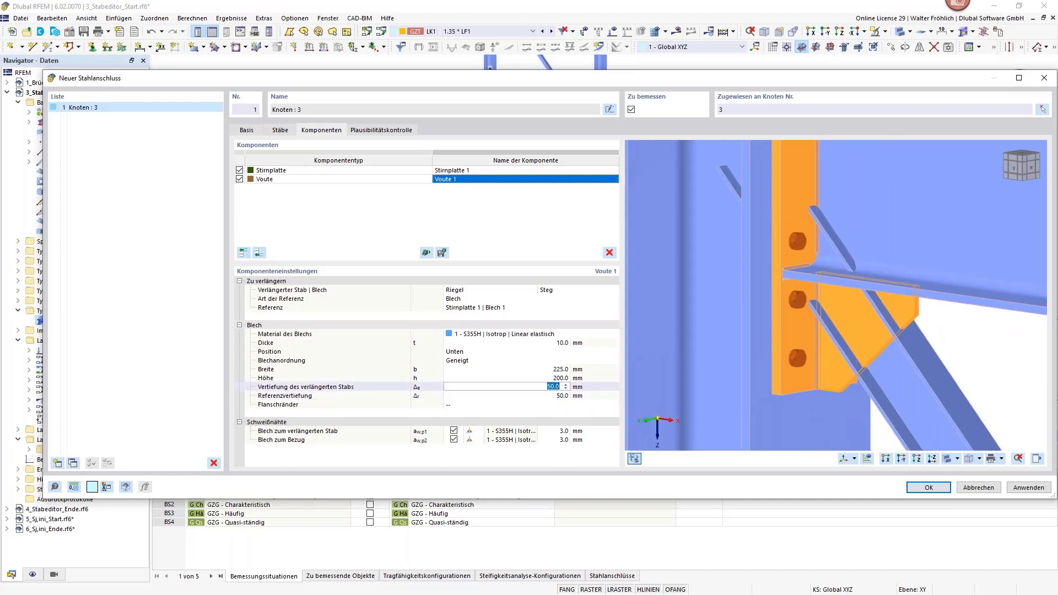
pyautogui.write('1')
pyautogui.press('Tab')
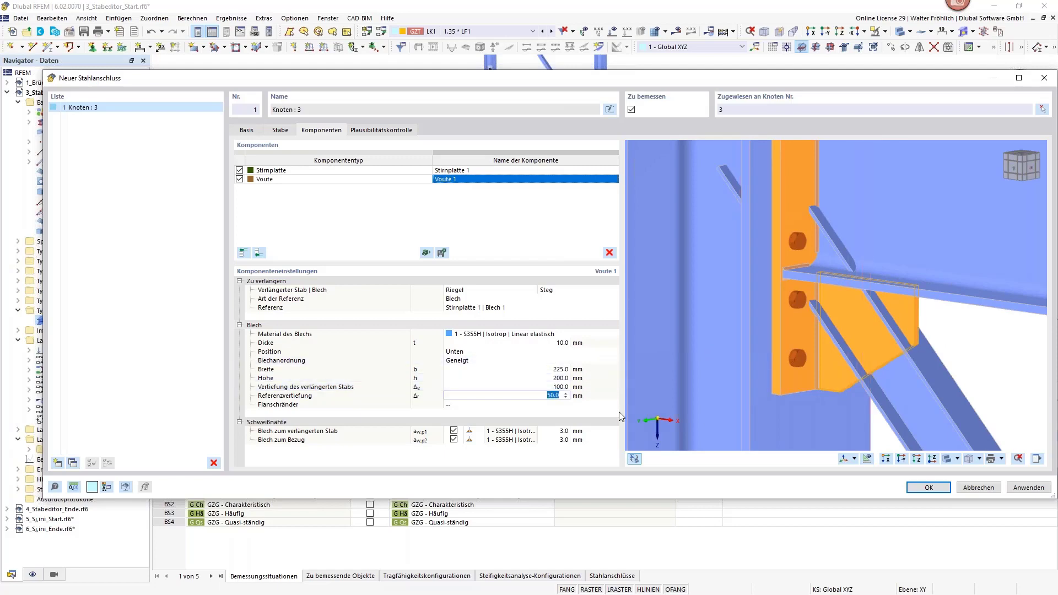
pyautogui.write('125')
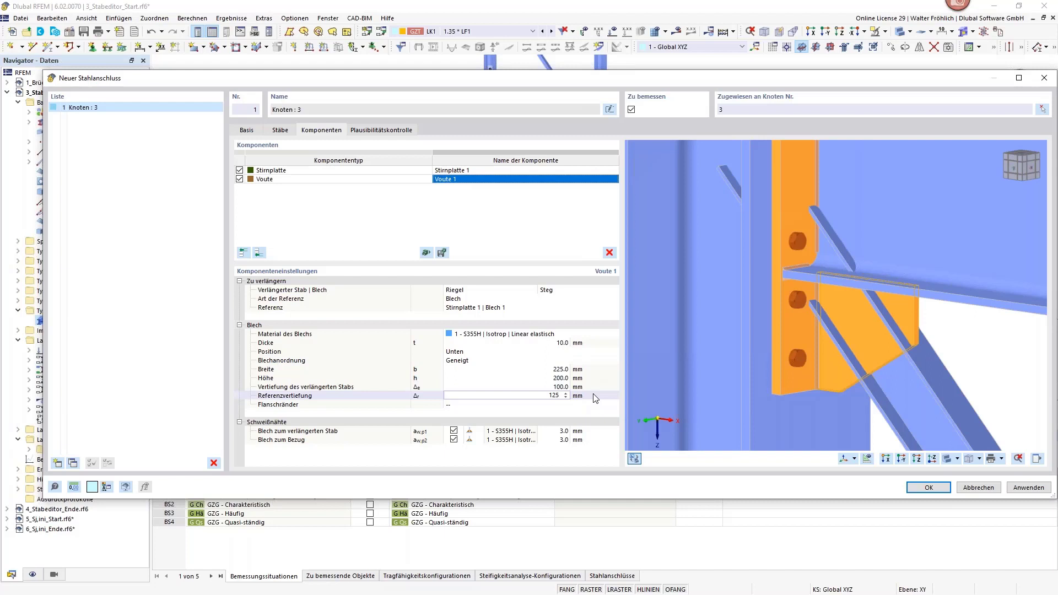
pyautogui.press('Tab')
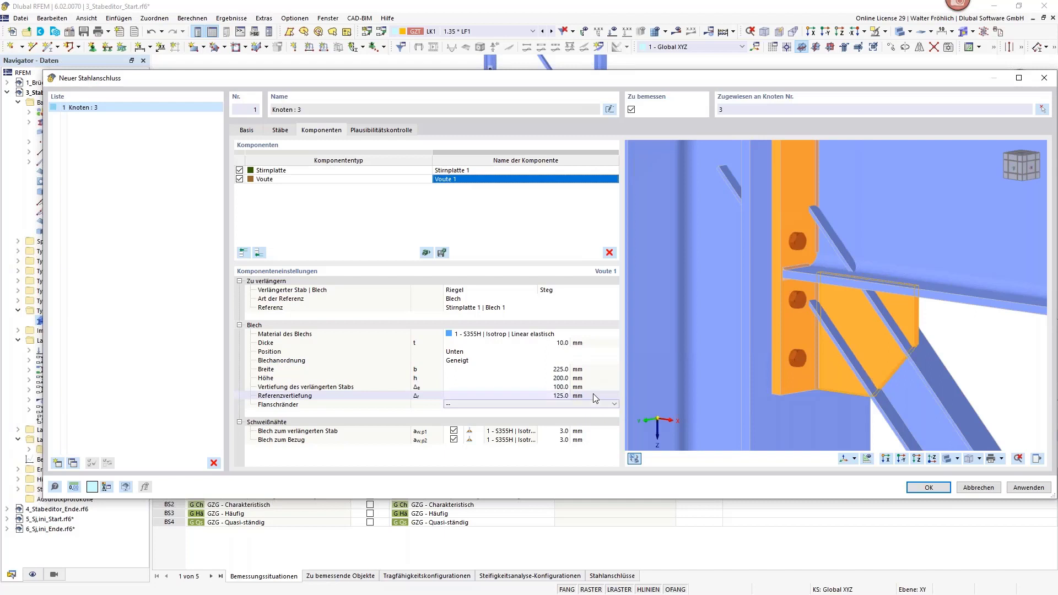
# - Set both haunch weld thicknesses, plate to extended member and plate to reference, to 4 mm
pyautogui.press('Tab')
pyautogui.write('4')
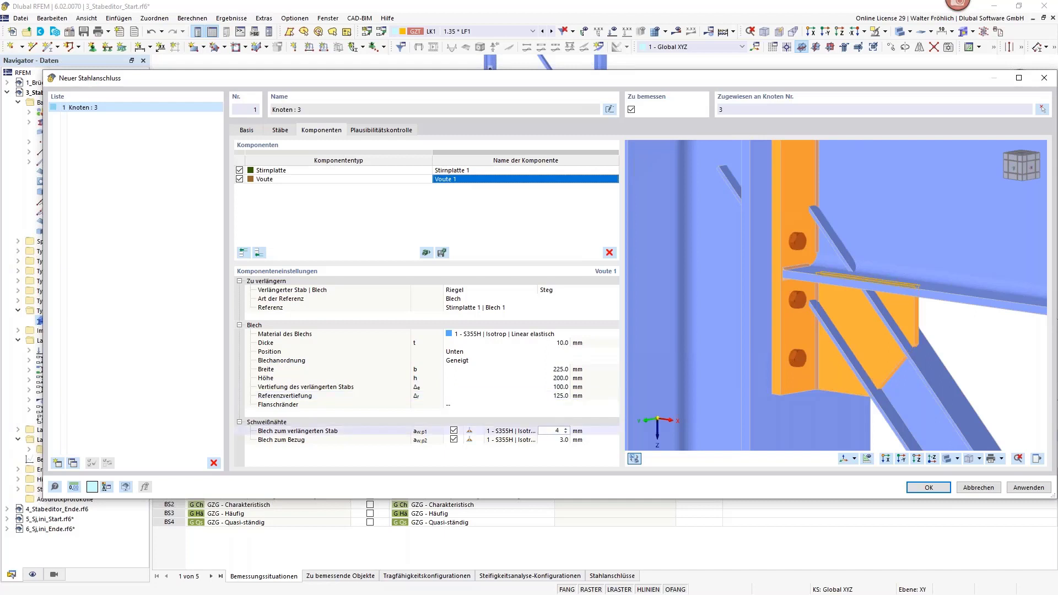
pyautogui.press('Tab')
pyautogui.write('4')
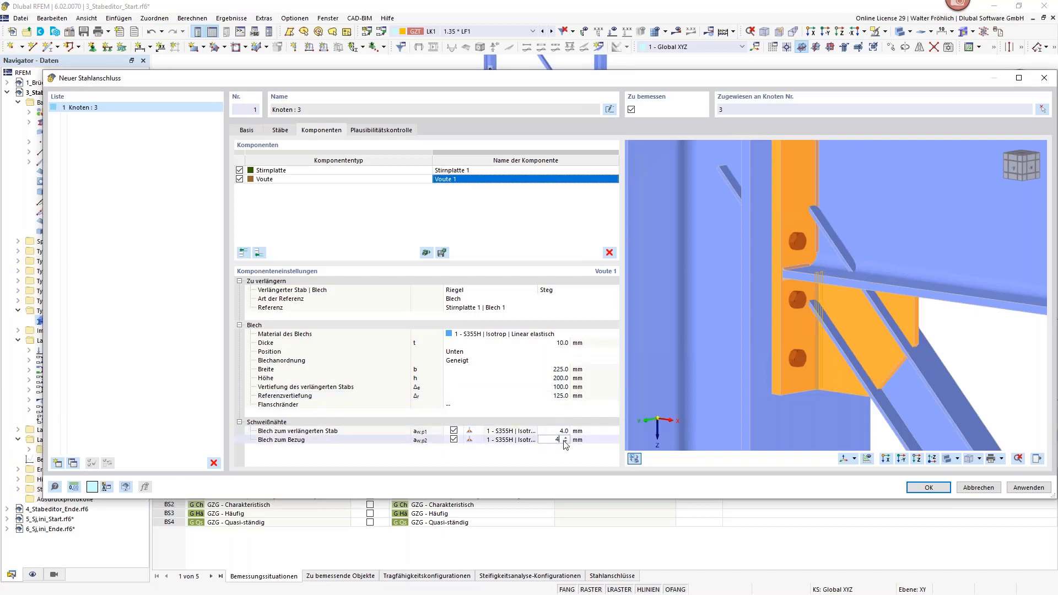
pyautogui.keyDown('ctrl'); pyautogui.moveTo(689, 359); pyautogui.dragTo(758, 257, button='middle'); pyautogui.keyUp('ctrl')
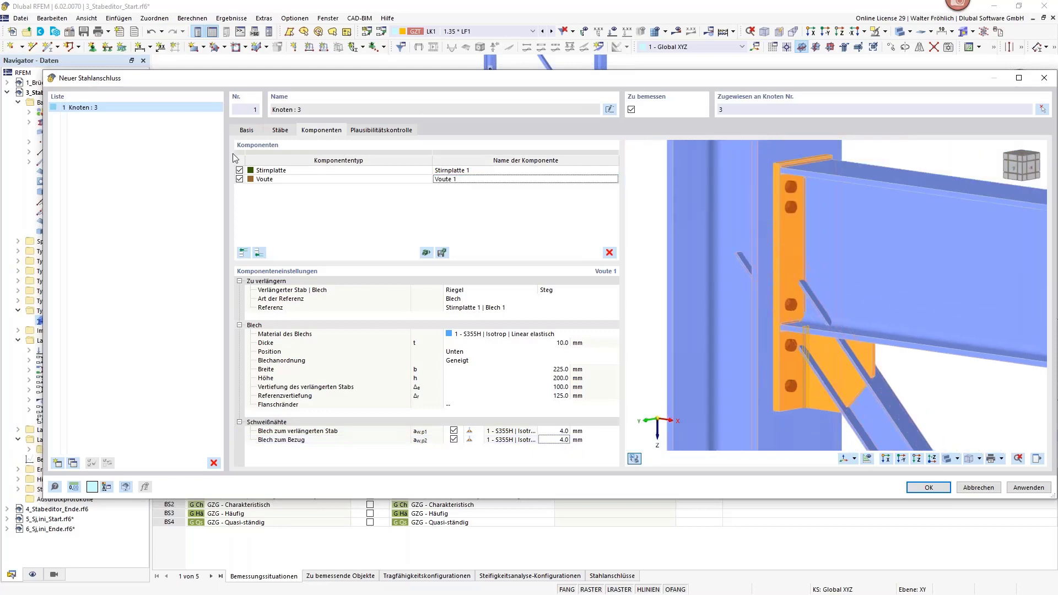
# - Add a member cut (Stabschnitt) component that cuts the member Dia by the member Stütze u, o
pyautogui.click(258, 253)
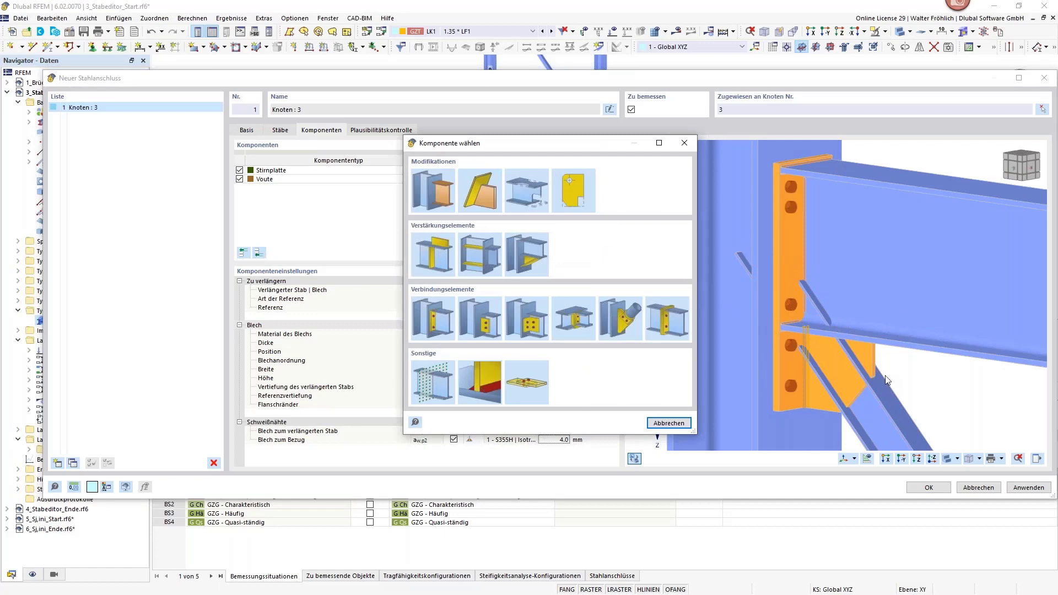
pyautogui.click(433, 187)
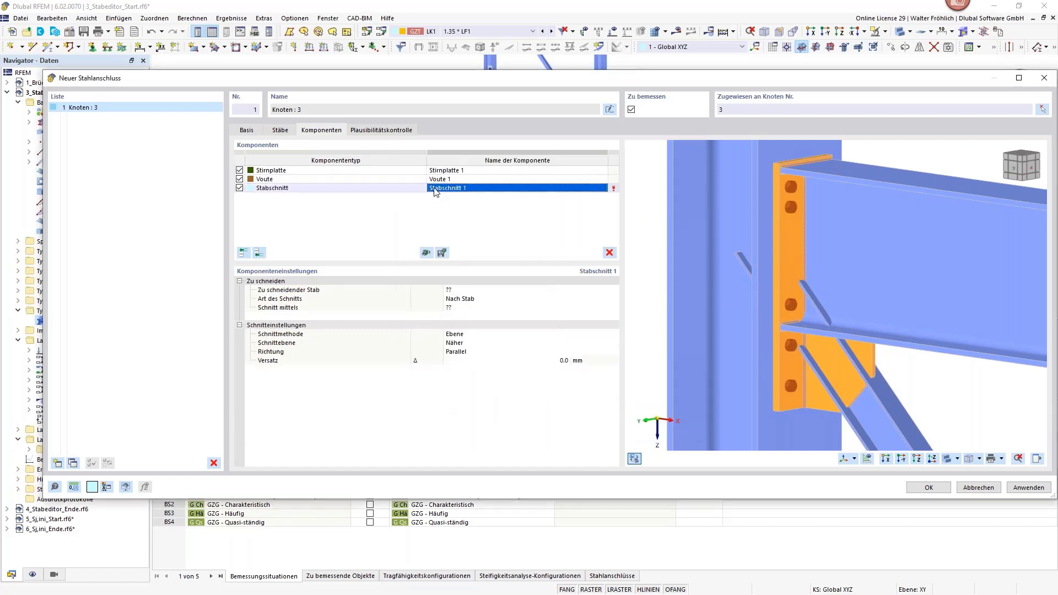
pyautogui.click(460, 289)
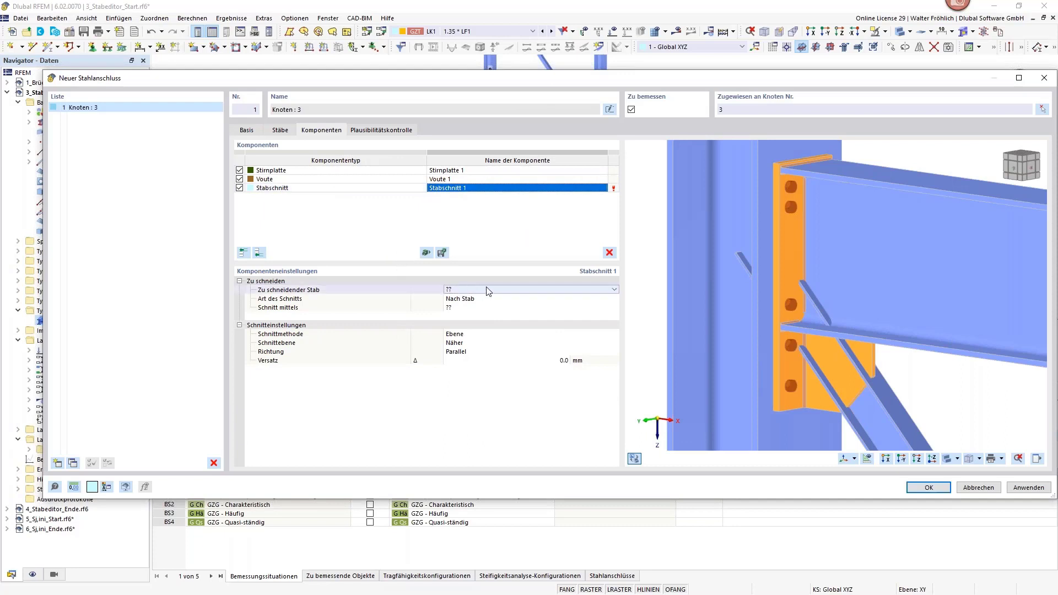
pyautogui.click(460, 289)
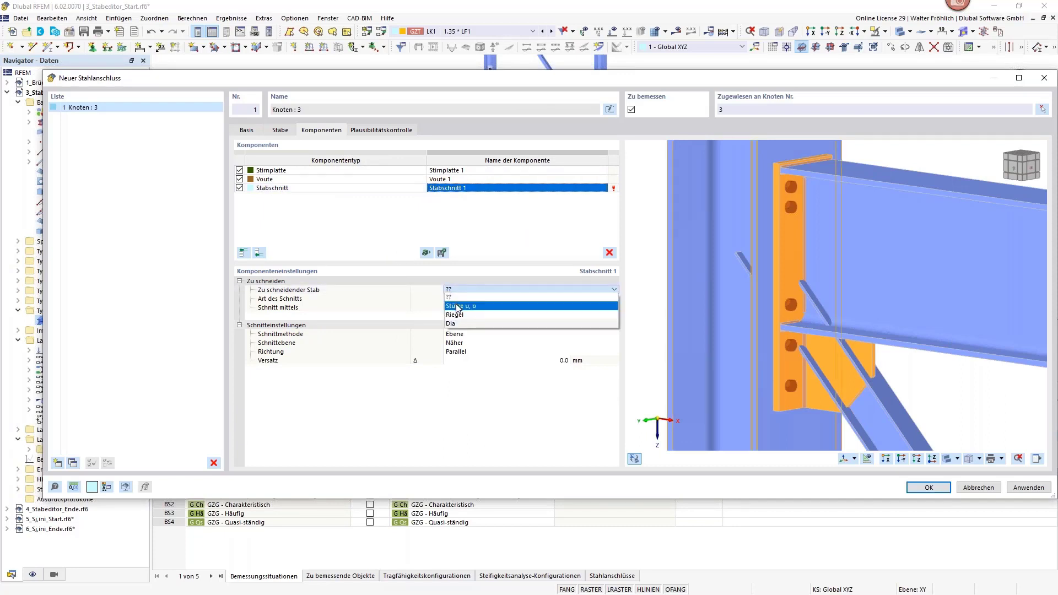
pyautogui.click(455, 323)
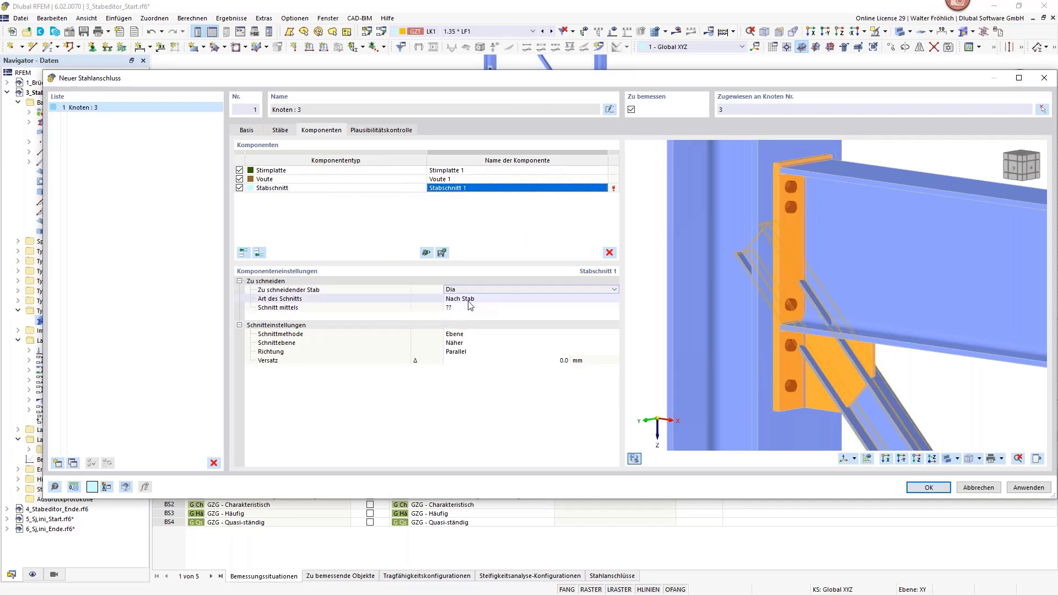
pyautogui.click(470, 307)
pyautogui.click(498, 308)
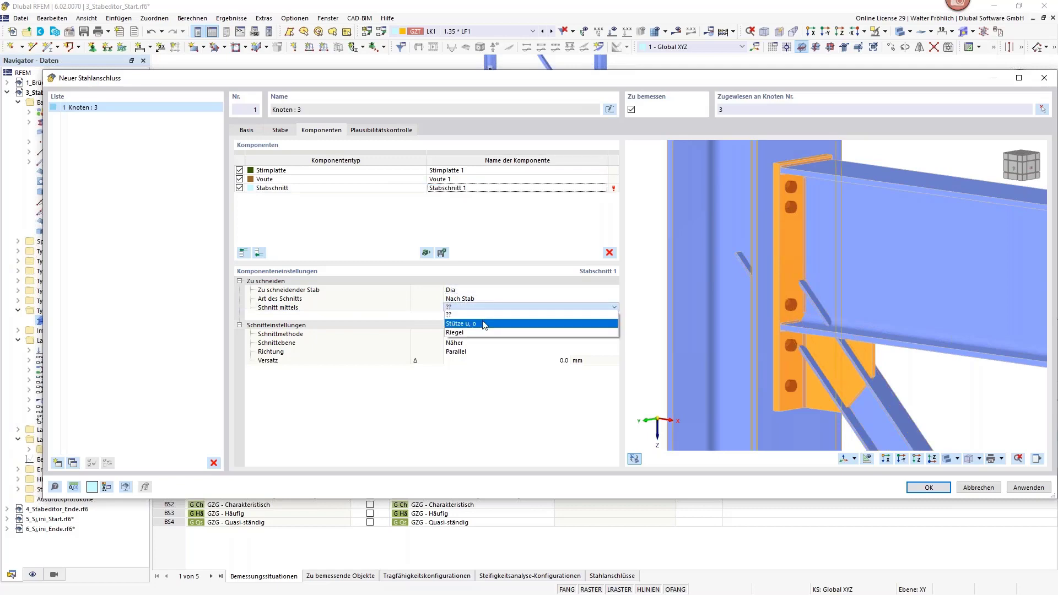
pyautogui.click(484, 324)
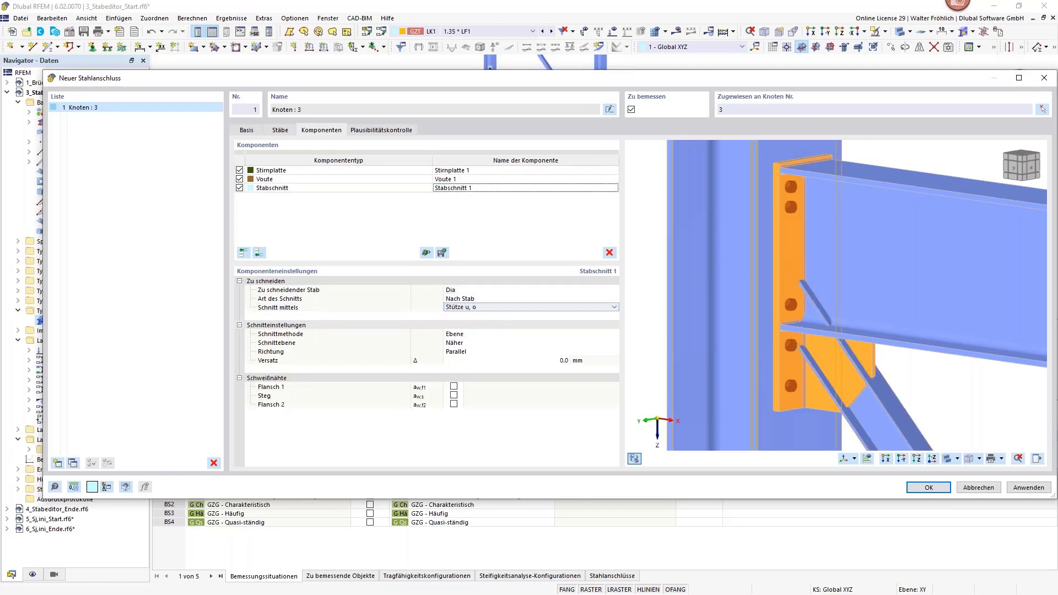
# - Set the member cut's direction (Richtung) to Senkrecht and its offset (Versatz) to 100 mm
pyautogui.click(517, 352)
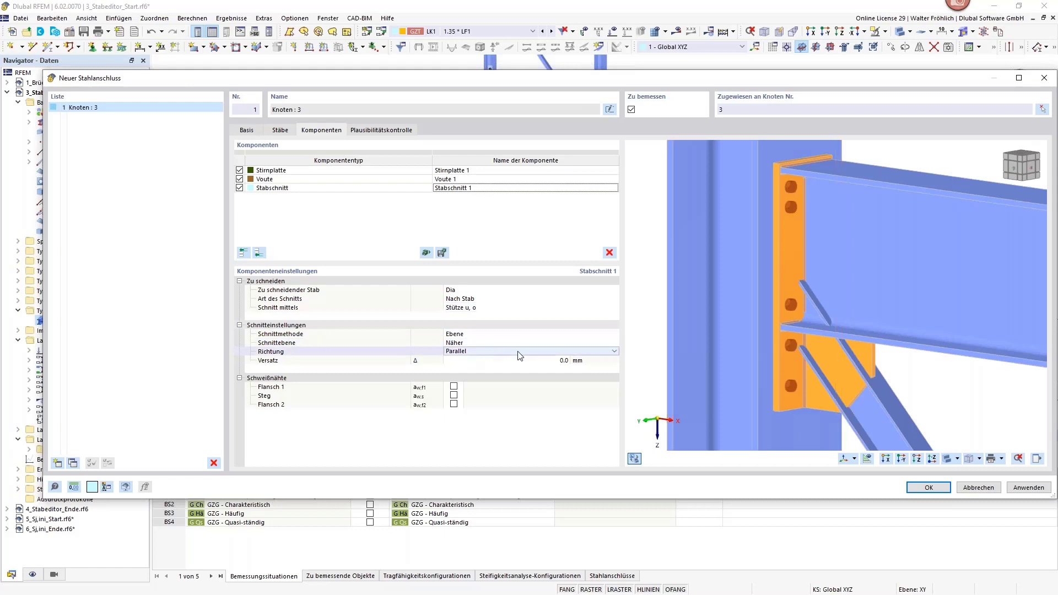
pyautogui.click(518, 353)
pyautogui.click(484, 365)
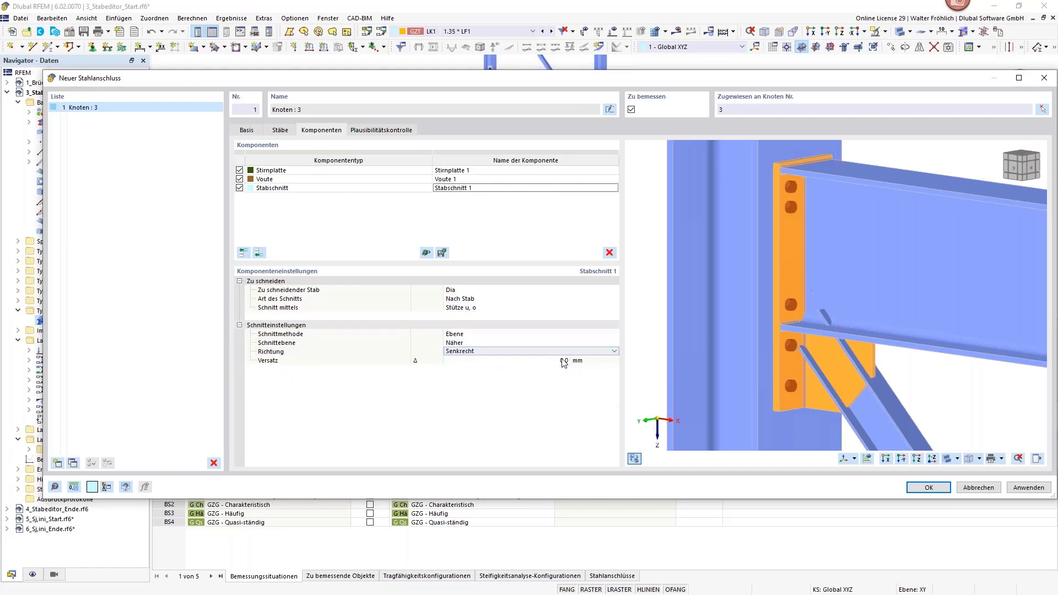
pyautogui.click(564, 361)
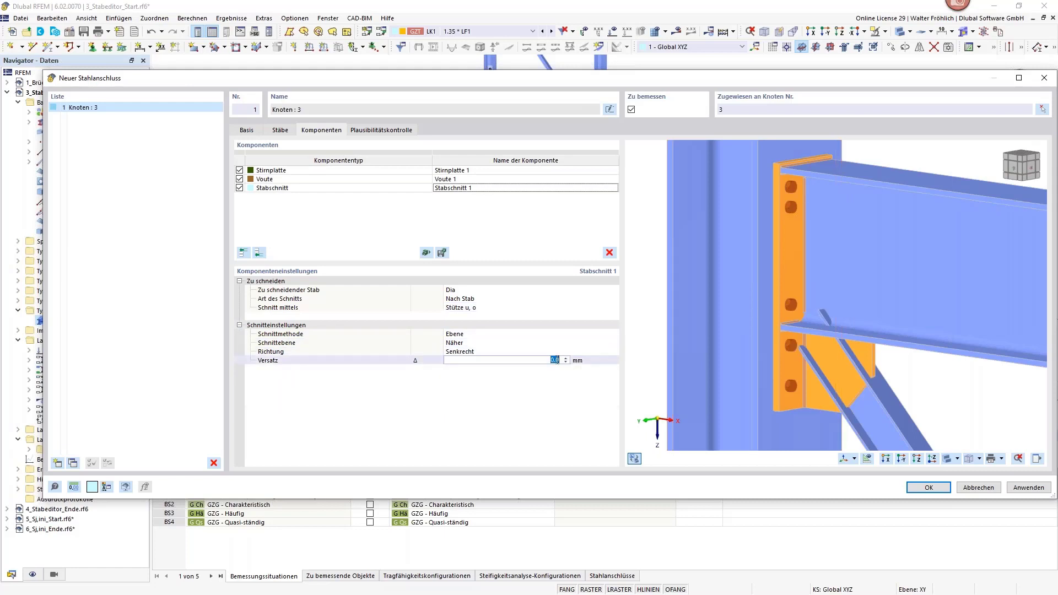
pyautogui.press('BackSpace')
pyautogui.write('100')
pyautogui.click(895, 409)
pyautogui.scroll(1, 927, 381)
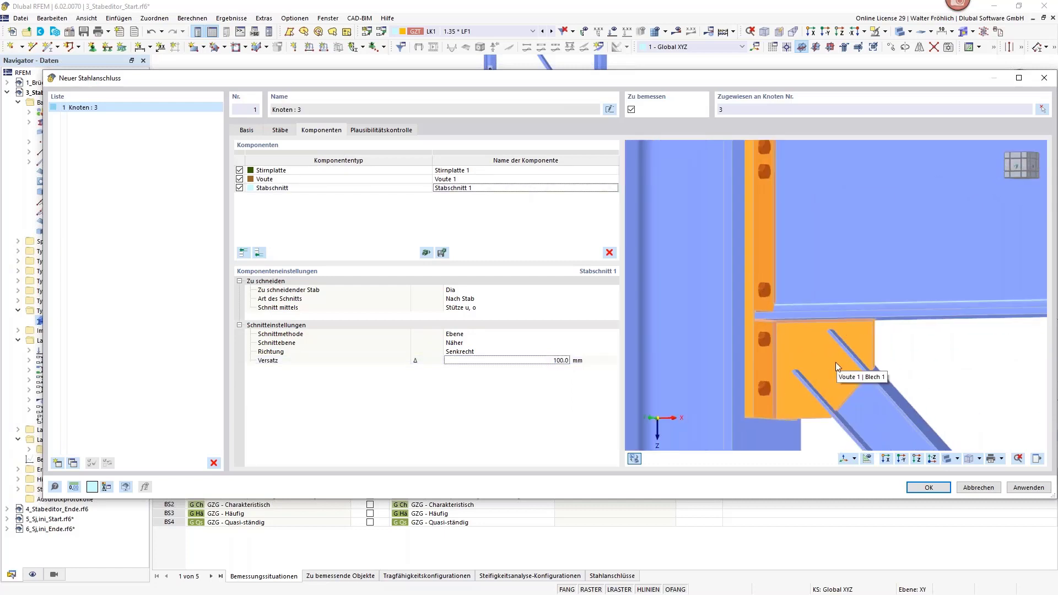
# - Add a member editor (Stabeditor) component with the member plate Riegel | Steg as the object to modify
pyautogui.click(259, 251)
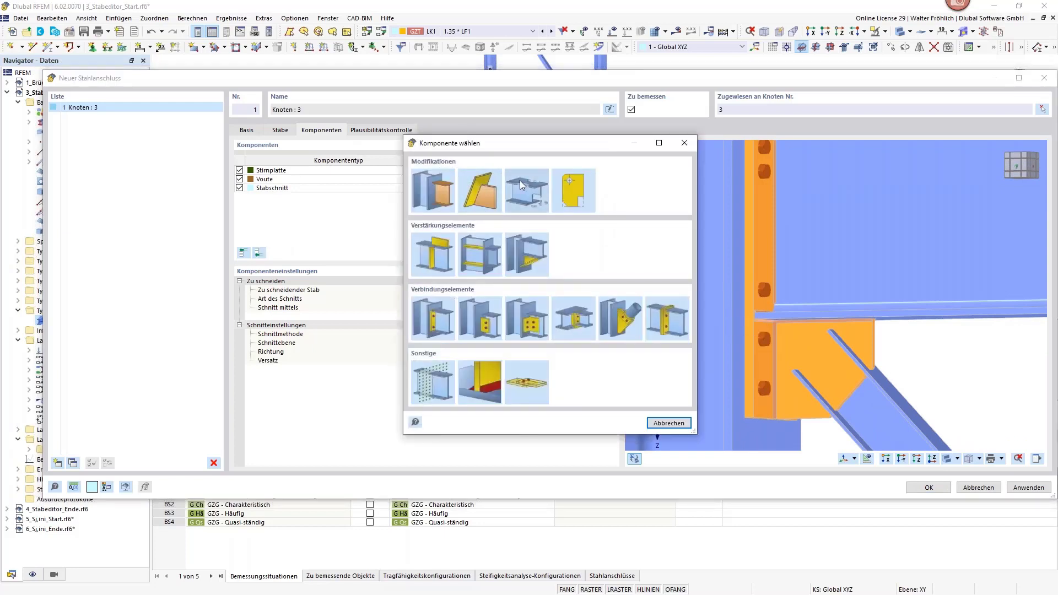
pyautogui.click(527, 187)
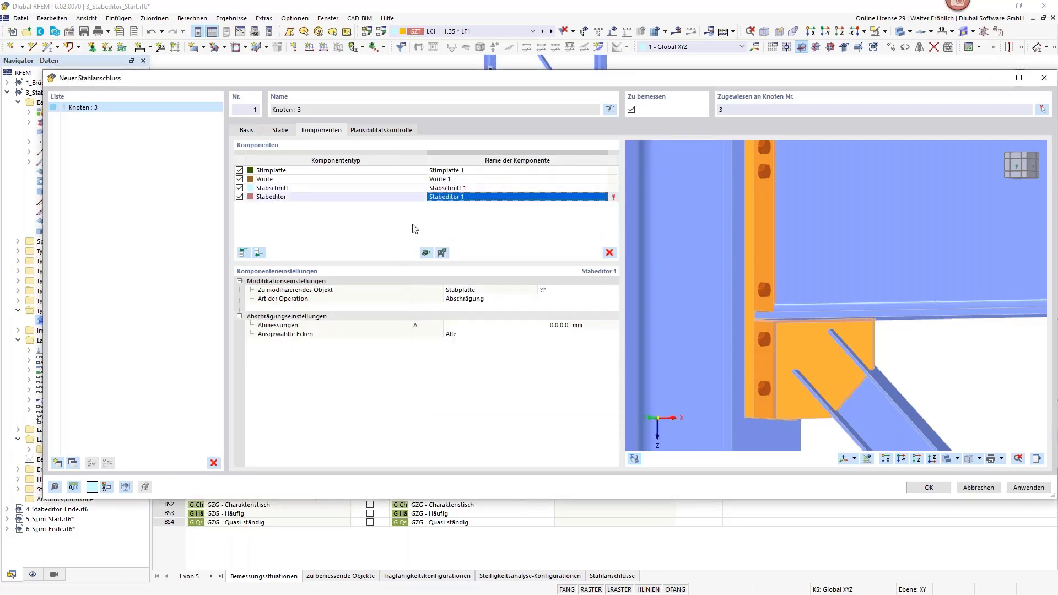
pyautogui.scroll(-5, 825, 241)
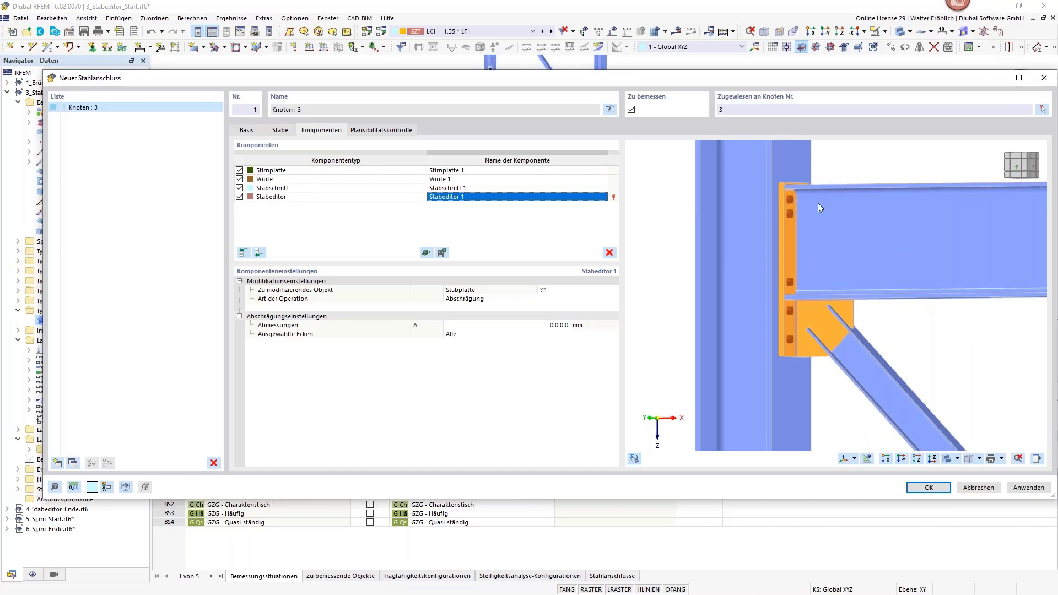
pyautogui.click(475, 290)
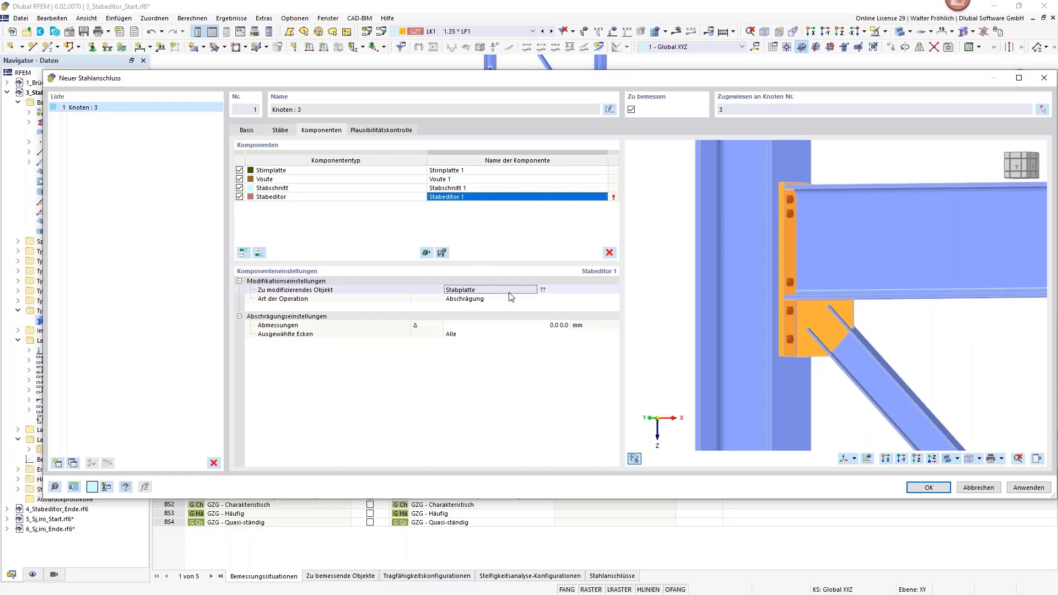
pyautogui.click(561, 291)
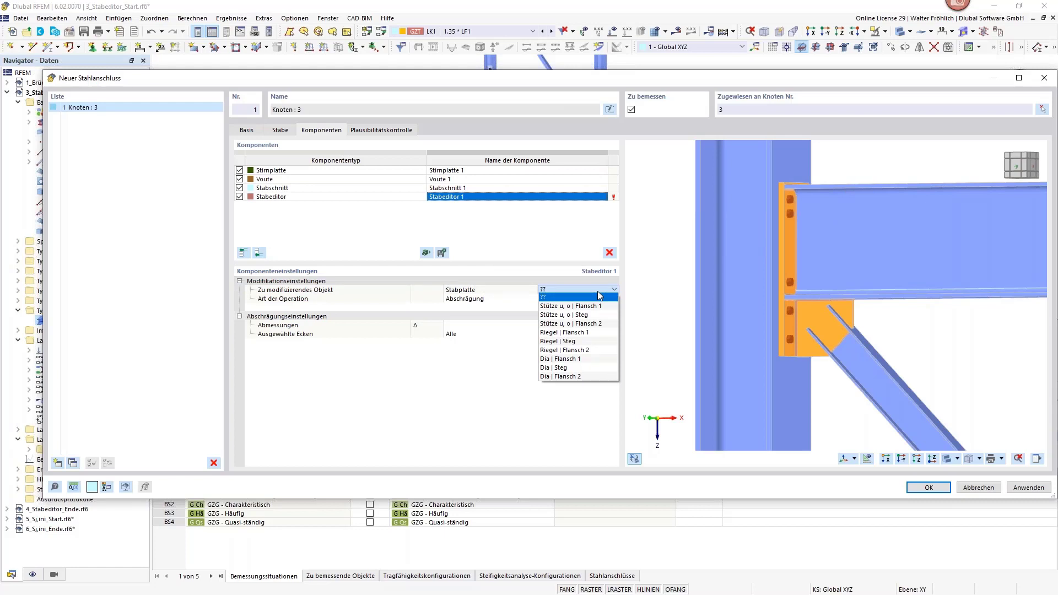
pyautogui.click(549, 300)
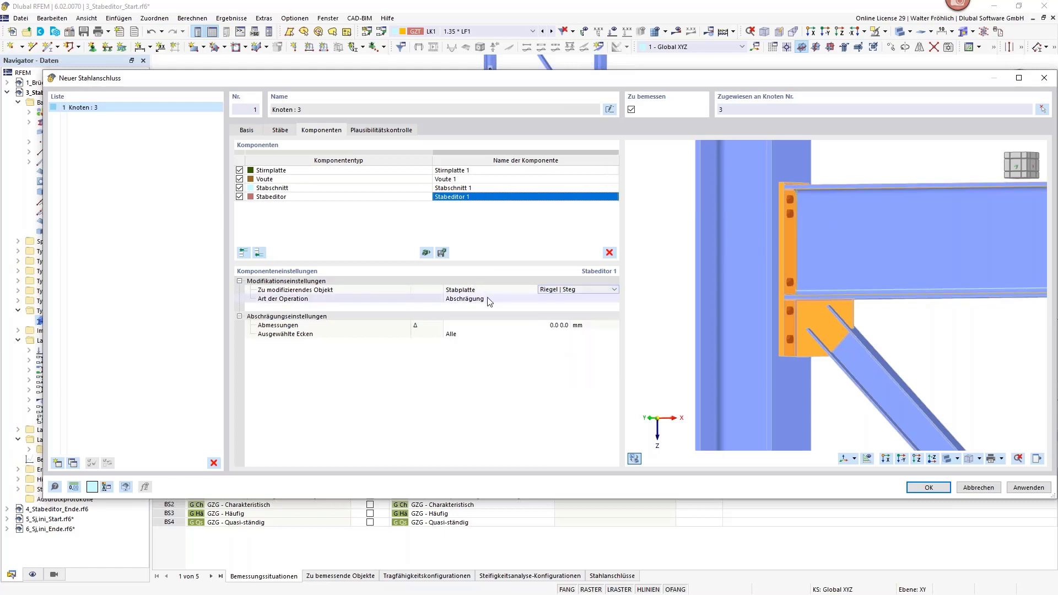
# - Set the member editor's operation type (Art der Operation) to Öffnung
pyautogui.click(511, 297)
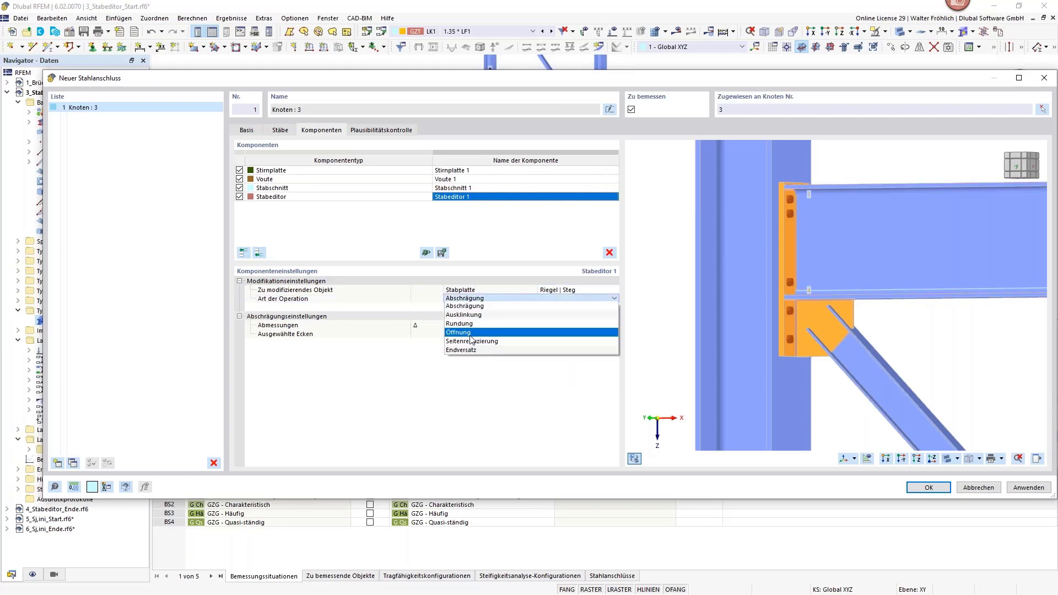
pyautogui.press('Escape')
pyautogui.click(513, 298)
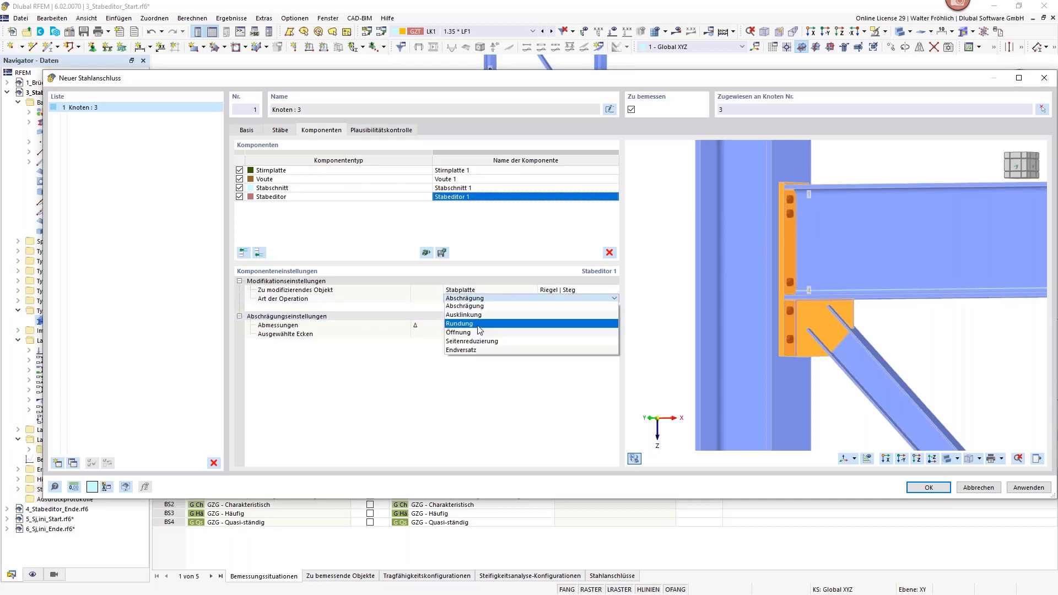
pyautogui.click(478, 316)
pyautogui.click(501, 300)
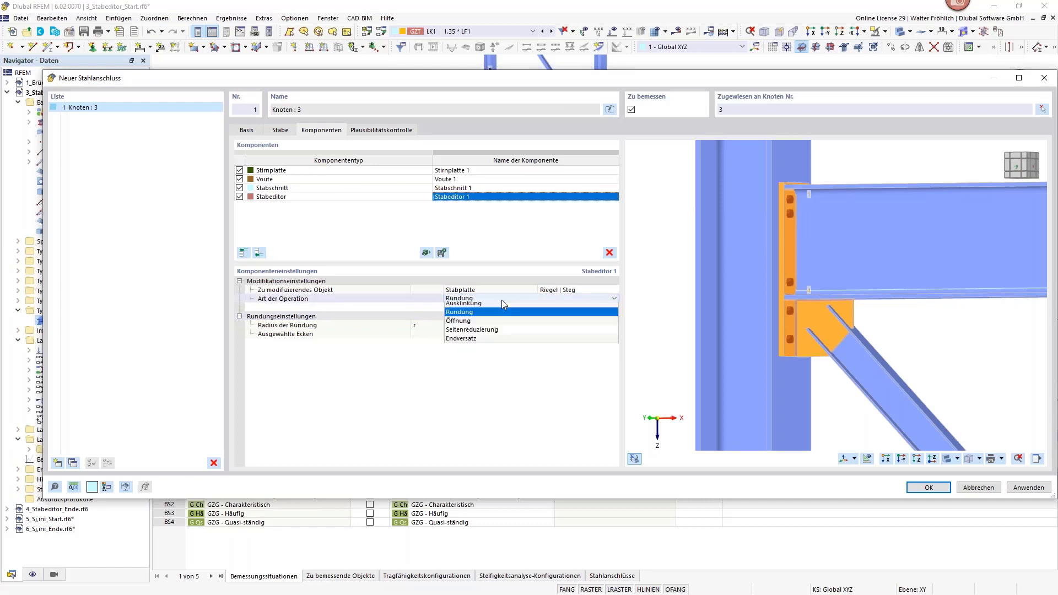
pyautogui.press('Escape')
pyautogui.press('Down')
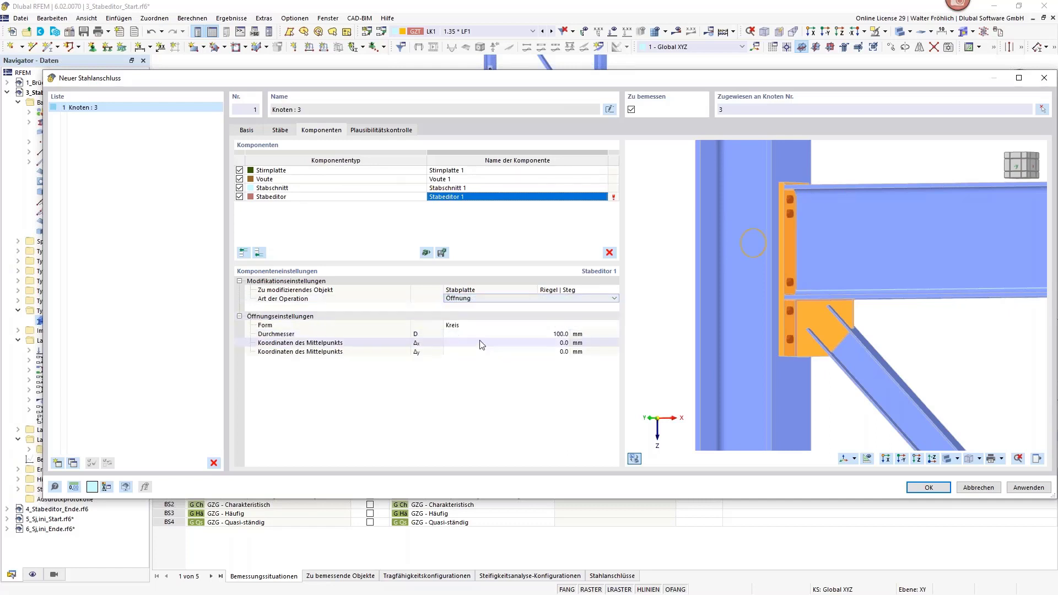
# - Give the circular opening a diameter of 100 mm and a centre coordinate Δx of 400 mm
pyautogui.click(548, 334)
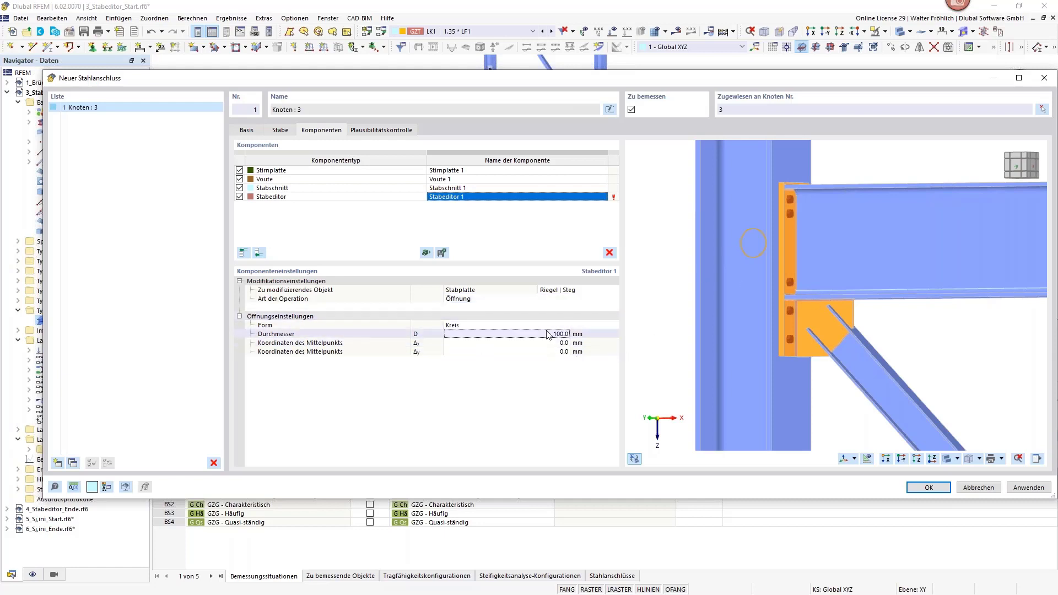
pyautogui.write('400')
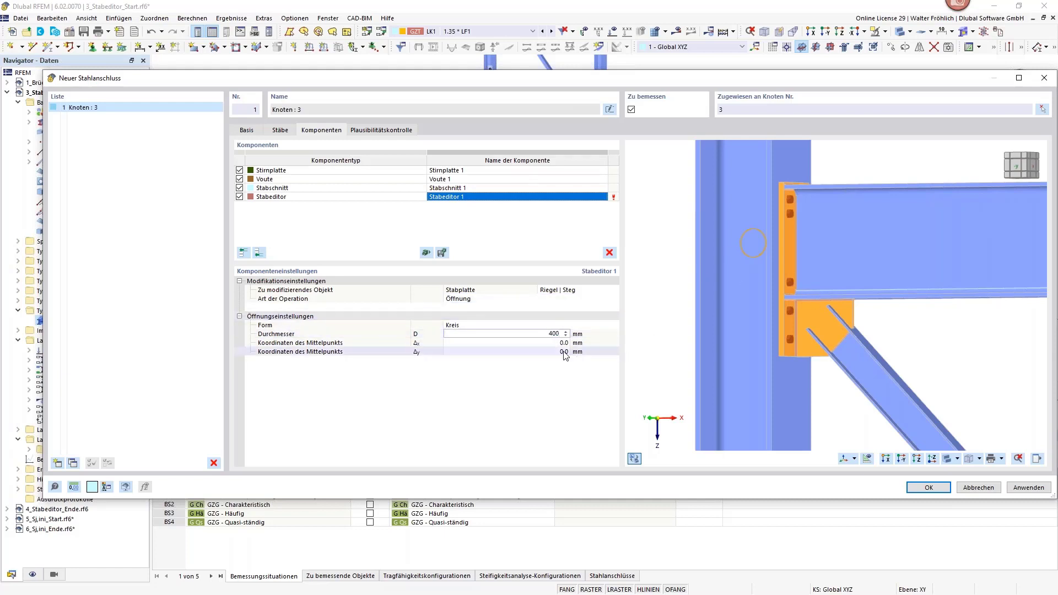
pyautogui.press('Tab')
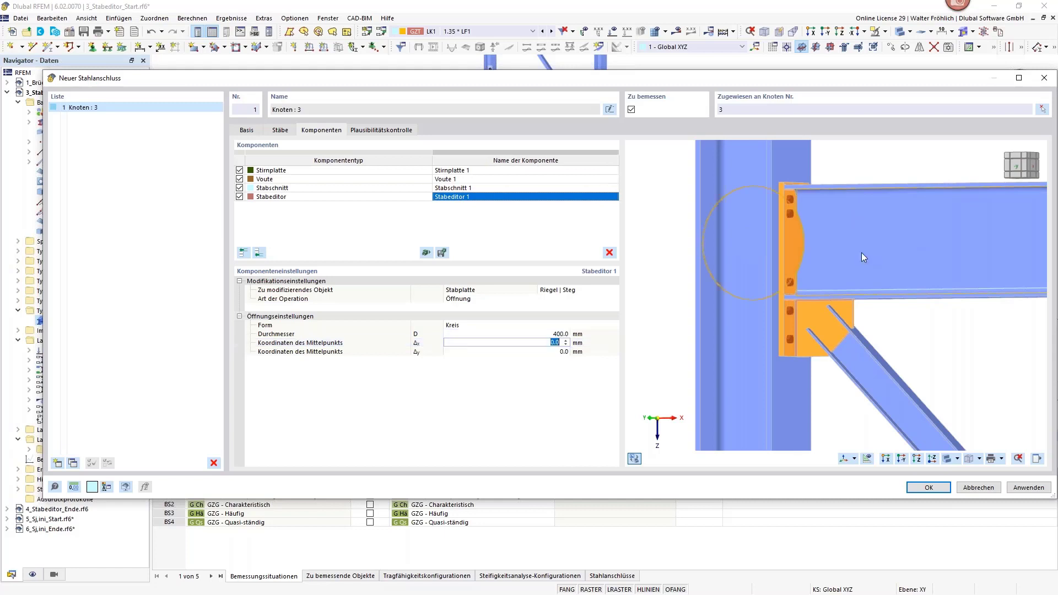
pyautogui.hotkey('shift', 'Tab')
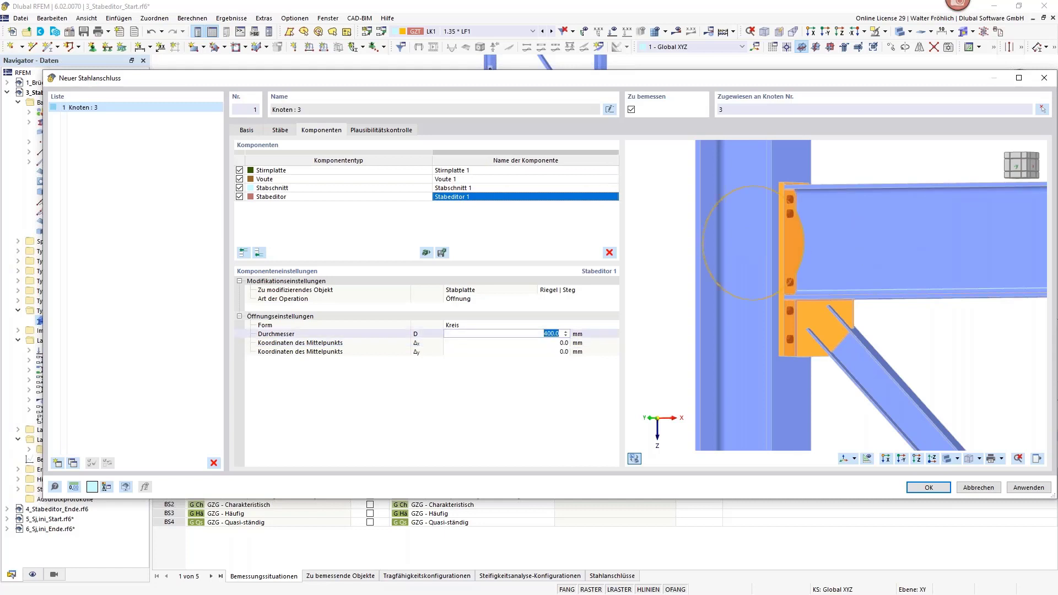
pyautogui.write('100')
pyautogui.press('Tab')
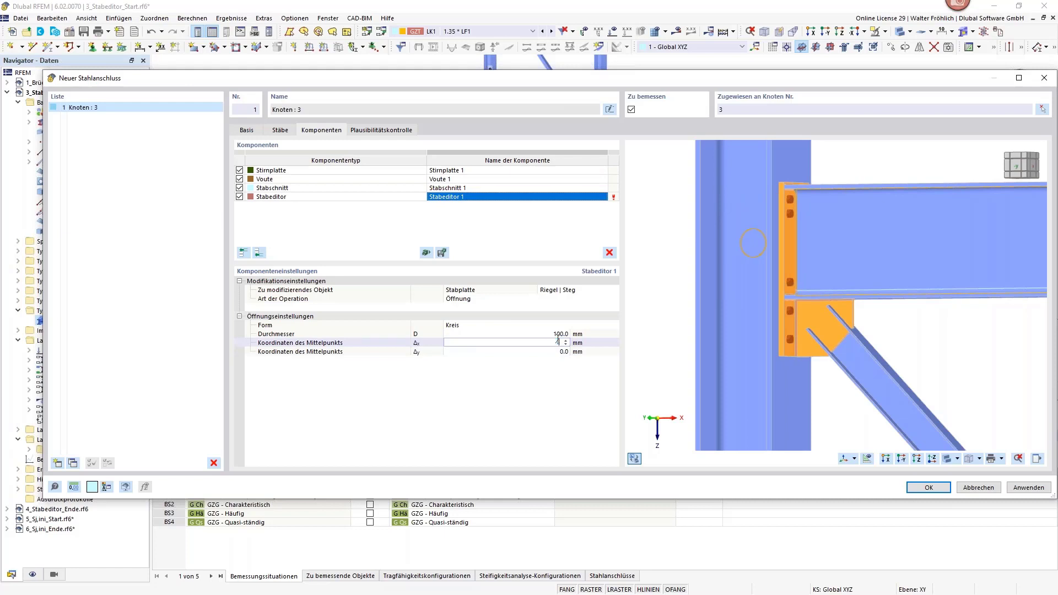
pyautogui.press('Tab')
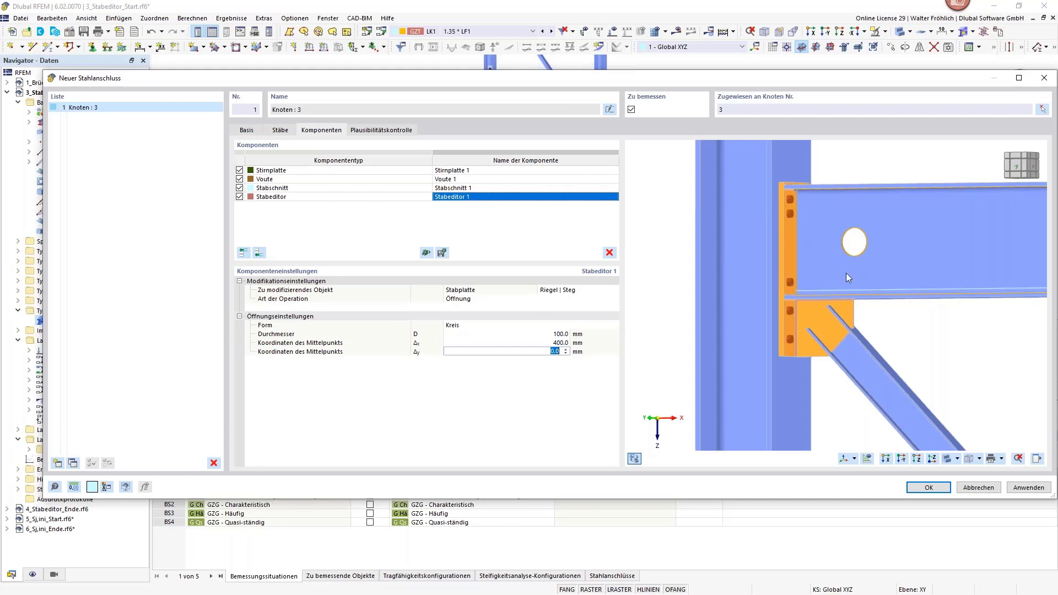
pyautogui.click(531, 411)
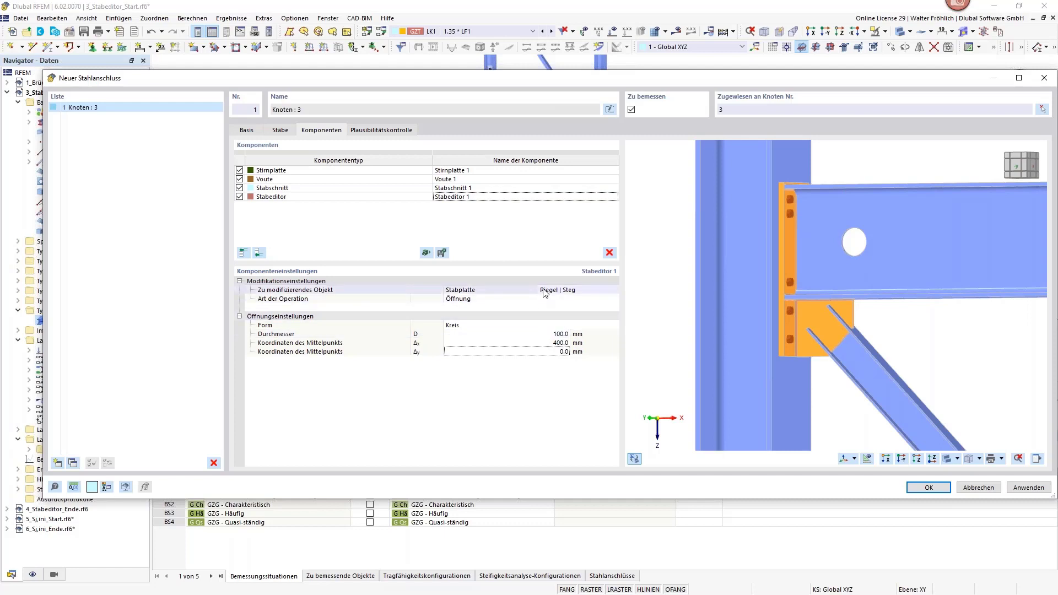
# - Change the member editor's object to modify to the diagonal's plate Dia | Flansch 1
pyautogui.click(545, 291)
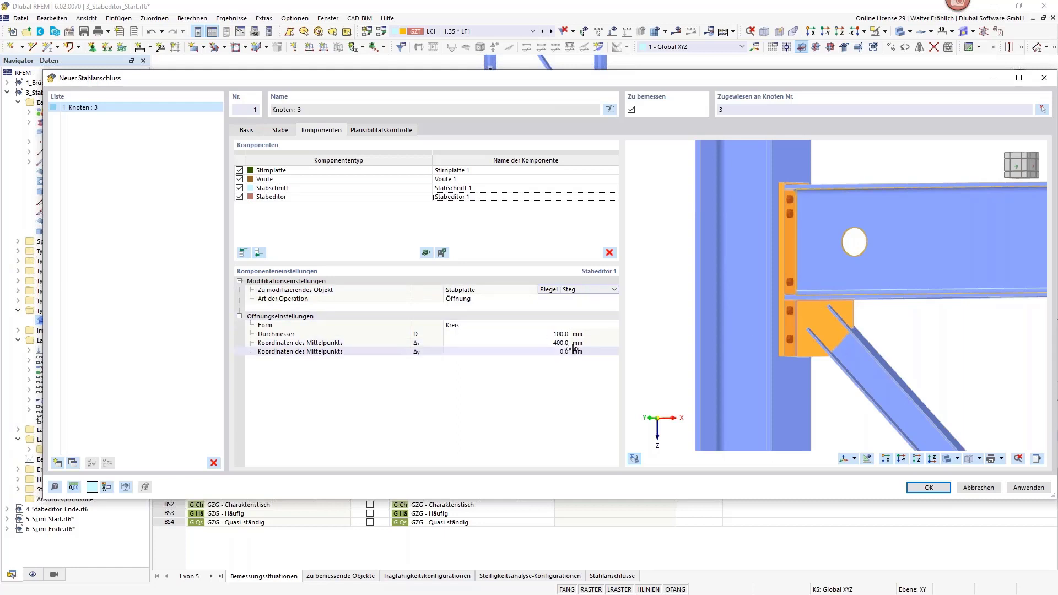
pyautogui.click(573, 290)
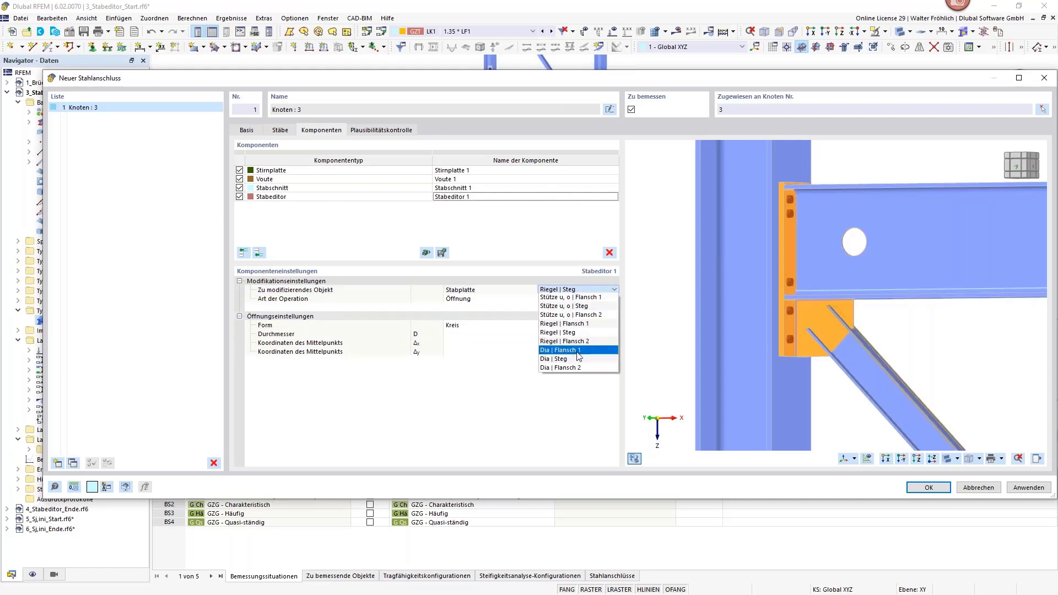
pyautogui.press('Escape')
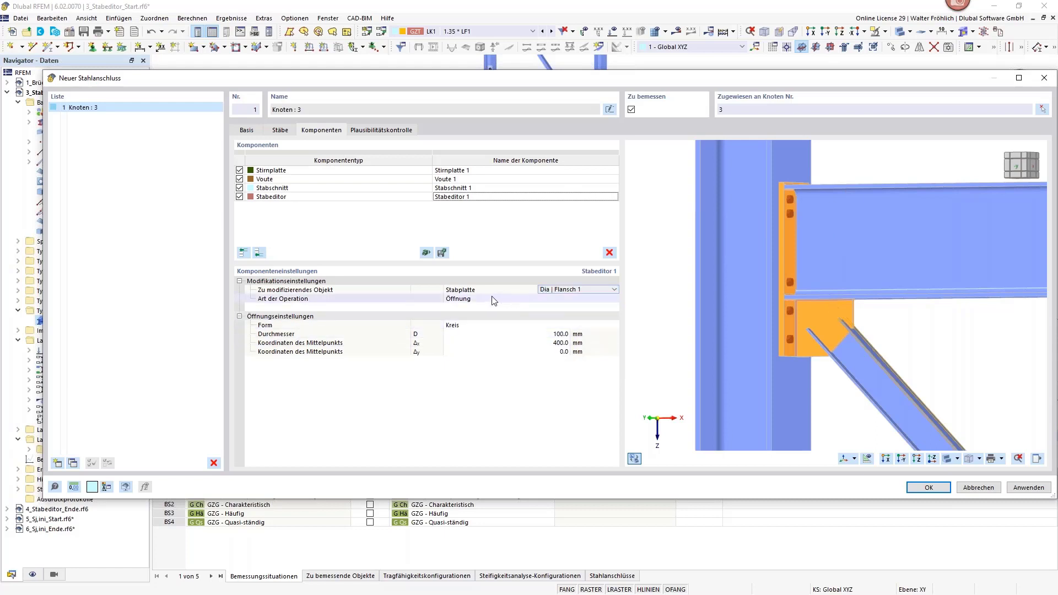
pyautogui.click(494, 299)
pyautogui.scroll(2, 860, 318)
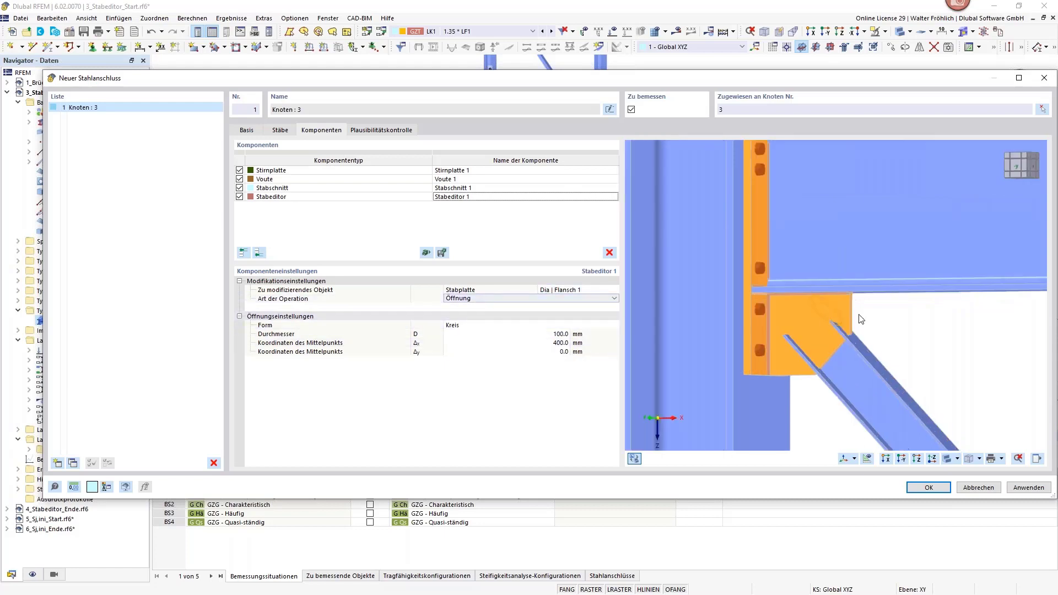
pyautogui.click(504, 326)
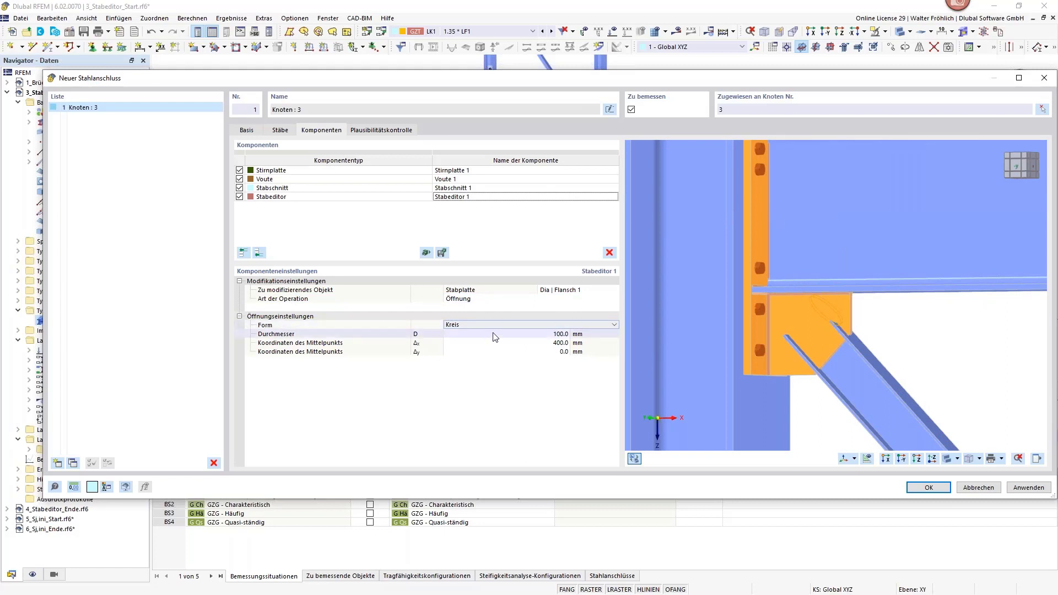
pyautogui.click(488, 325)
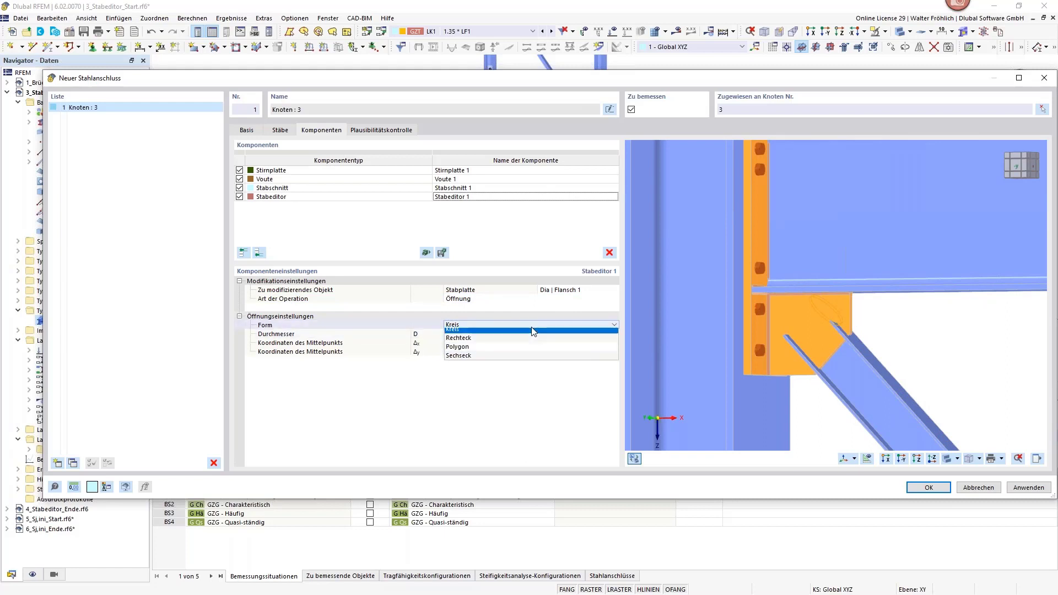
pyautogui.click(475, 333)
# - Set the operation on Dia | Flansch 1 to Endversatz with an offset (Versatz) of 130 mm
pyautogui.click(493, 299)
pyautogui.click(493, 299)
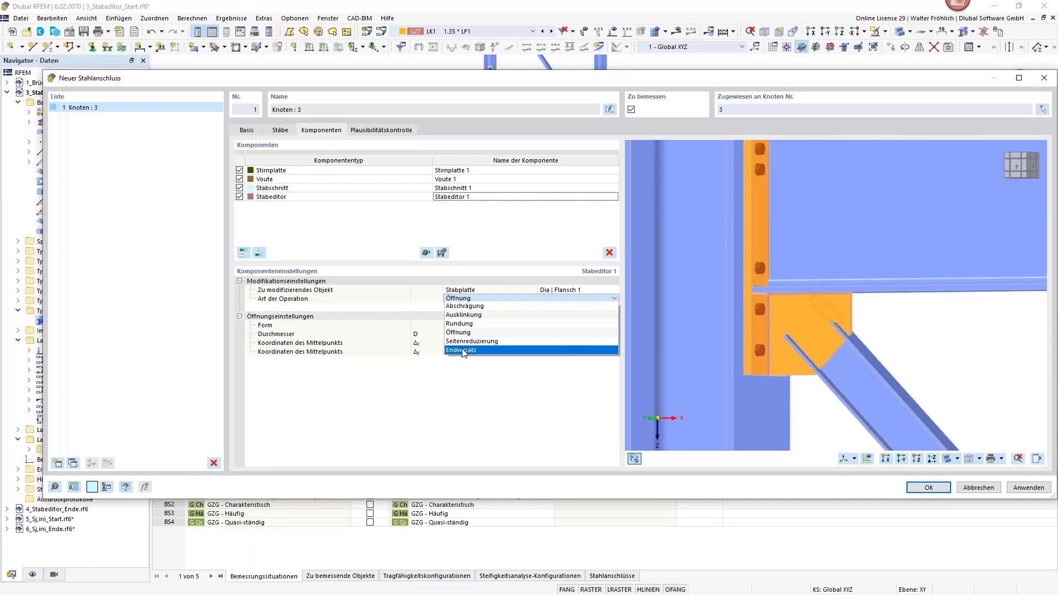
pyautogui.click(464, 350)
pyautogui.click(540, 326)
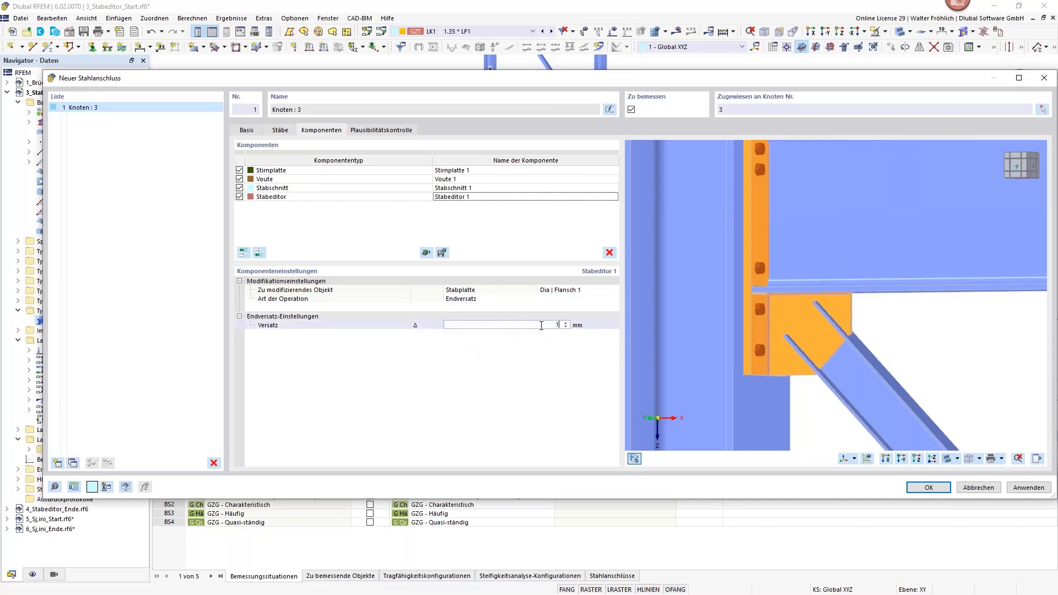
pyautogui.press('Return')
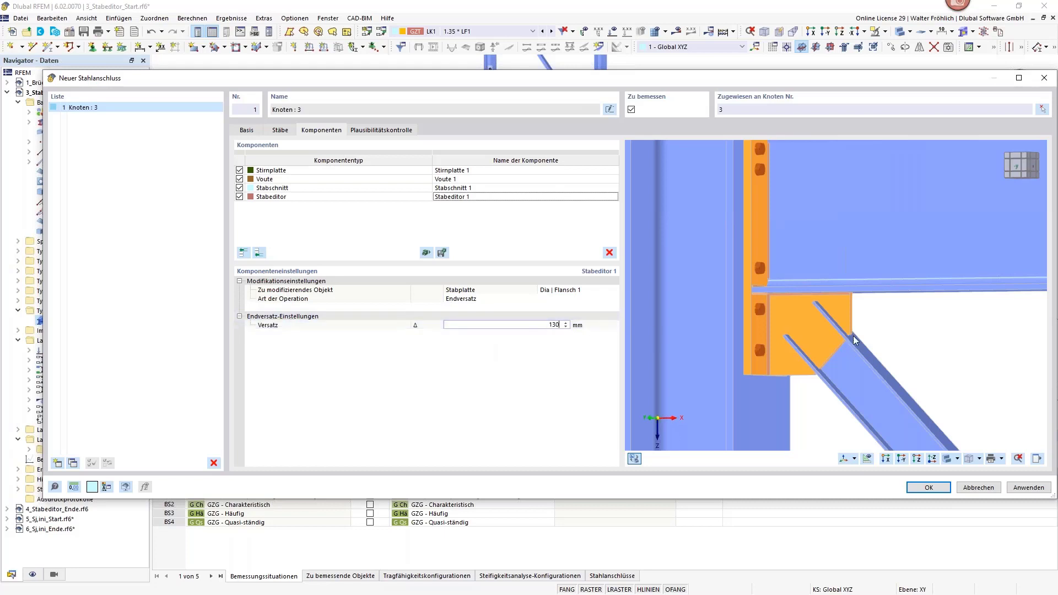
pyautogui.scroll(3, 916, 333)
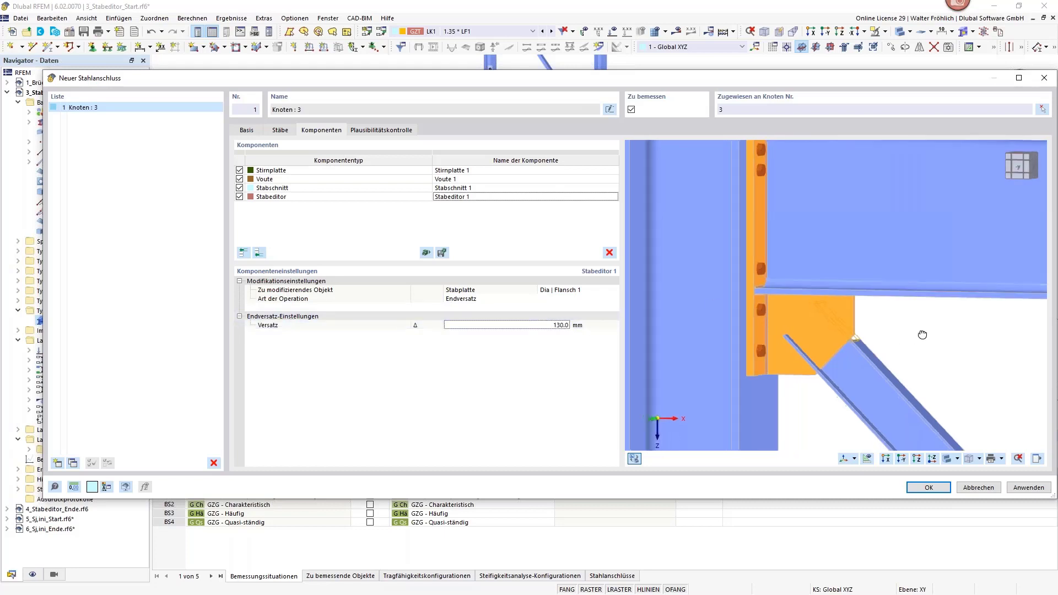
pyautogui.scroll(3, 853, 342)
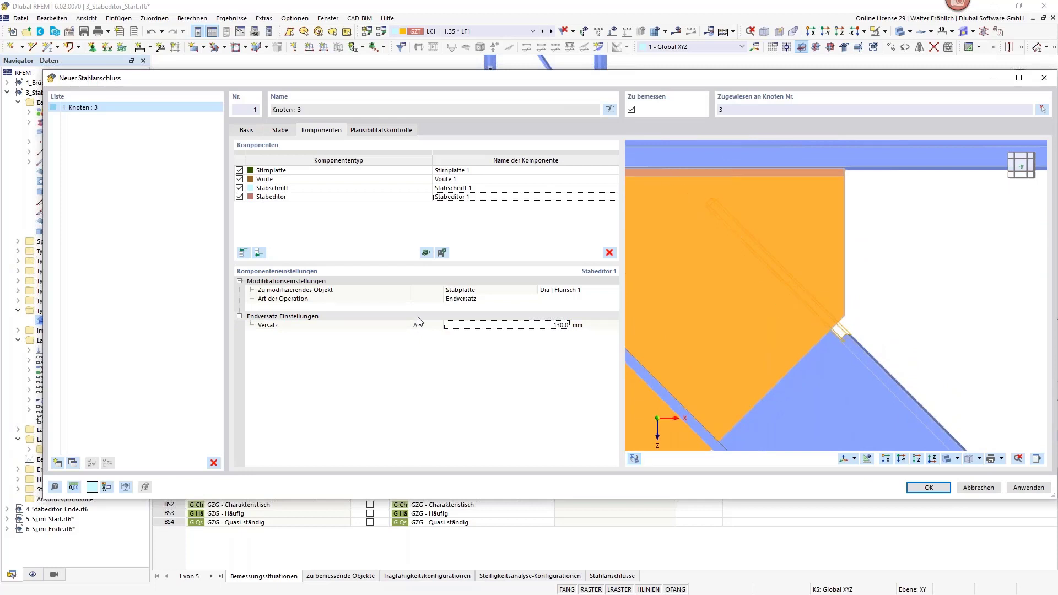
# - Copy the member editor component to the end of the list and assign the copy to Dia | Flansch 2
pyautogui.rightClick(366, 196)
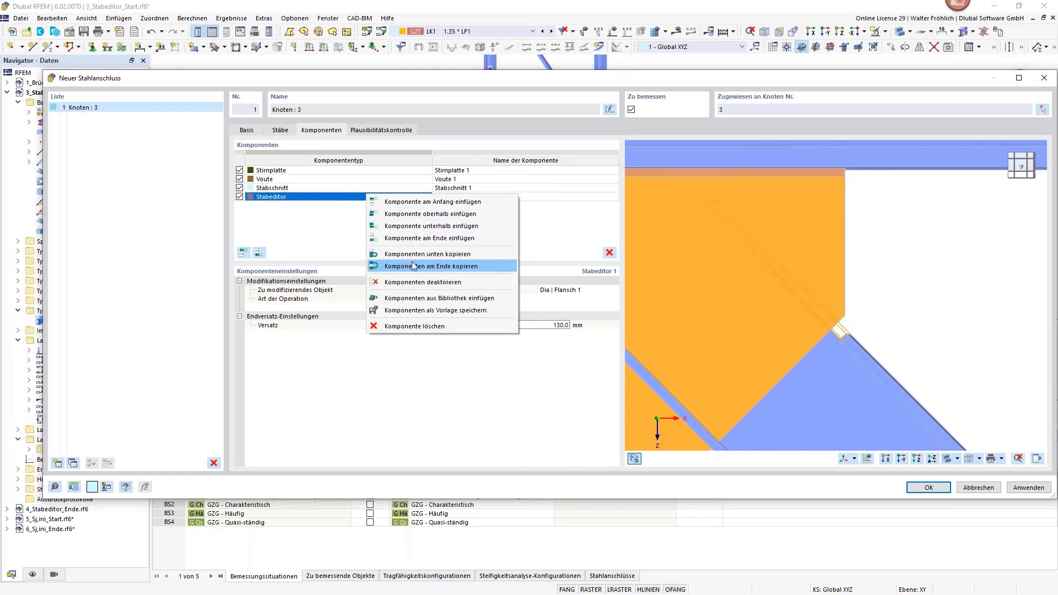
pyautogui.click(386, 266)
pyautogui.click(573, 292)
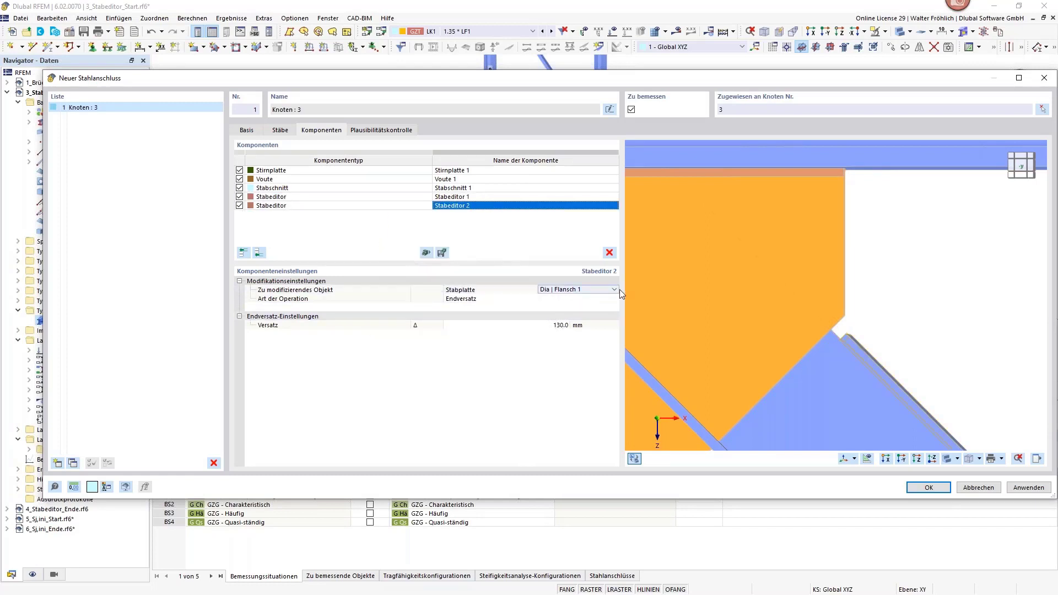
pyautogui.click(613, 289)
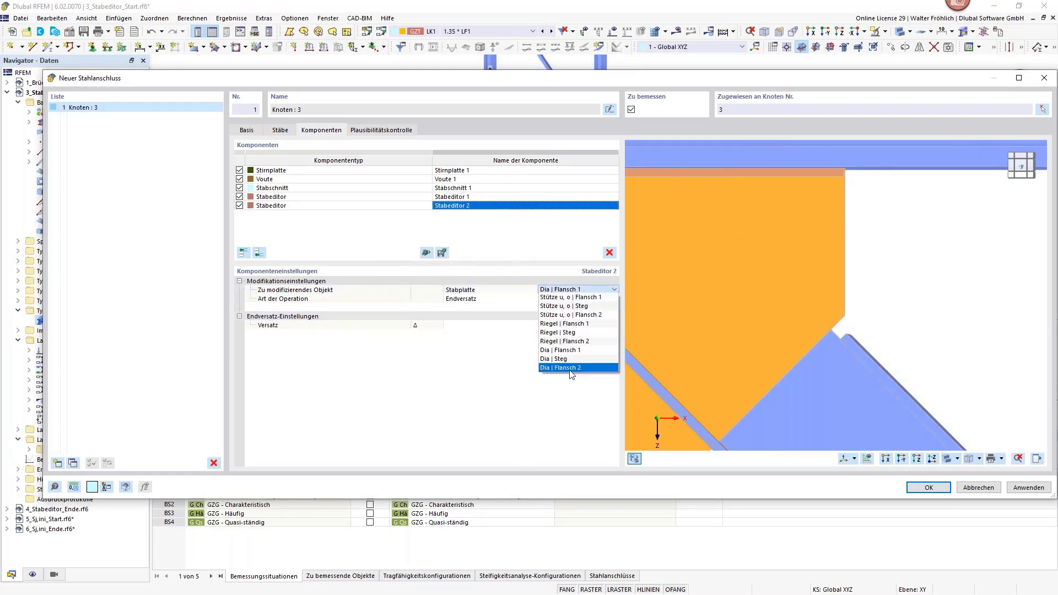
pyautogui.click(573, 367)
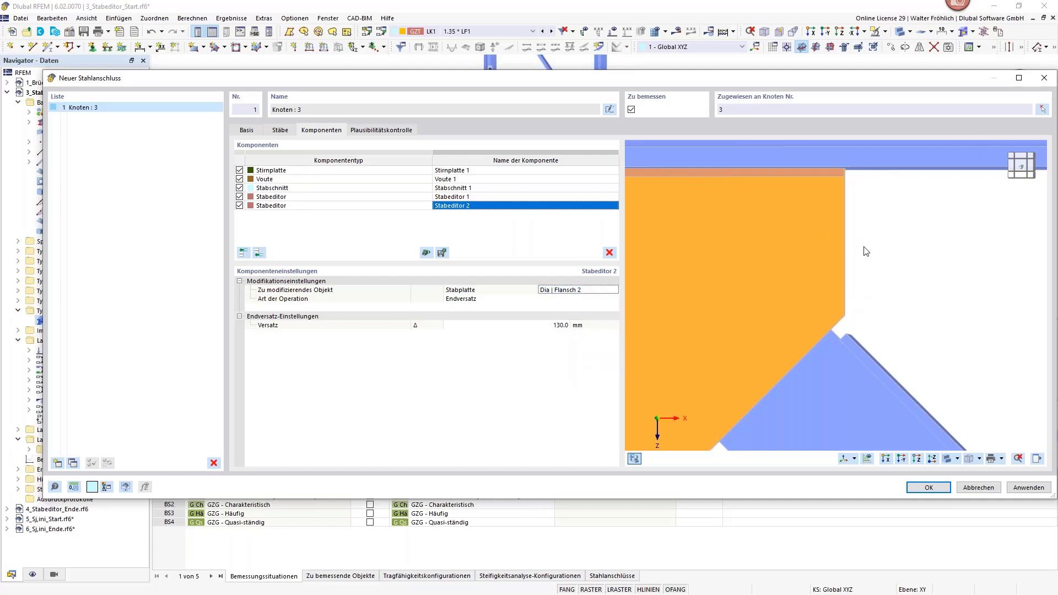
pyautogui.scroll(-4, 833, 252)
pyautogui.keyDown('ctrl'); pyautogui.moveTo(833, 253); pyautogui.dragTo(804, 298, button='middle'); pyautogui.keyUp('ctrl')
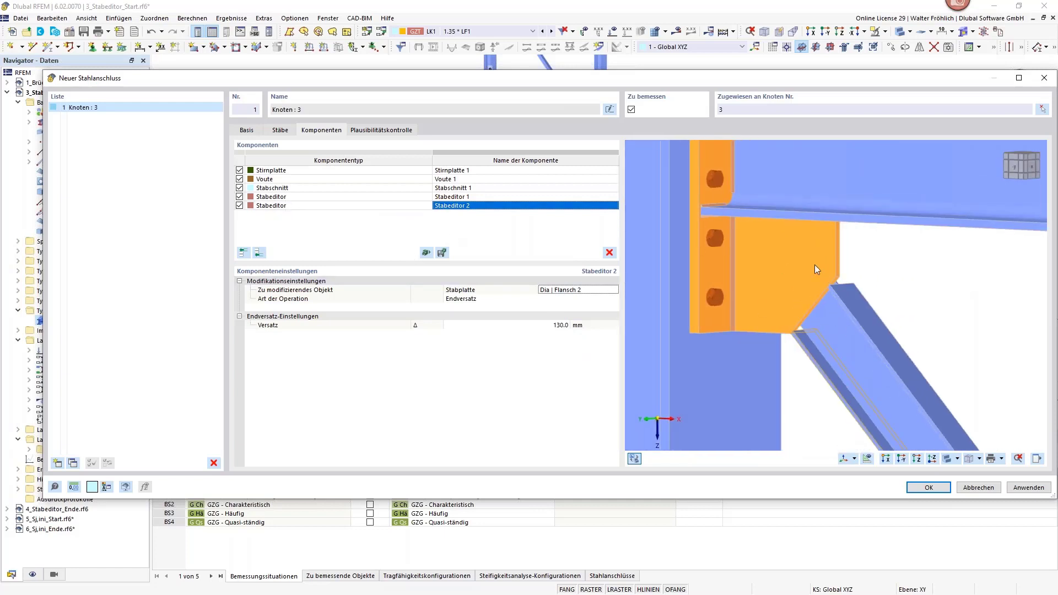
pyautogui.keyDown('ctrl'); pyautogui.moveTo(898, 306); pyautogui.dragTo(633, 270, button='middle'); pyautogui.keyUp('ctrl')
# - Append a fastener component (Verbindungsmittel) and set its first part to connect to the plate Voute 1 | Blech 1
pyautogui.click(260, 253)
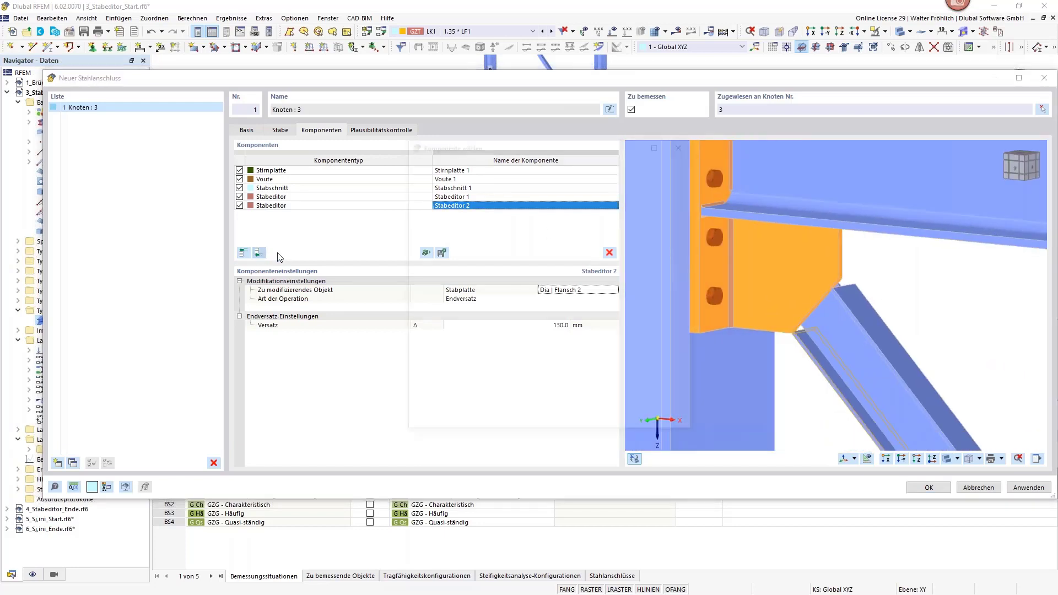
pyautogui.click(528, 375)
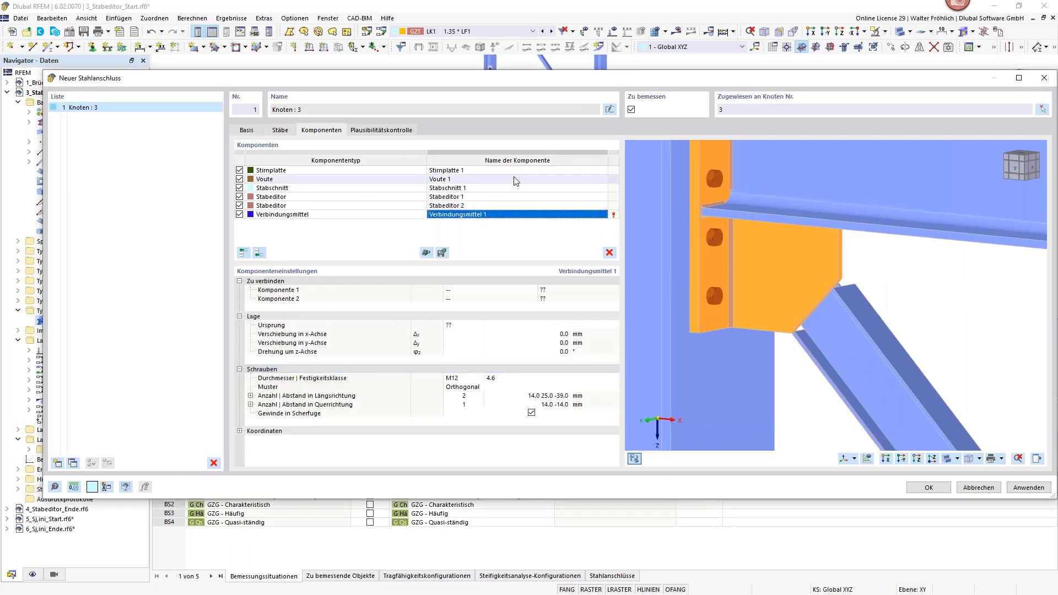
pyautogui.click(481, 294)
pyautogui.click(500, 289)
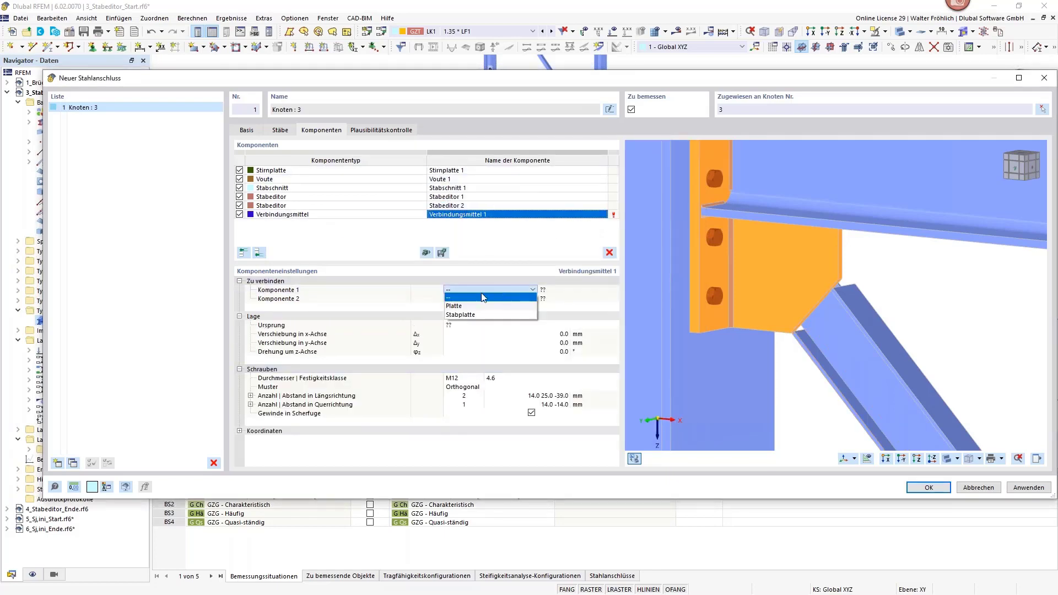
pyautogui.click(466, 303)
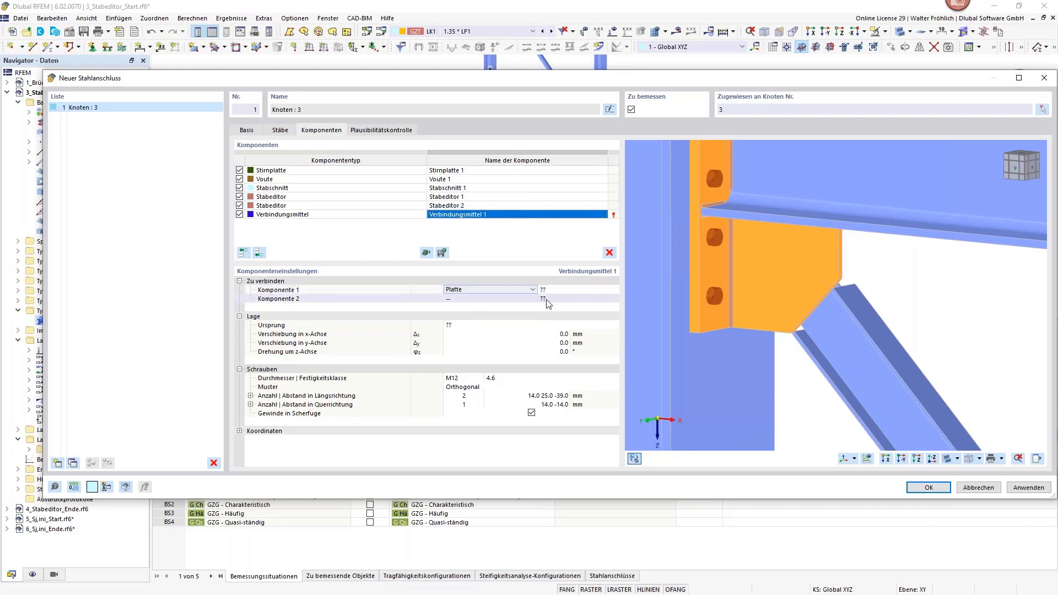
pyautogui.click(613, 281)
pyautogui.click(564, 290)
pyautogui.click(578, 290)
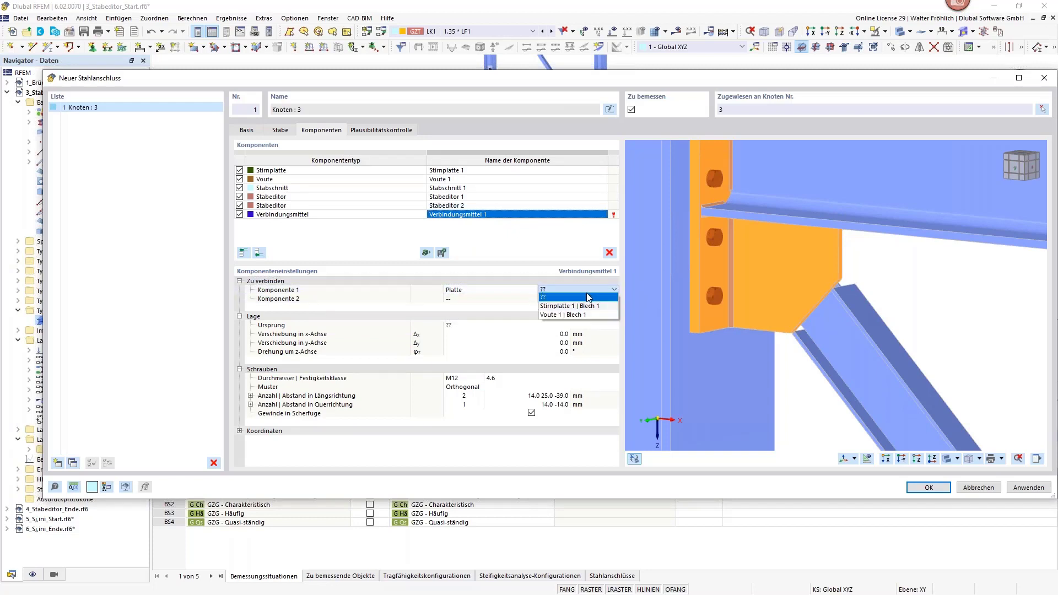
pyautogui.click(569, 311)
# - Set the fastener's second component to the member plate (Stabplatte) Dia | Steg
pyautogui.click(469, 299)
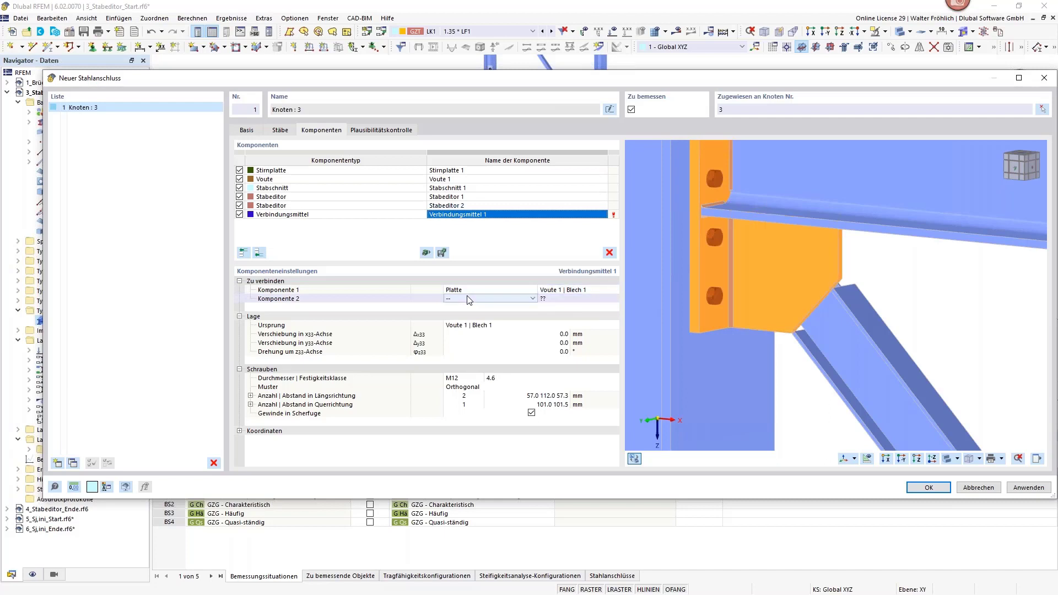
pyautogui.click(468, 298)
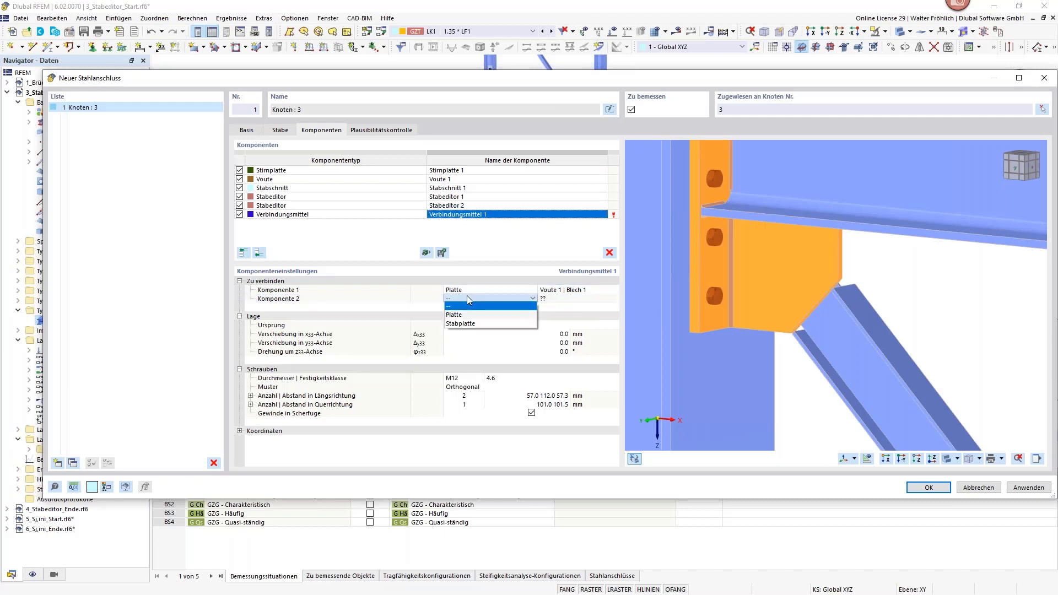
pyautogui.click(464, 317)
pyautogui.click(472, 299)
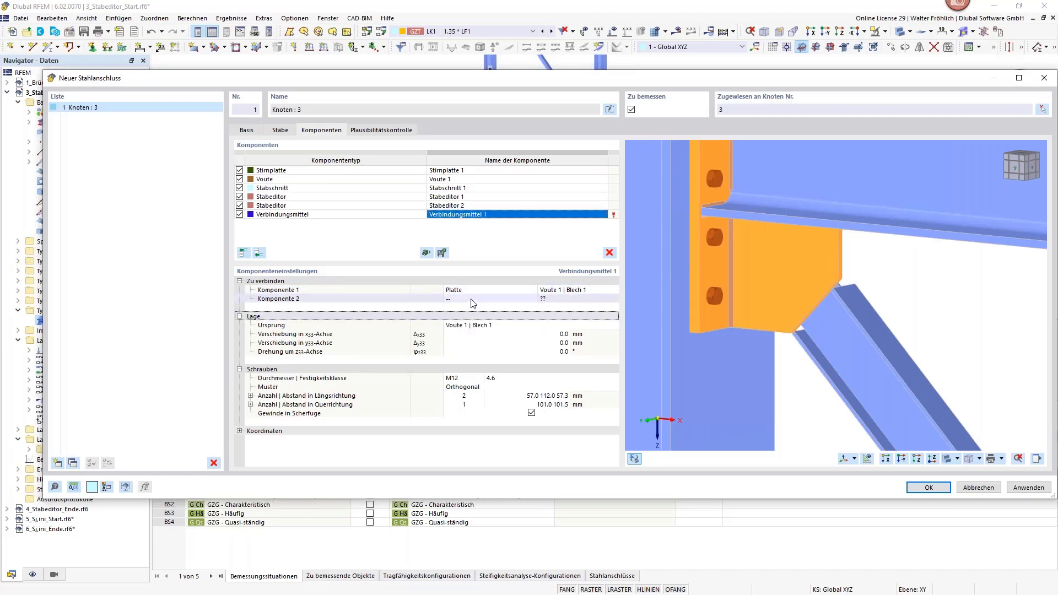
pyautogui.click(503, 300)
pyautogui.click(476, 323)
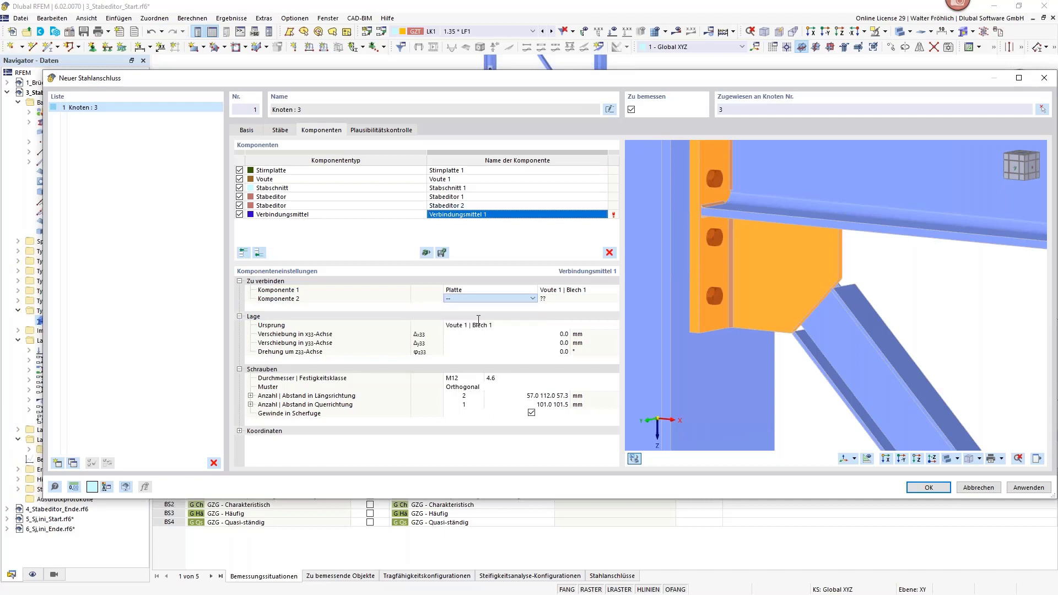
pyautogui.click(596, 302)
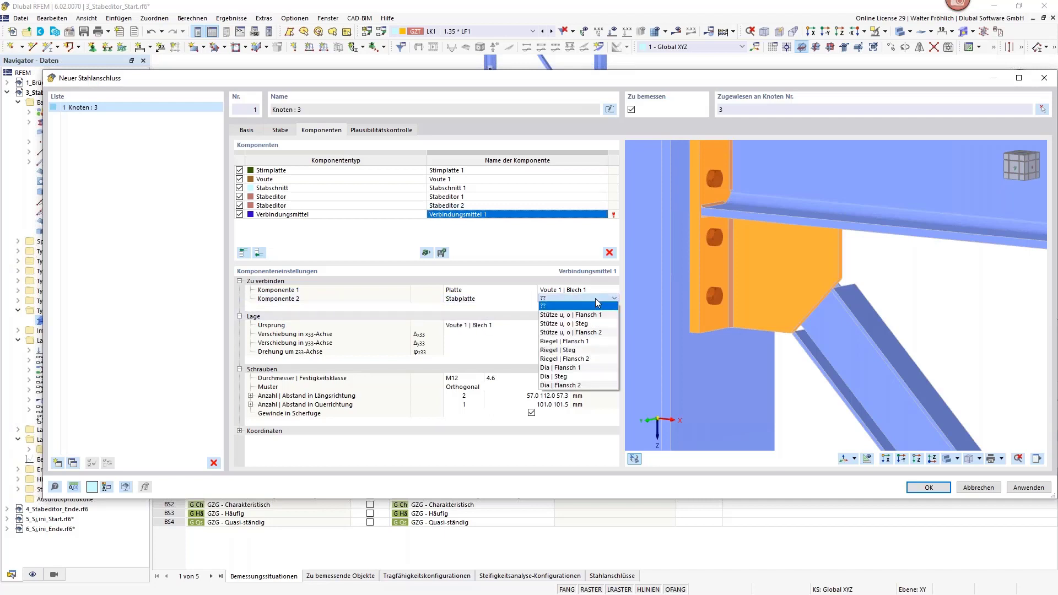
pyautogui.click(556, 377)
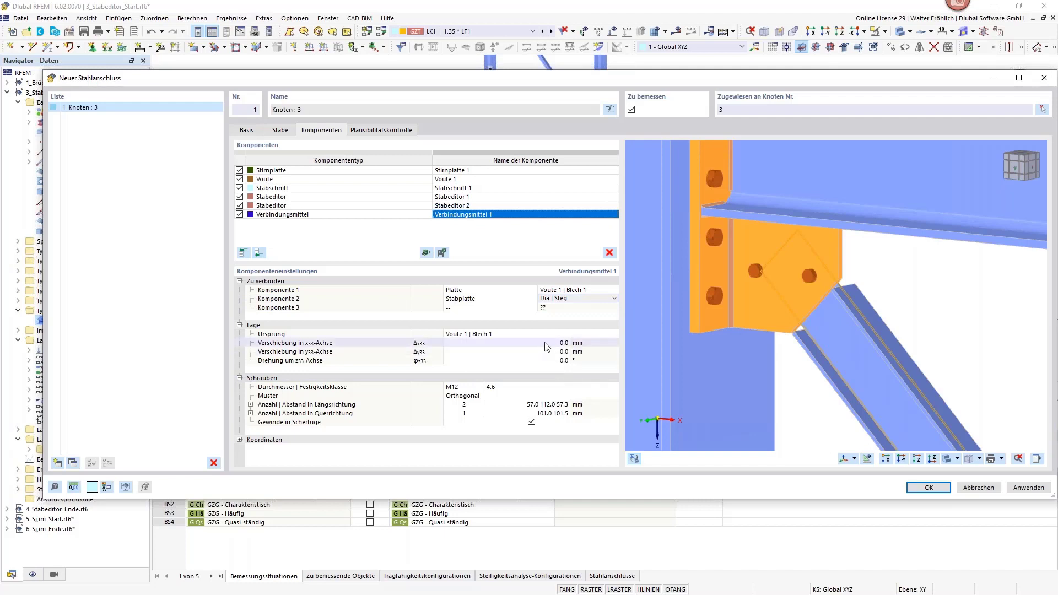
# - Change the origin (Ursprung) of the fastener's bolt position to Dia | Steg
pyautogui.click(386, 334)
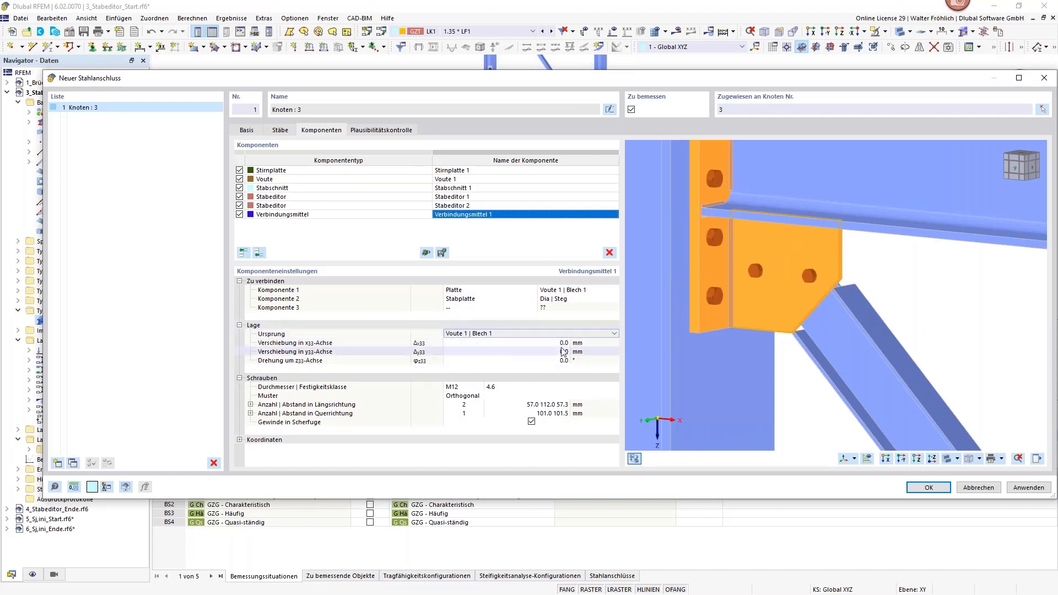
pyautogui.scroll(-2, 872, 311)
pyautogui.scroll(-3, 871, 306)
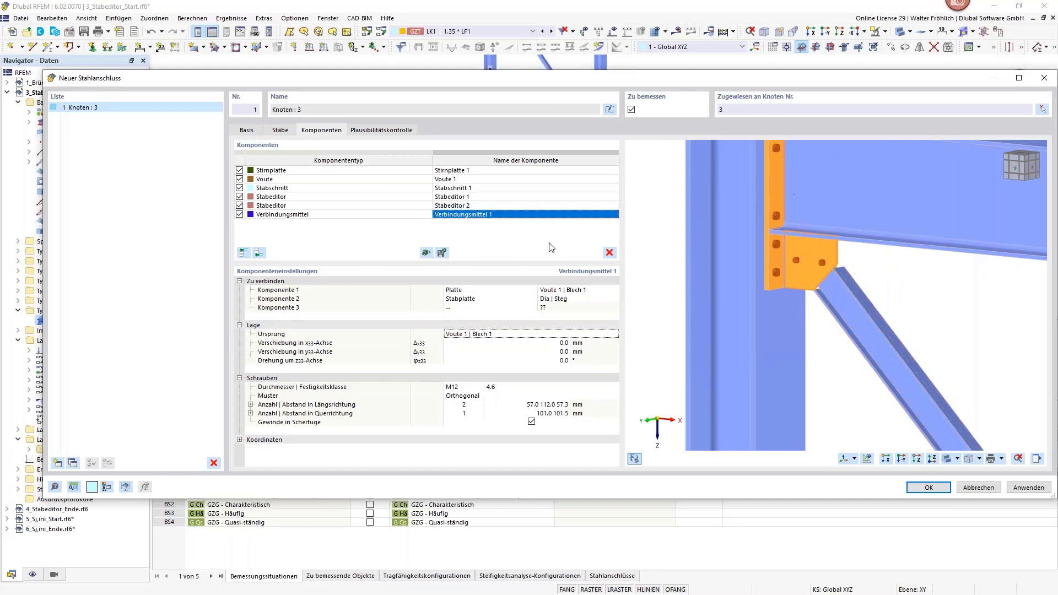
pyautogui.click(519, 334)
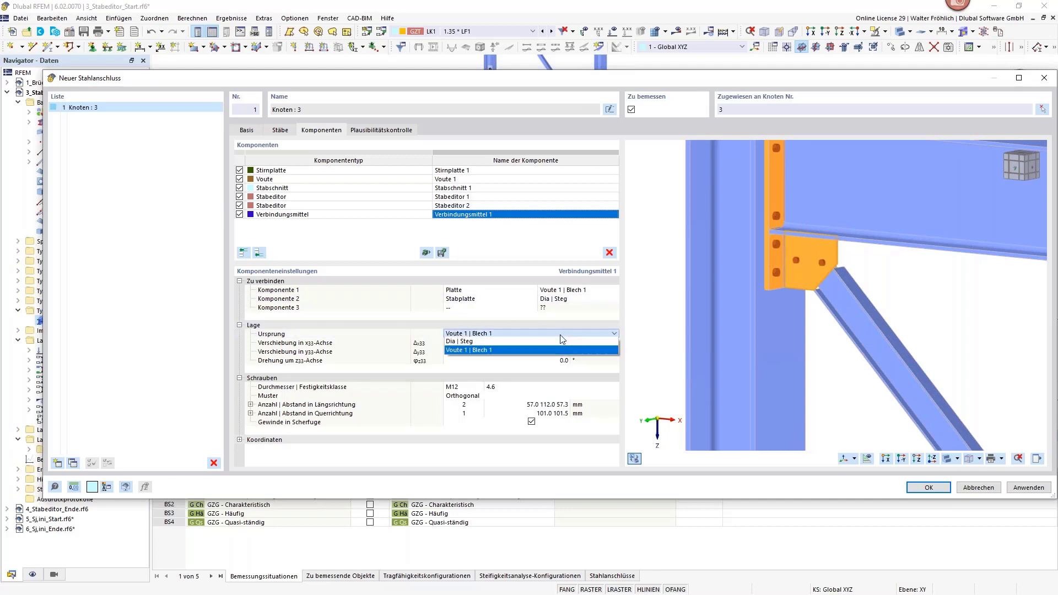
pyautogui.click(485, 341)
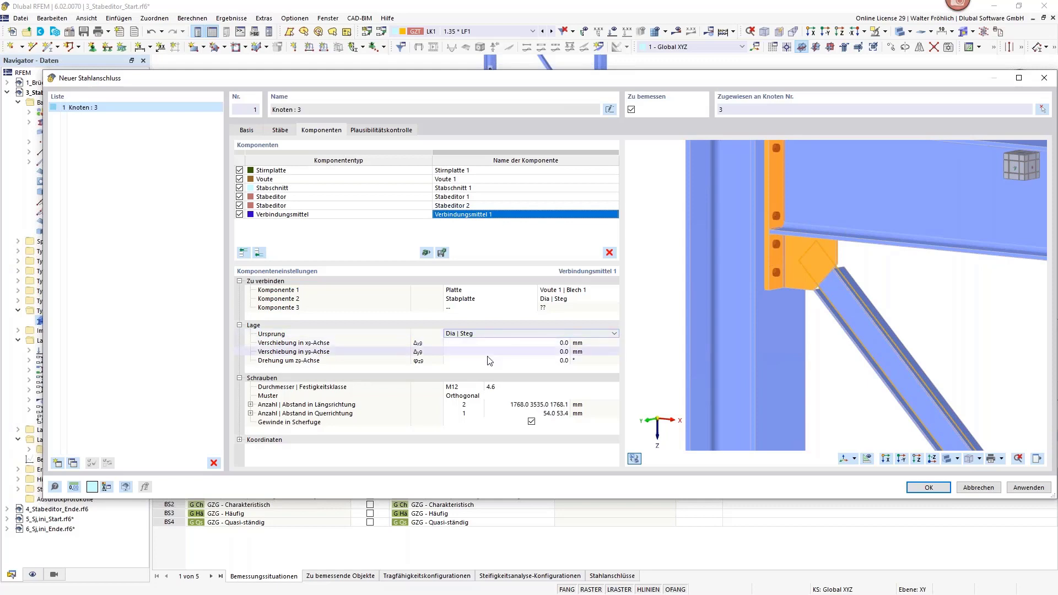
# - Set the fastener's bolts to diameter M14 and strength grade 10.9
pyautogui.click(463, 387)
pyautogui.click(480, 387)
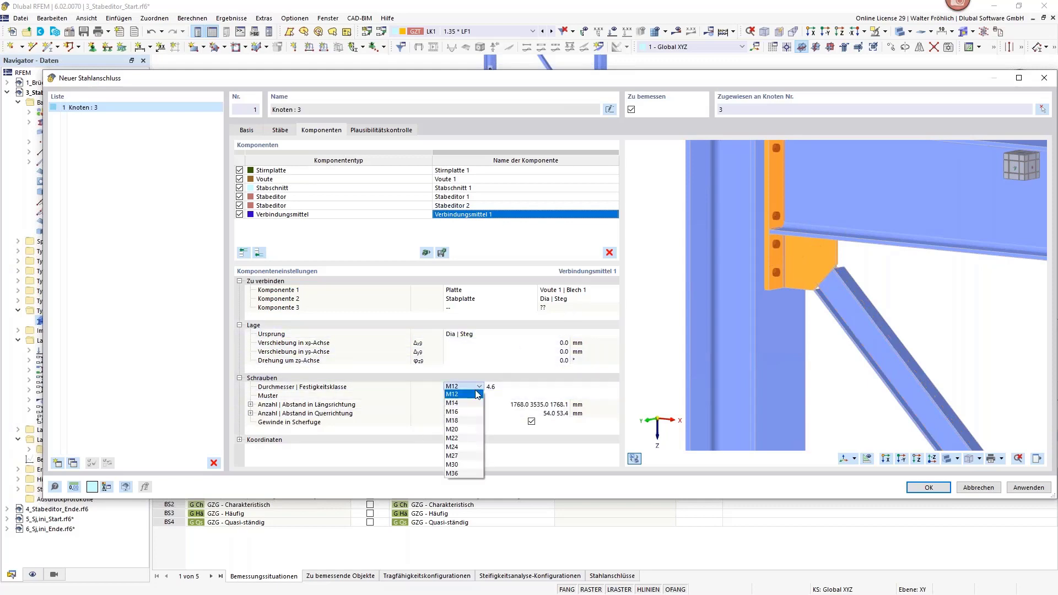
pyautogui.click(457, 396)
pyautogui.click(522, 386)
pyautogui.click(539, 389)
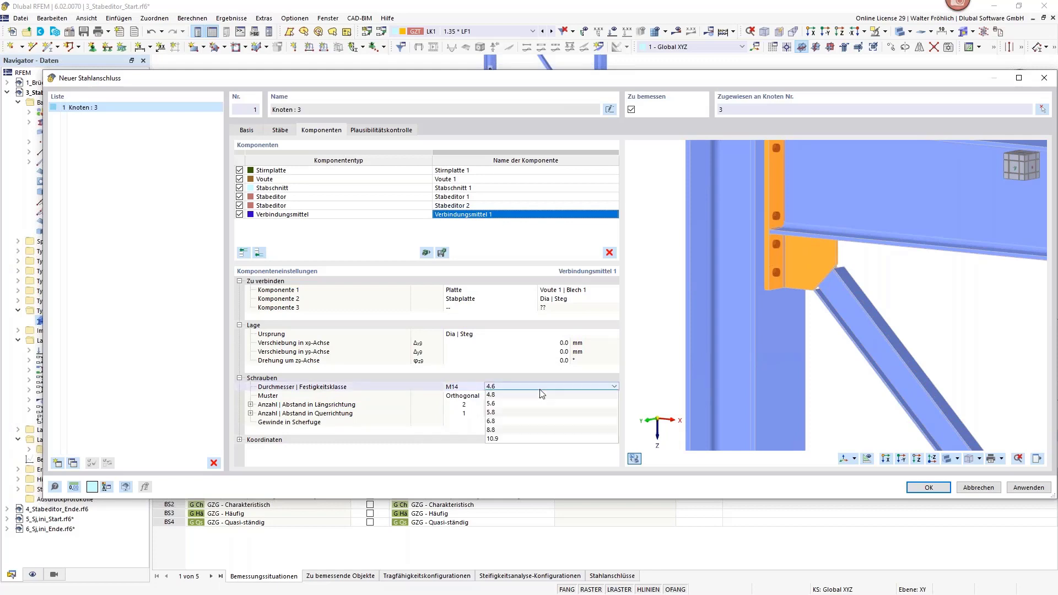
pyautogui.click(508, 450)
# - Set the bolts' longitudinal distances to 400 and 50 mm and their number in the transverse direction to 2
pyautogui.click(441, 395)
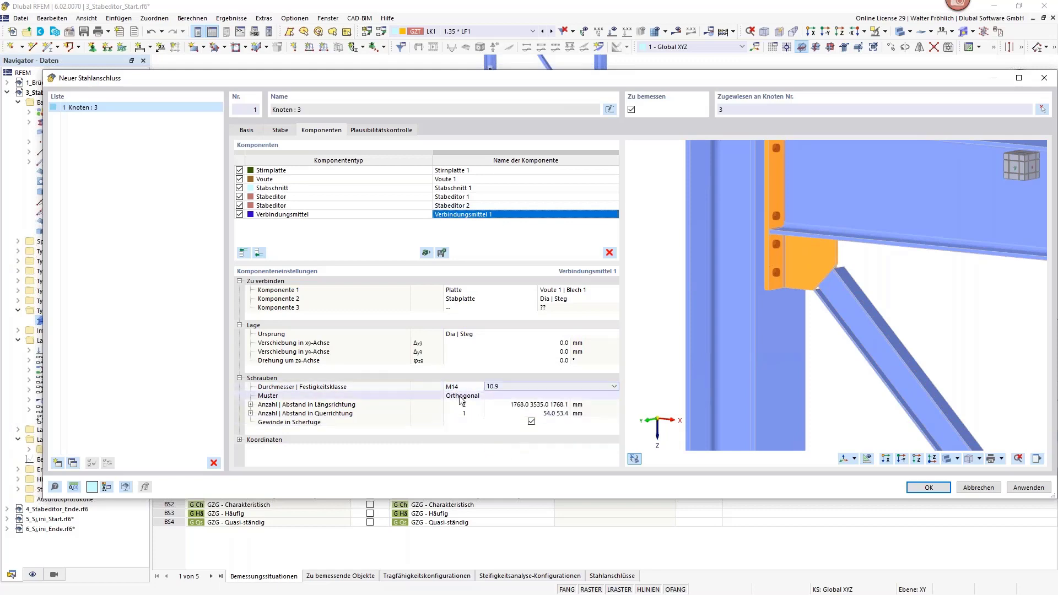
pyautogui.click(526, 405)
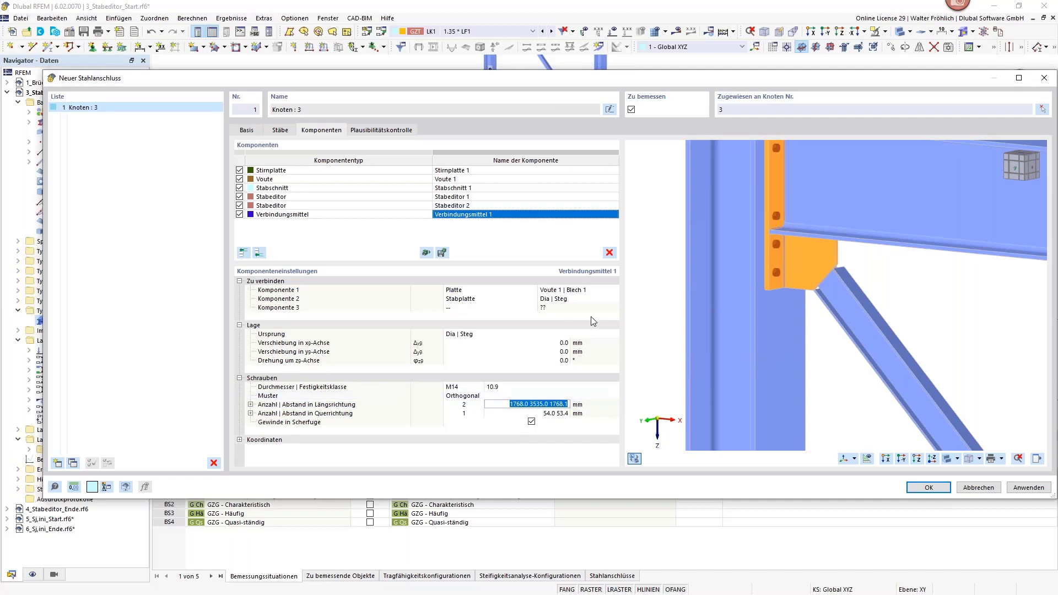
pyautogui.write('400 50')
pyautogui.press('Tab')
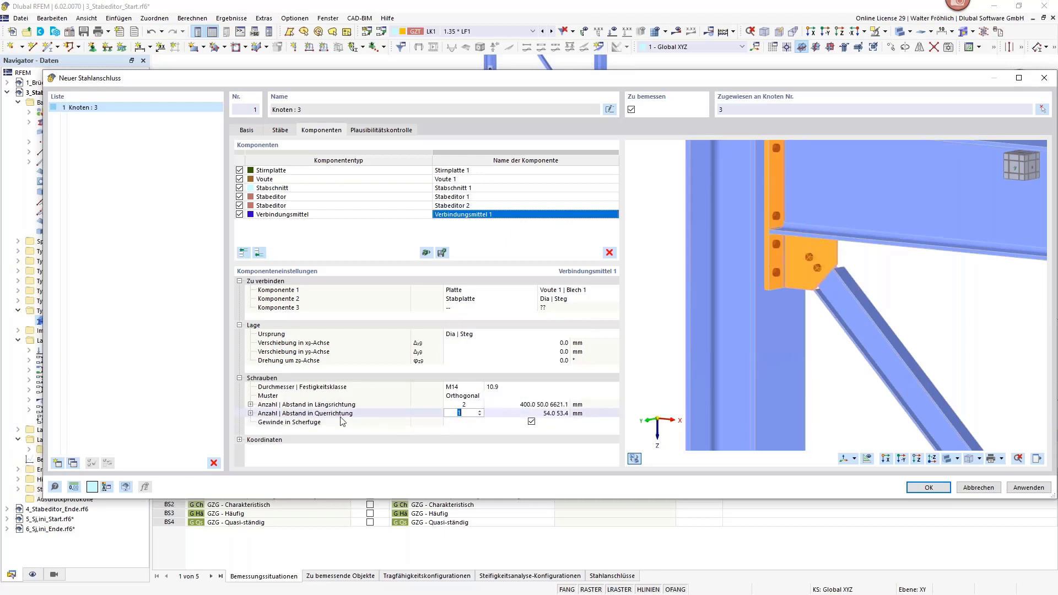
pyautogui.scroll(3, 815, 239)
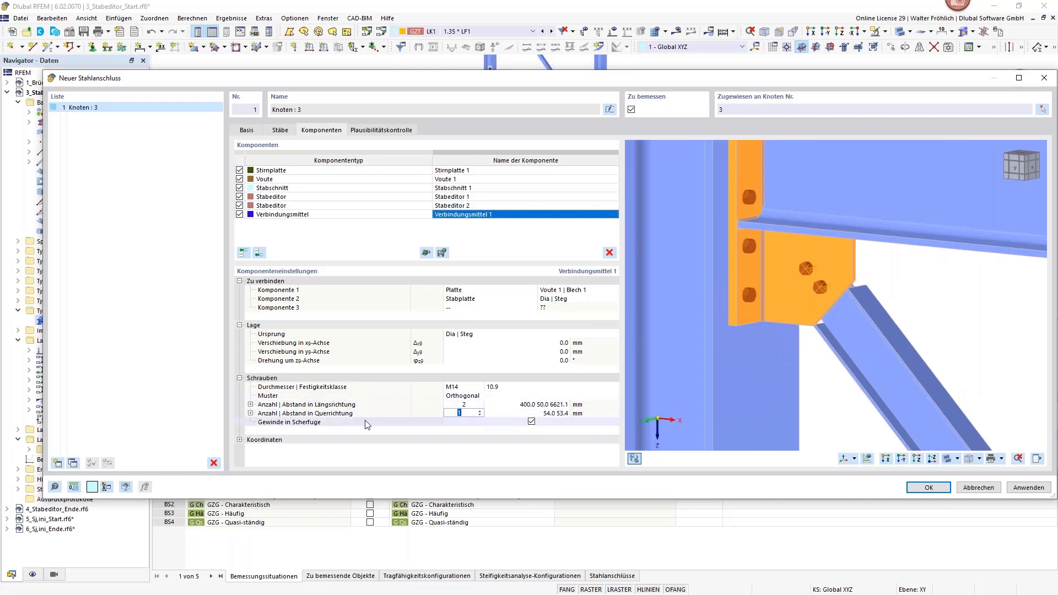
pyautogui.click(480, 411)
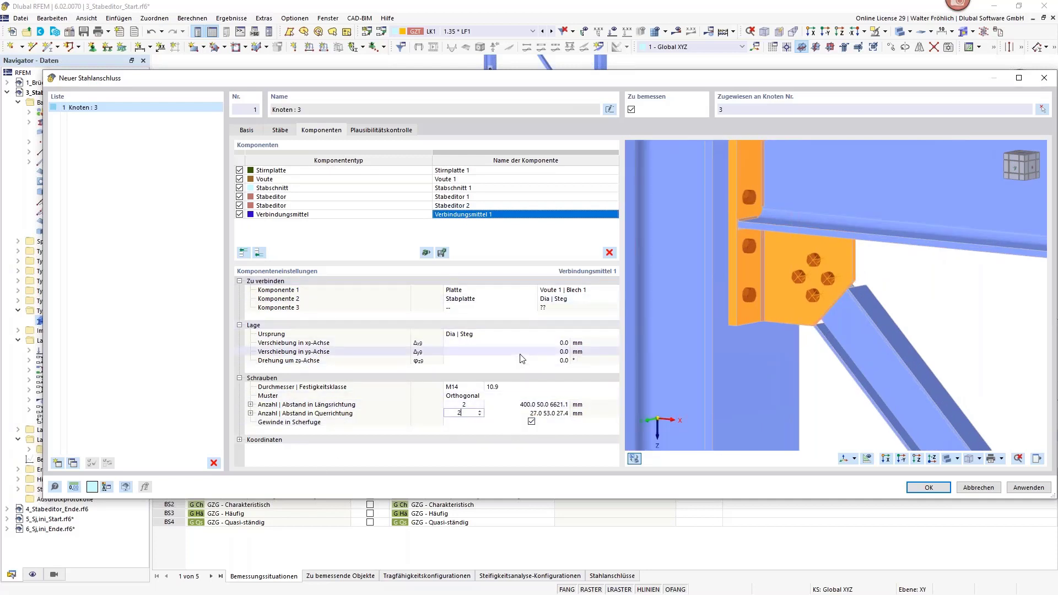
pyautogui.scroll(-5, 845, 289)
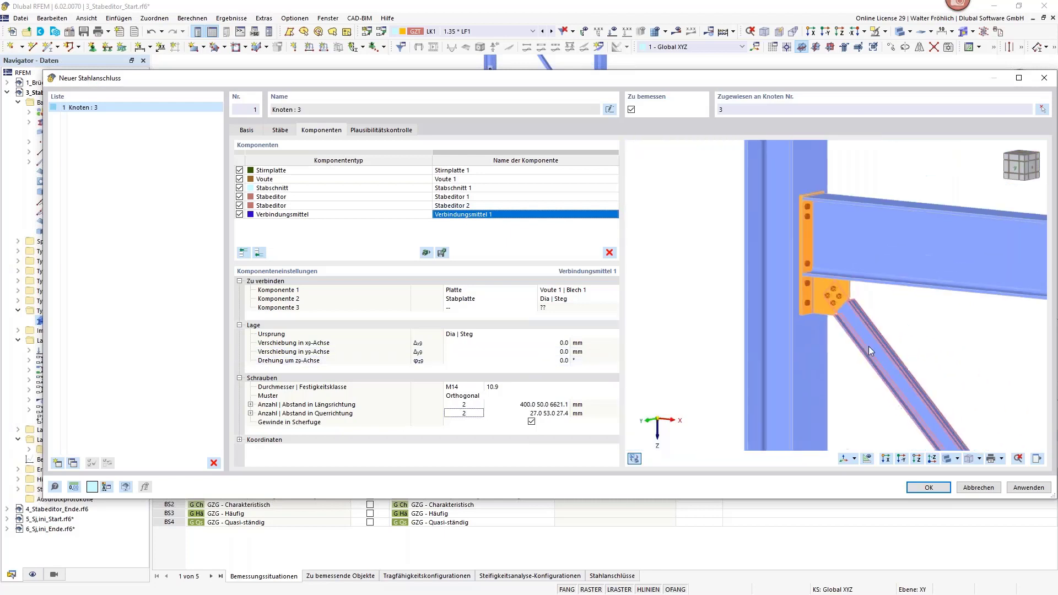
pyautogui.keyDown('ctrl'); pyautogui.moveTo(963, 319); pyautogui.dragTo(791, 296, button='middle'); pyautogui.keyUp('ctrl')
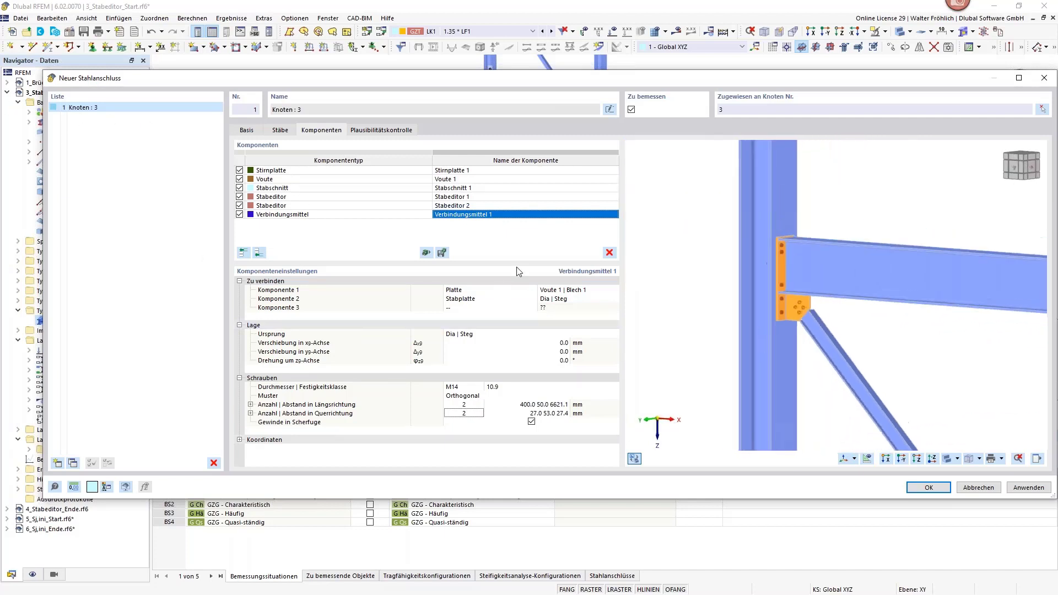
# - Duplicate the steel joint and assign the copy to node 5 only
pyautogui.click(74, 464)
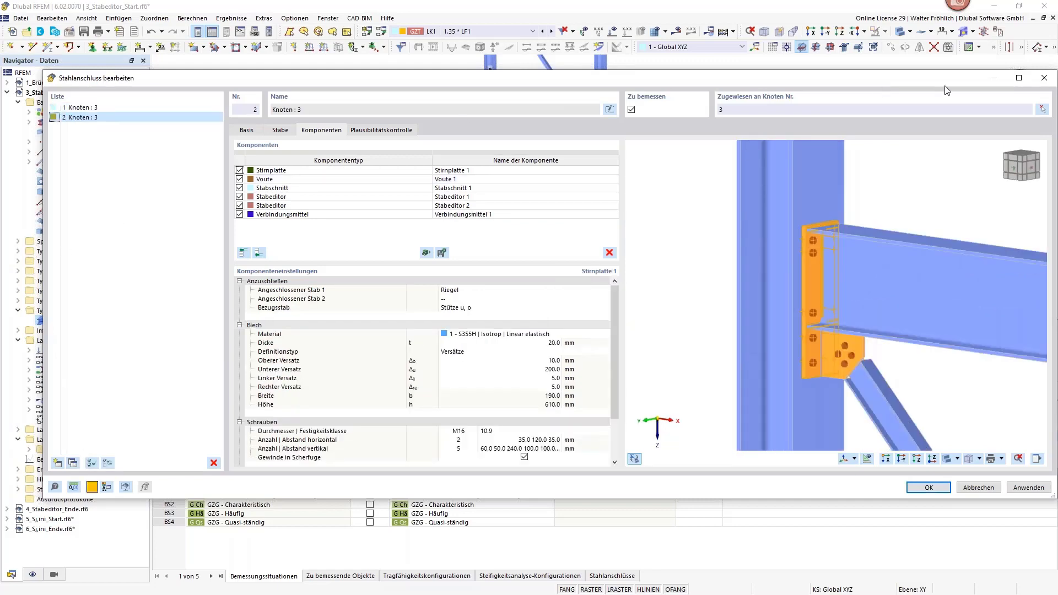
pyautogui.click(1042, 110)
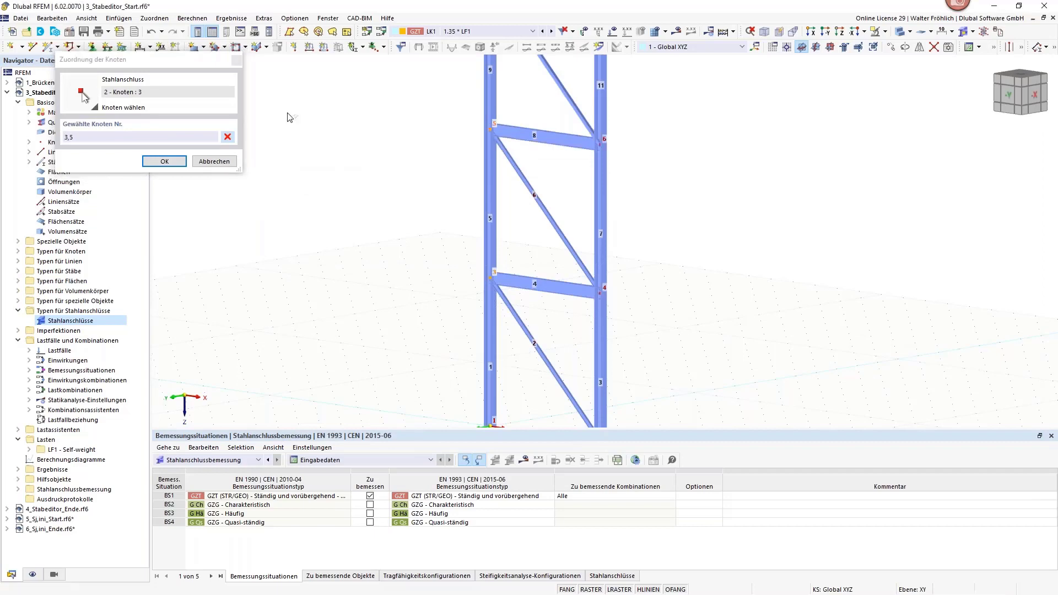
pyautogui.click(164, 161)
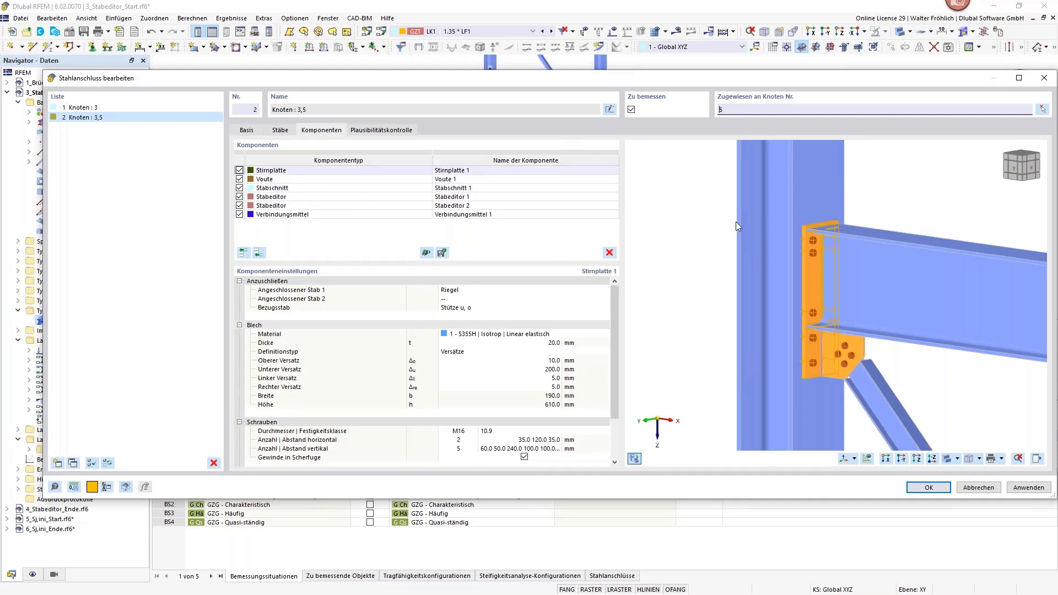
pyautogui.click(328, 170)
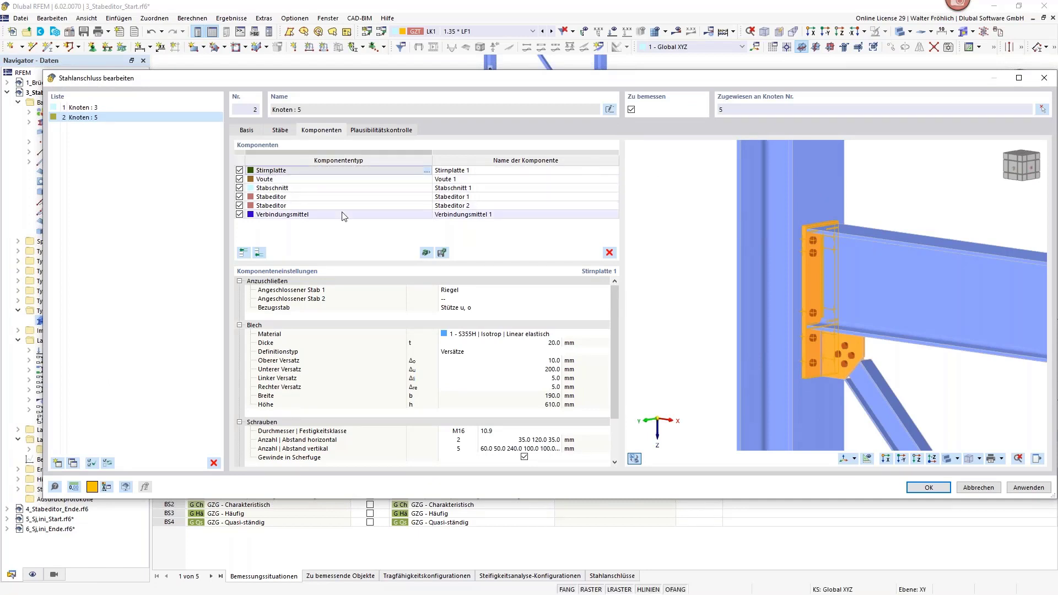
# - Change the operation of Stabeditor 1 on Dia | Flansch 1 to Ausklinkung in the copied joint
pyautogui.click(297, 197)
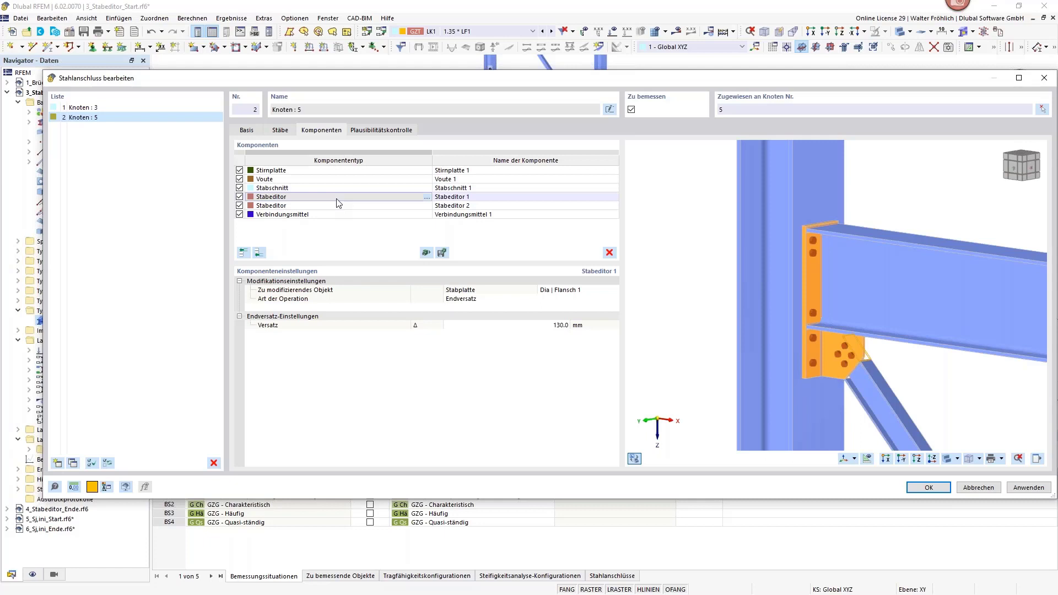
pyautogui.scroll(-1, 864, 361)
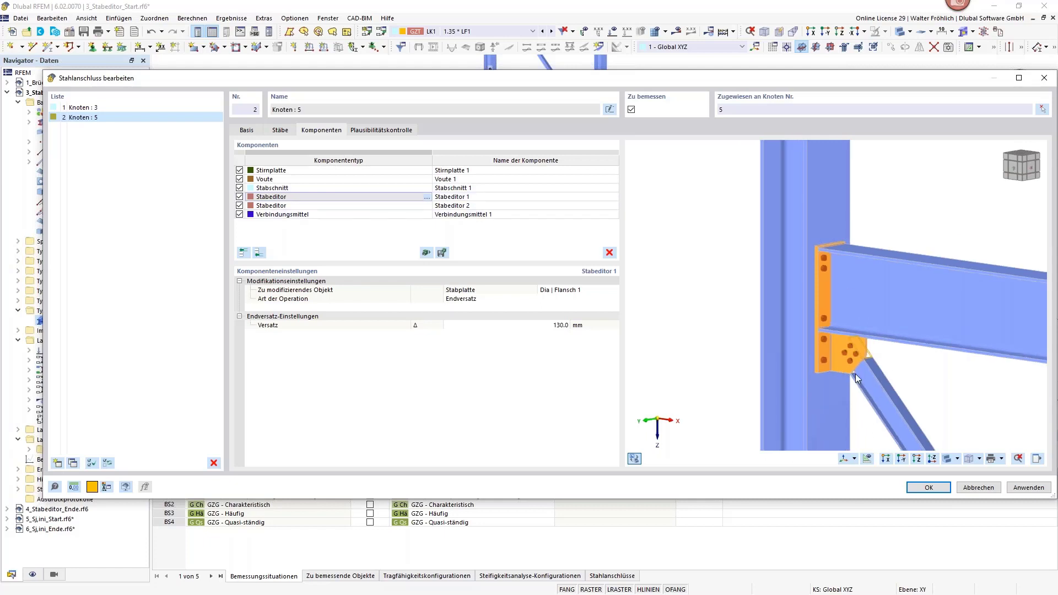
pyautogui.click(463, 299)
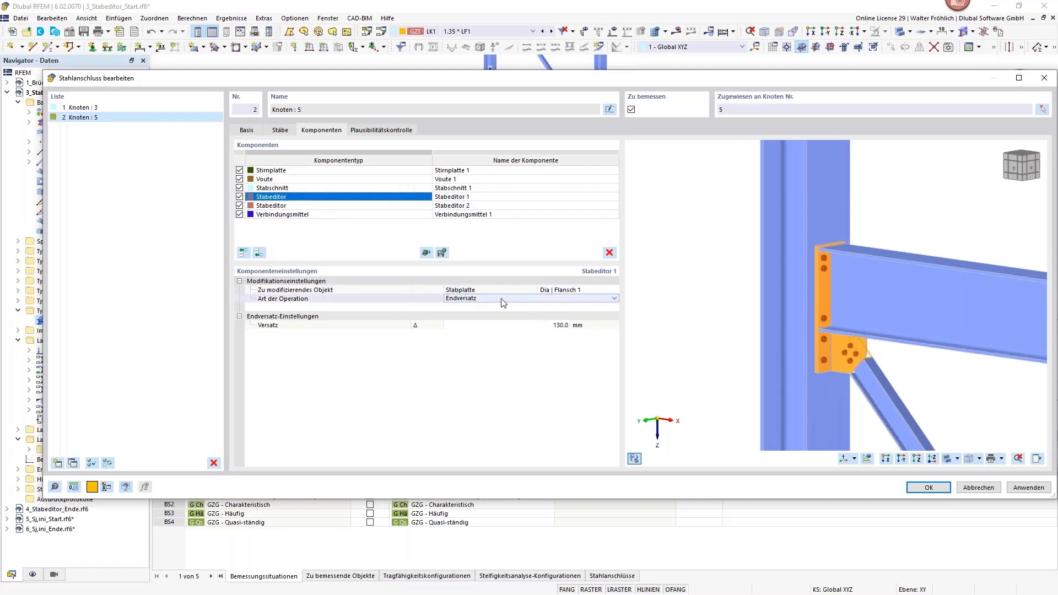
pyautogui.click(502, 301)
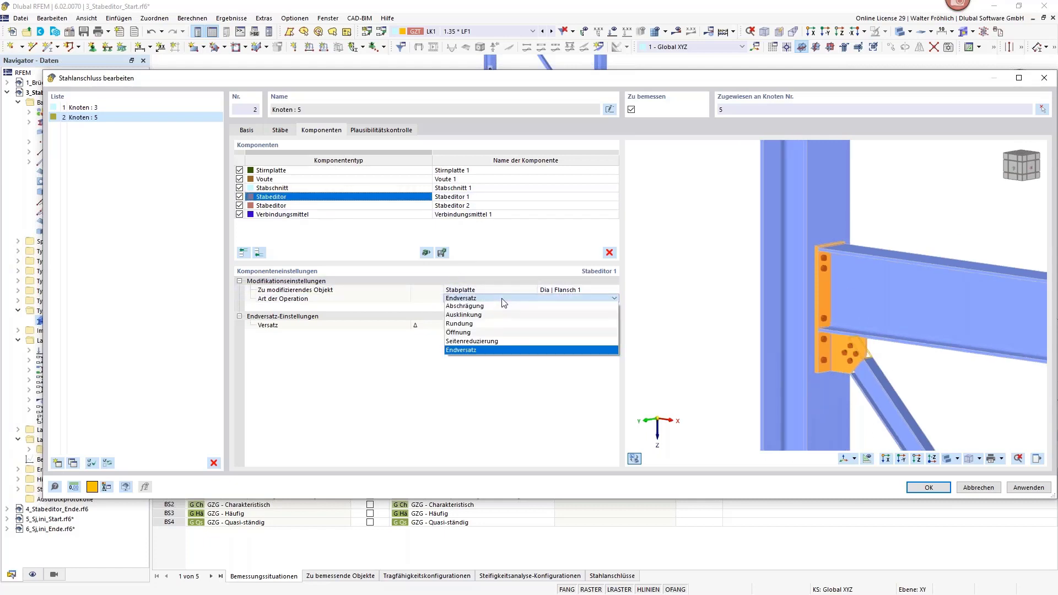
pyautogui.click(461, 316)
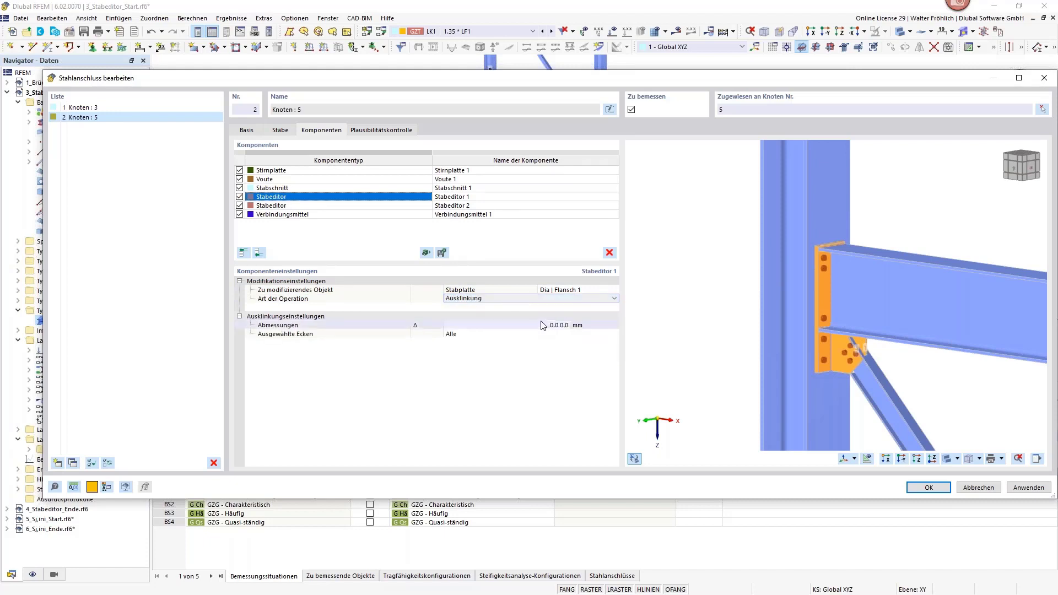
pyautogui.scroll(3, 859, 348)
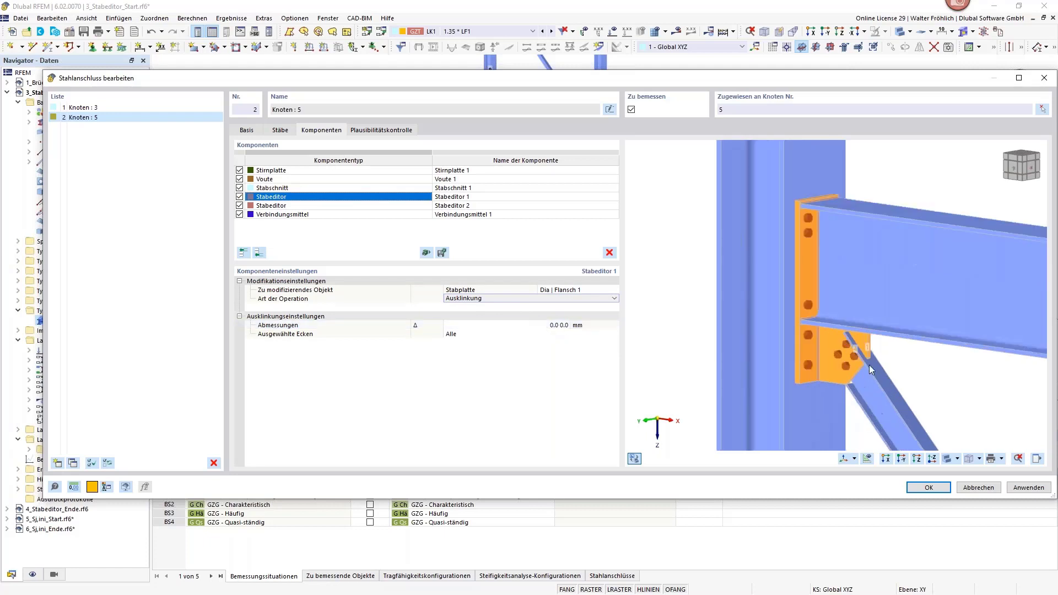
pyautogui.scroll(-3, 871, 360)
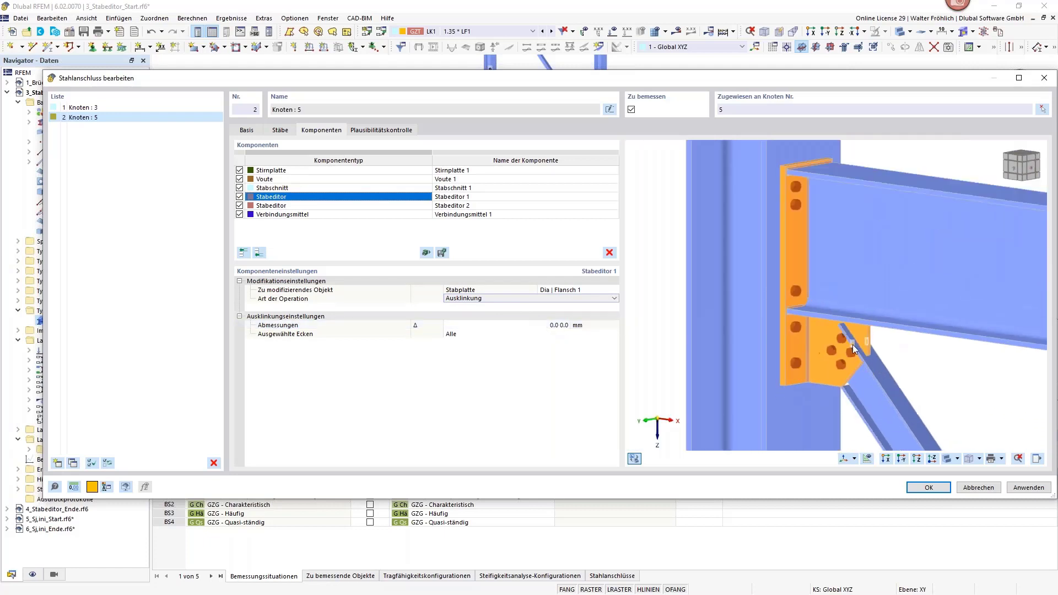
# - Set Stabeditor 1's notch dimensions to 29.8 and 125 mm and limit the notch to corner 4
pyautogui.click(529, 325)
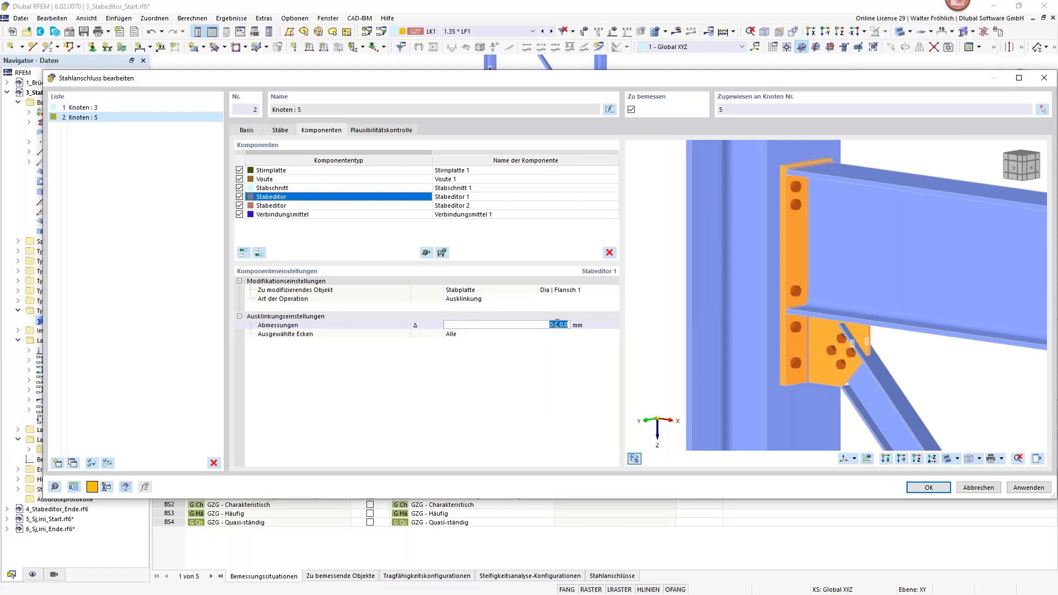
pyautogui.write('29,8125')
pyautogui.press('Tab')
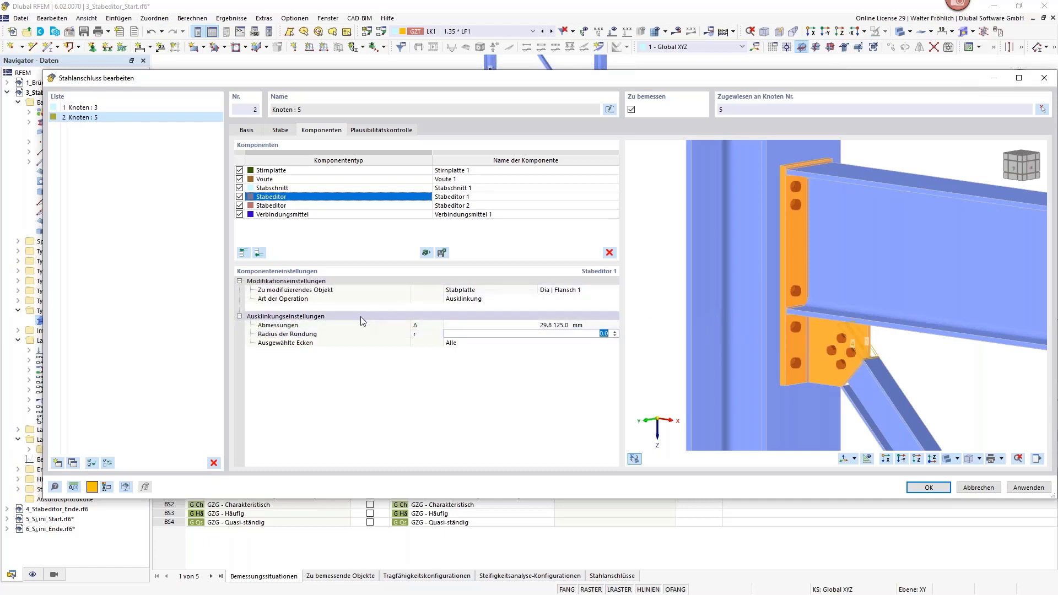
pyautogui.click(306, 342)
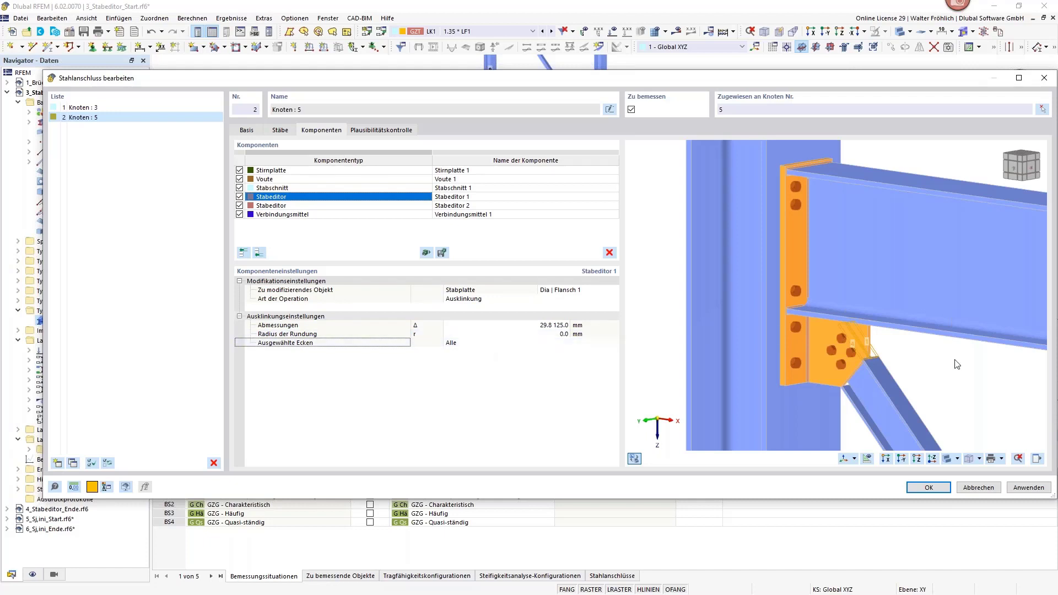
pyautogui.scroll(1, 901, 354)
pyautogui.scroll(2, 883, 349)
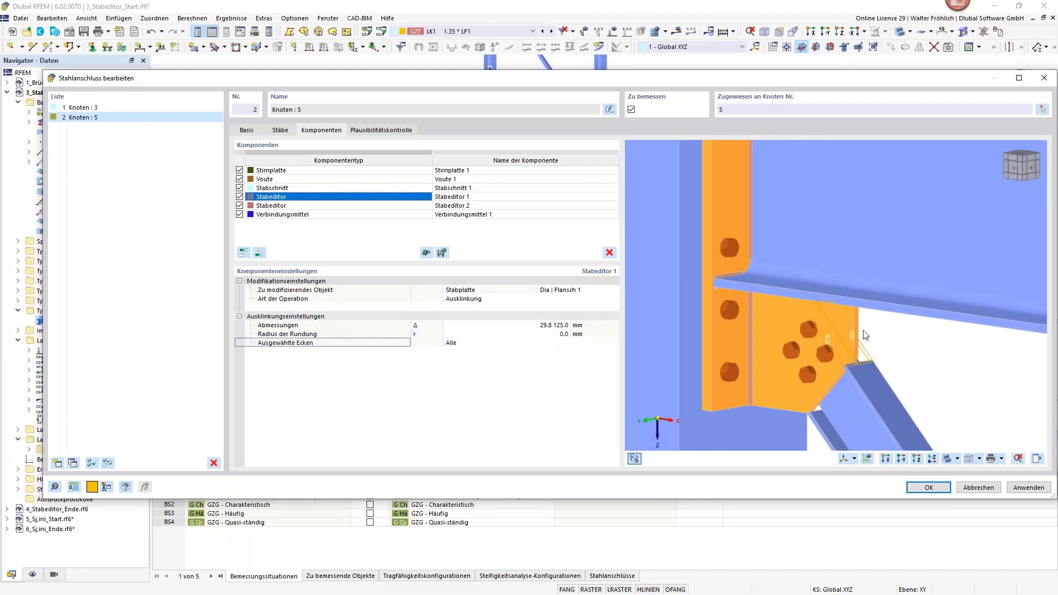
pyautogui.click(463, 345)
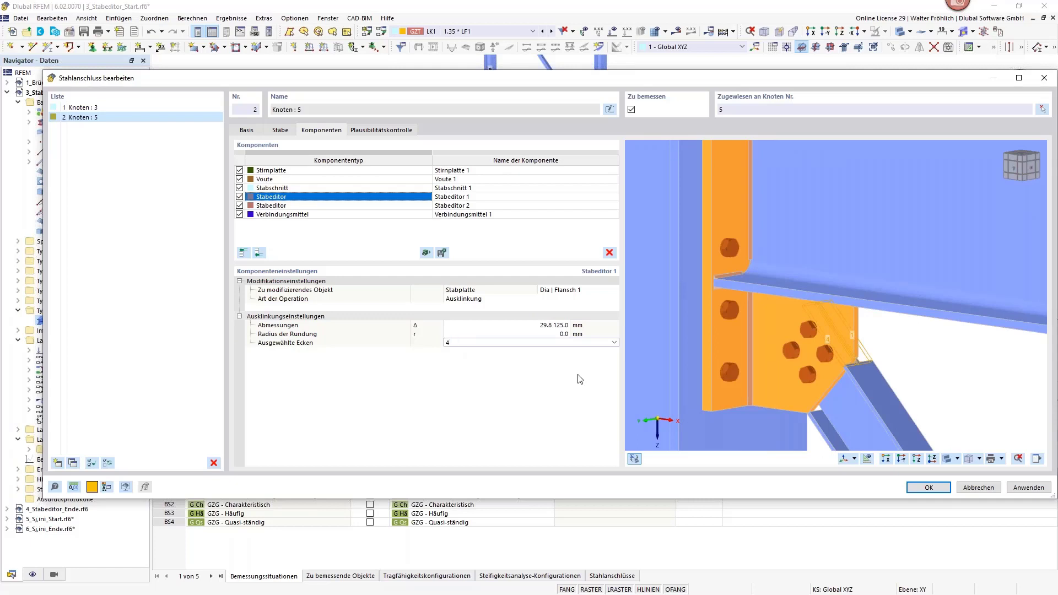
pyautogui.scroll(-2, 829, 368)
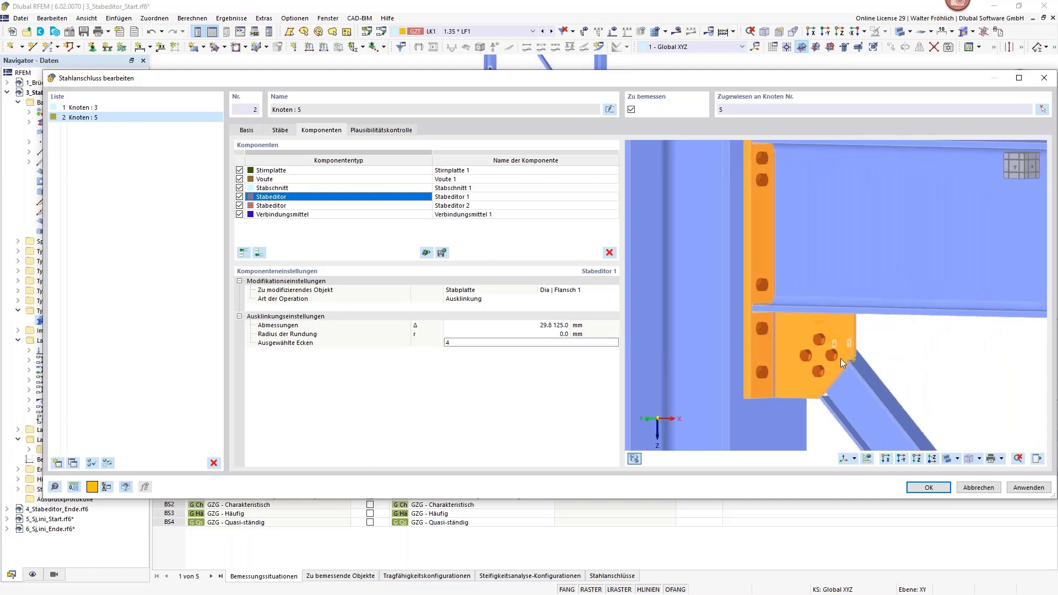
pyautogui.scroll(1, 841, 358)
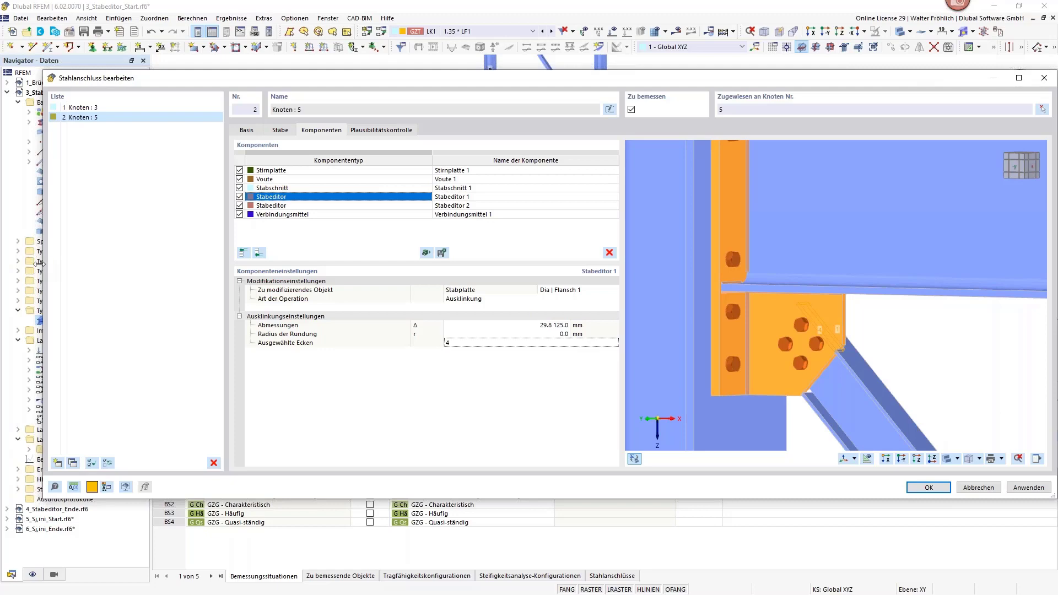
# - Show the display options of the joint preview and hide the haunch Voute 1 to expose the diagonal
pyautogui.moveTo(41, 263); pyautogui.dragTo(188, 263)
pyautogui.moveTo(374, 78); pyautogui.dragTo(167, 67)
pyautogui.click(870, 447)
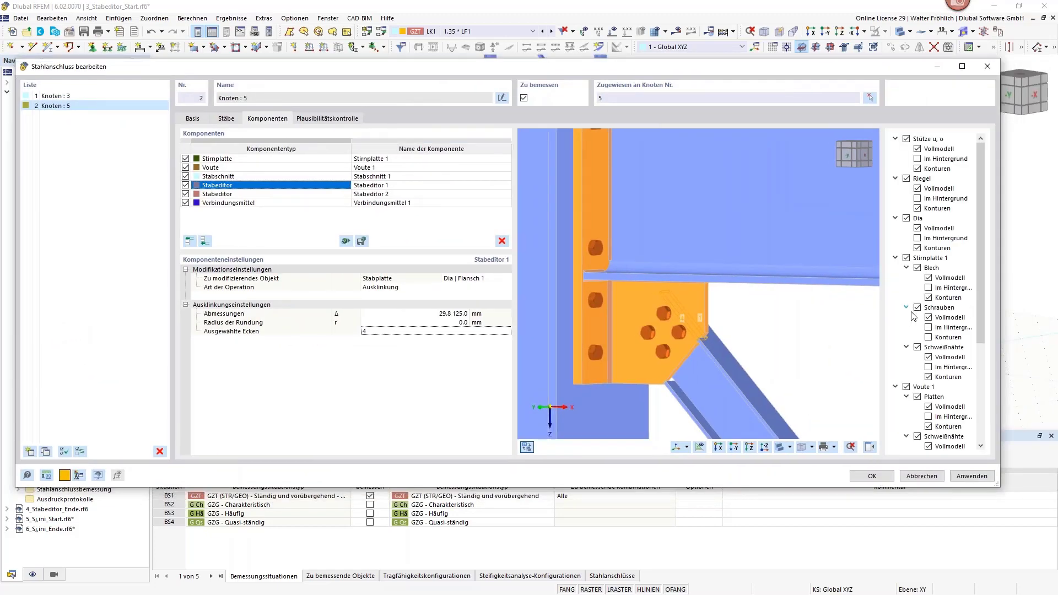
pyautogui.click(907, 387)
pyautogui.scroll(3, 709, 341)
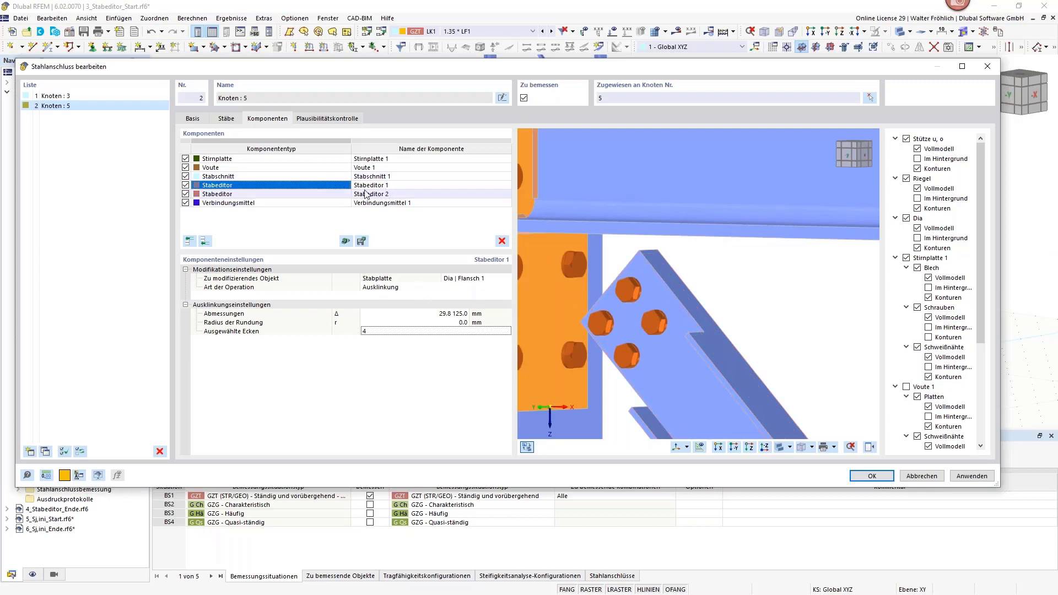
# - Change the operation of Stabeditor 2 on Dia | Flansch 2 to Ausklinkung
pyautogui.click(242, 196)
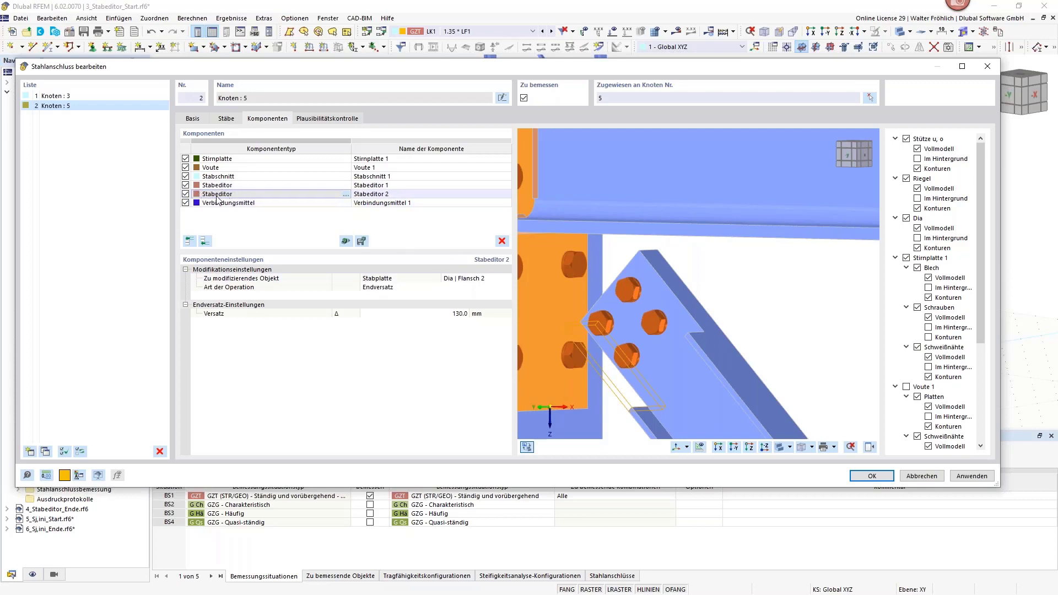
pyautogui.click(359, 287)
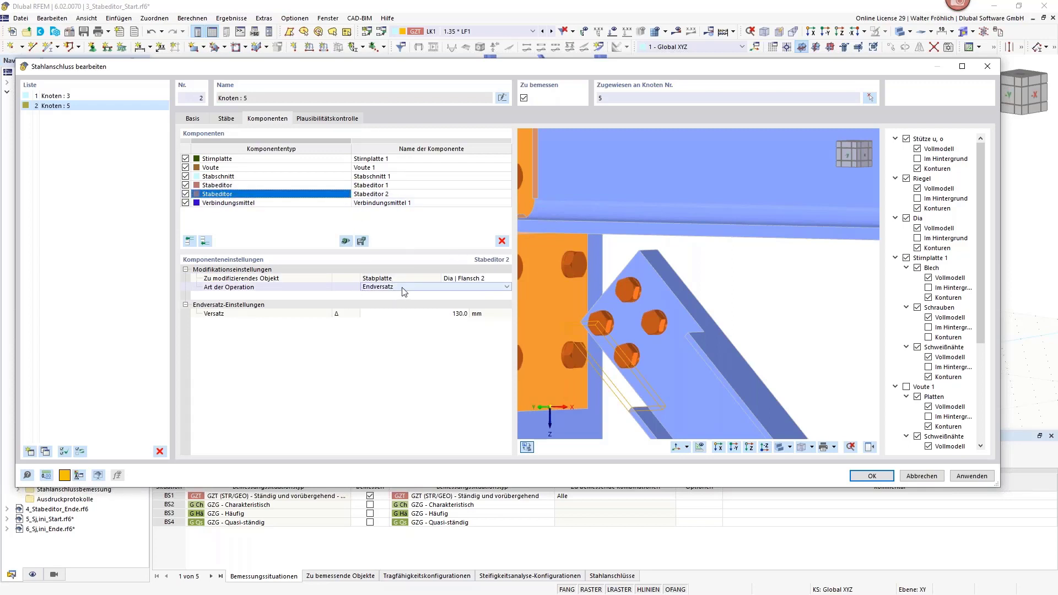
pyautogui.click(409, 287)
pyautogui.click(408, 287)
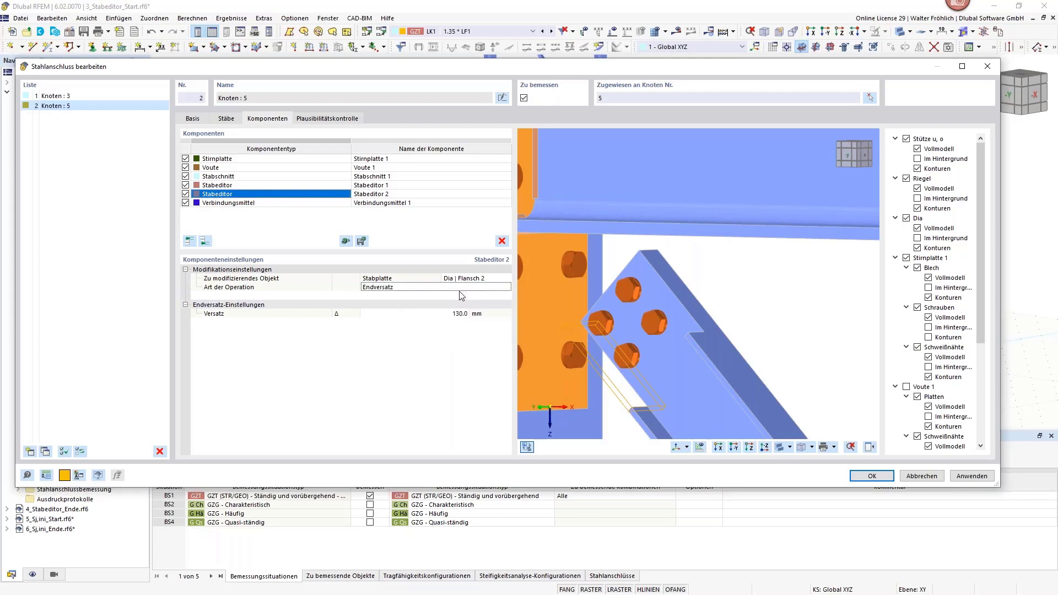
pyautogui.click(434, 291)
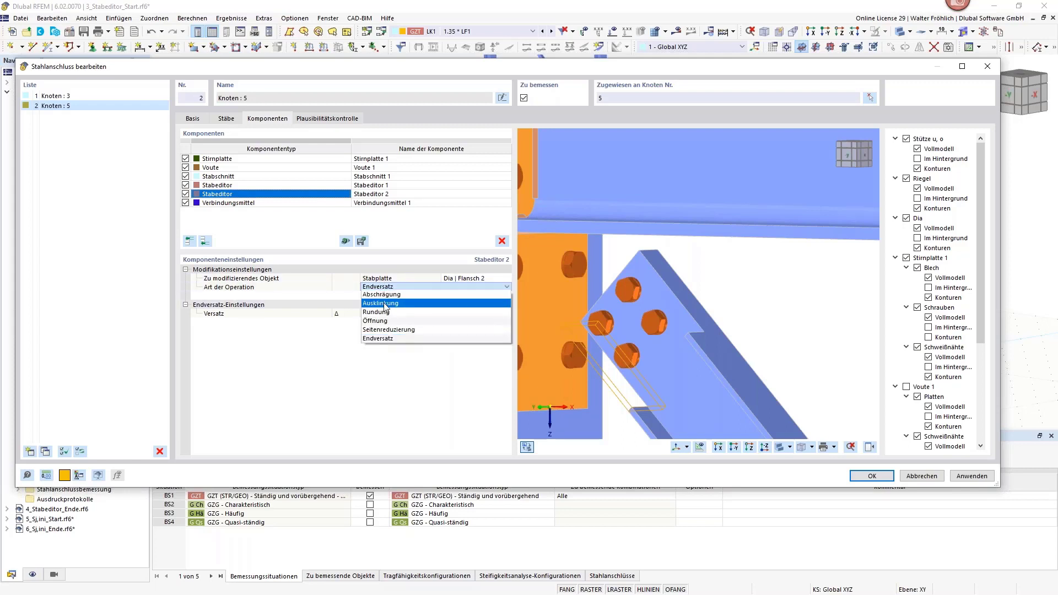
pyautogui.click(424, 317)
pyautogui.click(423, 316)
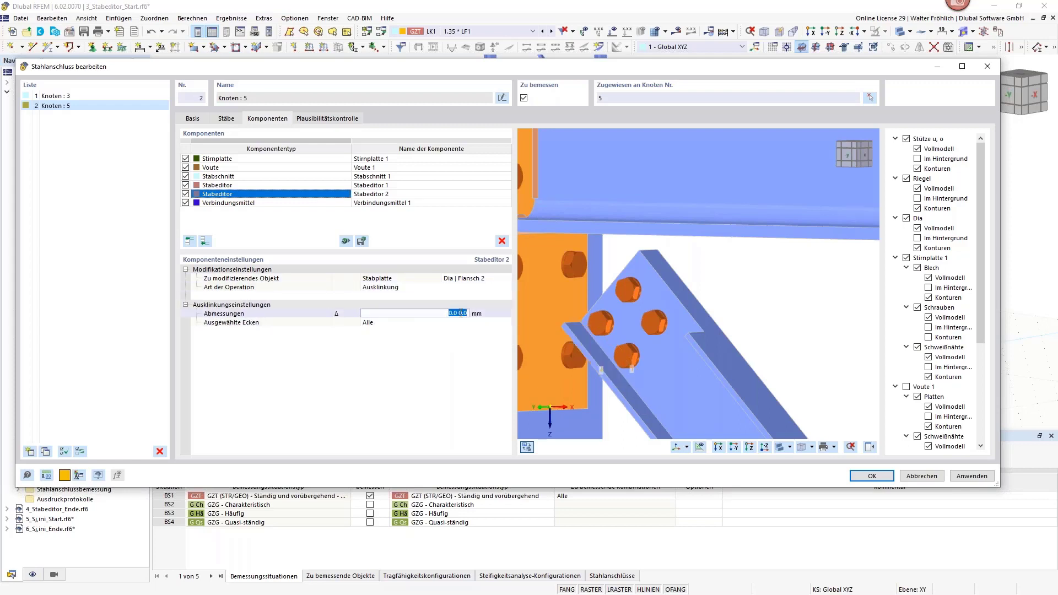
# - Set Stabeditor 2's notch dimensions to 29.8 and 125 mm and limit the notch to corner 4
pyautogui.write('29,8 125')
pyautogui.press('Tab')
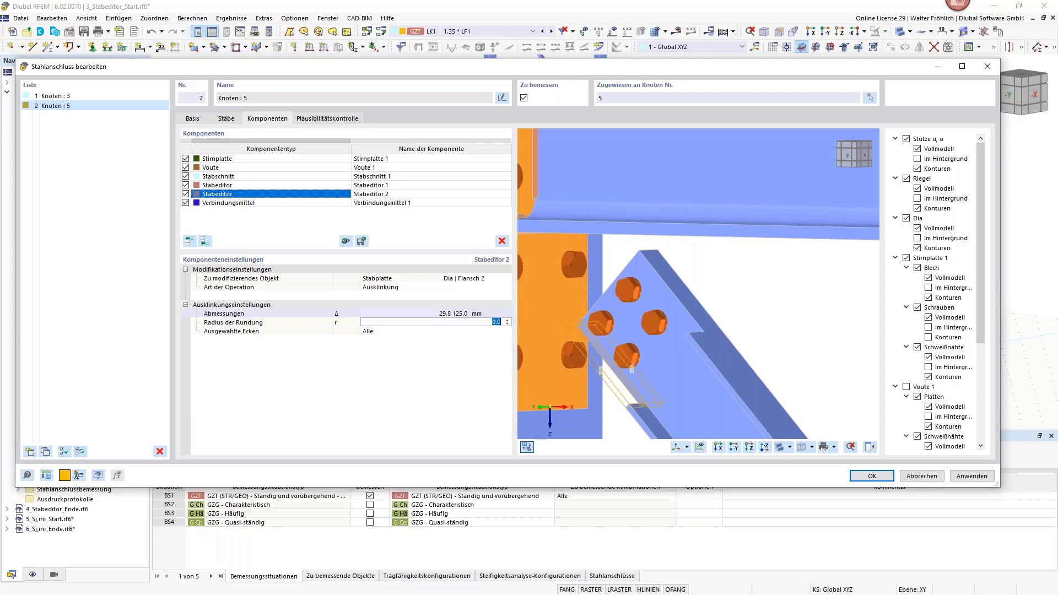
pyautogui.press('Tab')
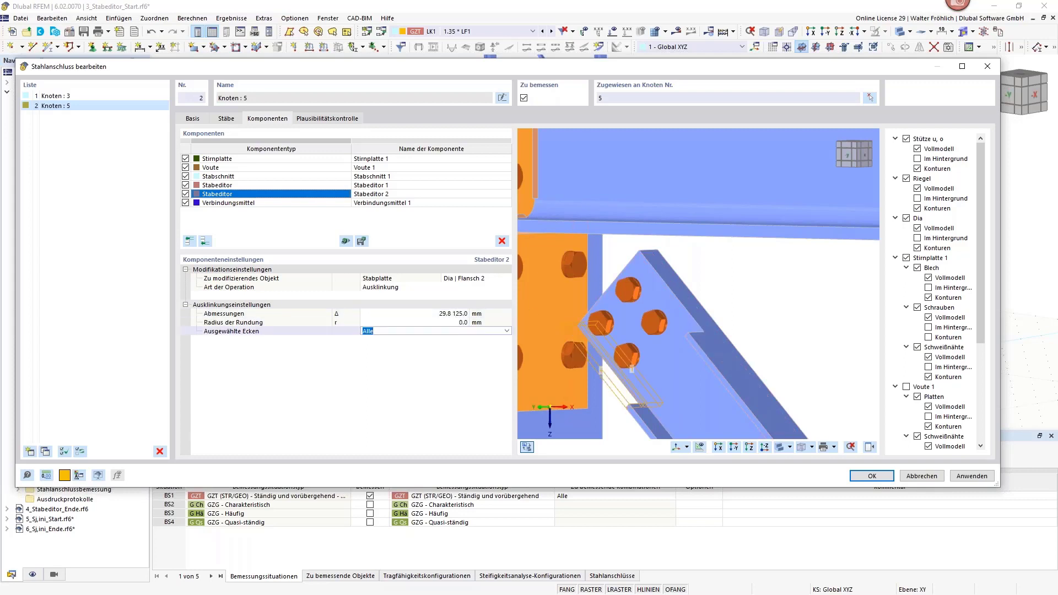
pyautogui.write('4')
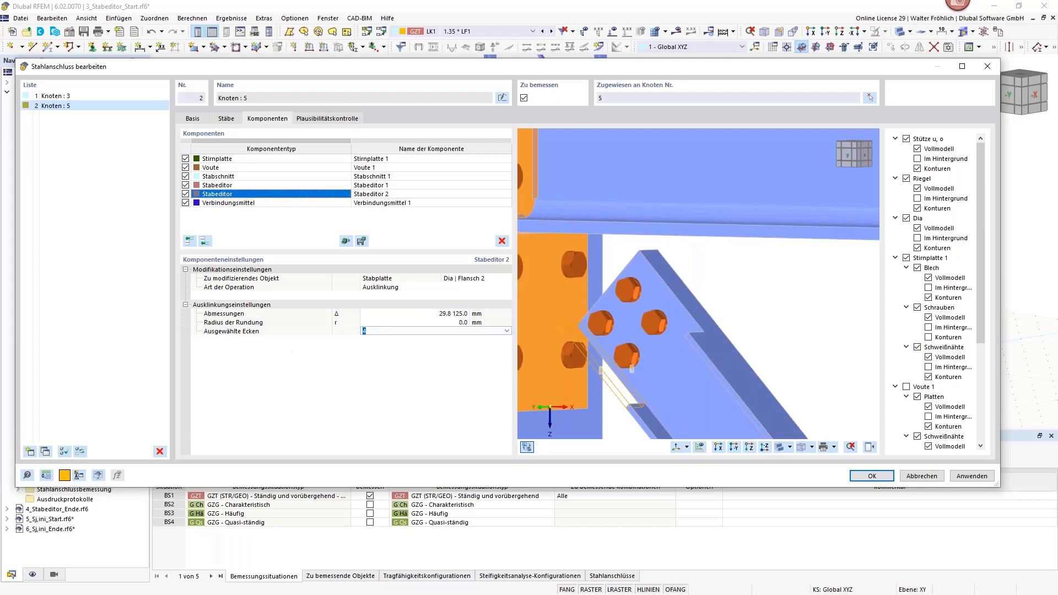
pyautogui.scroll(-2, 694, 377)
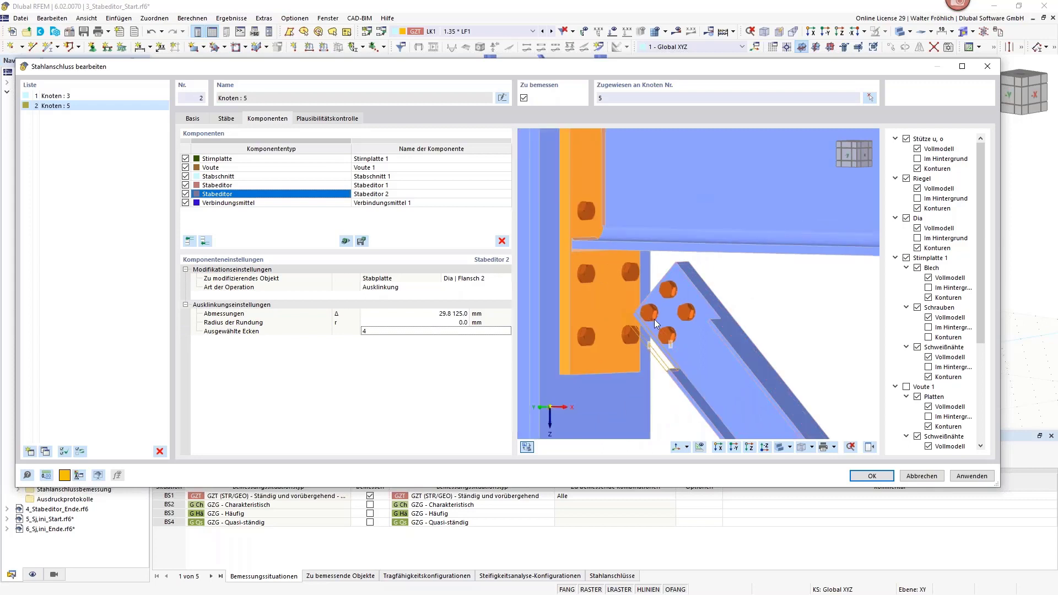
pyautogui.scroll(-1, 785, 352)
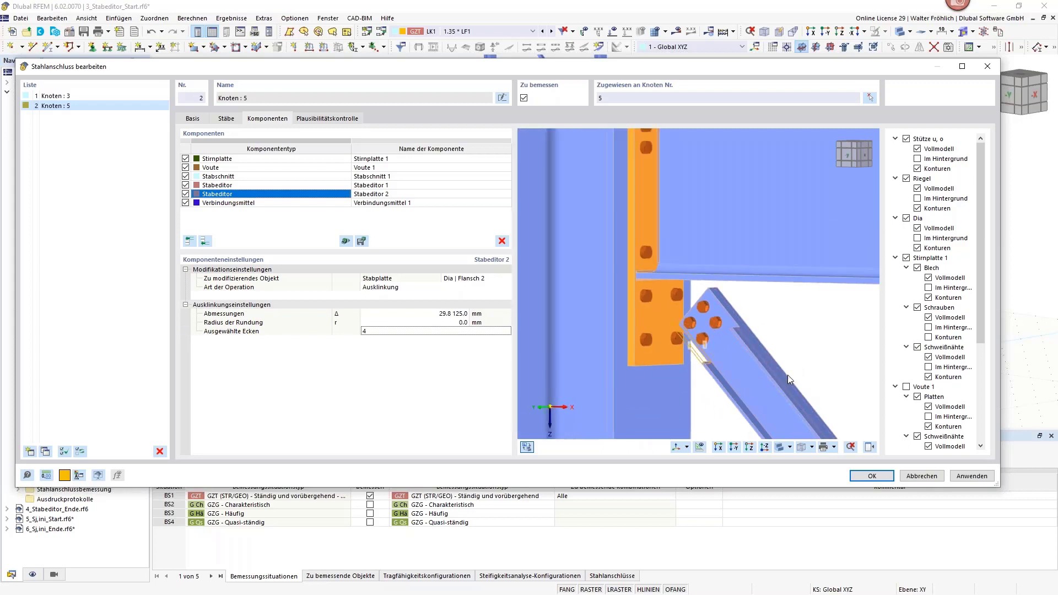
pyautogui.moveTo(711, 331); pyautogui.dragTo(727, 319, button='middle')
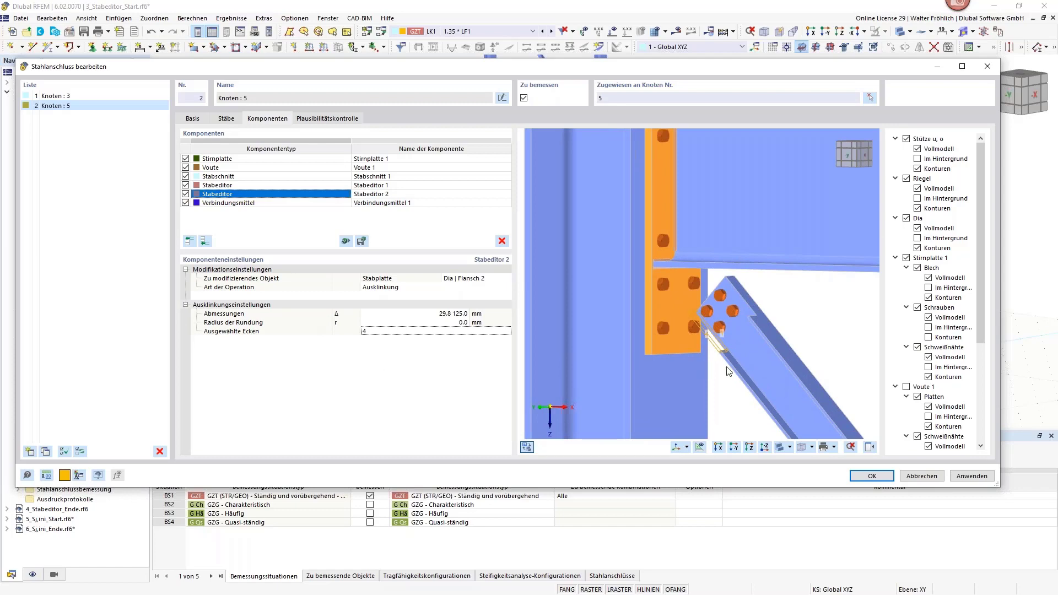
pyautogui.scroll(-3, 728, 370)
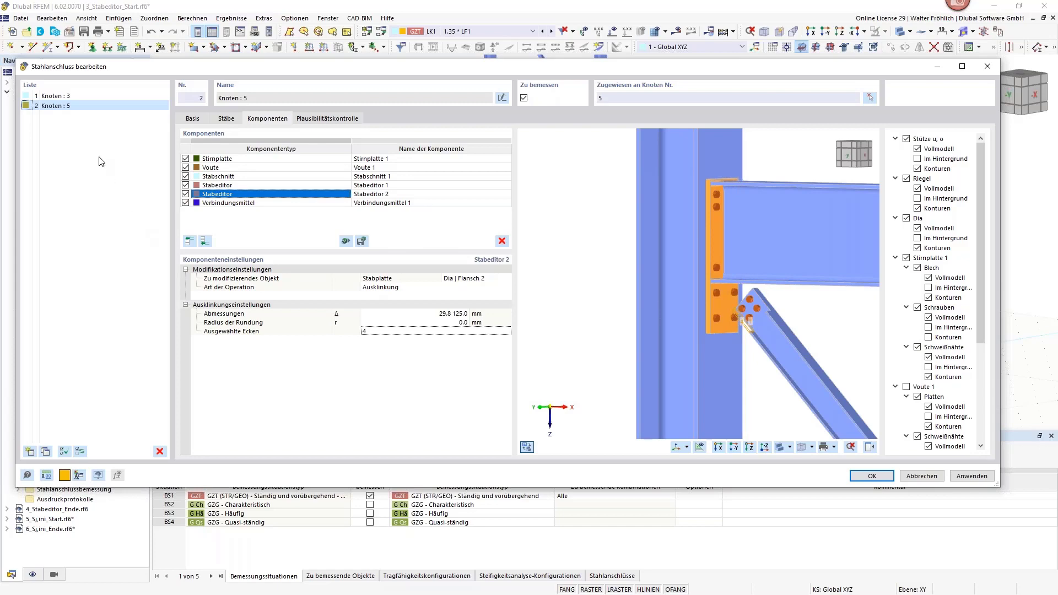
# - Duplicate the steel joint at node 5 and assign the copy to node 7 only
pyautogui.click(59, 108)
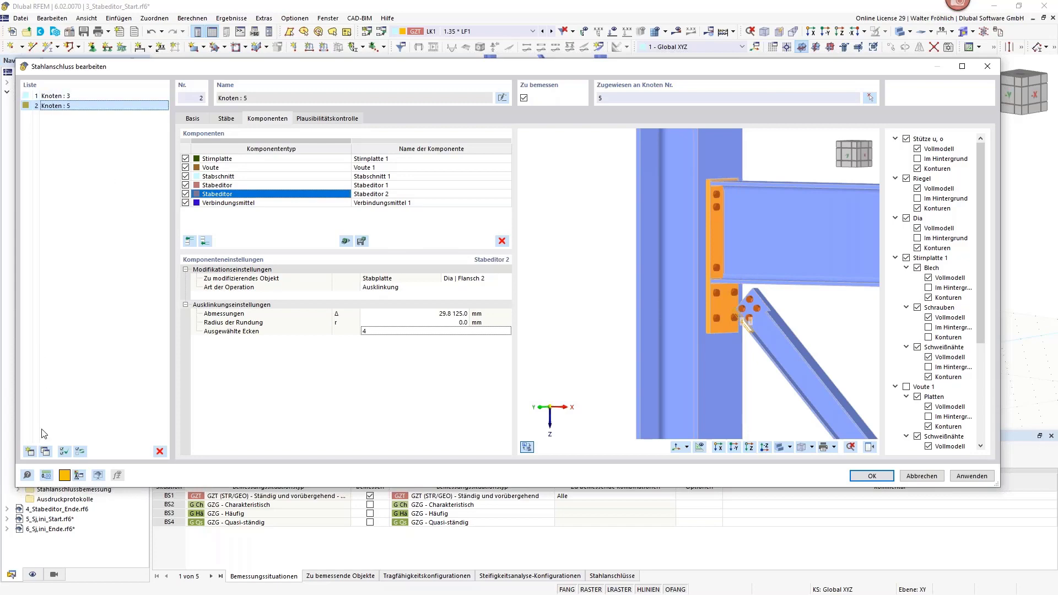
pyautogui.click(46, 449)
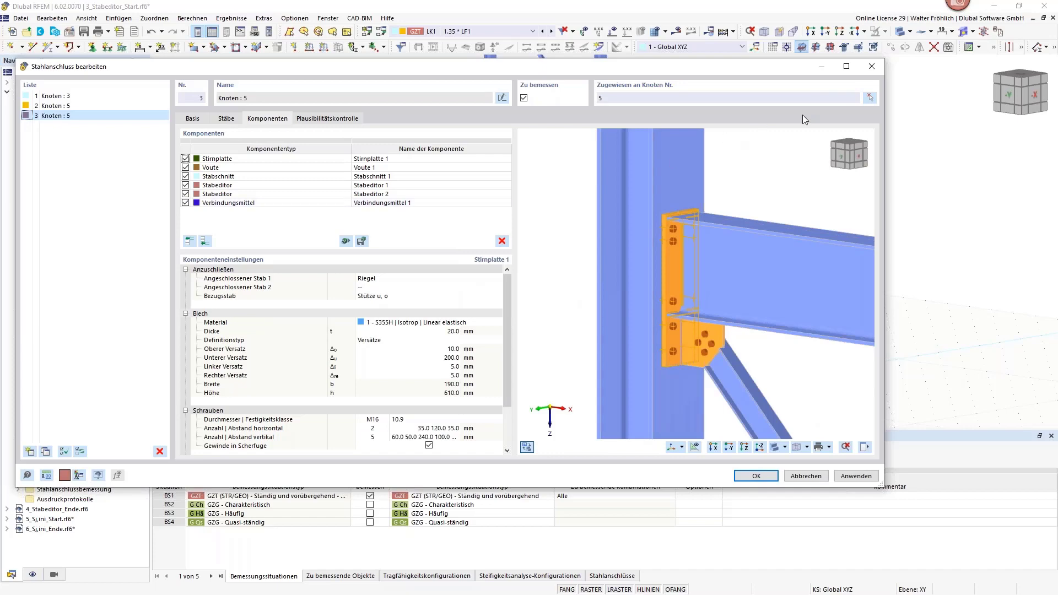
pyautogui.click(872, 98)
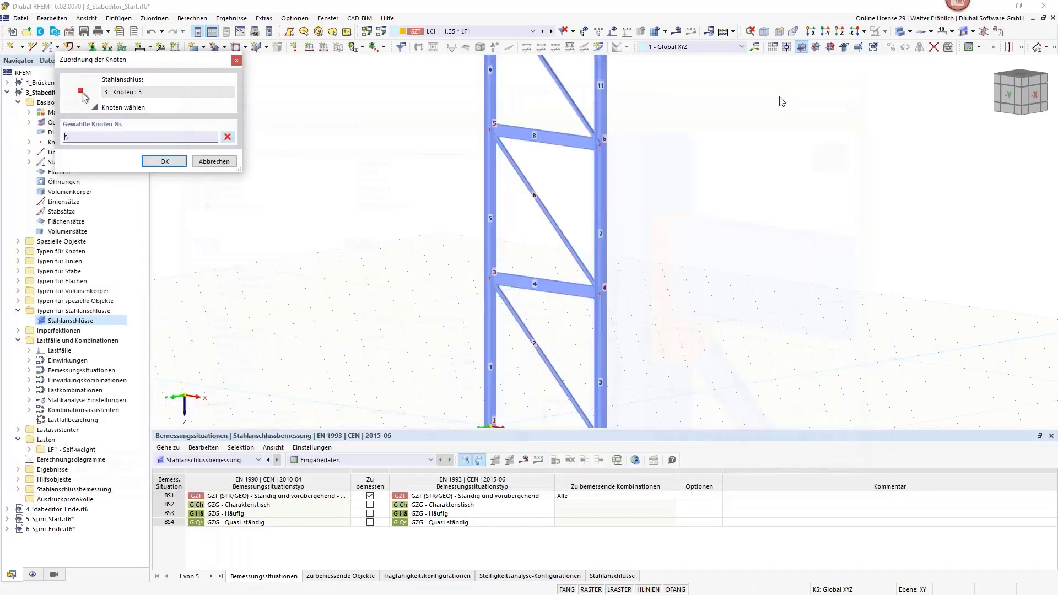
pyautogui.scroll(-3, 551, 249)
pyautogui.scroll(5, 558, 159)
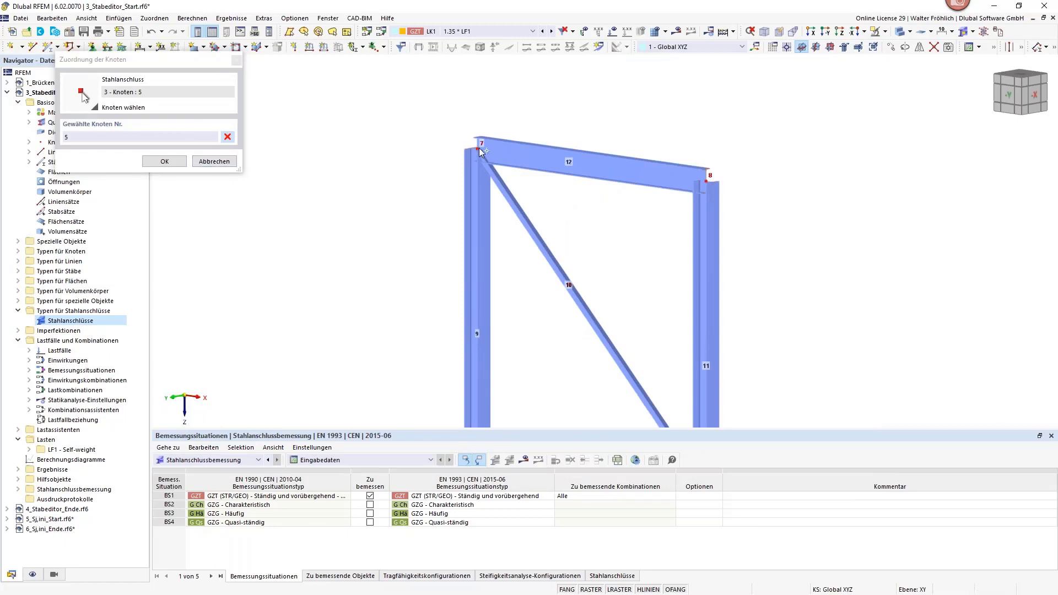
pyautogui.click(478, 146)
pyautogui.click(154, 161)
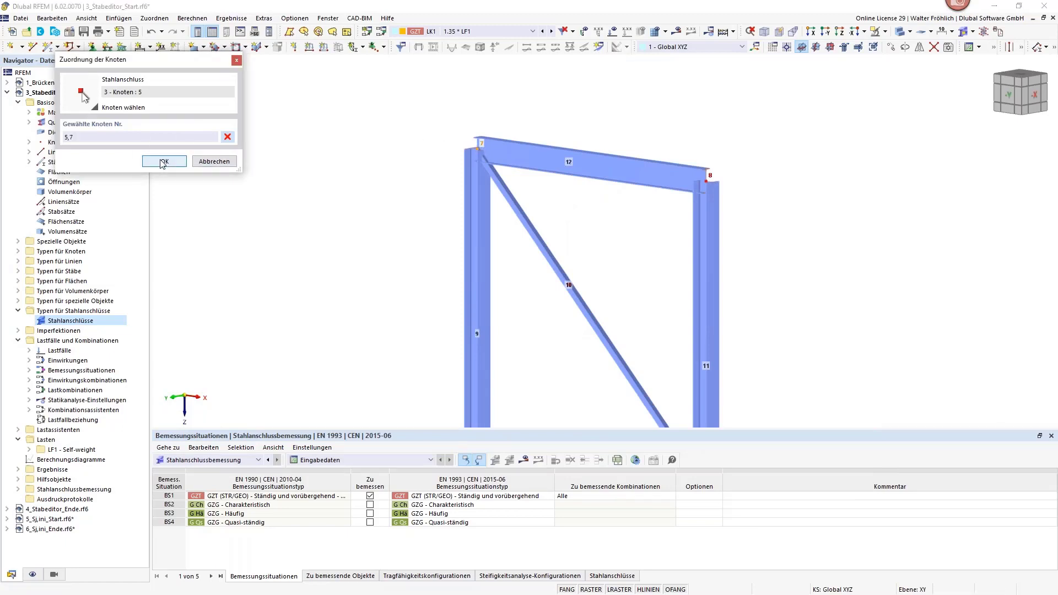
pyautogui.moveTo(605, 101); pyautogui.dragTo(598, 98)
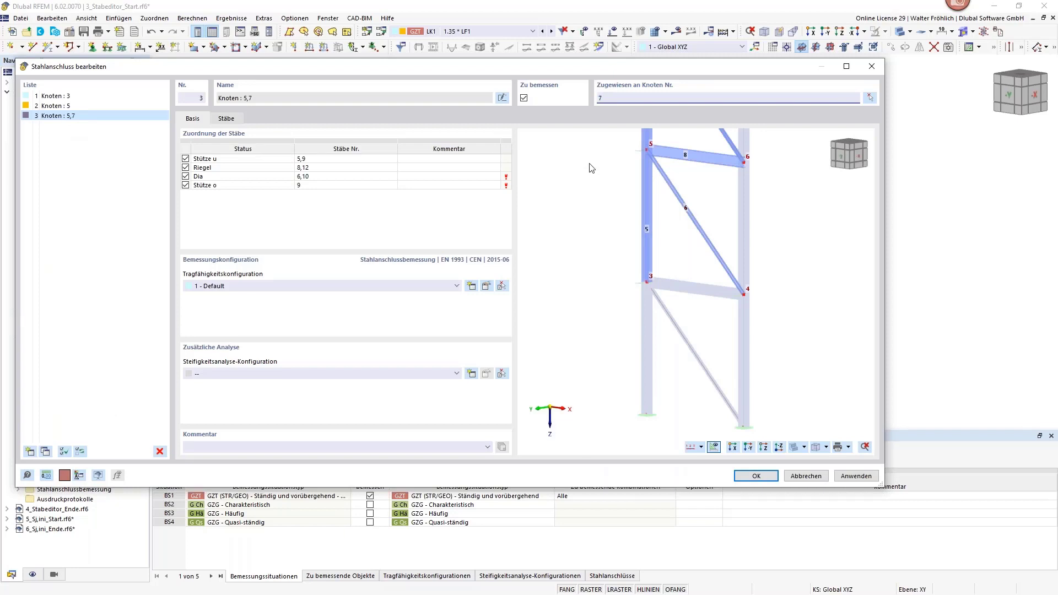
pyautogui.click(580, 112)
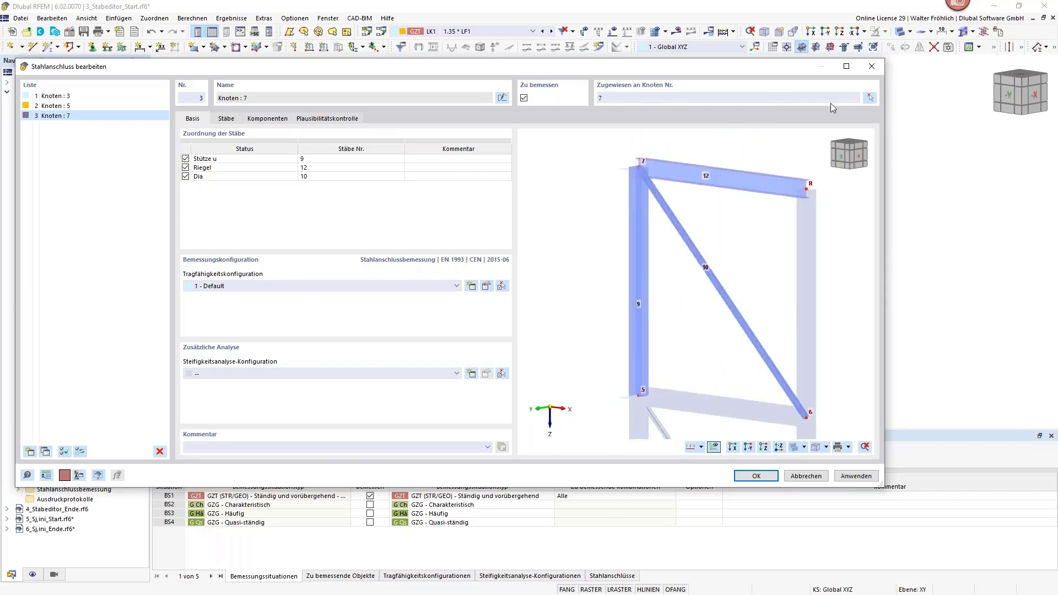
pyautogui.click(870, 98)
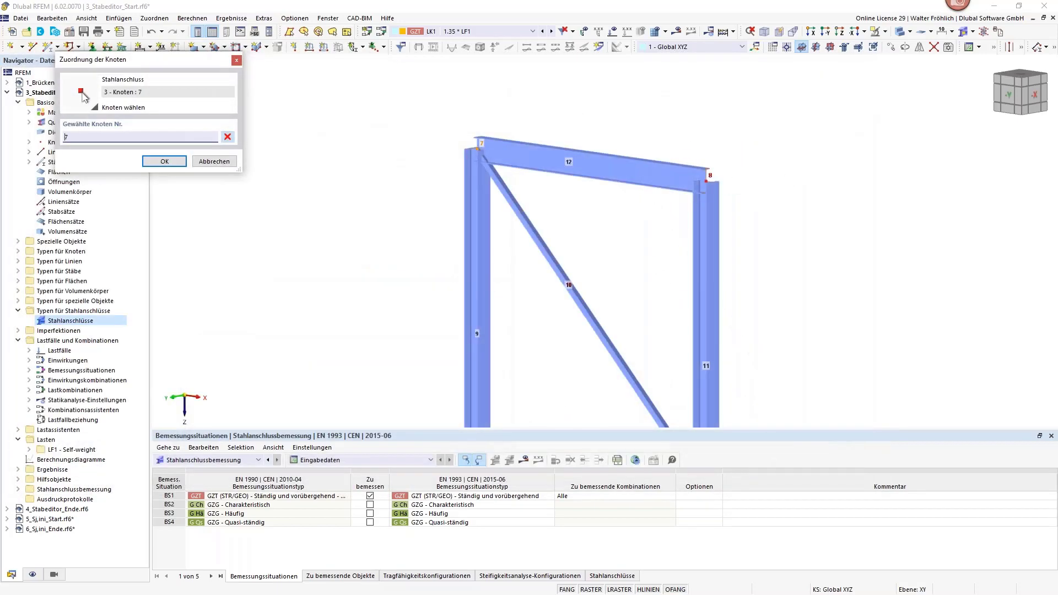
pyautogui.moveTo(527, 346); pyautogui.dragTo(521, 240, button='middle')
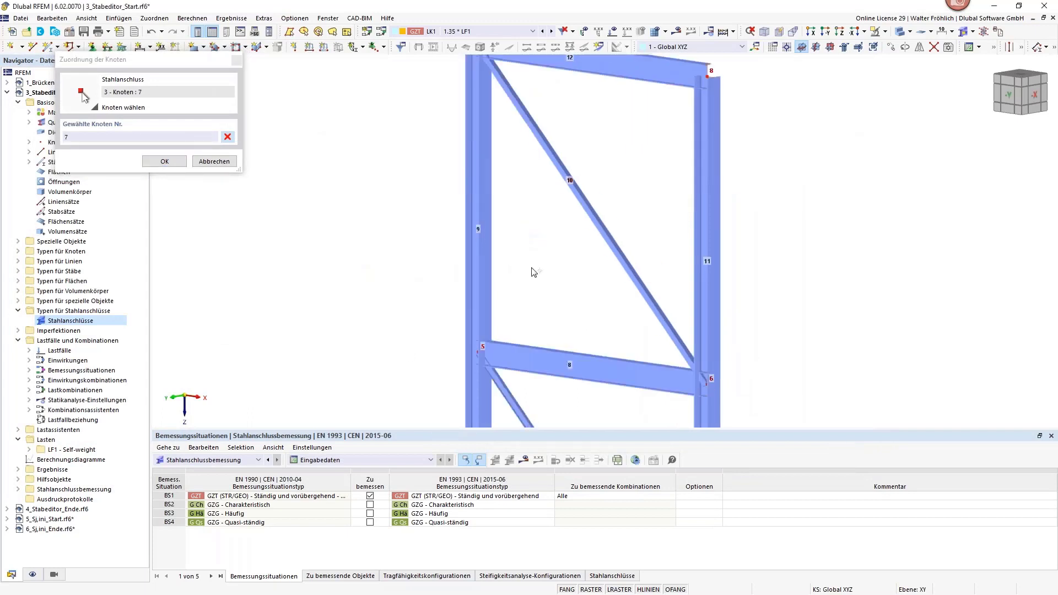
pyautogui.click(214, 162)
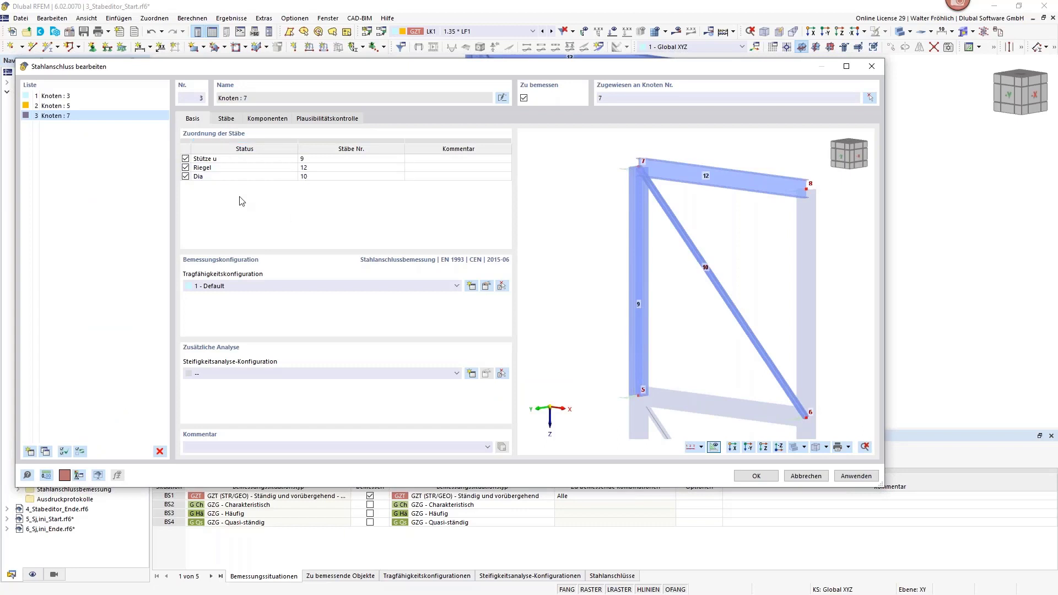
# - Check the members Stütze u, Riegel and Dia assigned to the node 7 joint and view their end-type and support settings
pyautogui.click(178, 157)
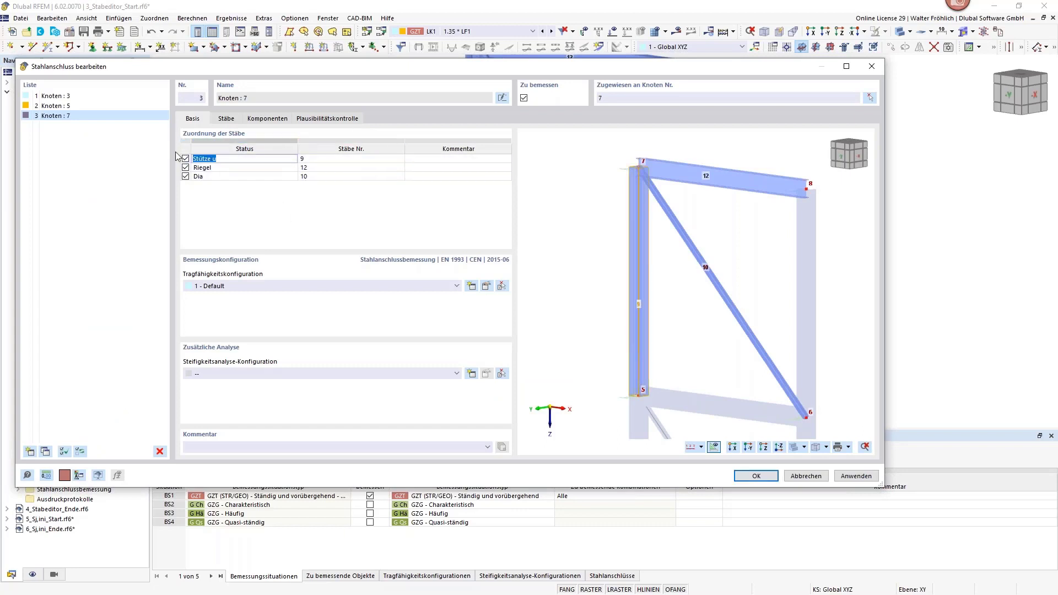
pyautogui.click(211, 168)
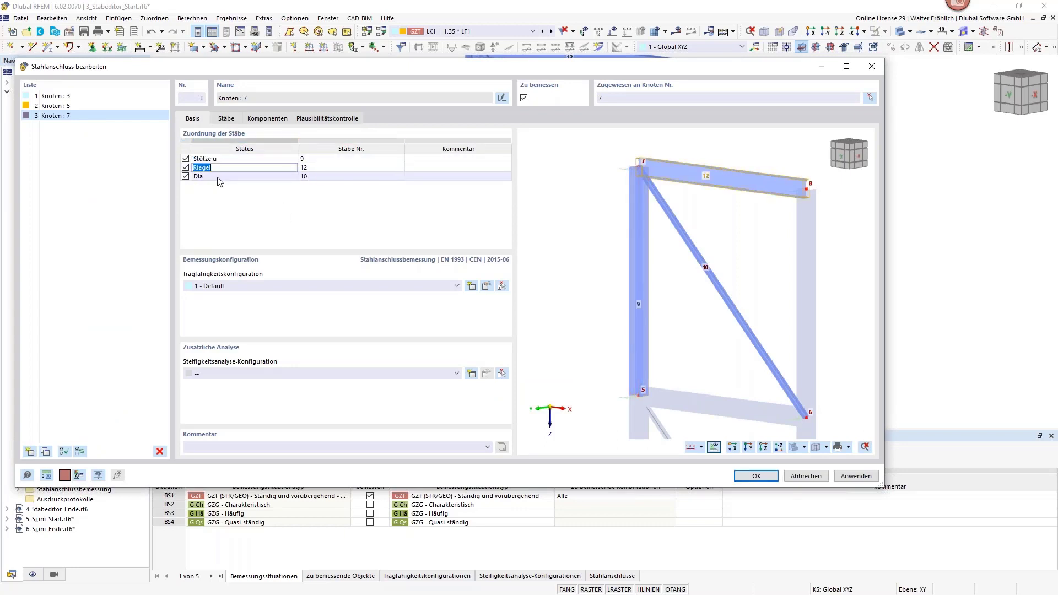
pyautogui.click(205, 177)
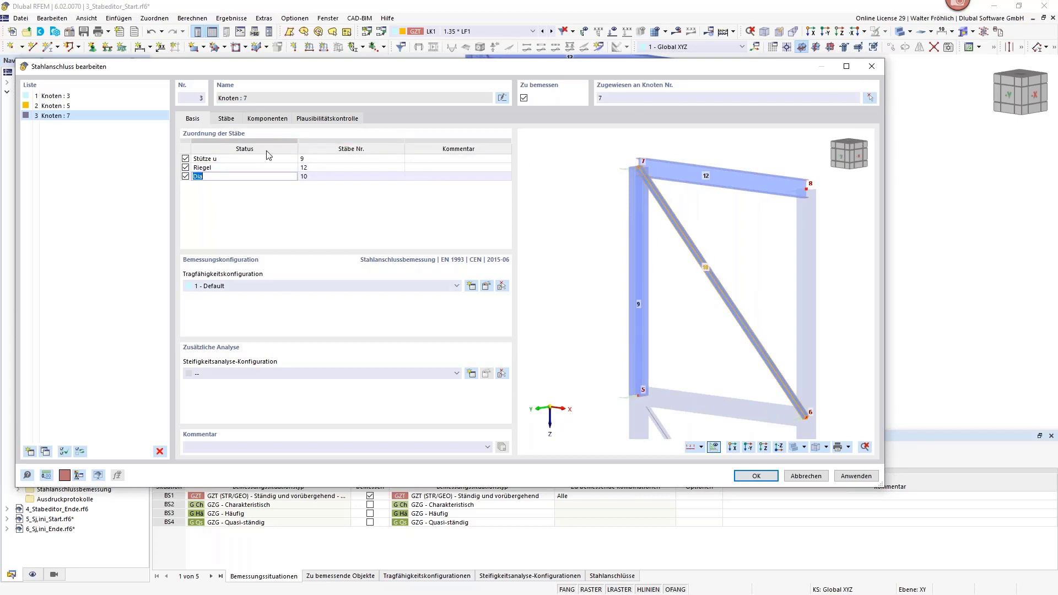
pyautogui.click(225, 119)
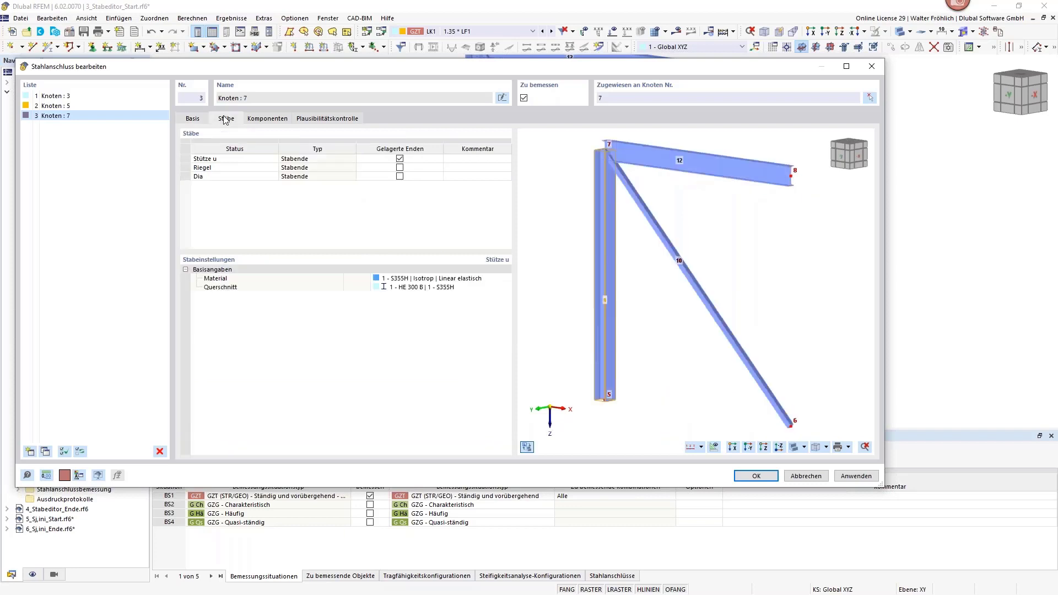
# - Delete both Stabeditor components and the Verbindungsmittel component from the node 7 joint
pyautogui.click(243, 158)
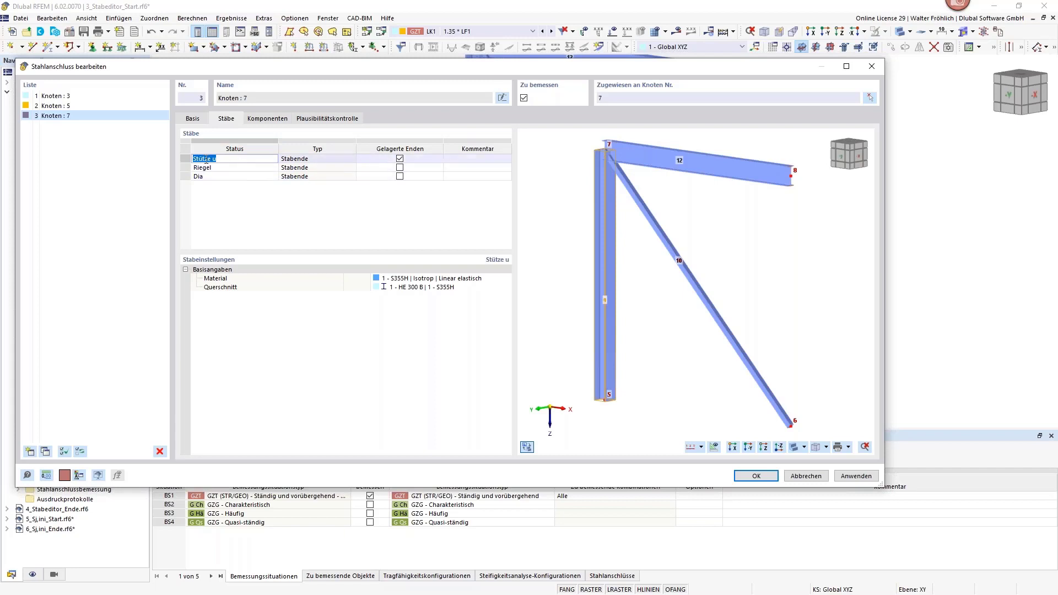
pyautogui.click(235, 167)
pyautogui.click(236, 177)
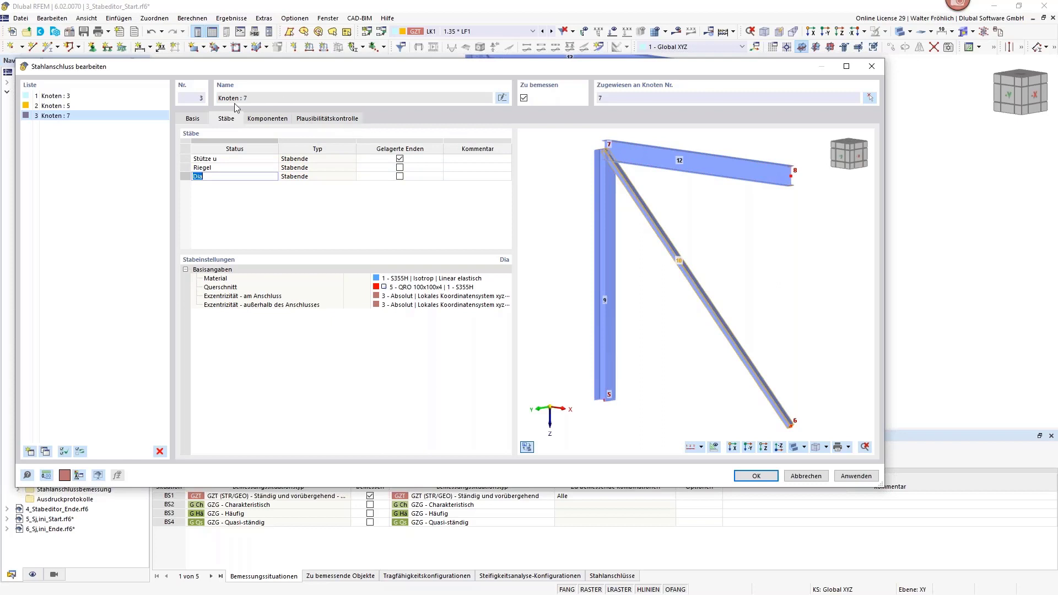
pyautogui.click(283, 120)
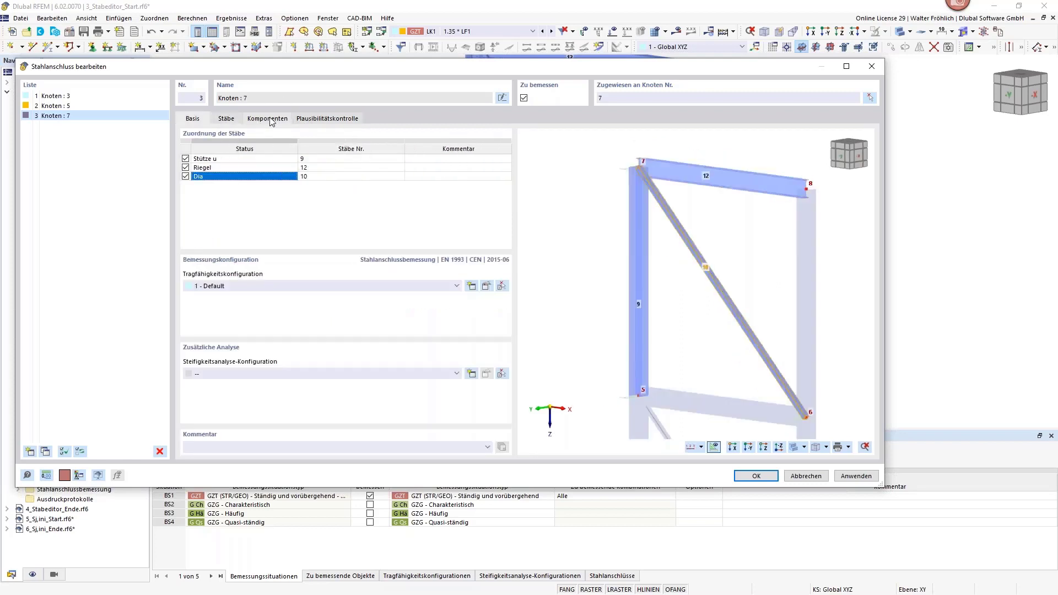
pyautogui.click(222, 187)
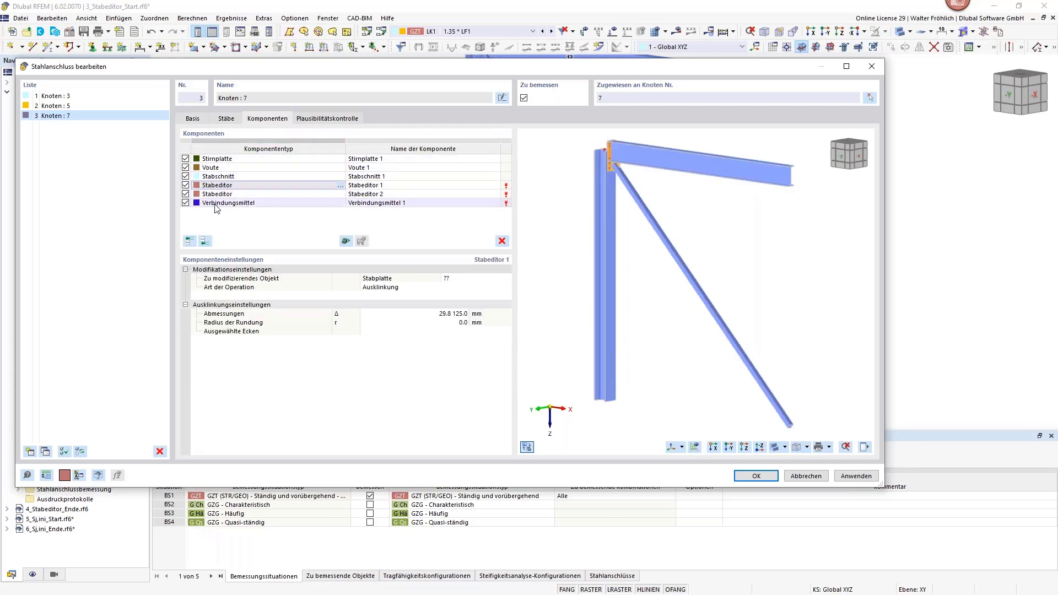
pyautogui.keyDown('shift'); pyautogui.click(221, 204); pyautogui.keyUp('shift')
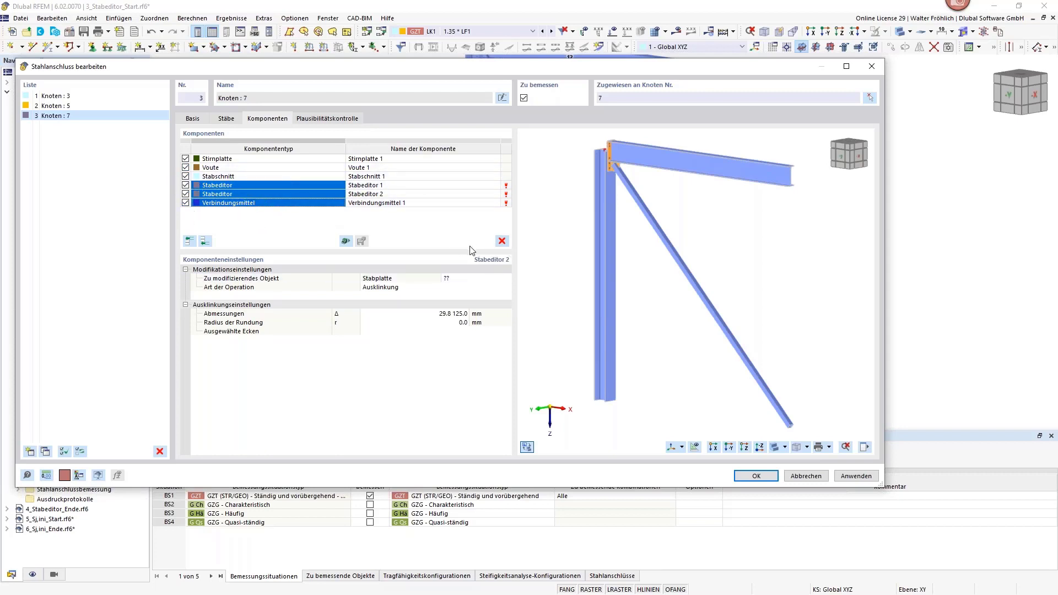
pyautogui.click(502, 241)
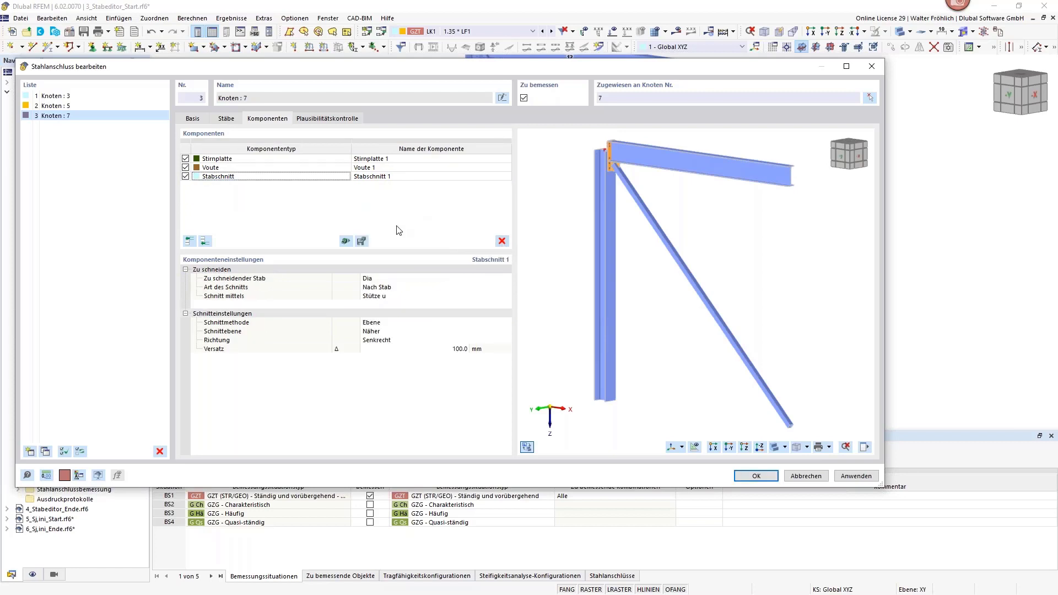
# - Set the Versatz of Stabschnitt 1, which cuts the diagonal Dia at the column, to 240 mm
pyautogui.keyDown('ctrl'); pyautogui.moveTo(706, 254); pyautogui.dragTo(722, 257, button='middle'); pyautogui.keyUp('ctrl')
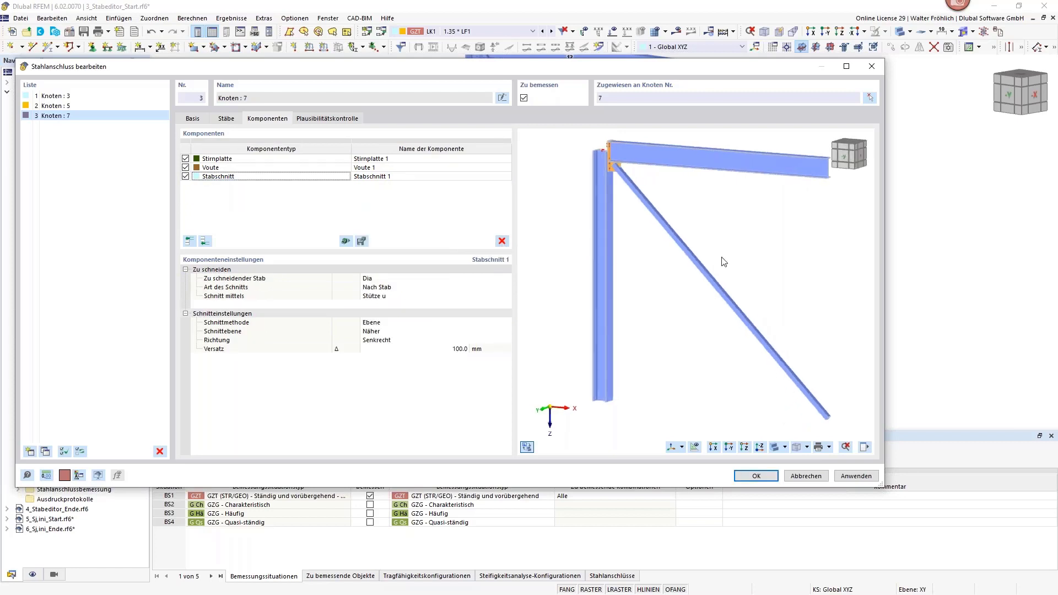
pyautogui.scroll(5, 655, 165)
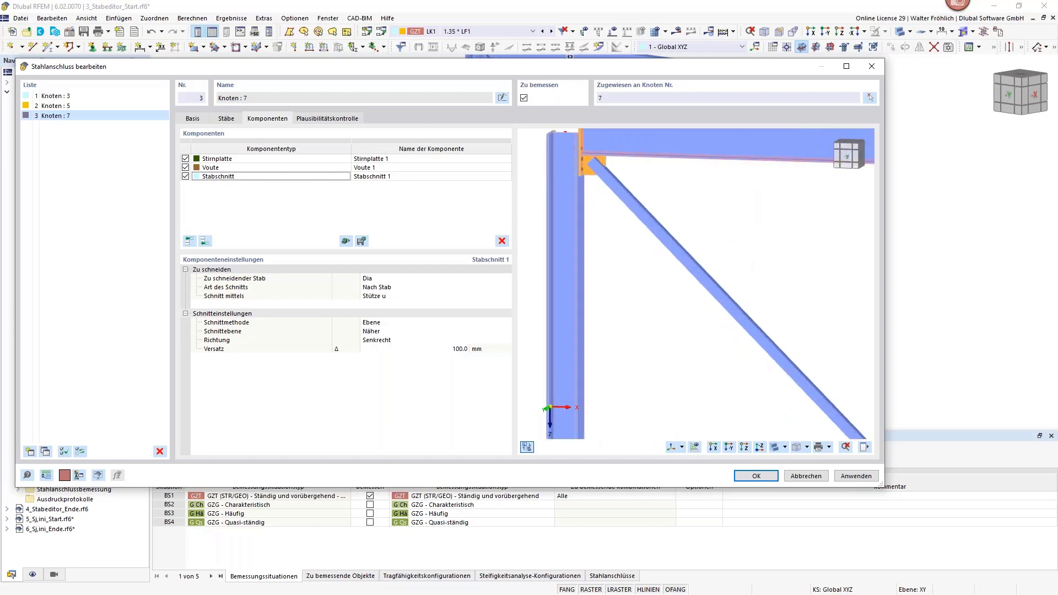
pyautogui.moveTo(649, 153); pyautogui.dragTo(591, 196, button='middle')
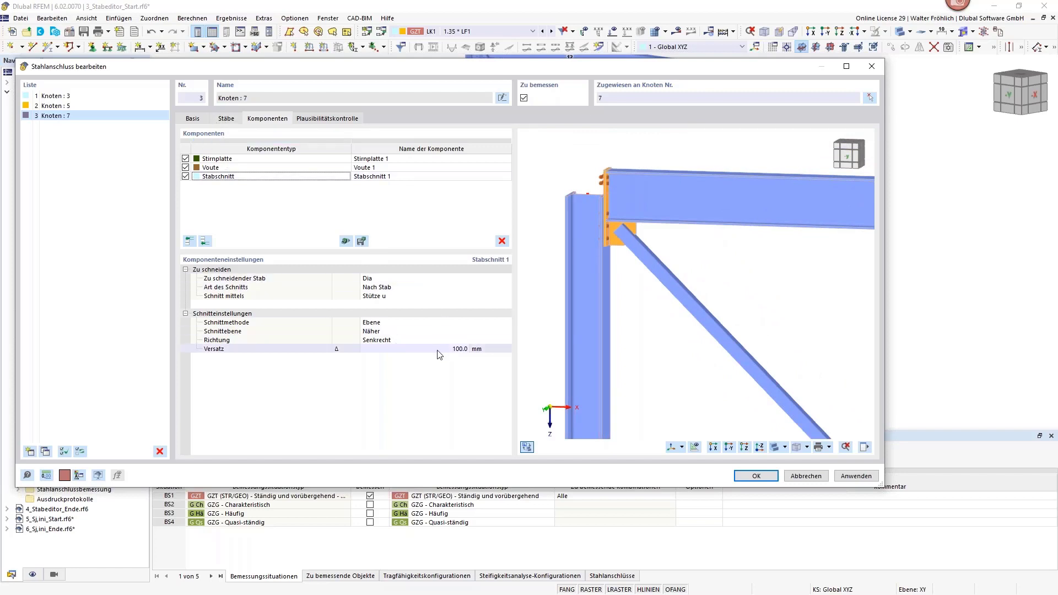
pyautogui.scroll(2, 615, 220)
pyautogui.scroll(2, 615, 219)
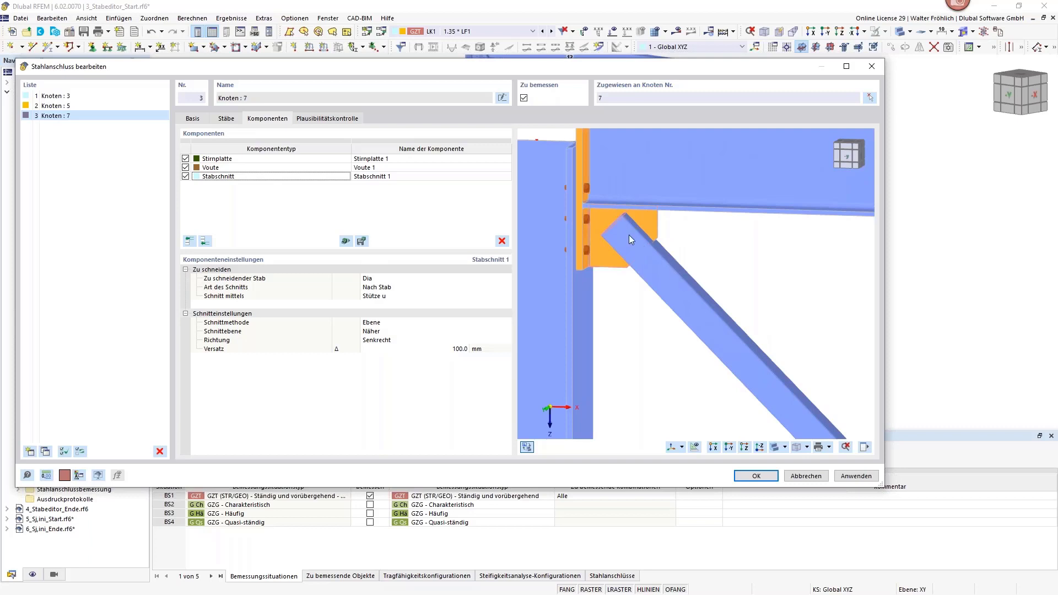
pyautogui.click(449, 348)
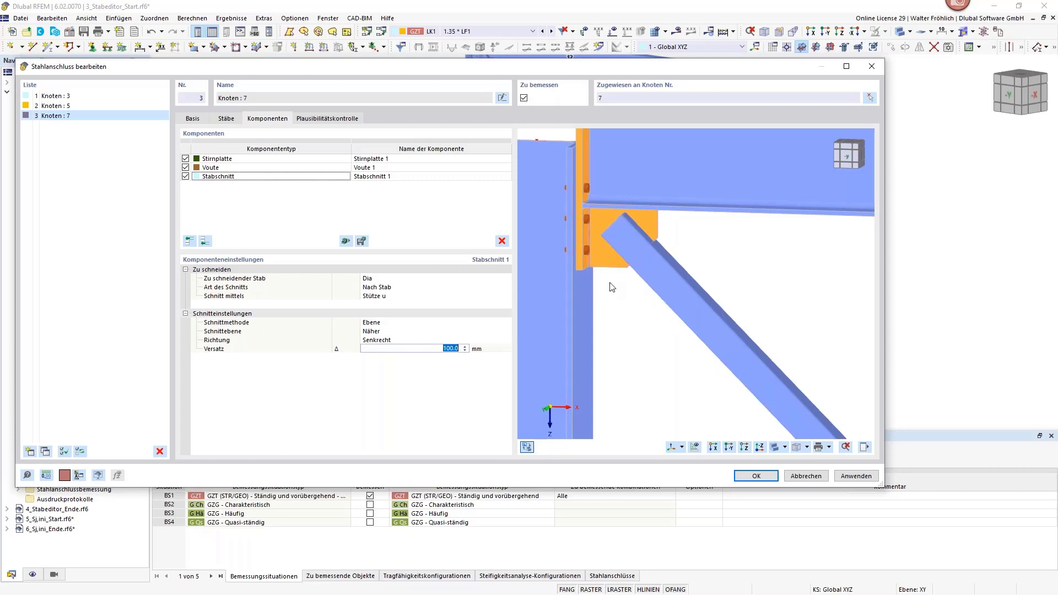
pyautogui.write('2')
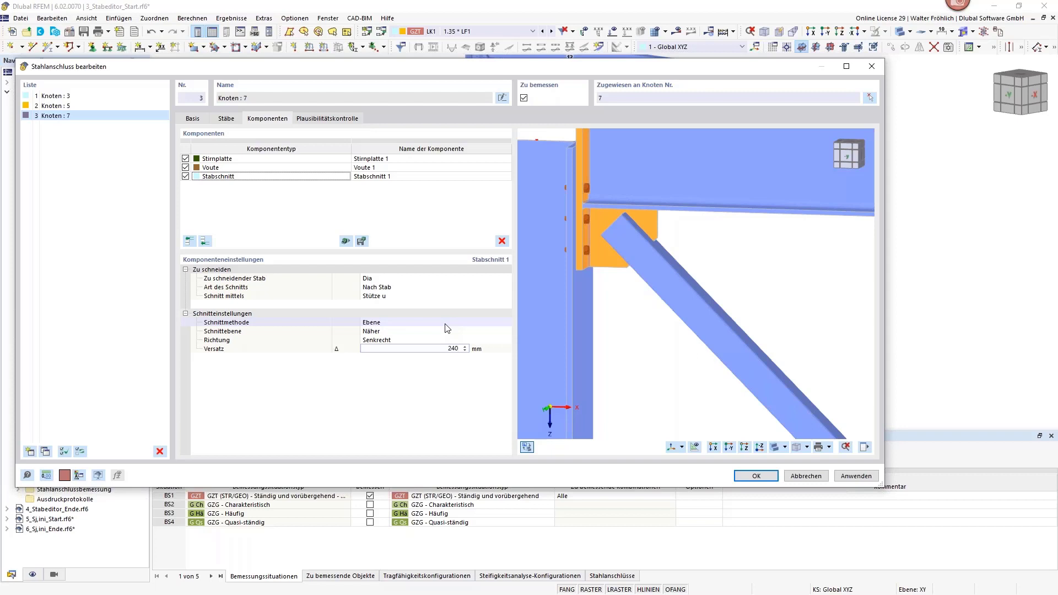
pyautogui.write('40')
pyautogui.press('Return')
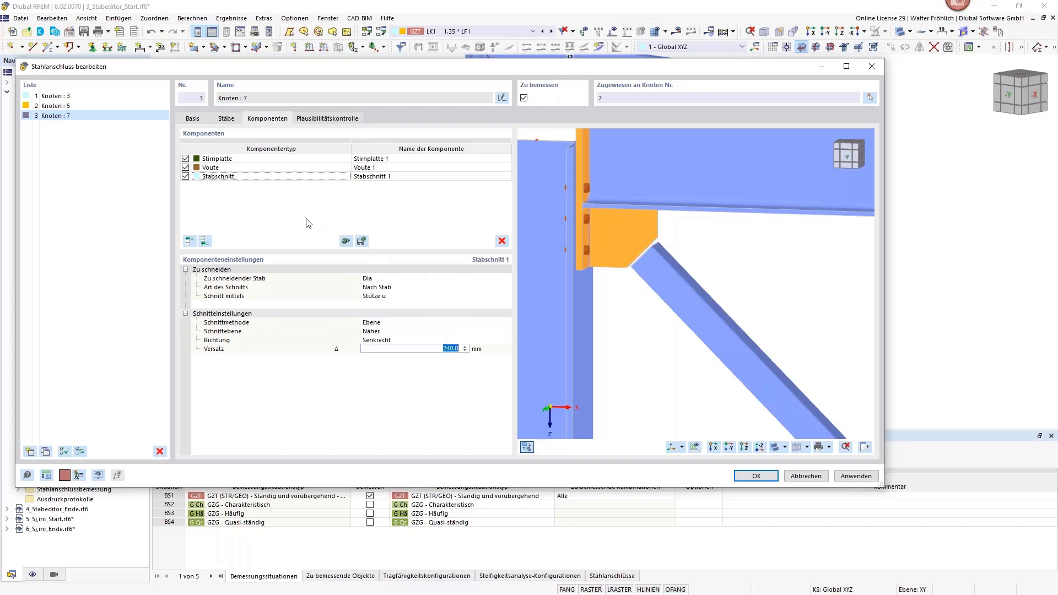
# - Add another Stabschnitt component at the end of the list that cuts the member Stütze u by the Riegel
pyautogui.click(204, 242)
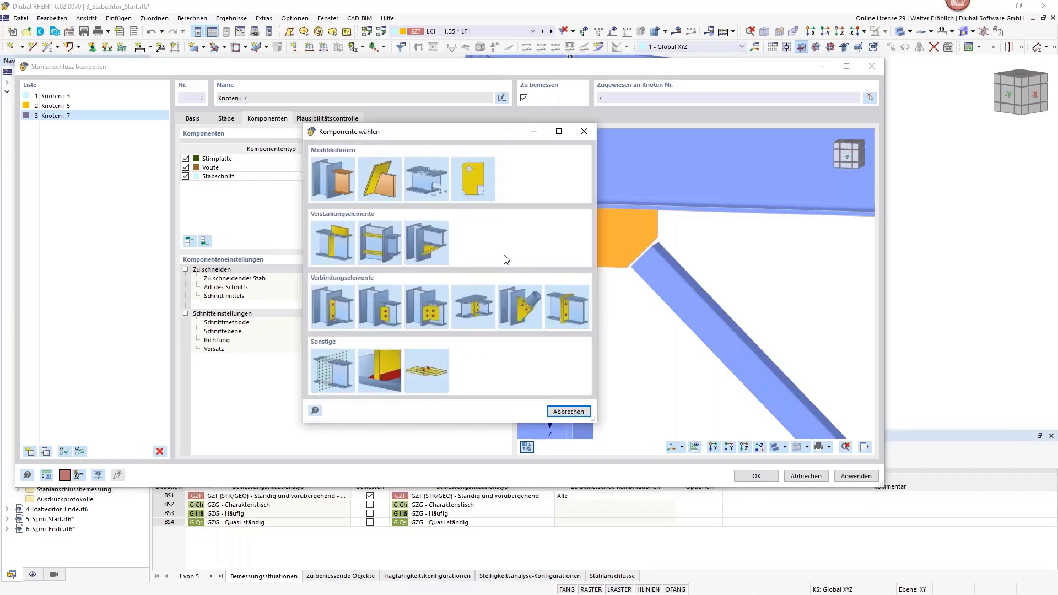
pyautogui.click(326, 184)
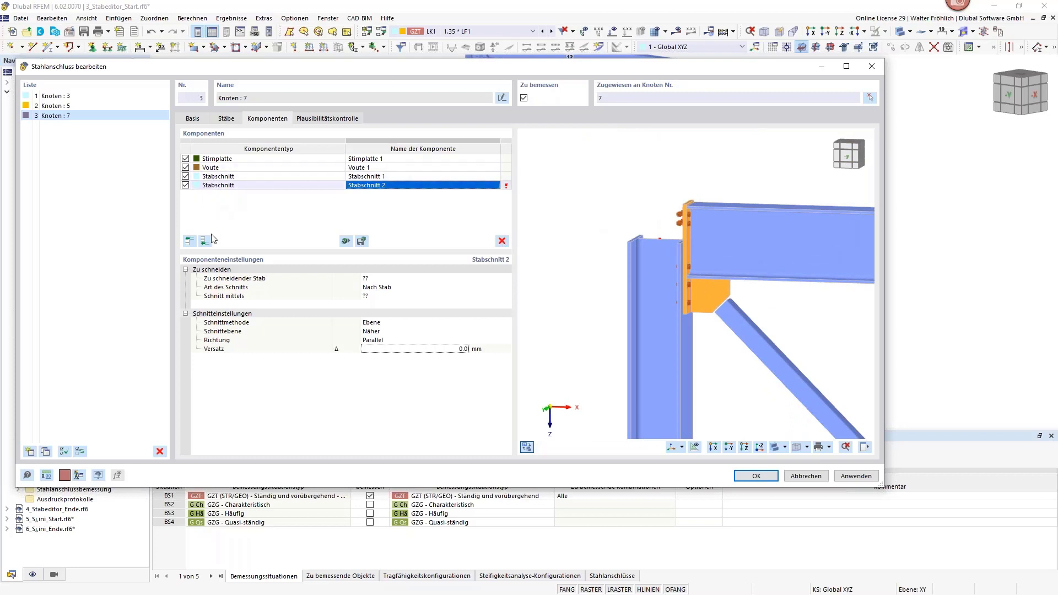
pyautogui.click(389, 287)
pyautogui.click(393, 278)
pyautogui.click(396, 278)
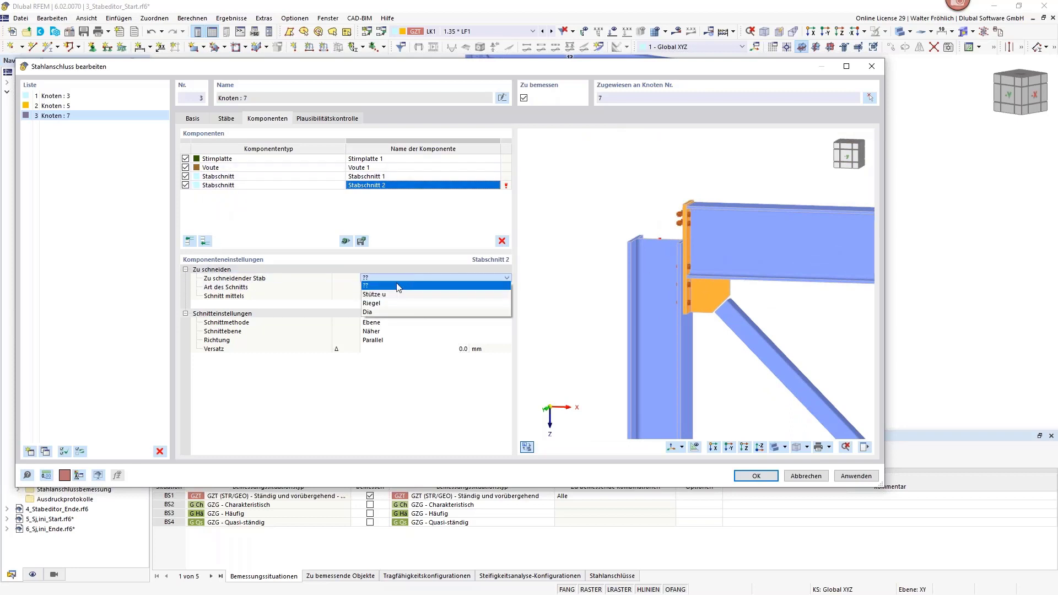
pyautogui.click(385, 298)
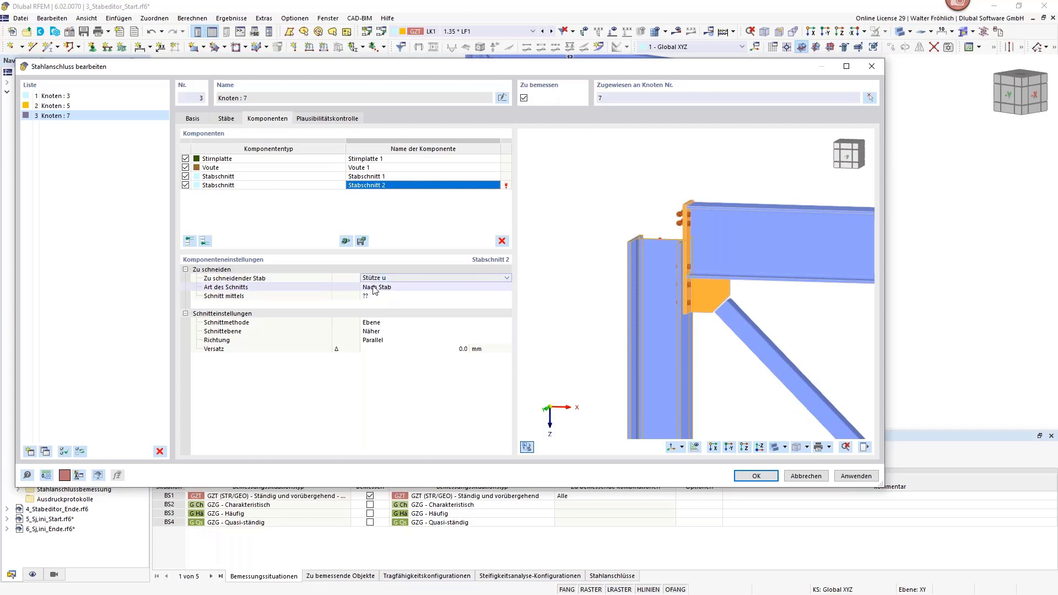
pyautogui.click(376, 296)
pyautogui.click(409, 295)
pyautogui.click(377, 313)
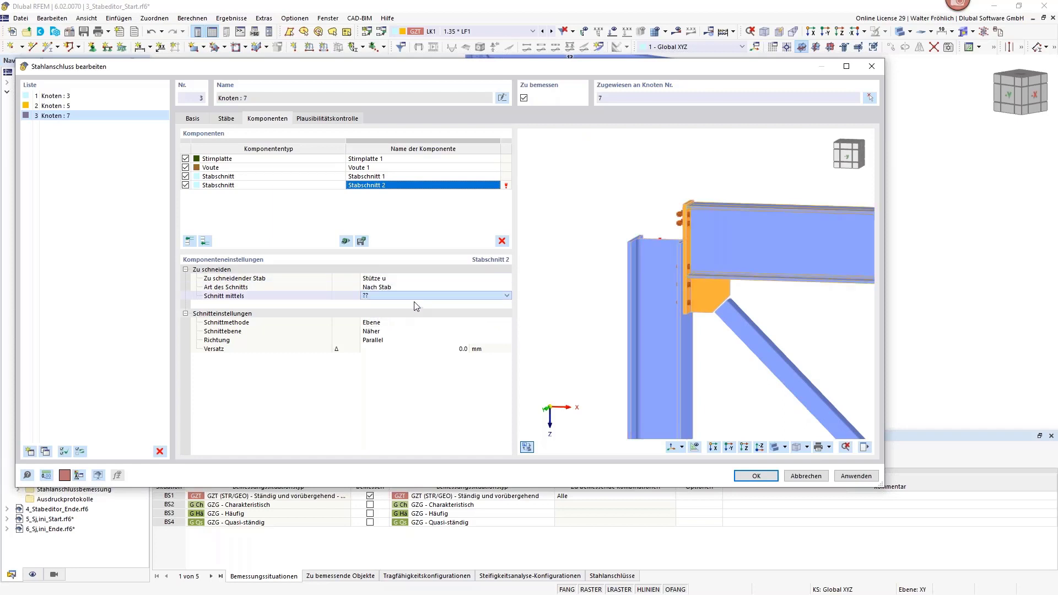
# - Set the column cut's Schnittebene to Weiter entfernt with a Versatz of -50 mm
pyautogui.click(381, 331)
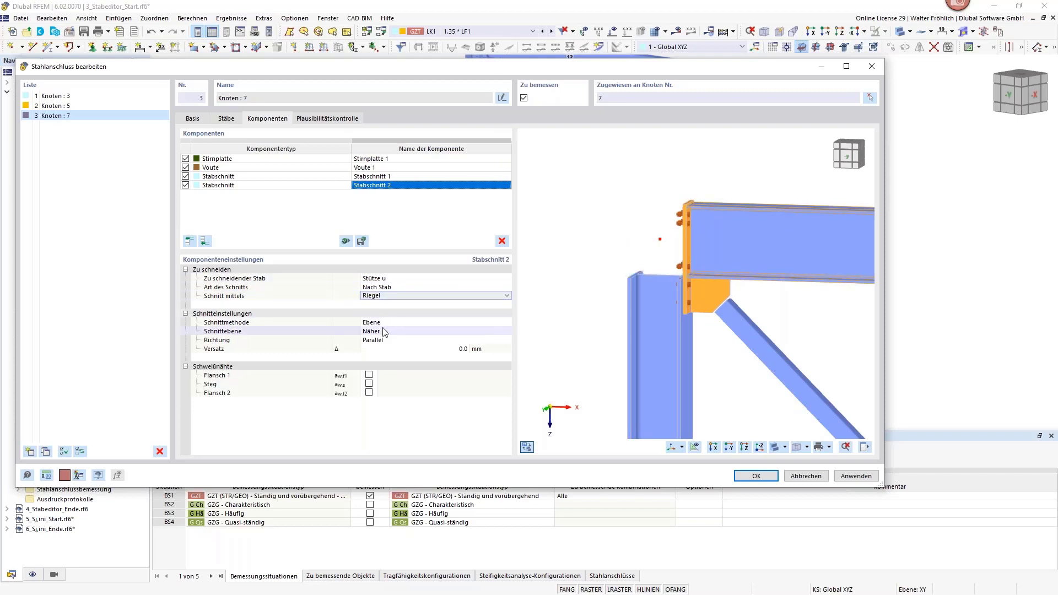
pyautogui.click(385, 331)
pyautogui.click(388, 347)
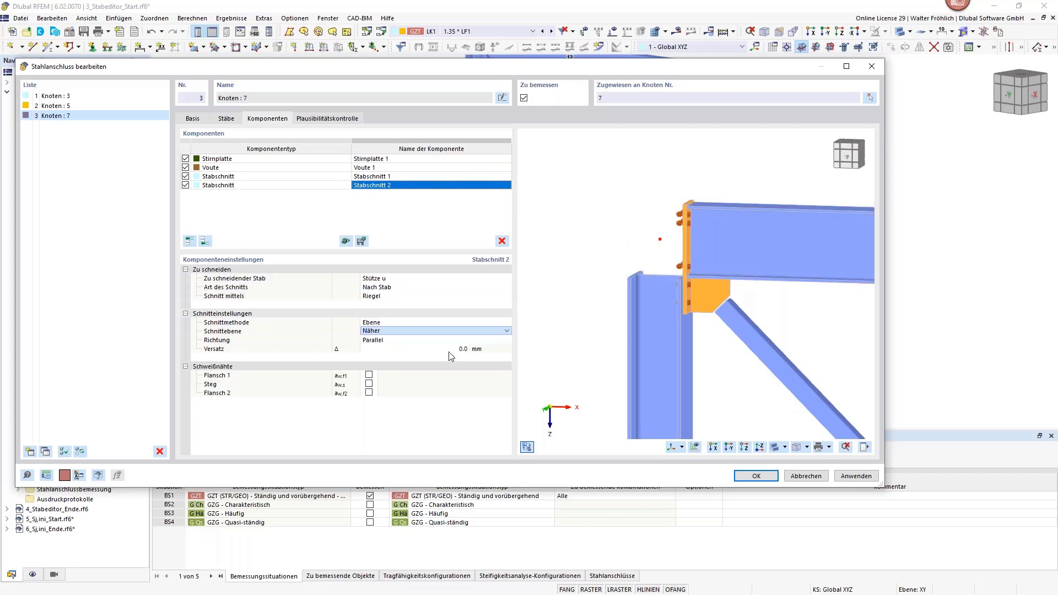
pyautogui.click(453, 348)
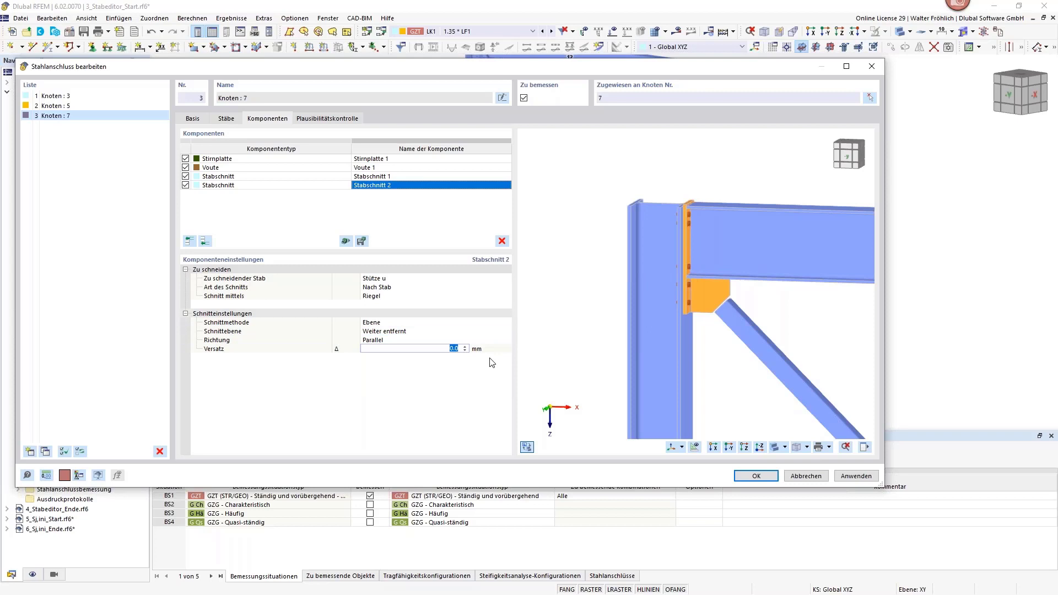
pyautogui.write('-50')
pyautogui.press('Return')
pyautogui.scroll(3, 692, 192)
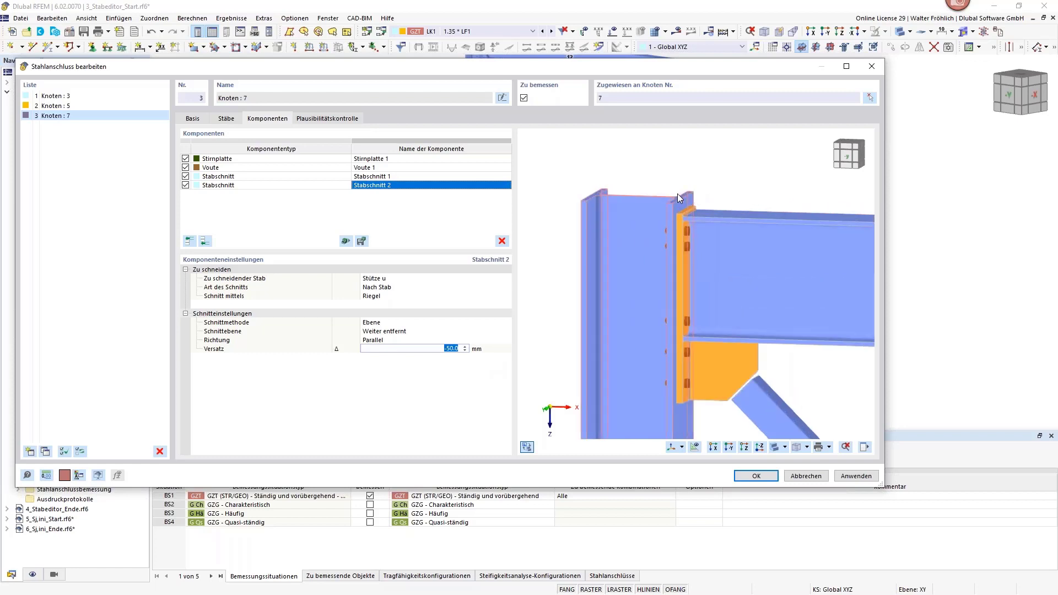
# - Add a Blech component to the node 7 joint and assign it the material 1 - S355H
pyautogui.click(208, 159)
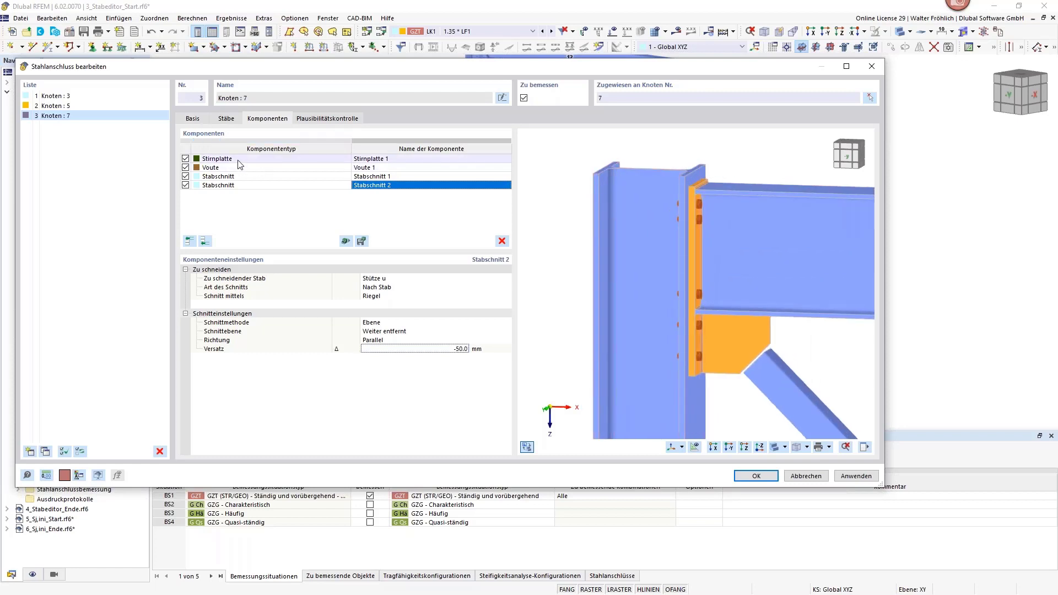
pyautogui.click(215, 168)
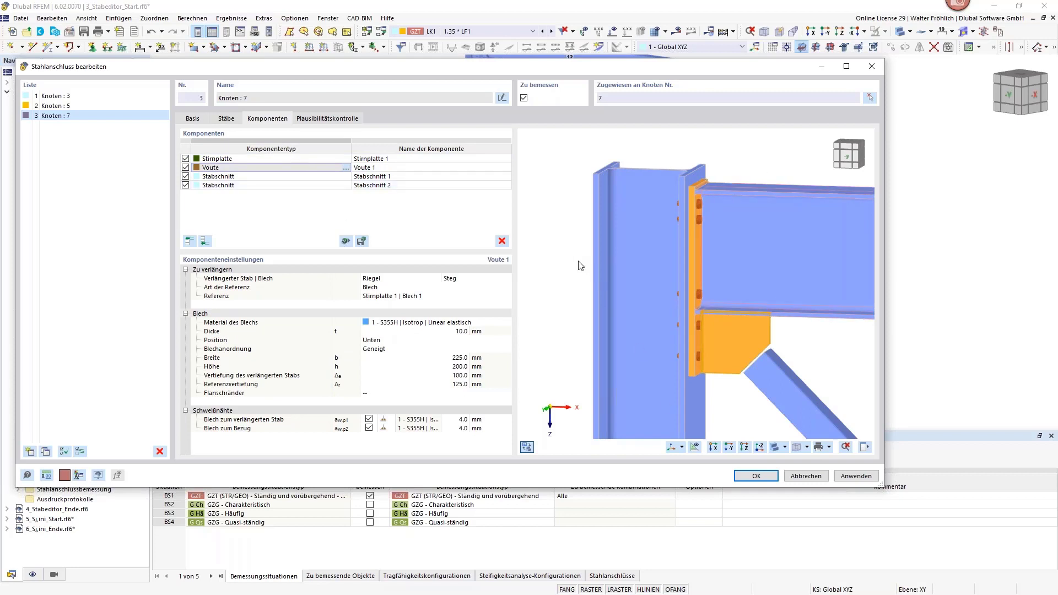
pyautogui.click(266, 211)
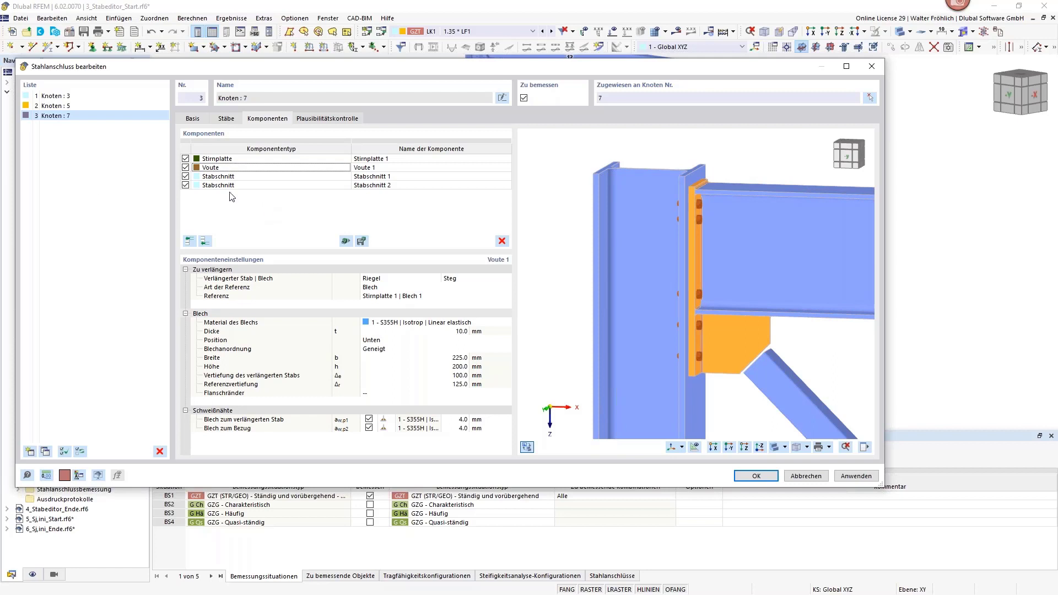
pyautogui.click(207, 244)
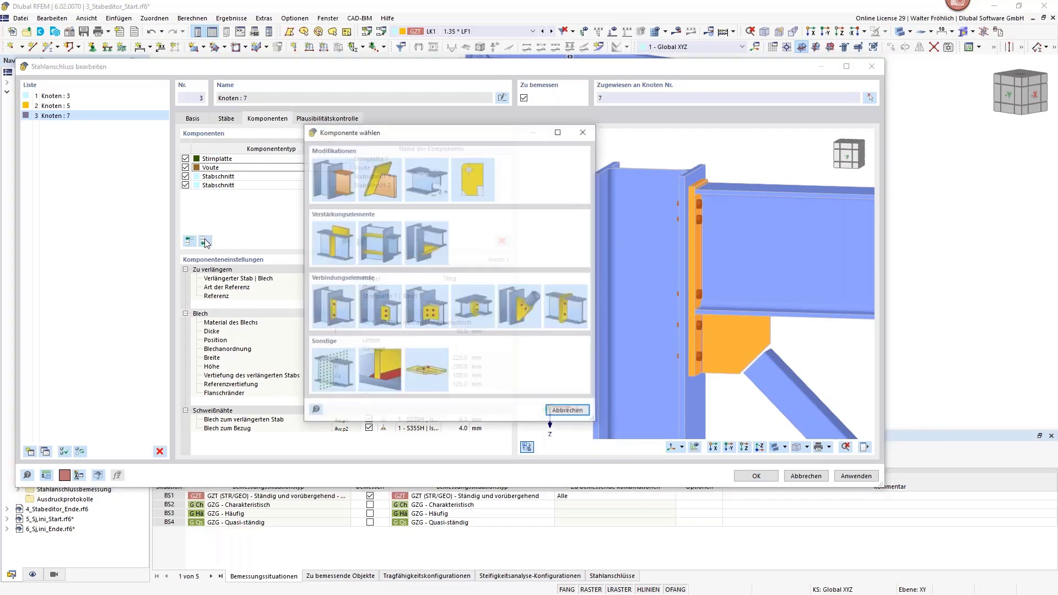
pyautogui.click(344, 243)
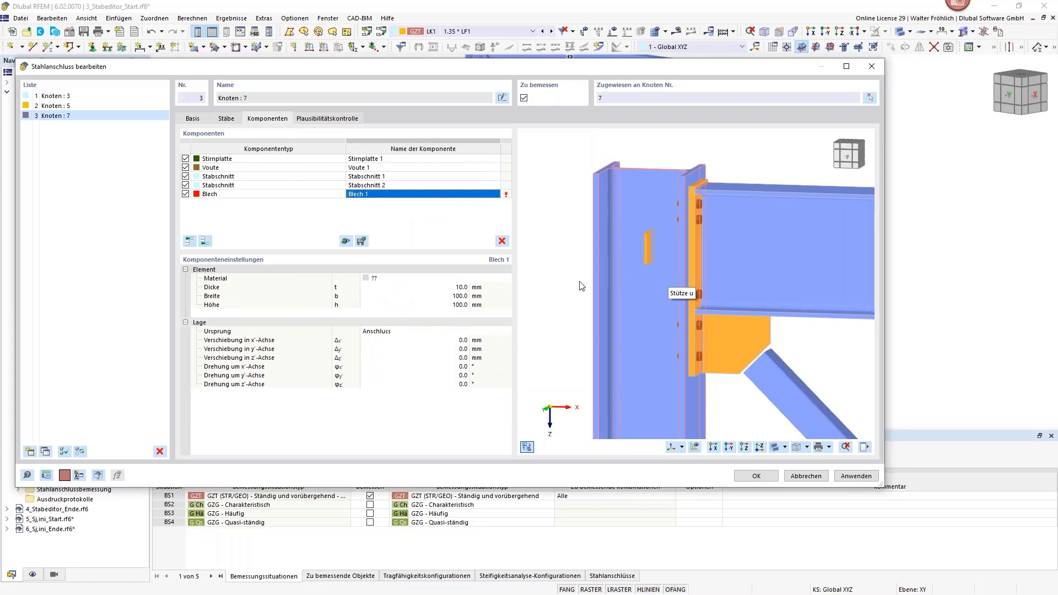
pyautogui.click(472, 278)
pyautogui.click(437, 278)
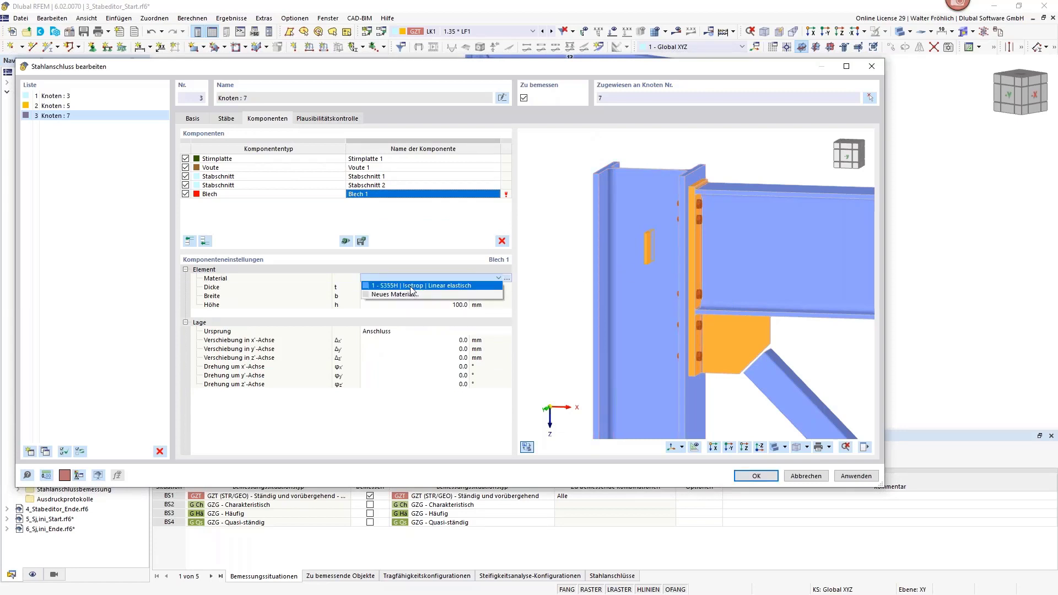
pyautogui.click(431, 285)
# - Set the new Blech's dimensions to 5 mm thickness, 260 mm width and 120 mm height
pyautogui.click(464, 287)
pyautogui.write('5')
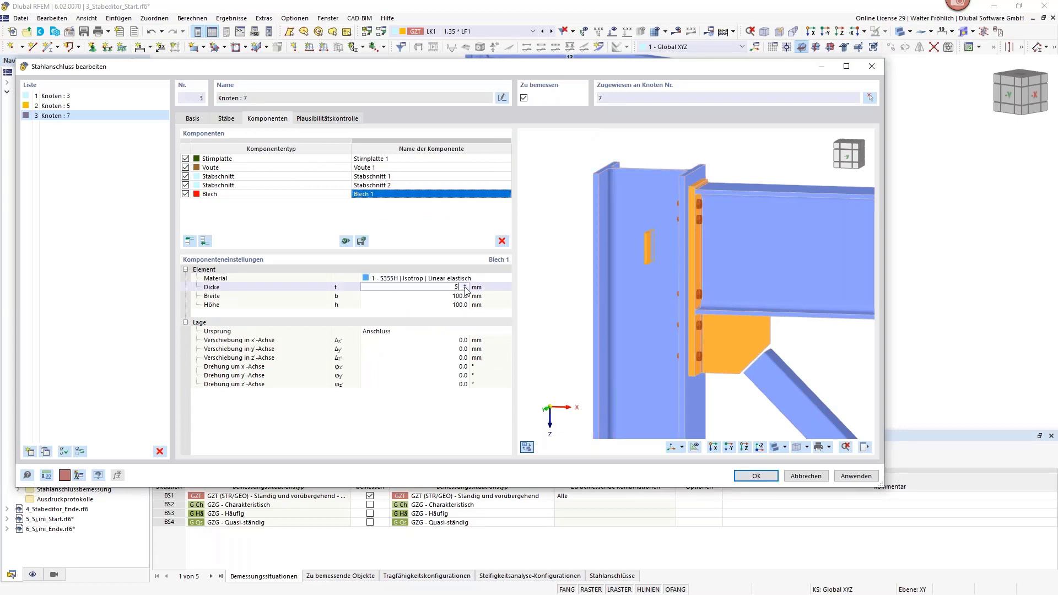
pyautogui.press('Tab')
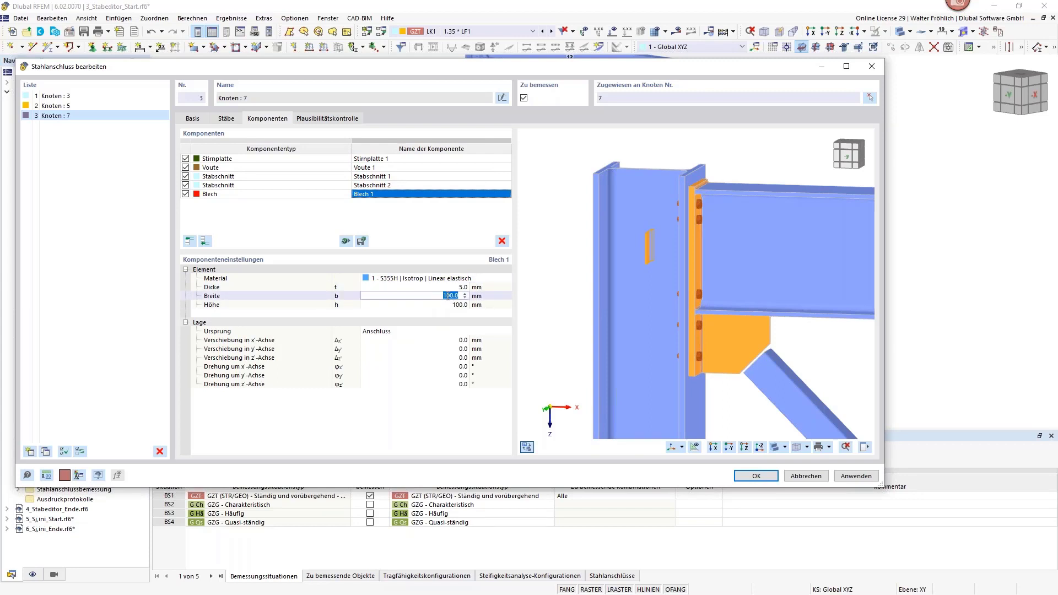
pyautogui.write('260')
pyautogui.press('Tab')
pyautogui.write('120')
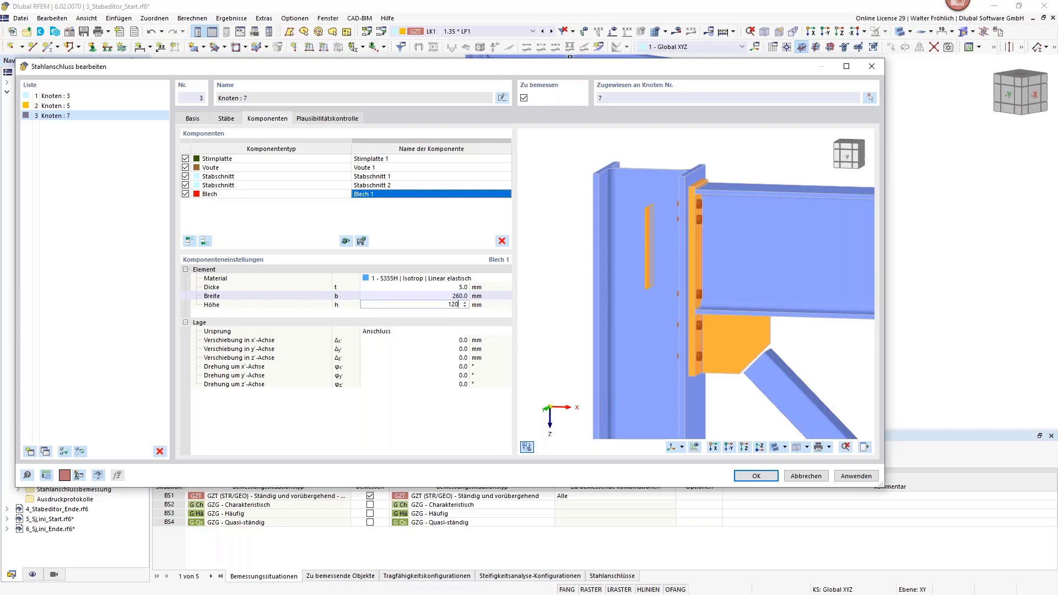
pyautogui.press('Tab')
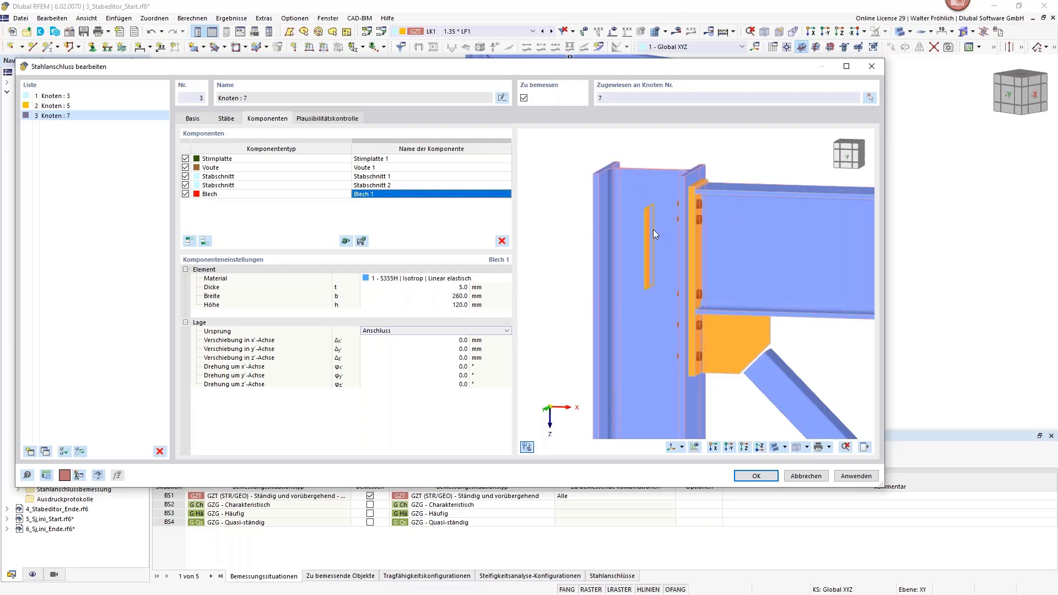
# - Set the new Blech's Ursprung to Blech and choose Voute 1 | Blech 1 as its reference plate
pyautogui.scroll(1, 647, 228)
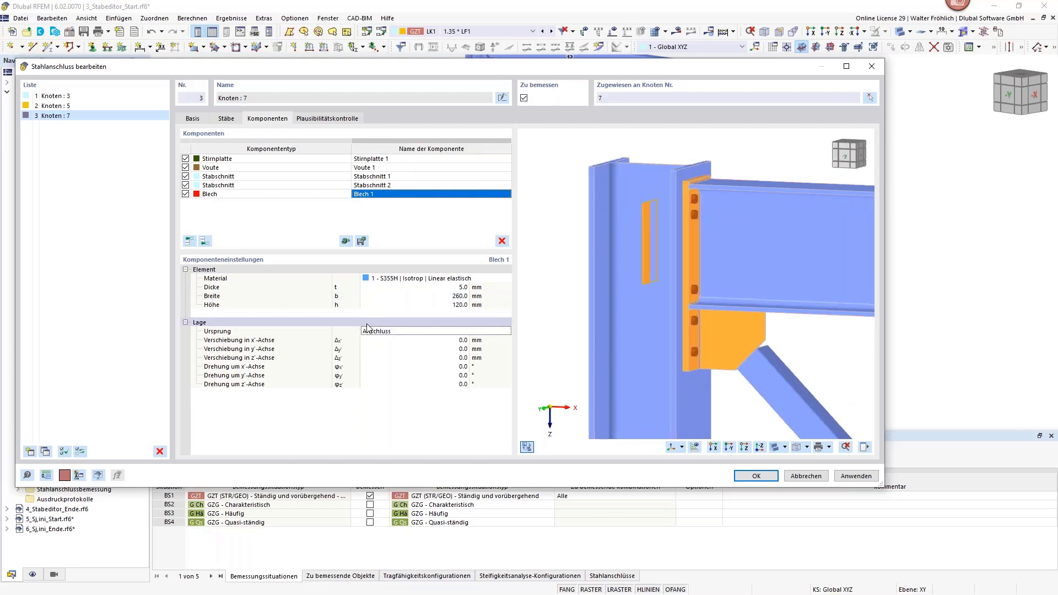
pyautogui.click(388, 331)
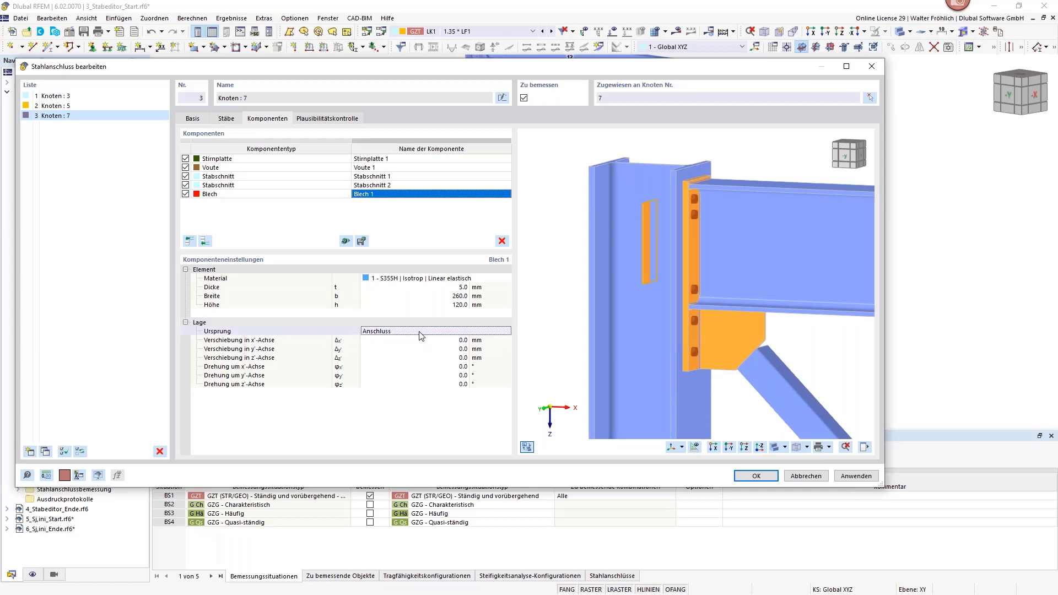
pyautogui.click(457, 331)
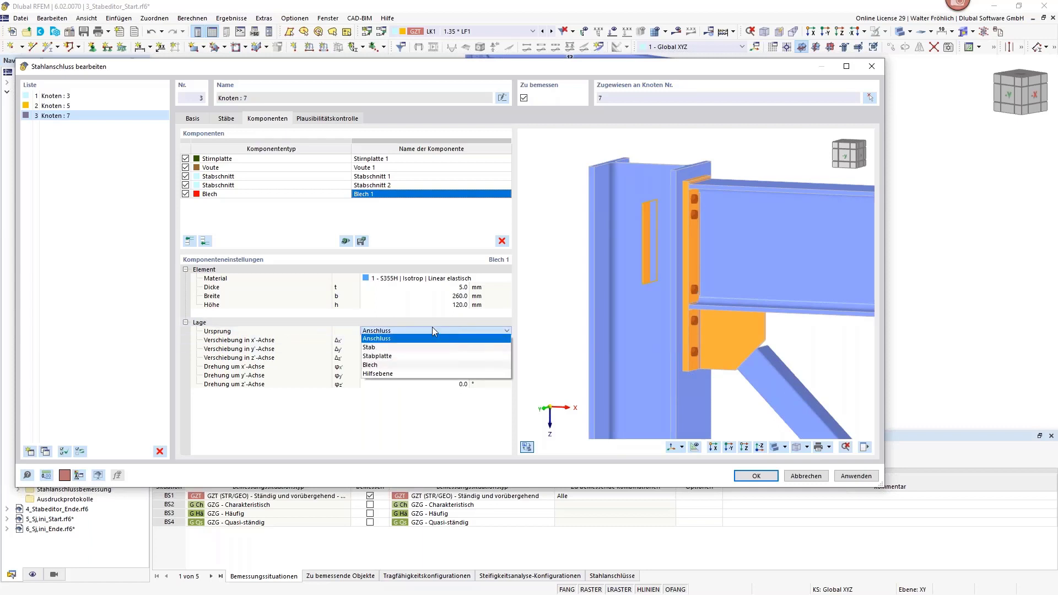
pyautogui.click(381, 366)
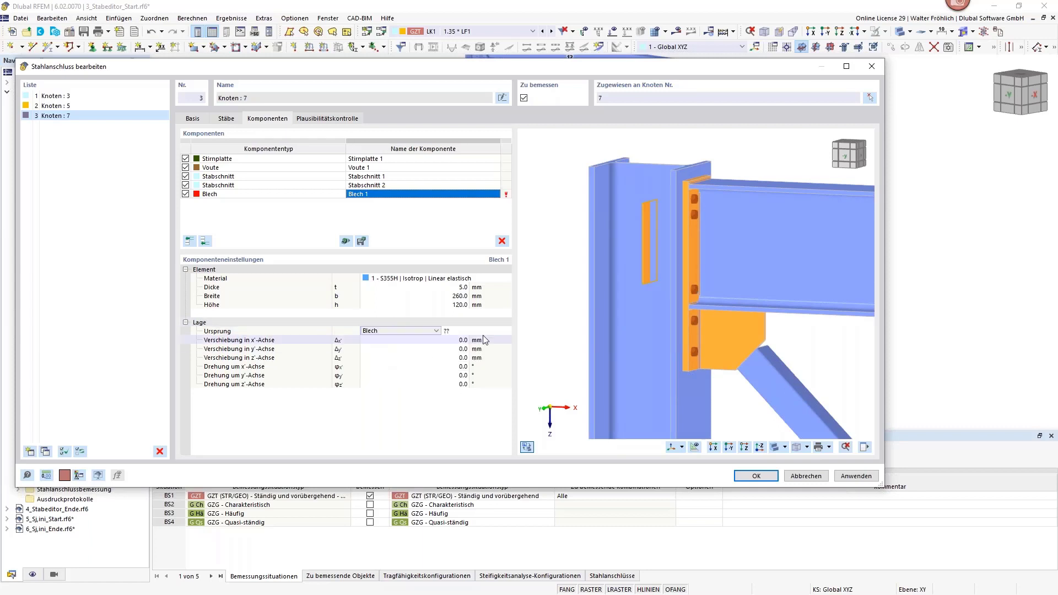
pyautogui.click(489, 331)
pyautogui.click(491, 332)
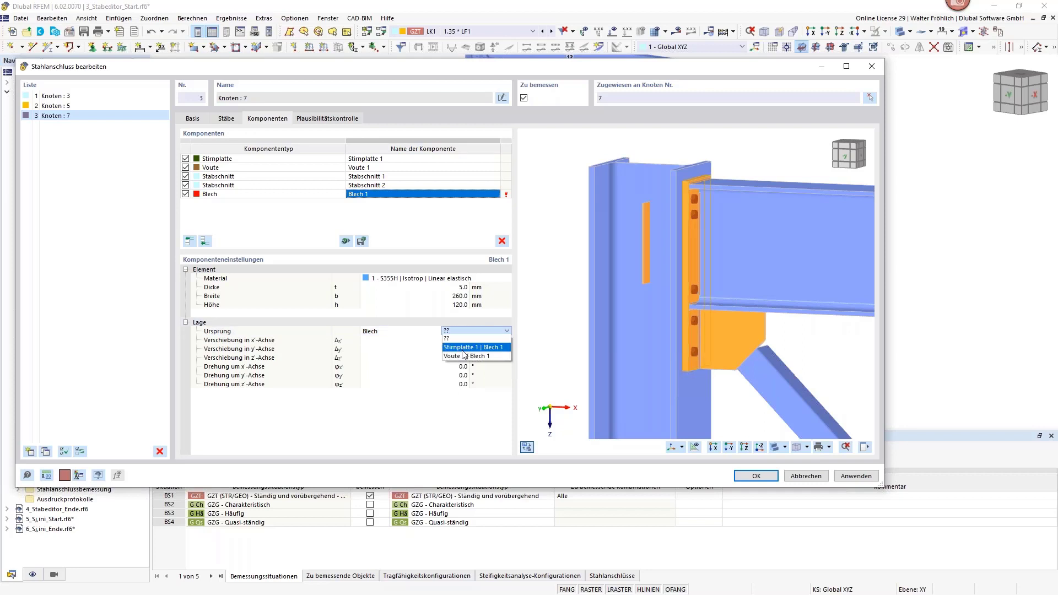
pyautogui.click(496, 356)
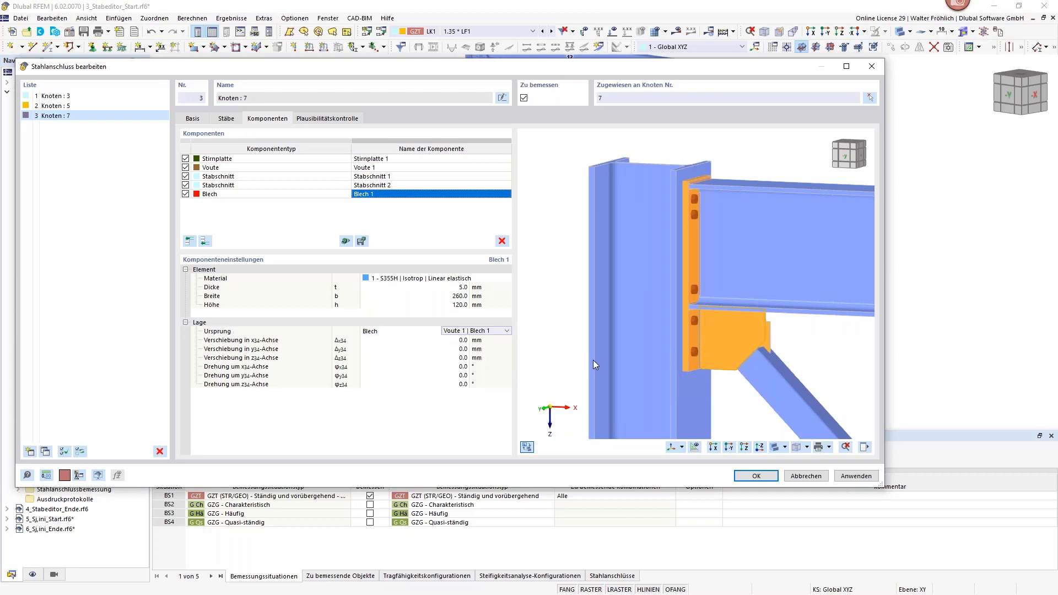
# - Offset the new Blech from the Voute plate by 63 mm in x, 45 mm in y and 7.5 mm in z
pyautogui.scroll(-2, 696, 360)
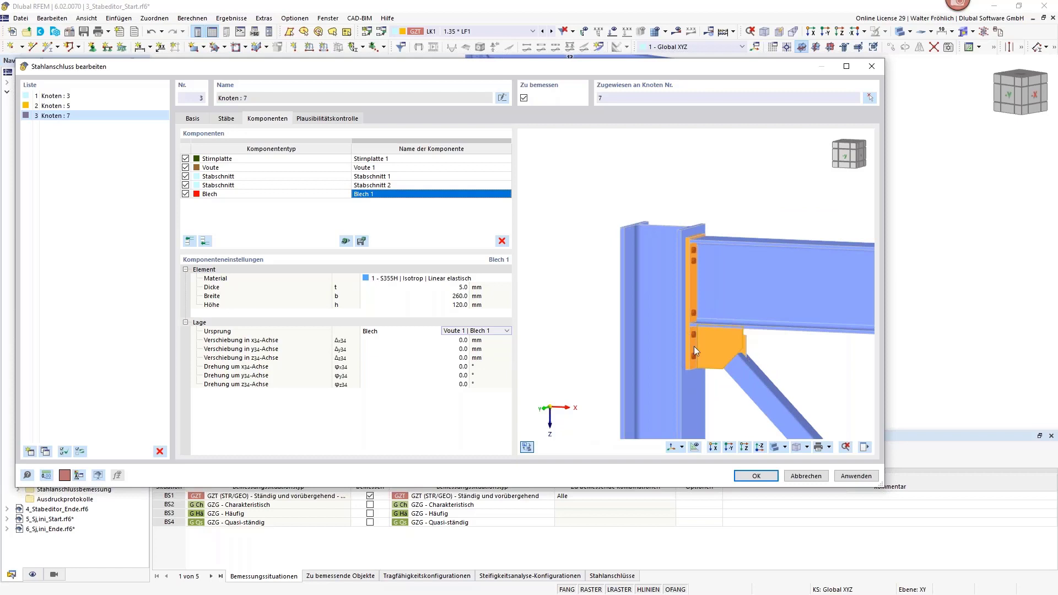
pyautogui.scroll(2, 743, 368)
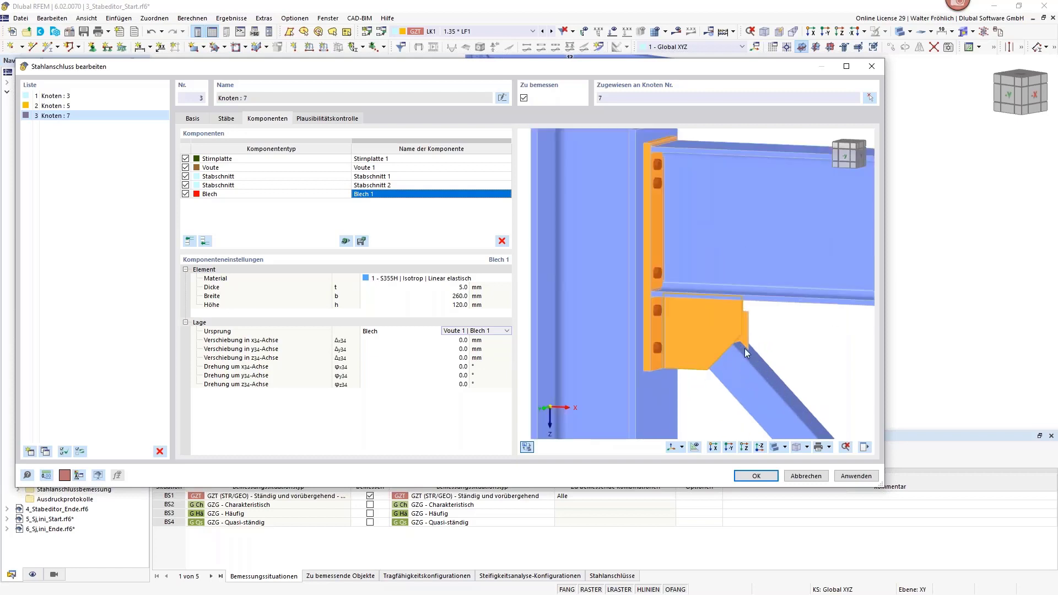
pyautogui.scroll(-2, 745, 348)
pyautogui.scroll(1, 745, 365)
pyautogui.scroll(1, 747, 366)
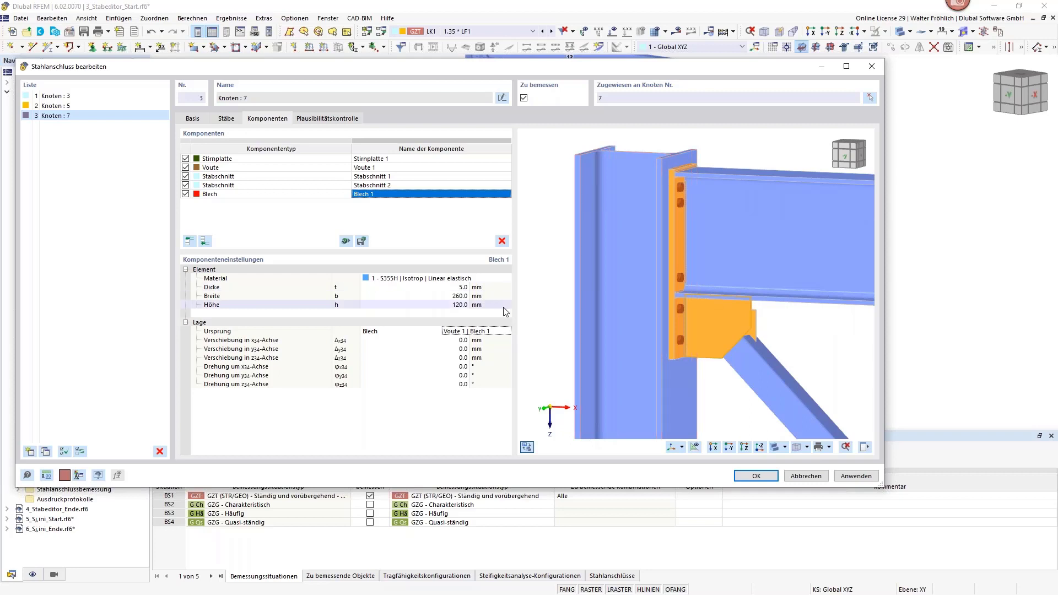
pyautogui.click(444, 340)
pyautogui.write('6')
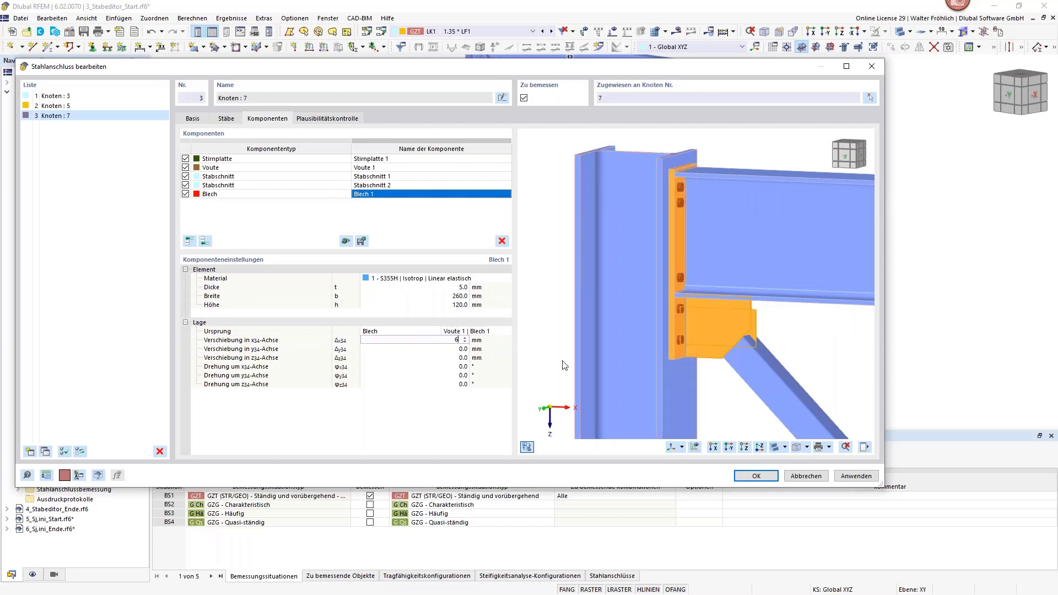
pyautogui.write('3')
pyautogui.press('Tab')
pyautogui.write('4')
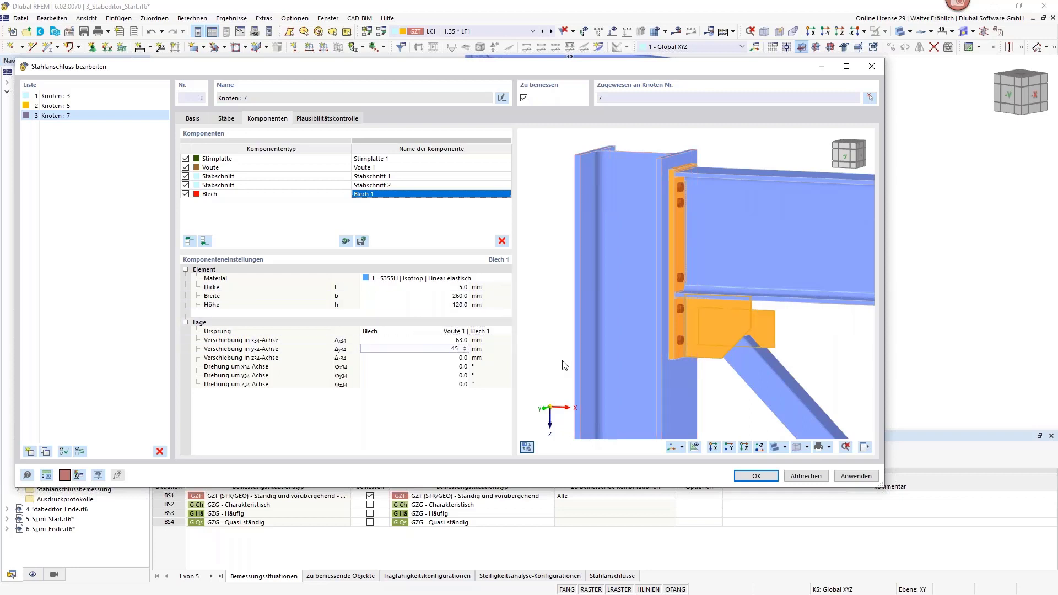
pyautogui.press('Tab')
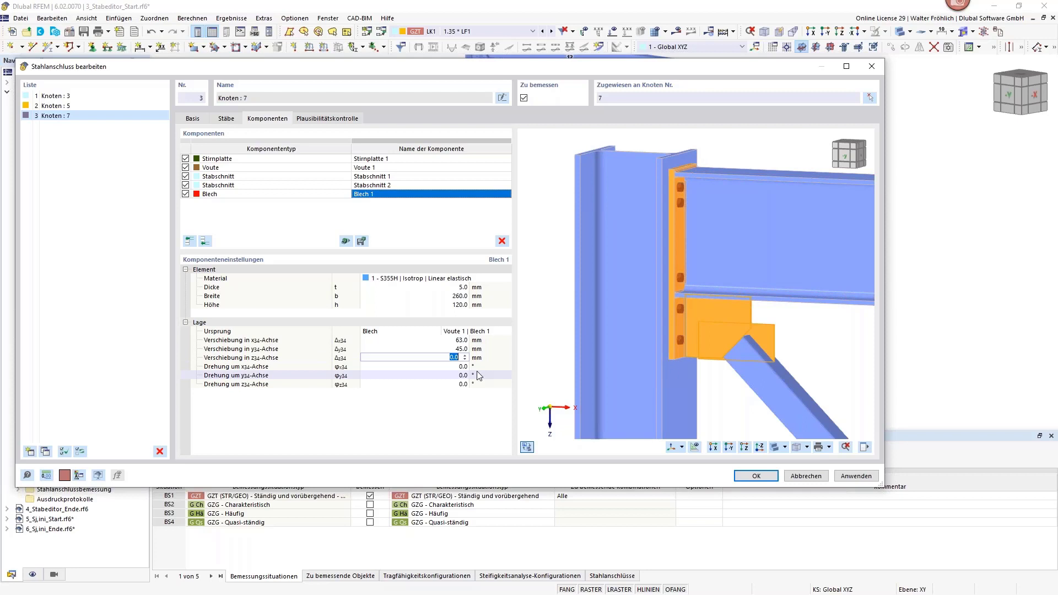
pyautogui.write('7,5')
pyautogui.press('Tab')
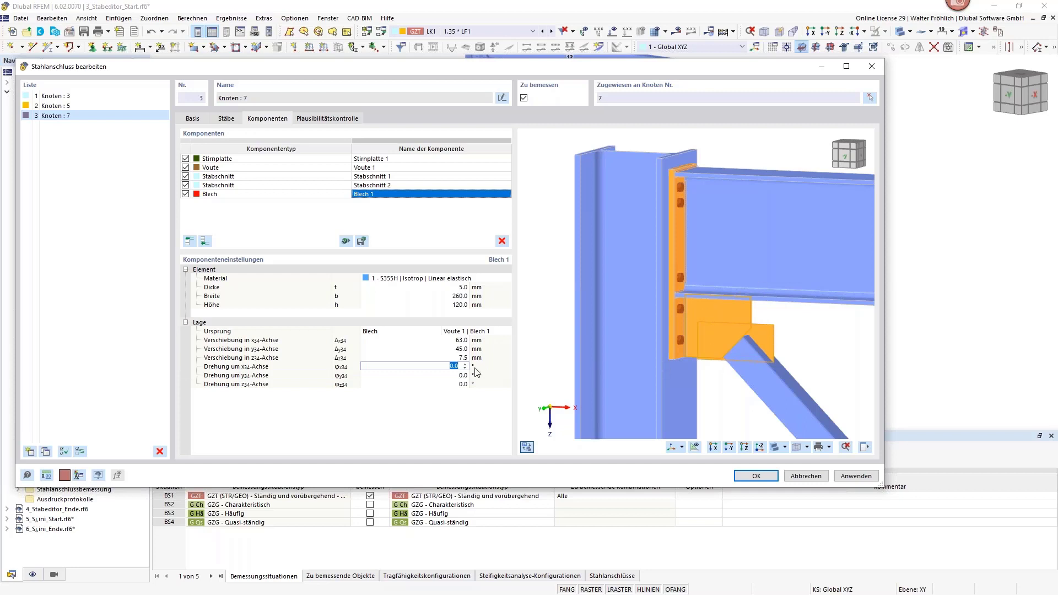
# - Rotate the new Blech by 45° about its z-axis and inspect its position at the diagonal
pyautogui.press('Tab')
pyautogui.press('Tab')
pyautogui.write('45')
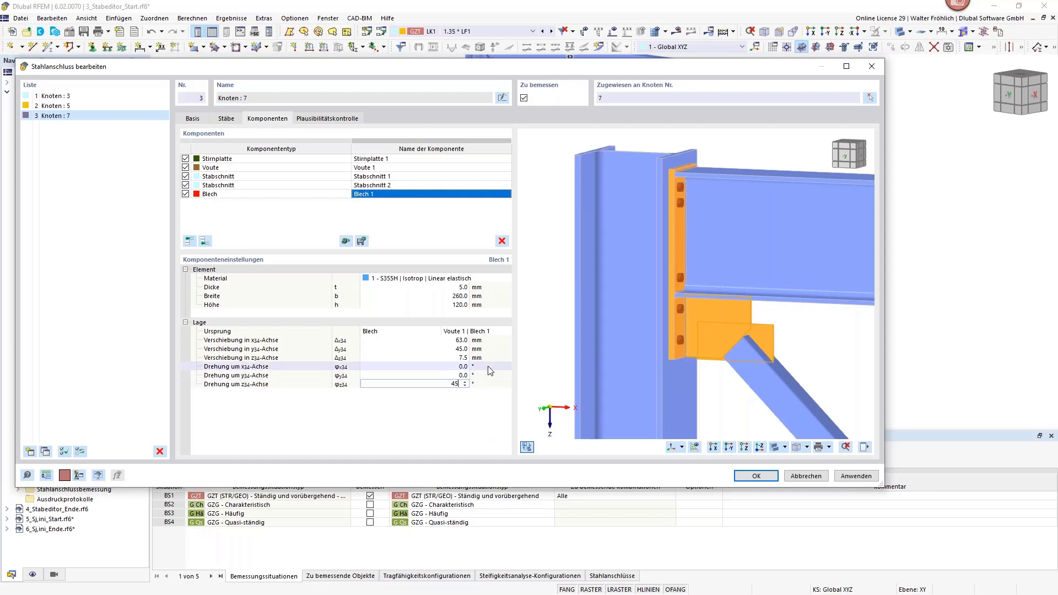
pyautogui.press('Return')
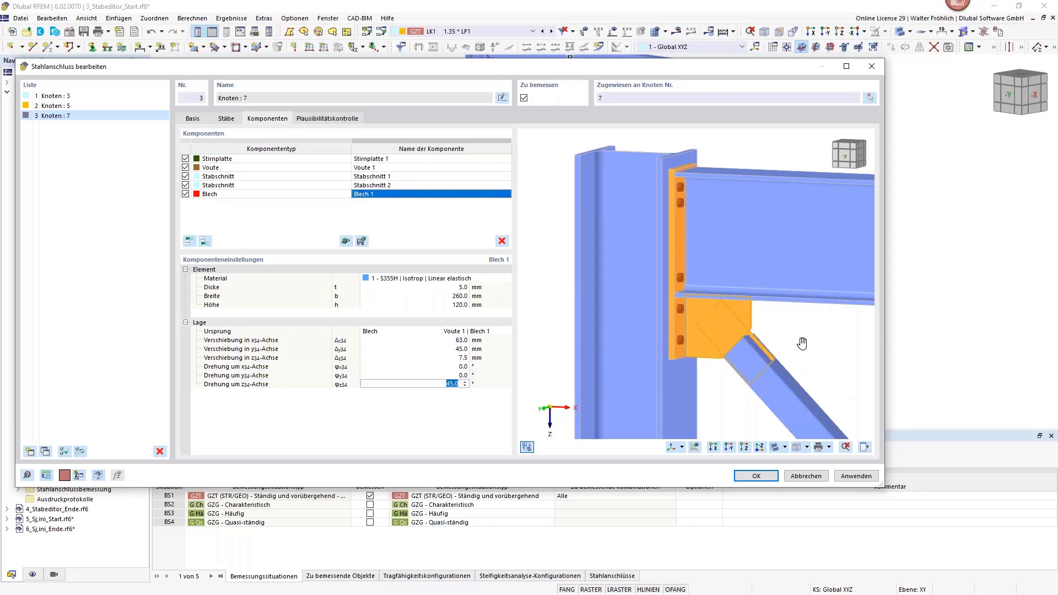
pyautogui.scroll(2, 801, 343)
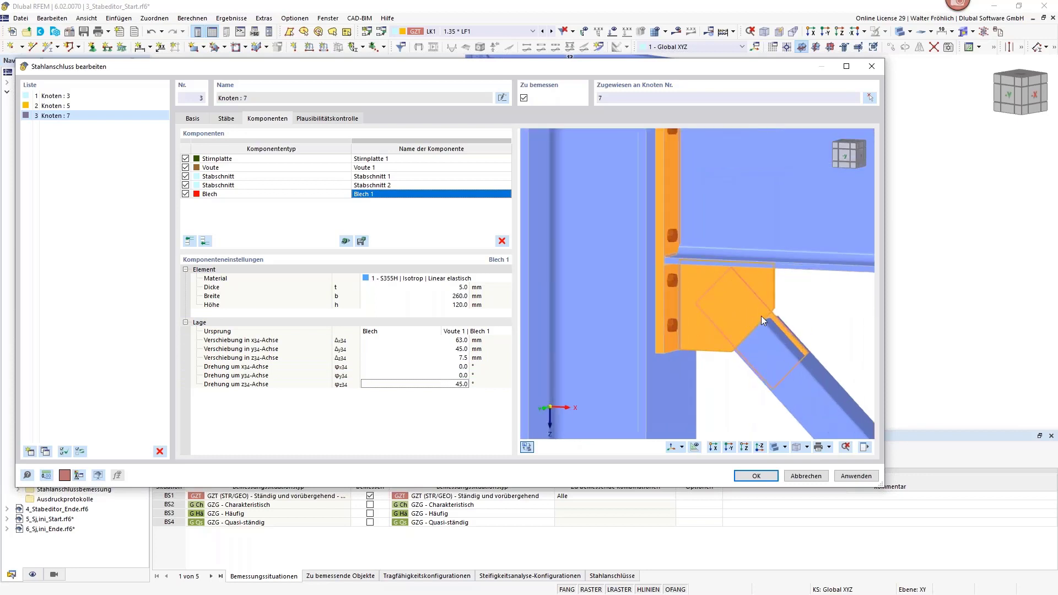
pyautogui.keyDown('ctrl'); pyautogui.moveTo(819, 339); pyautogui.dragTo(771, 325, button='middle'); pyautogui.keyUp('ctrl')
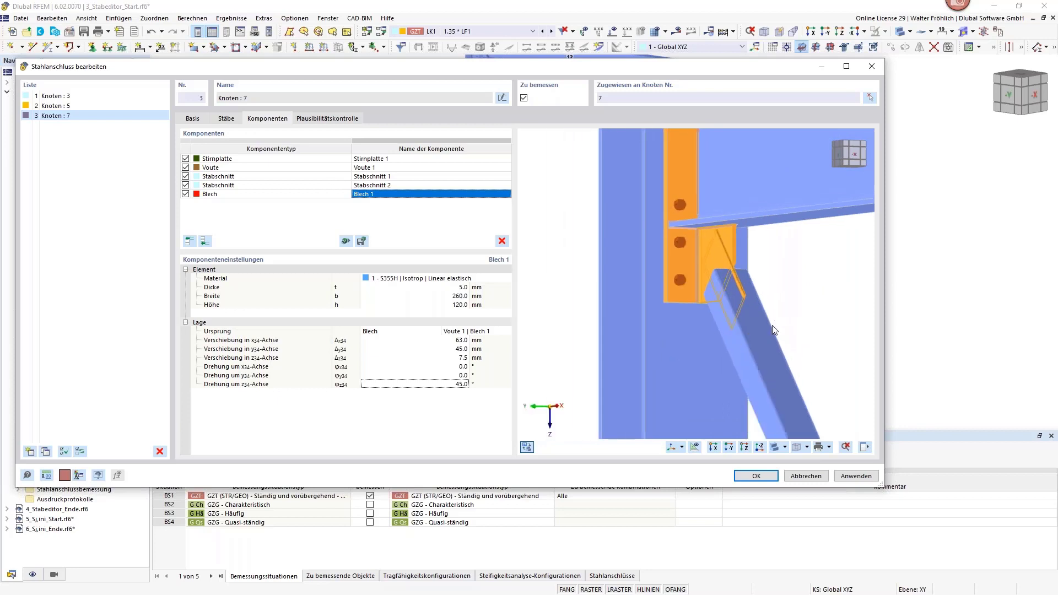
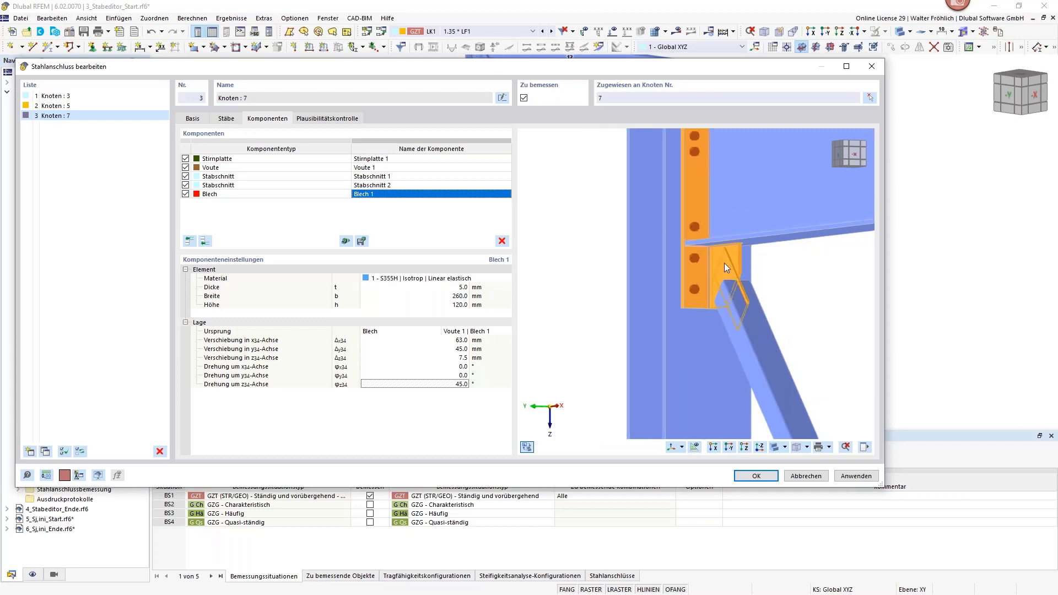
# - Check the eccentricity at the connection for the member Dia, leaving its definition without changes
pyautogui.click(226, 119)
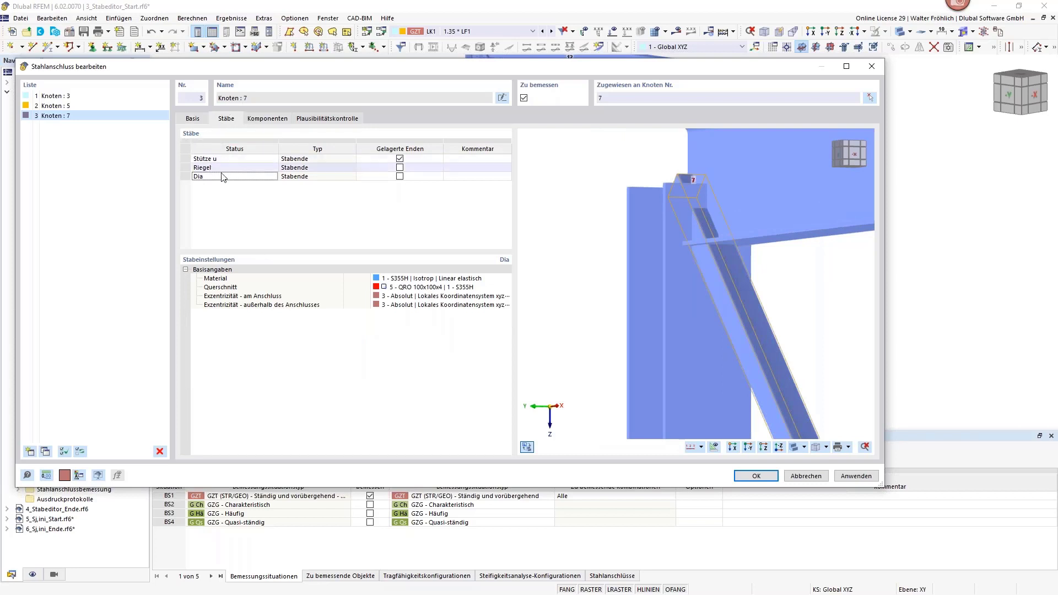
pyautogui.click(446, 297)
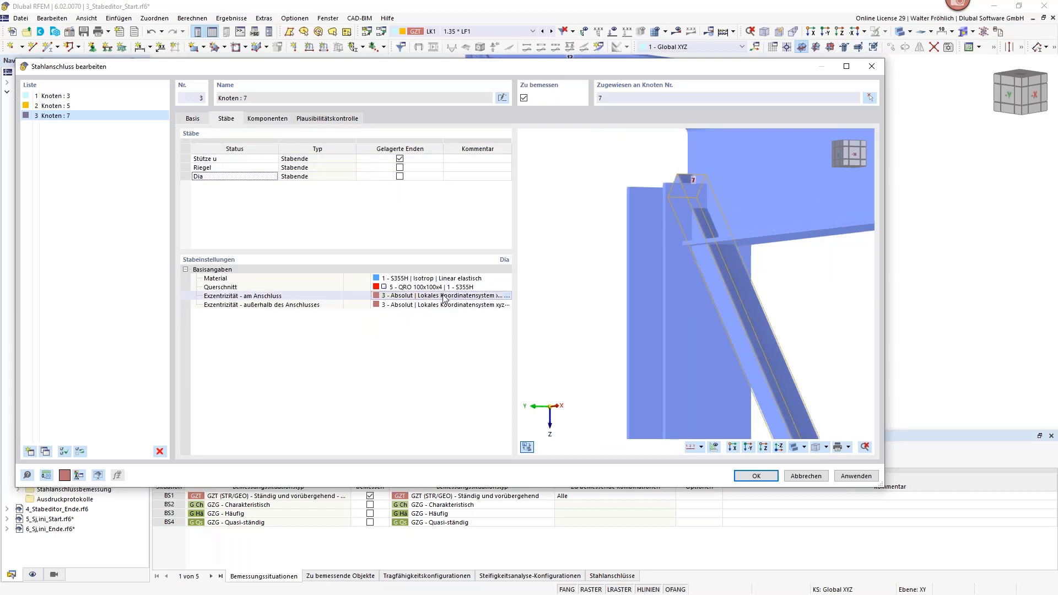
pyautogui.click(506, 296)
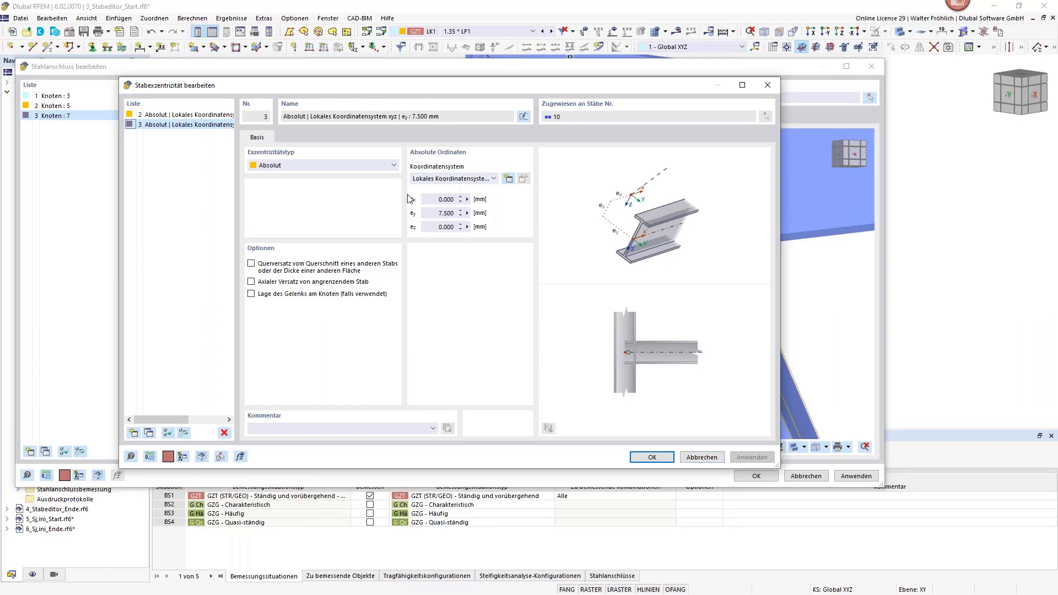
pyautogui.click(701, 458)
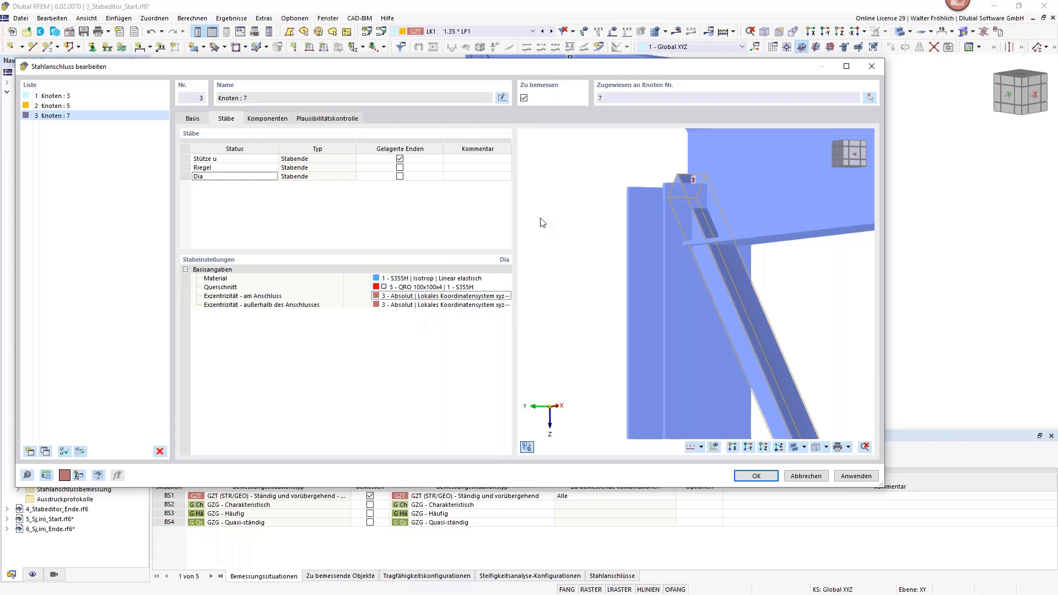
# - Add another Stabschnitt component at the end of the list and choose Dia as the member to cut
pyautogui.click(270, 118)
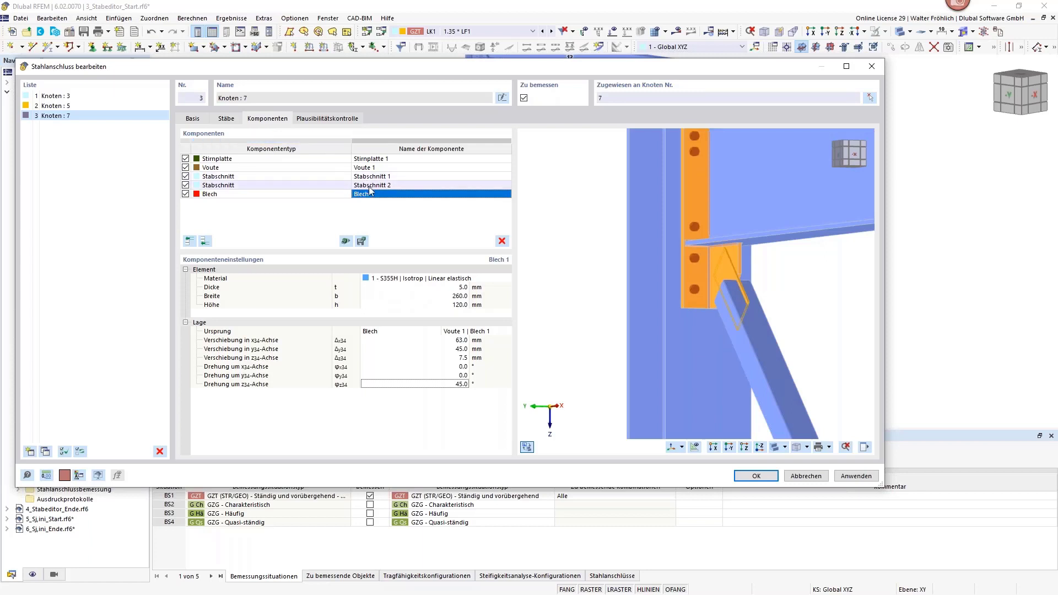
pyautogui.click(204, 241)
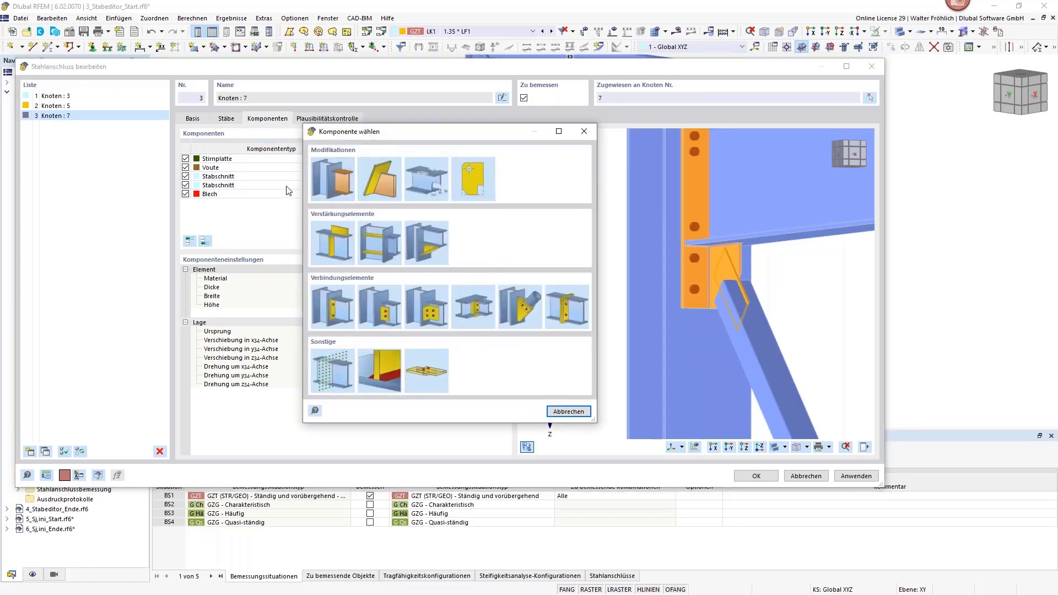
pyautogui.click(330, 186)
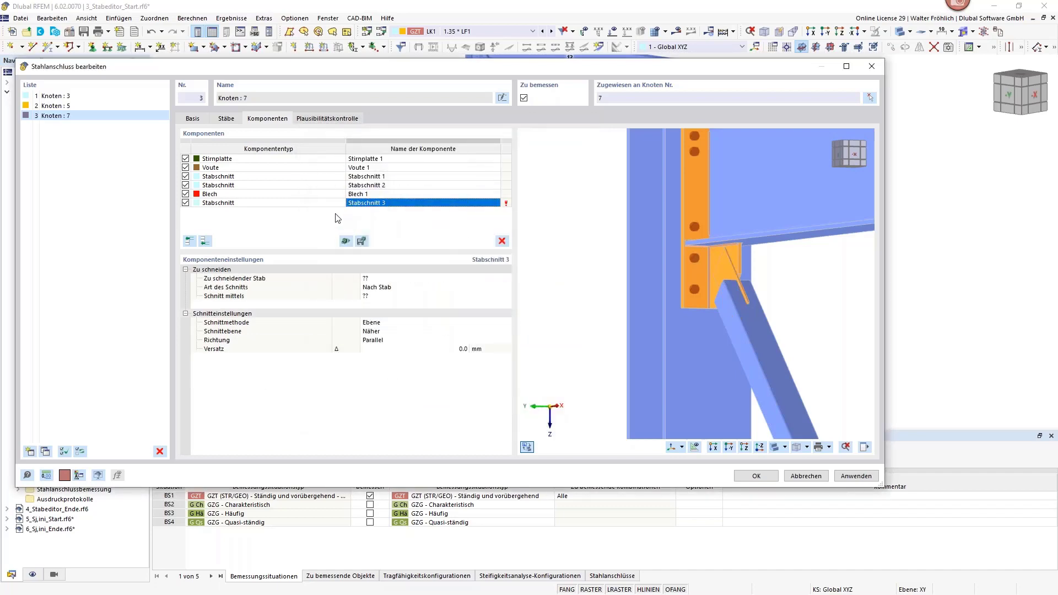
pyautogui.click(388, 277)
pyautogui.click(416, 280)
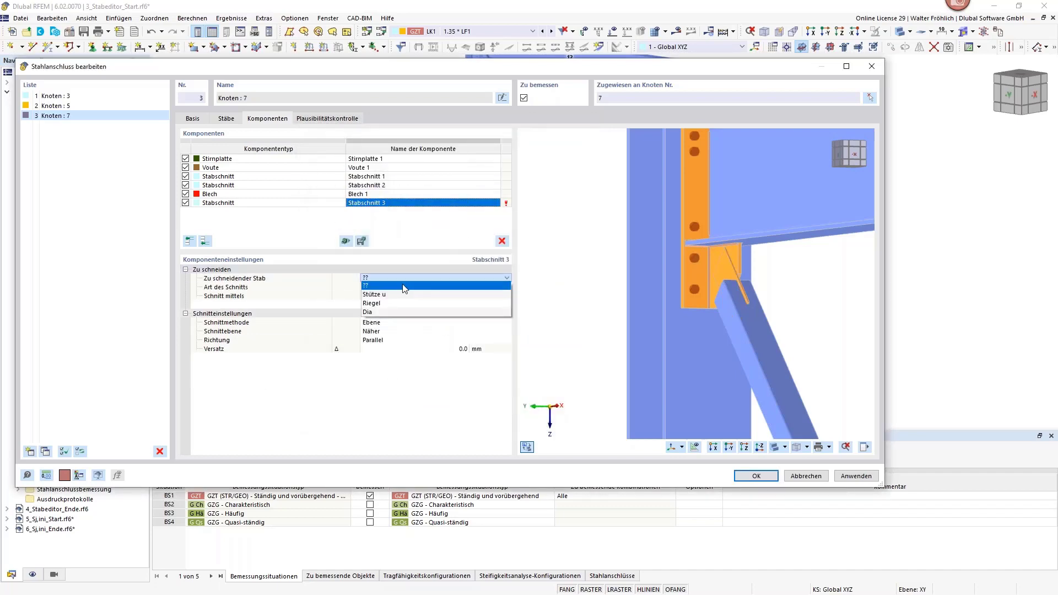
pyautogui.click(380, 312)
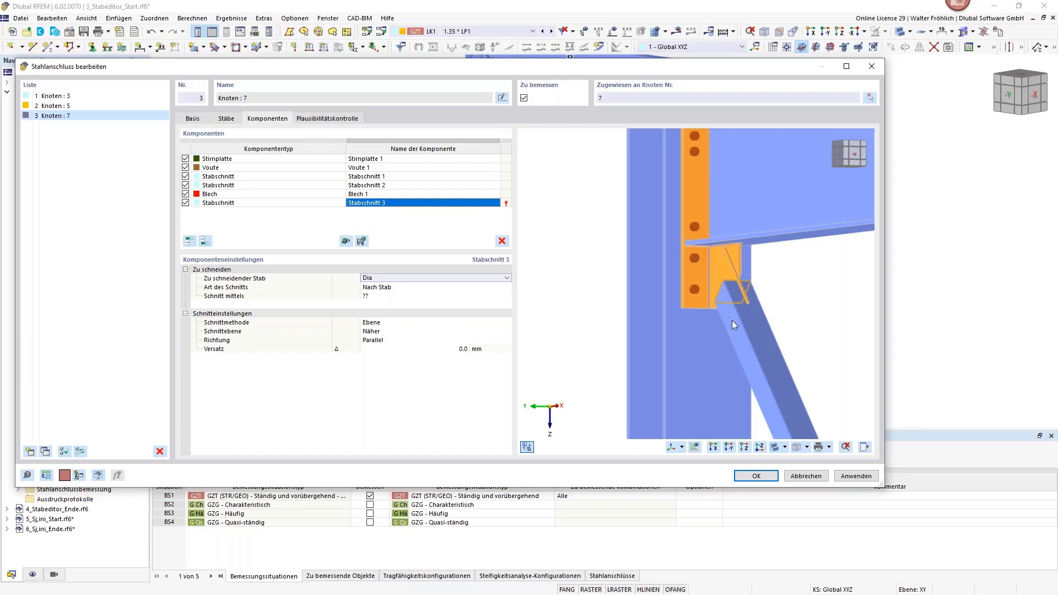
# - Set the Dia cut's Art des Schnitts to Nach Platte, using Blech 1 as the cutting plate
pyautogui.click(396, 286)
pyautogui.click(401, 287)
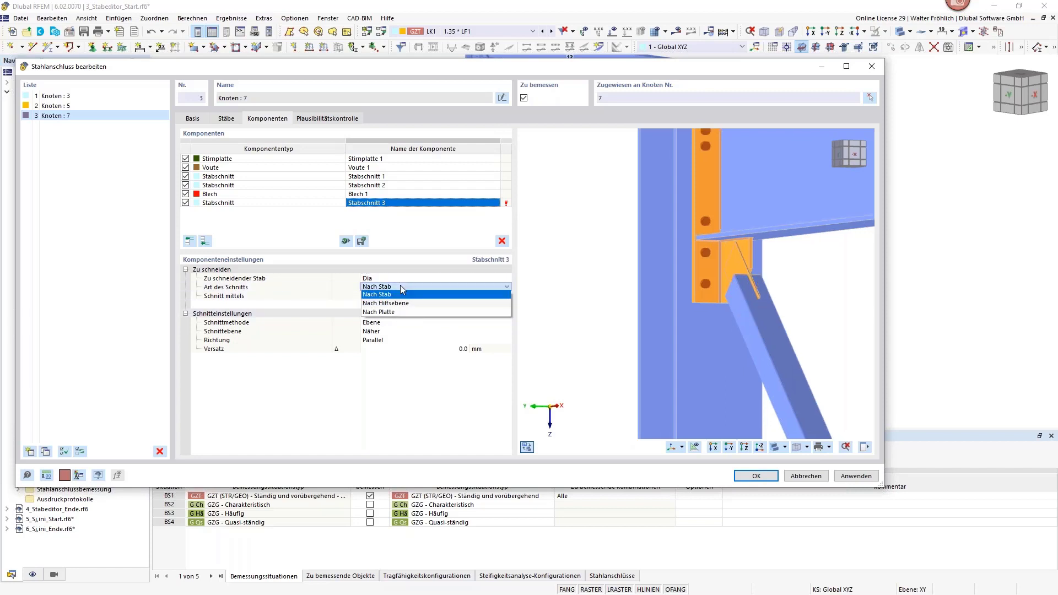
pyautogui.click(380, 312)
pyautogui.click(388, 297)
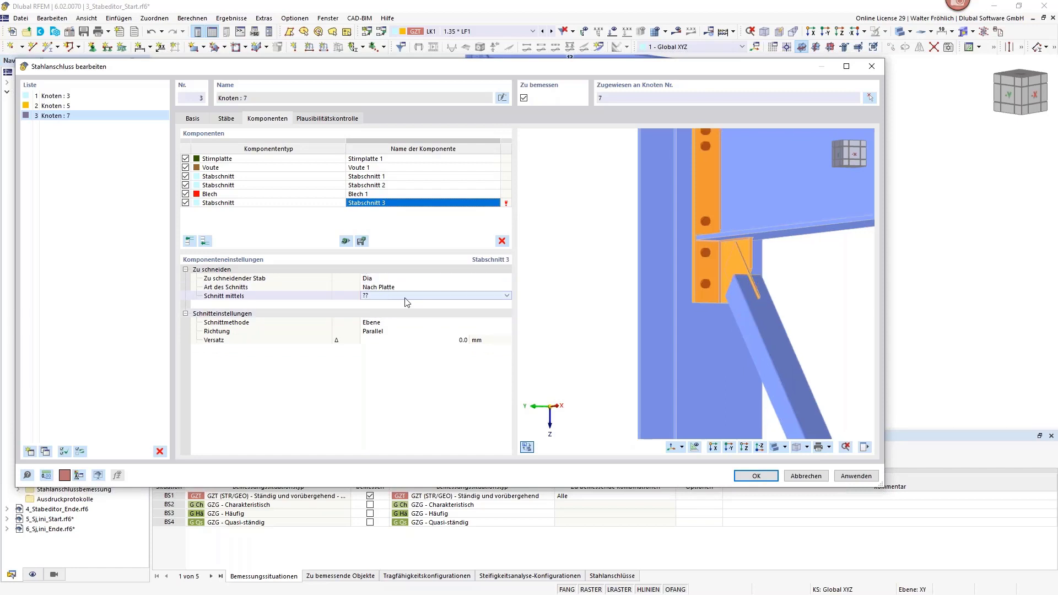
pyautogui.click(406, 302)
pyautogui.click(388, 326)
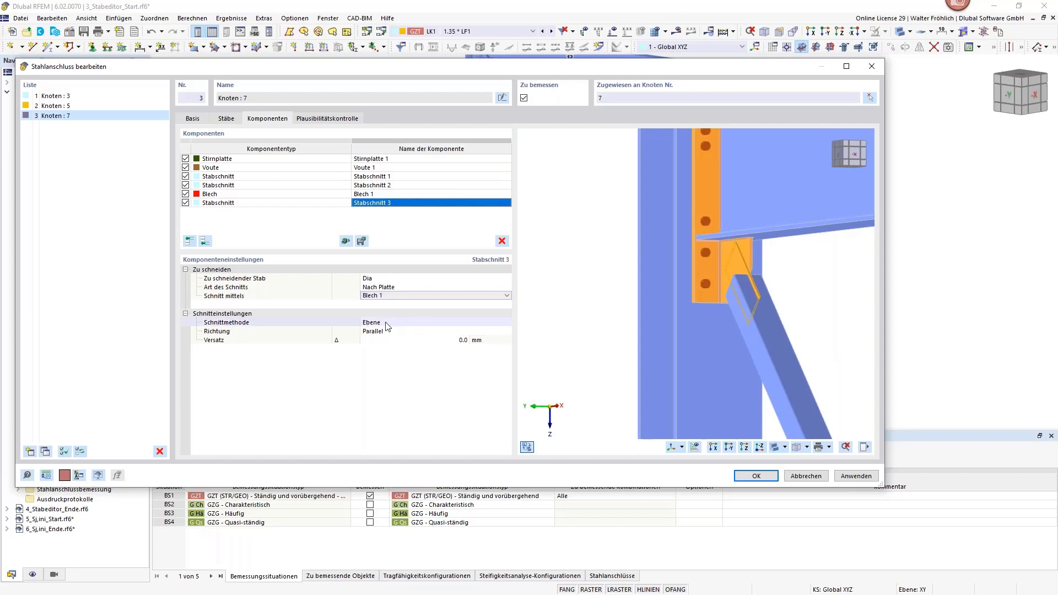
# - Set the Schnittmethode of the diagonal's cut Stabschnitt 3 to Fläche
pyautogui.click(387, 323)
pyautogui.click(368, 323)
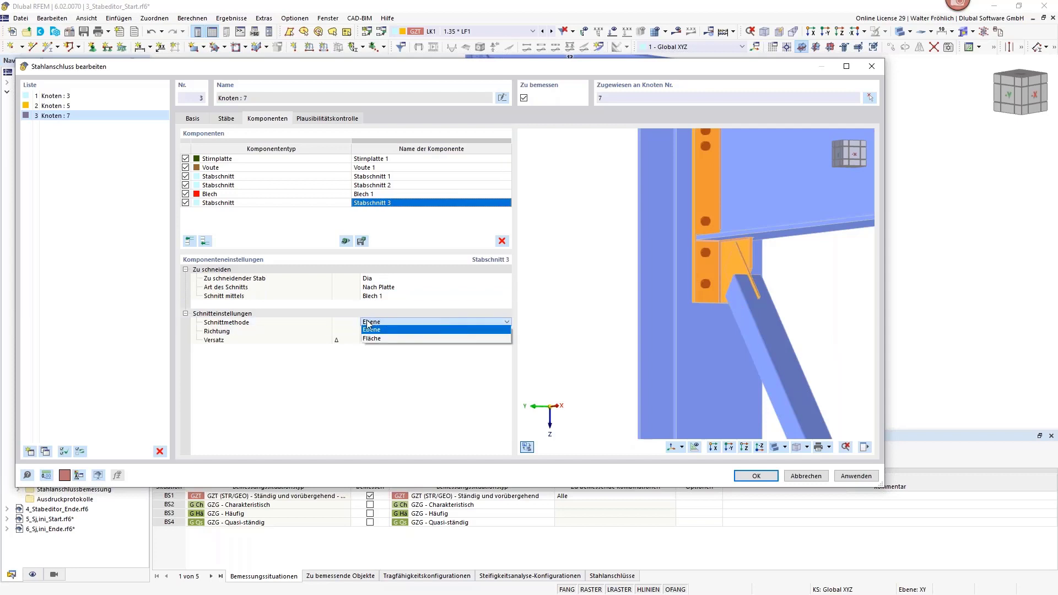
pyautogui.click(762, 317)
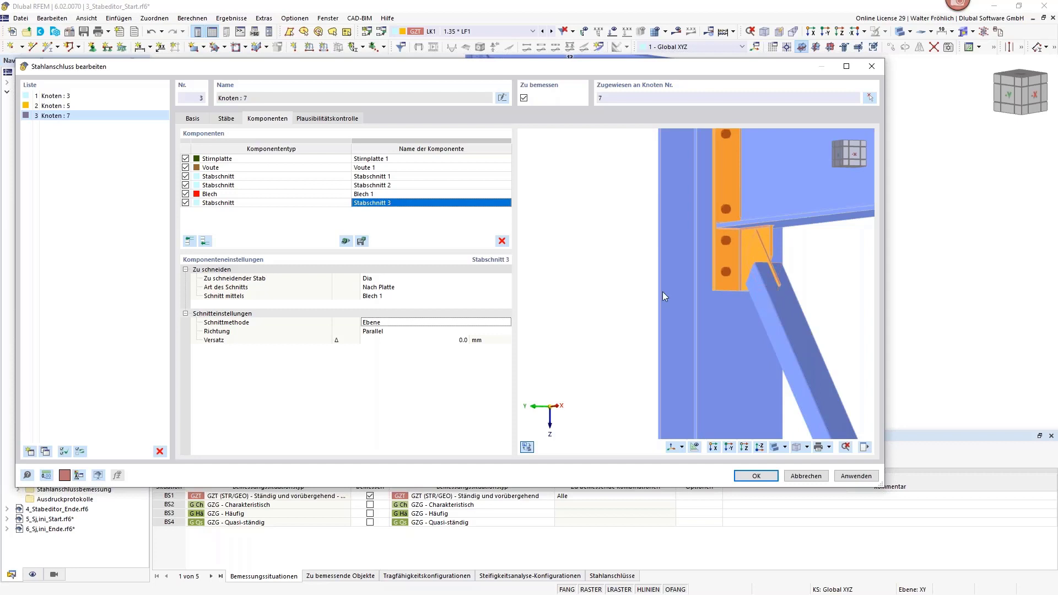
pyautogui.moveTo(789, 321); pyautogui.dragTo(775, 270, button='middle')
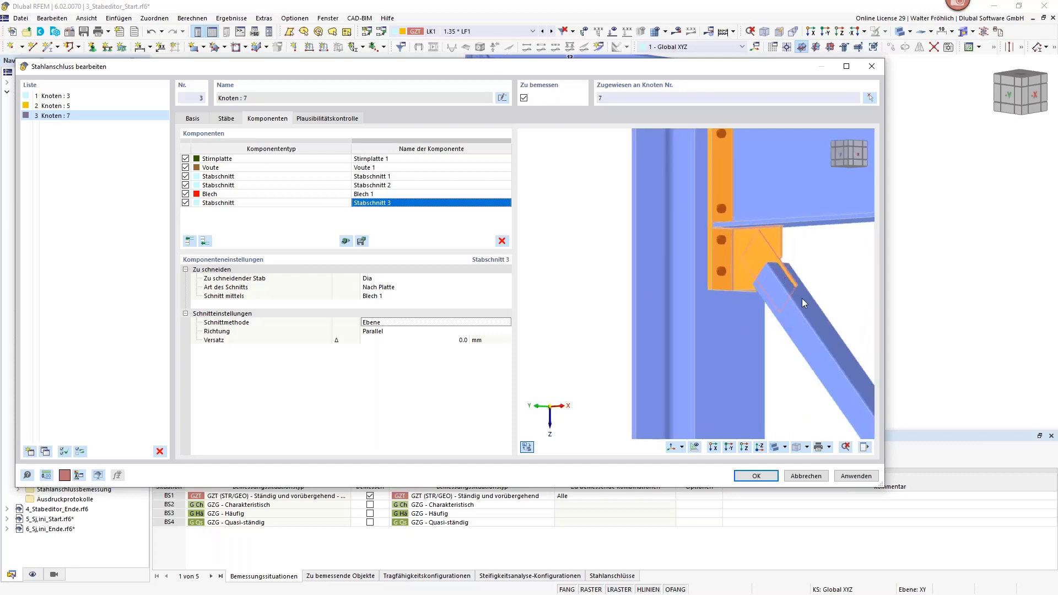
pyautogui.scroll(-3, 779, 280)
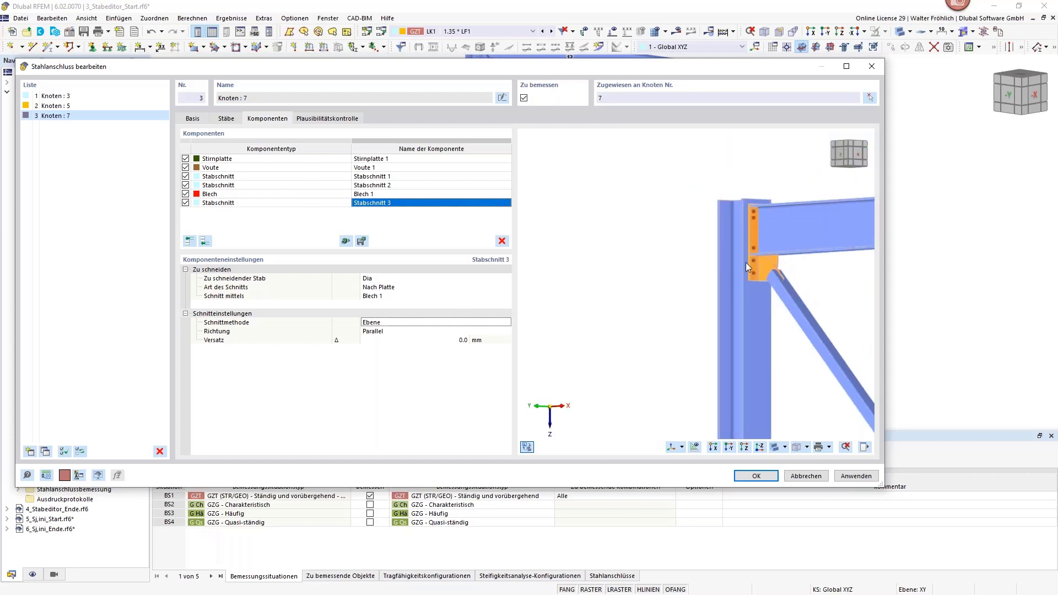
pyautogui.click(416, 325)
pyautogui.click(417, 326)
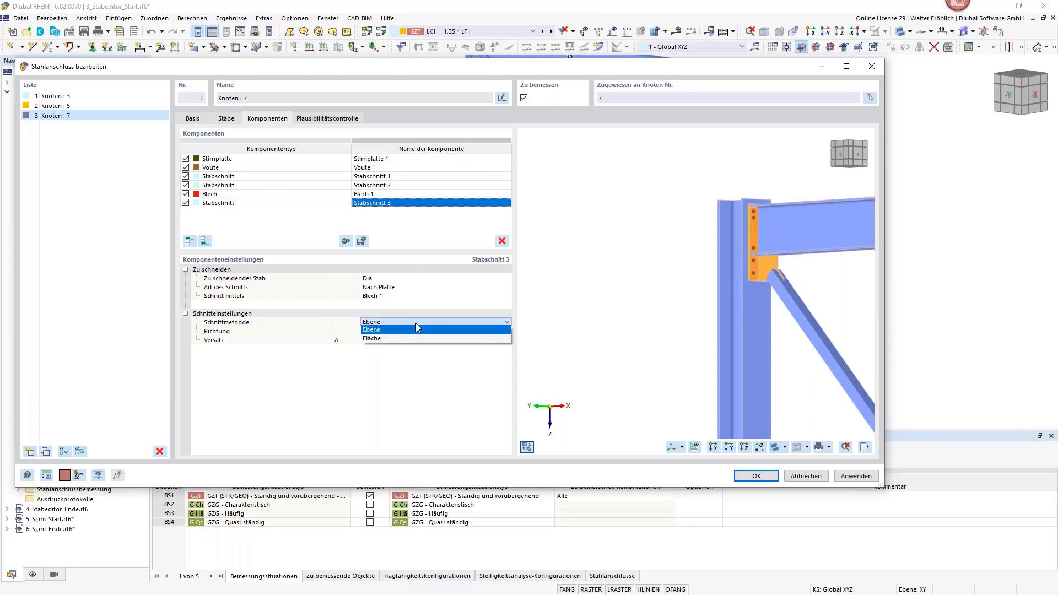
pyautogui.click(379, 339)
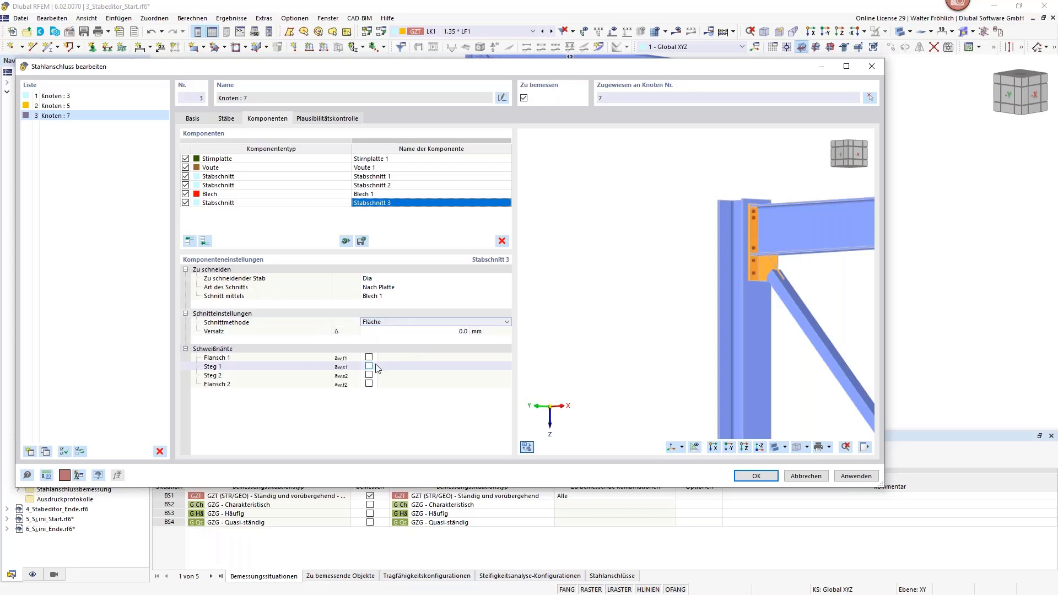
# - Inspect the slot cut into the diagonal by temporarily hiding Voute 1 and Blech 1 in the preview
pyautogui.click(368, 357)
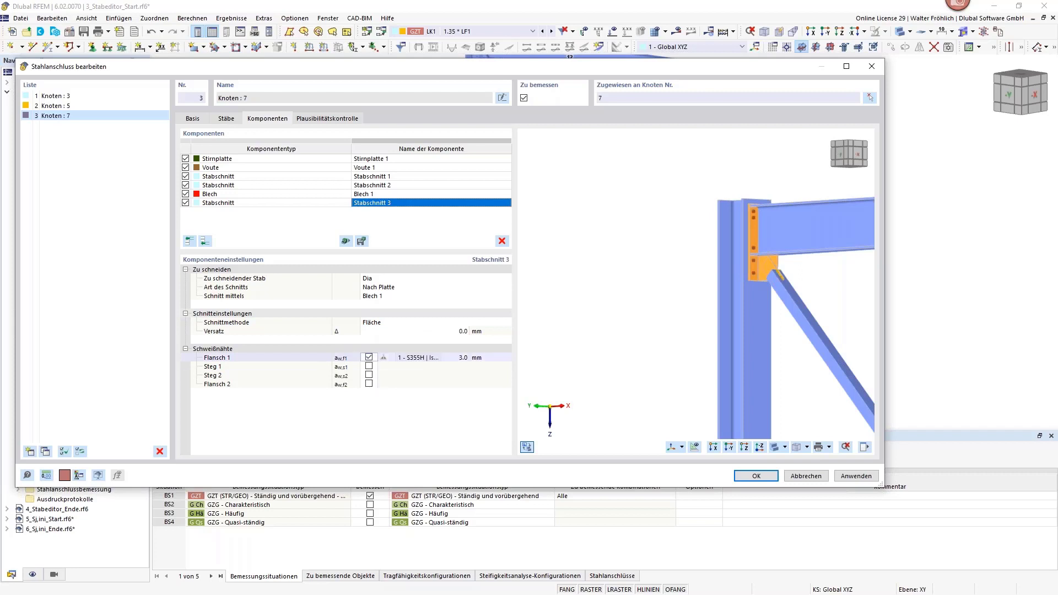
pyautogui.click(368, 357)
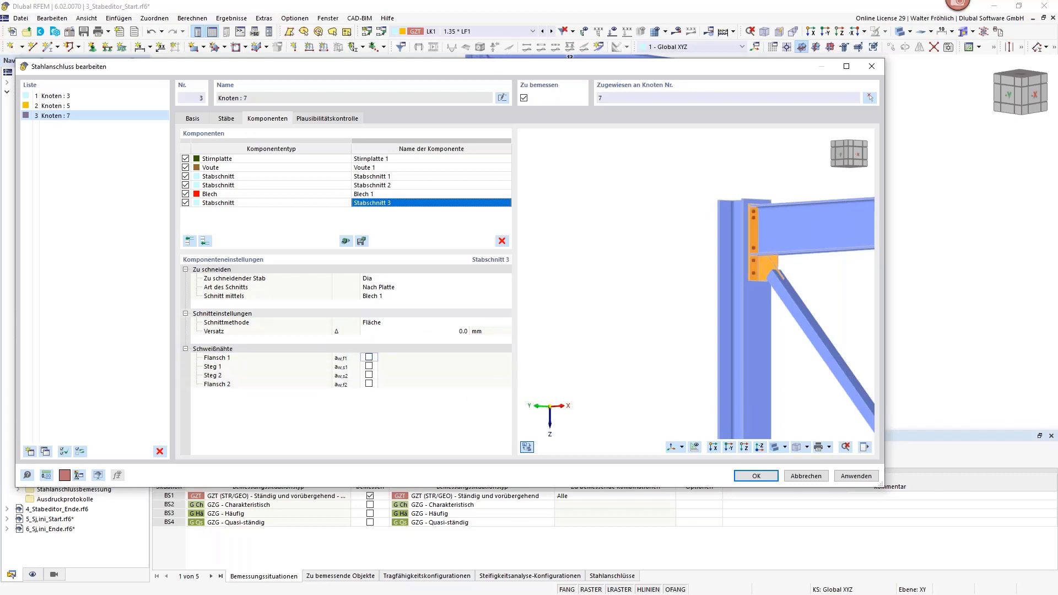
pyautogui.click(864, 448)
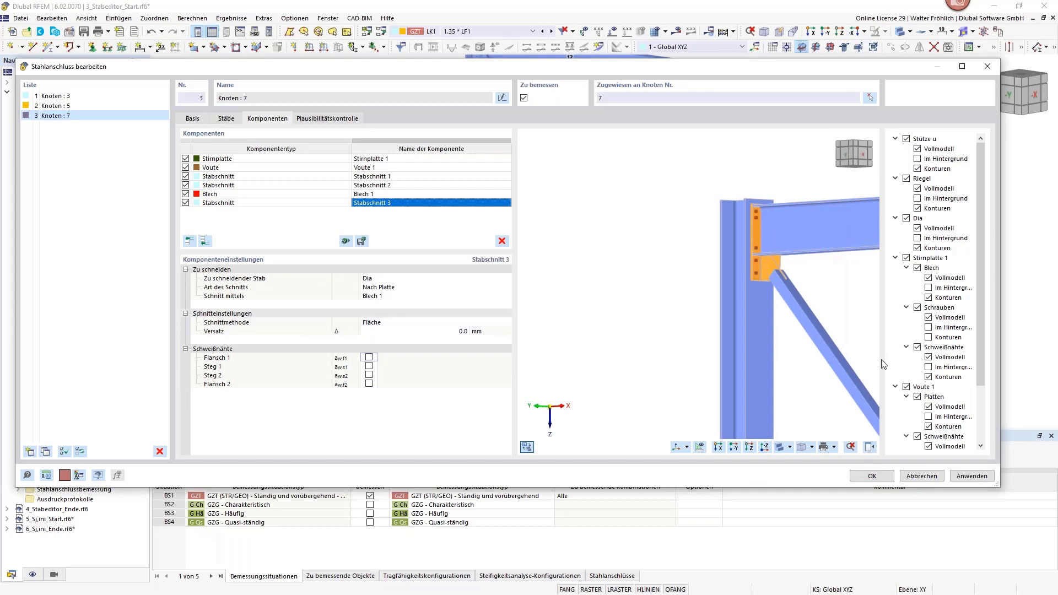
pyautogui.click(906, 387)
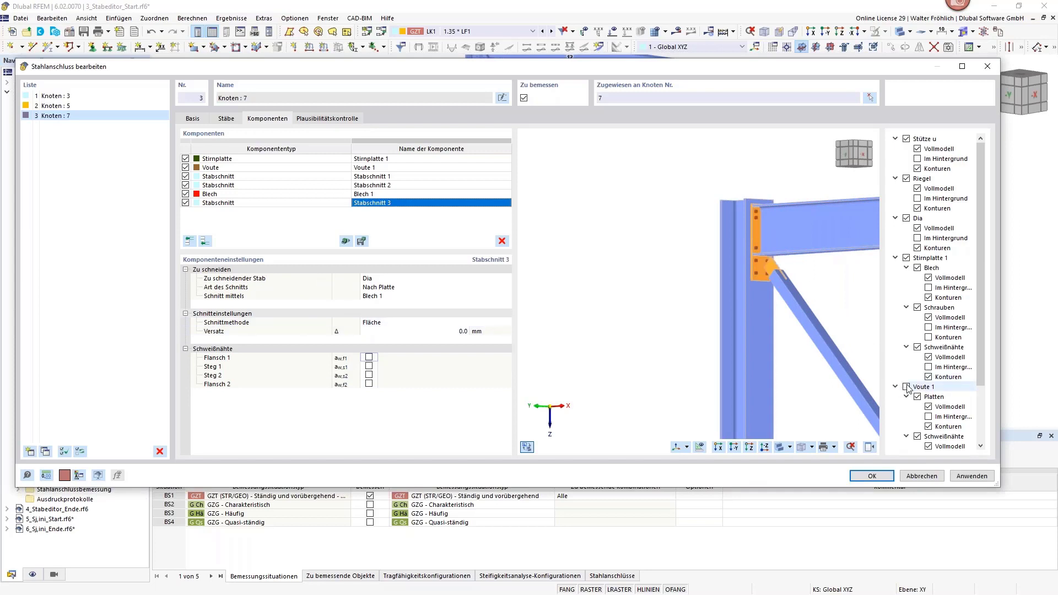
pyautogui.scroll(-2, 908, 397)
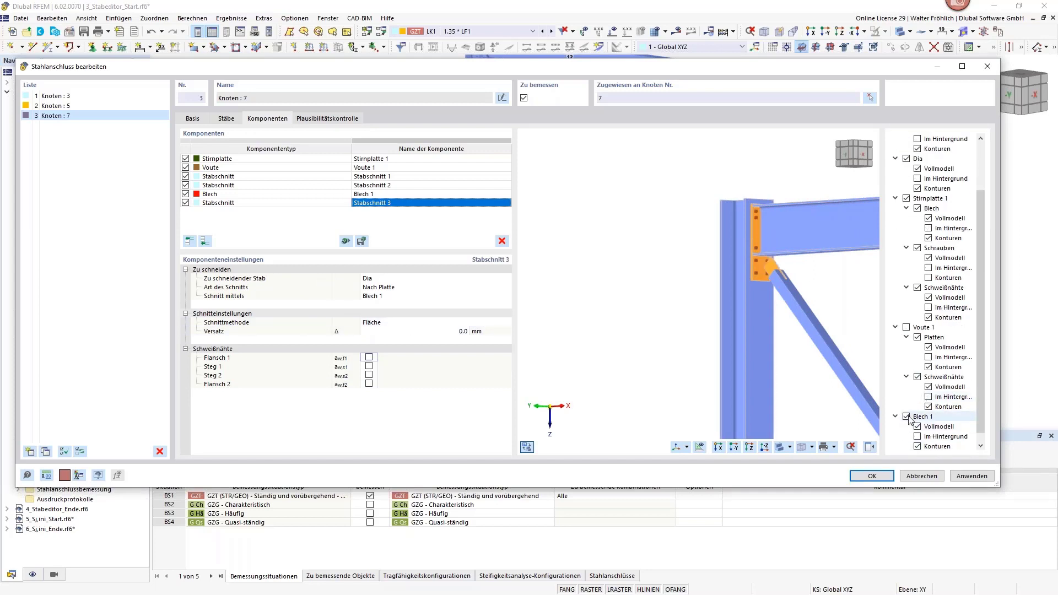
pyautogui.click(906, 417)
pyautogui.keyDown('ctrl'); pyautogui.moveTo(799, 309); pyautogui.dragTo(848, 295, button='middle'); pyautogui.keyUp('ctrl')
pyautogui.scroll(6, 773, 290)
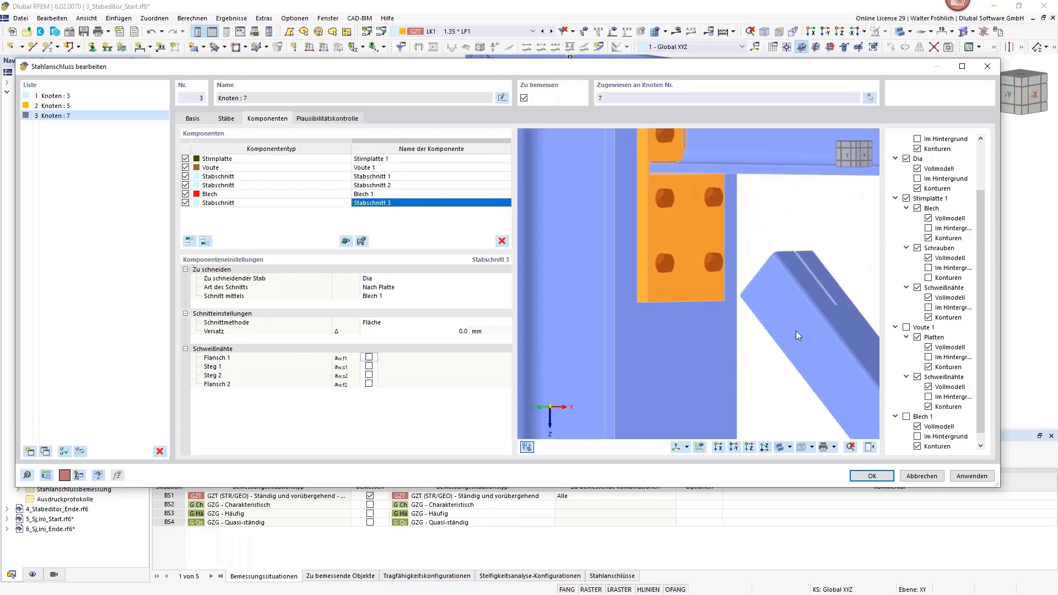
pyautogui.click(906, 416)
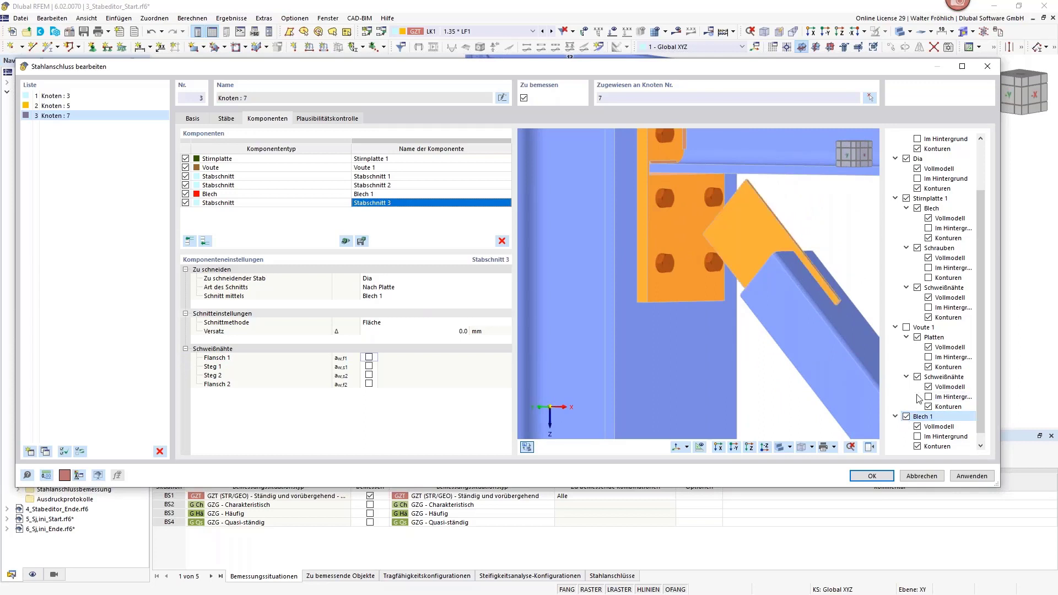
pyautogui.click(906, 328)
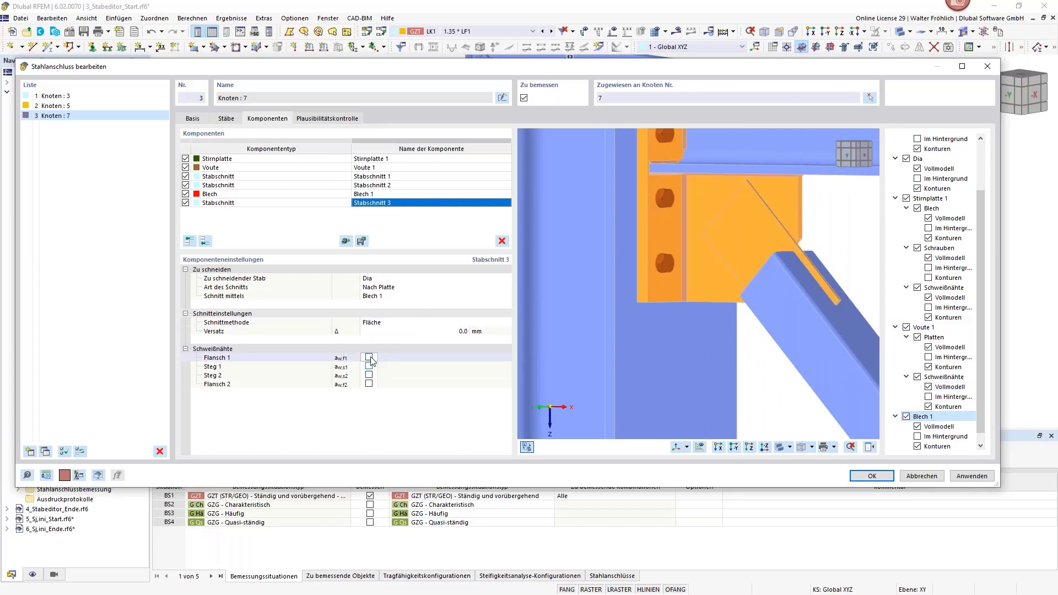
# - Activate the Flansch 1 and Flansch 2 weld seams for Stabschnitt 3 and inspect them at the slotted diagonal
pyautogui.press('space')
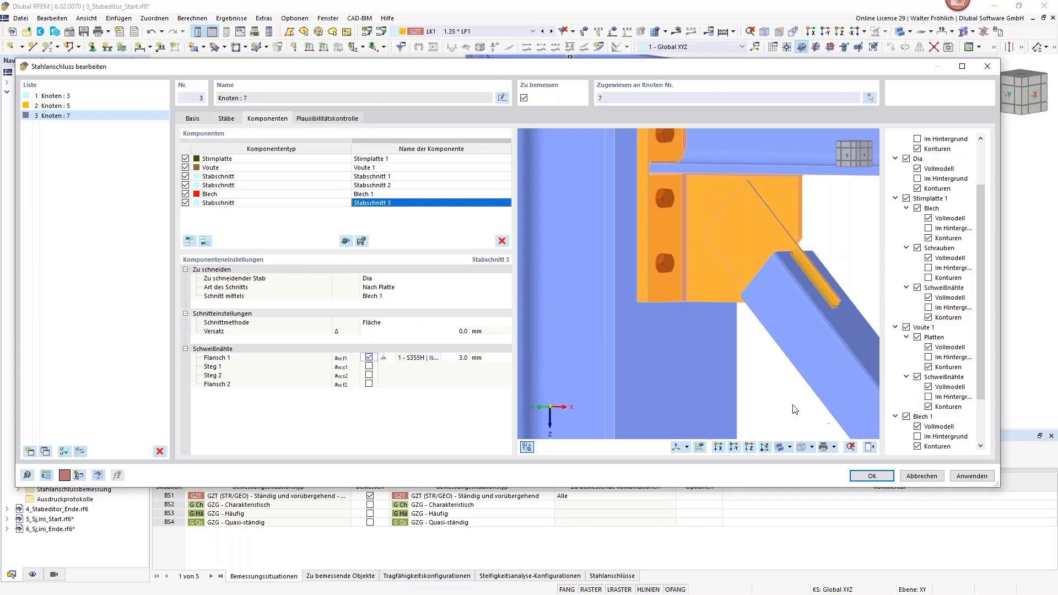
pyautogui.click(369, 384)
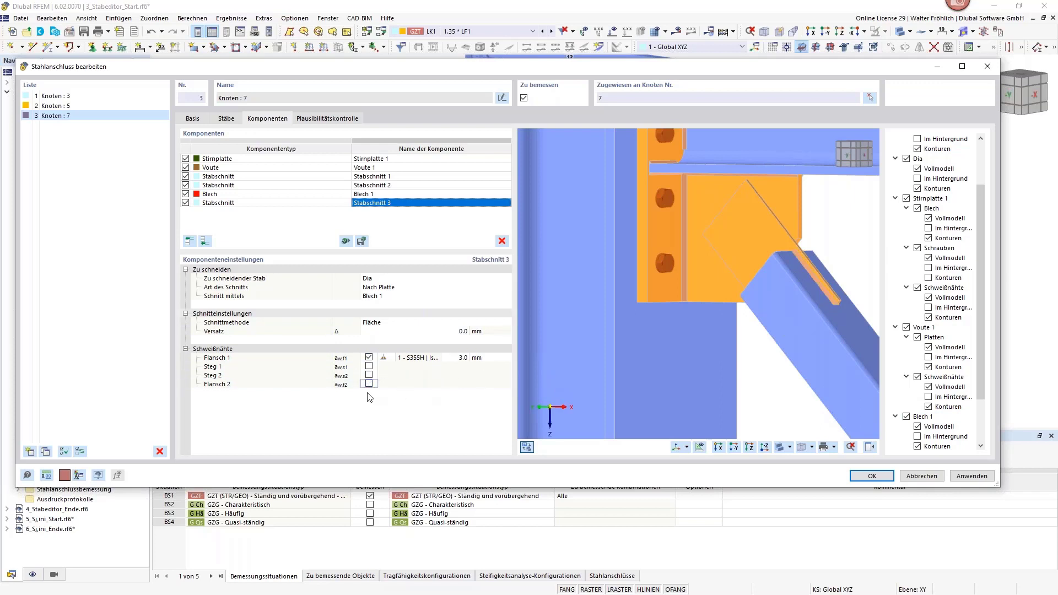
pyautogui.click(370, 384)
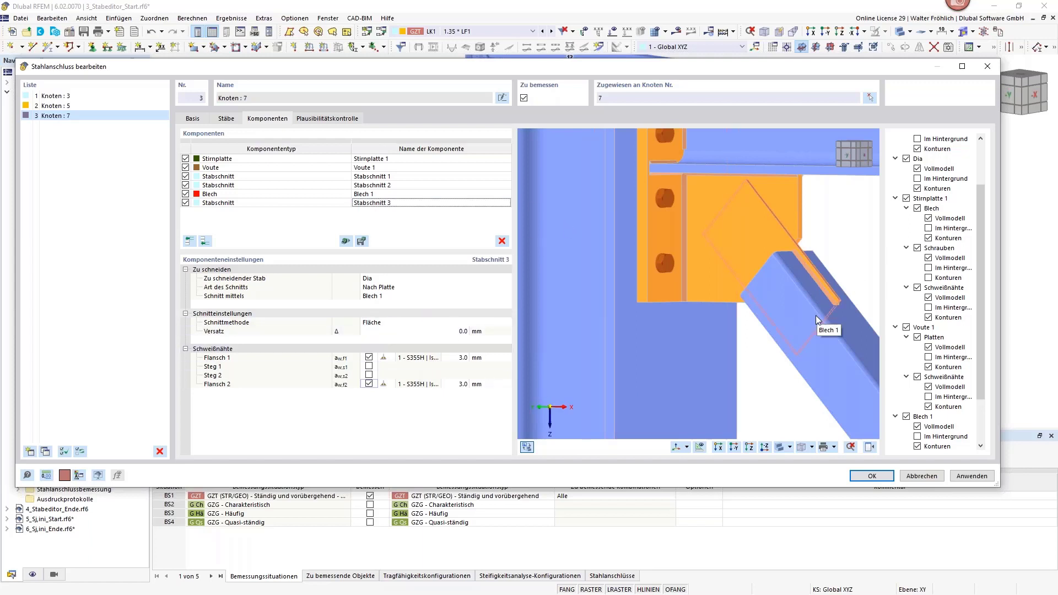
pyautogui.moveTo(815, 315)
pyautogui.keyDown('ctrl'); pyautogui.mouseDown(button='middle')
pyautogui.moveTo(869, 315)
pyautogui.moveTo(857, 348)
pyautogui.moveTo(830, 363)
pyautogui.moveTo(818, 324)
pyautogui.mouseUp(button='middle'); pyautogui.keyUp('ctrl')
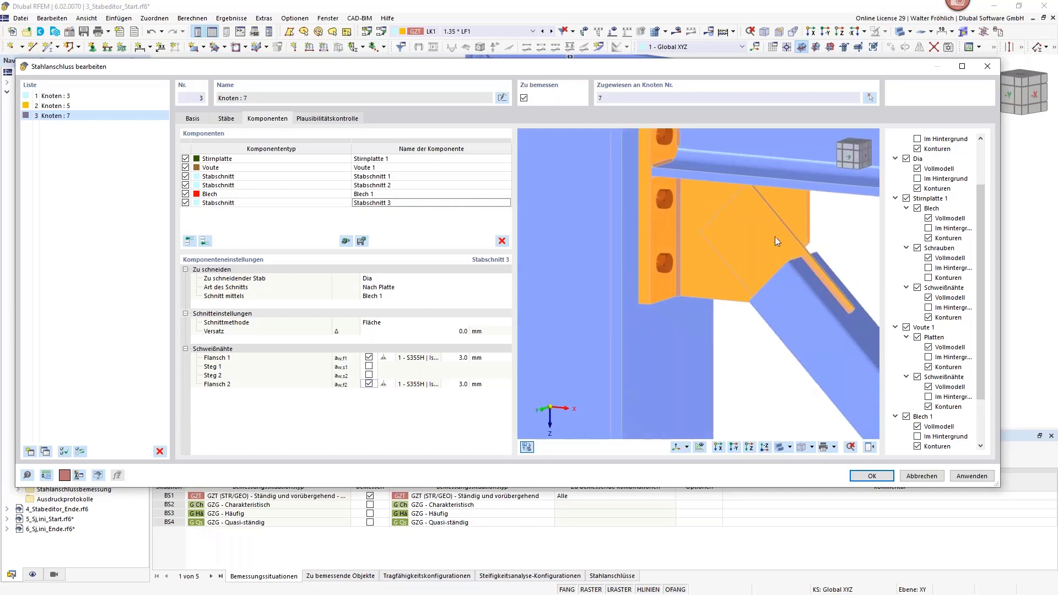
pyautogui.keyDown('ctrl'); pyautogui.moveTo(771, 225); pyautogui.dragTo(736, 199, button='middle'); pyautogui.keyUp('ctrl')
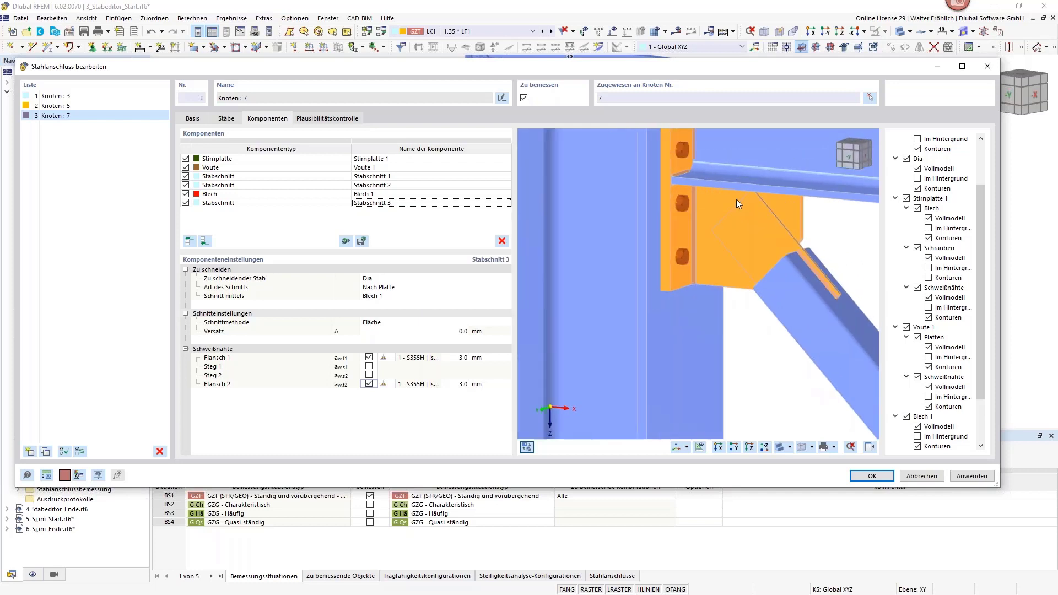
# - Add a Verbindungsmittel component at the end of the list with the plate Blech 1 as Komponente 1
pyautogui.click(205, 242)
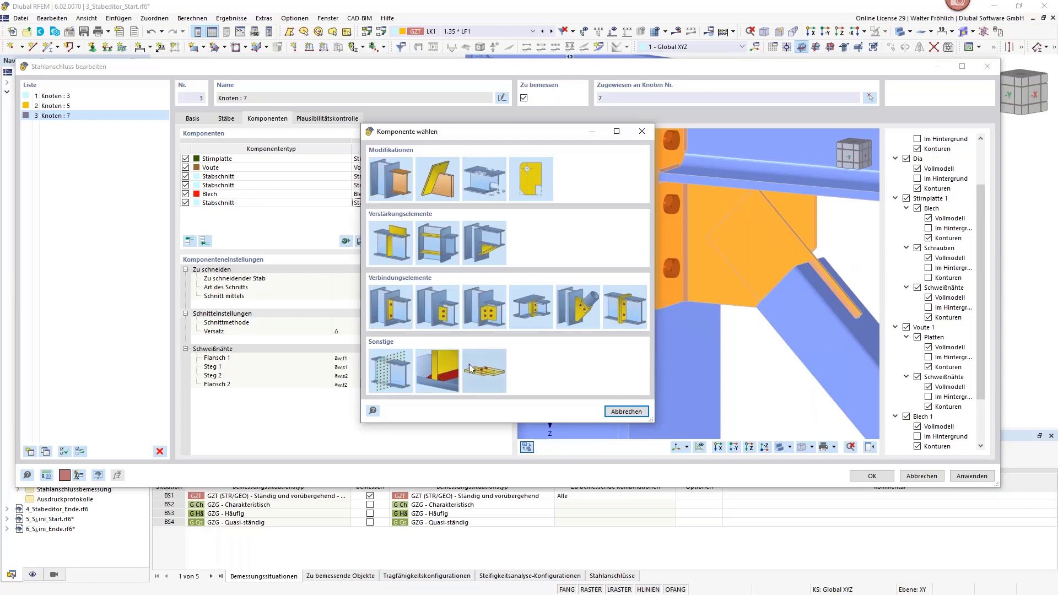
pyautogui.click(487, 377)
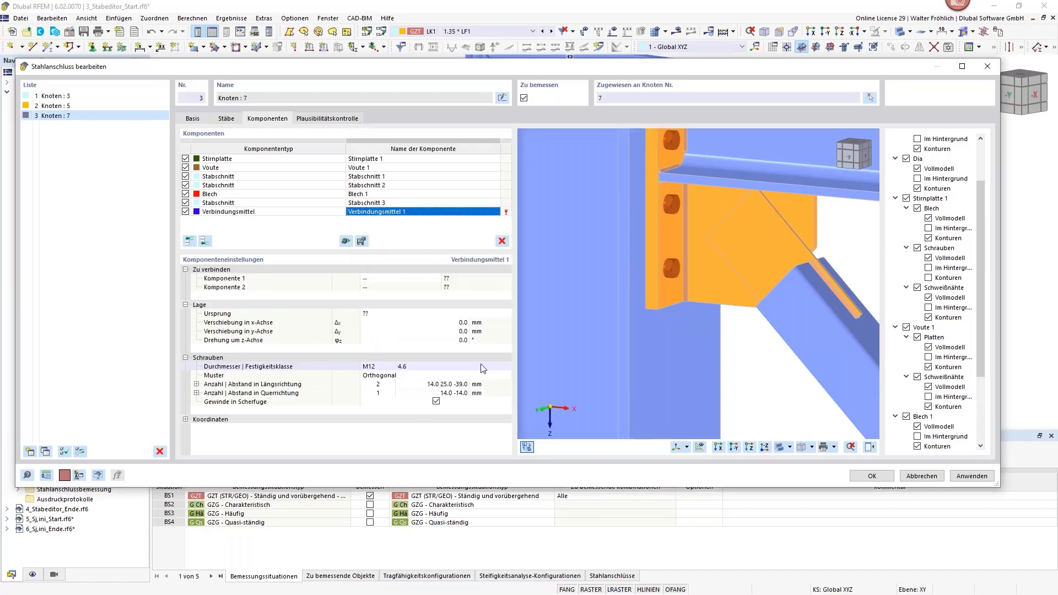
pyautogui.click(420, 280)
pyautogui.click(432, 287)
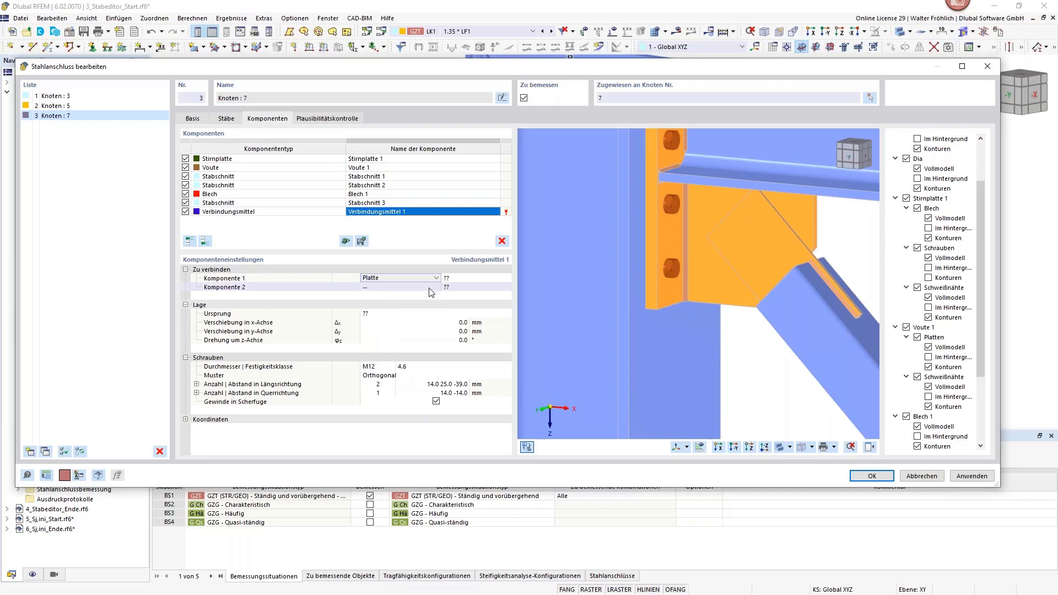
pyautogui.click(469, 277)
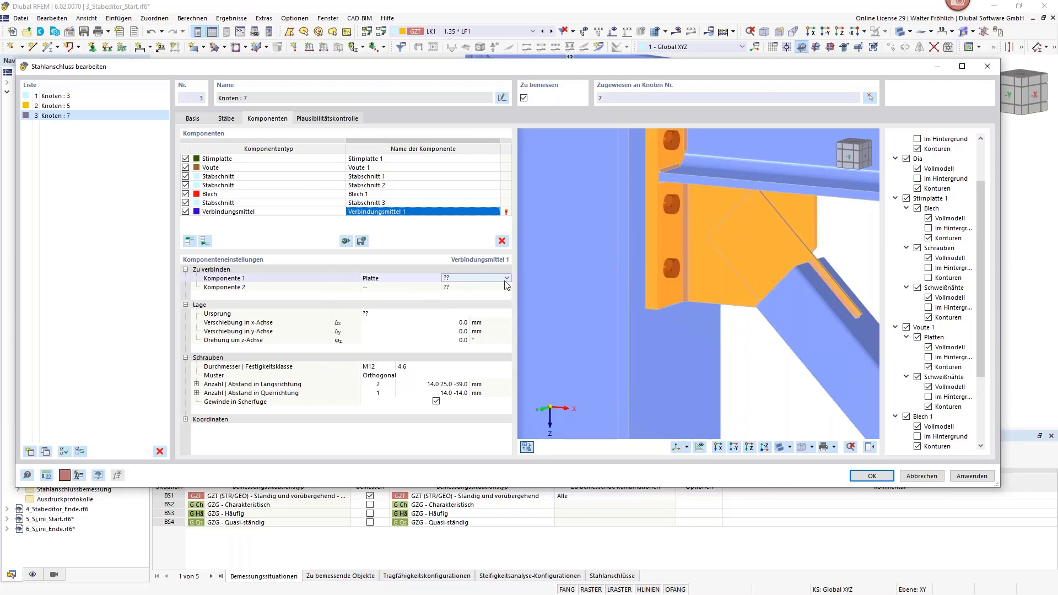
pyautogui.click(469, 278)
pyautogui.click(452, 312)
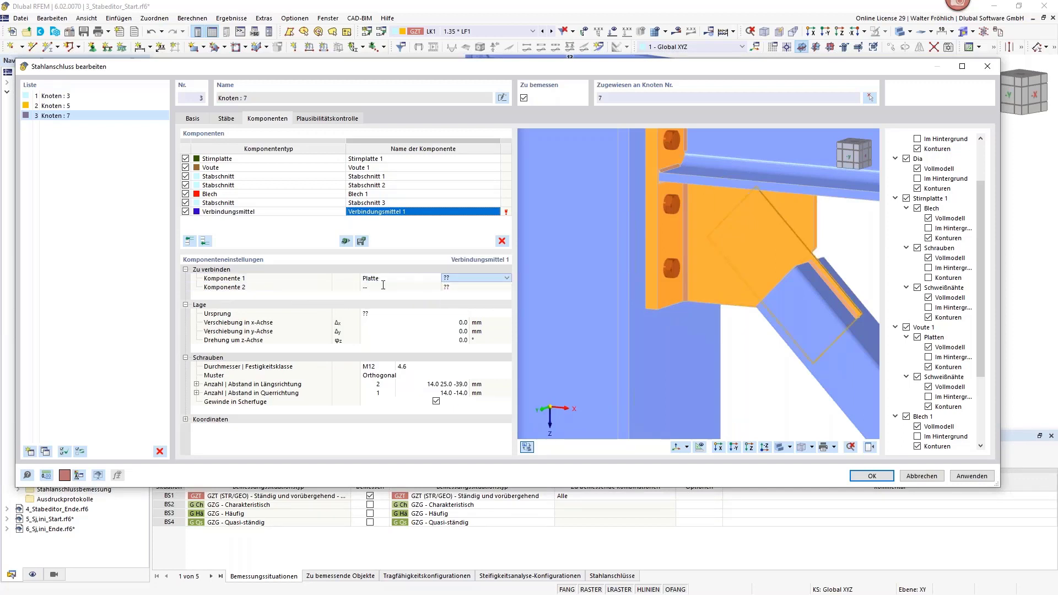
# - Set Komponente 2 of Verbindungsmittel 1 to the plate Voute 1 | Blech 1
pyautogui.click(417, 288)
pyautogui.click(427, 289)
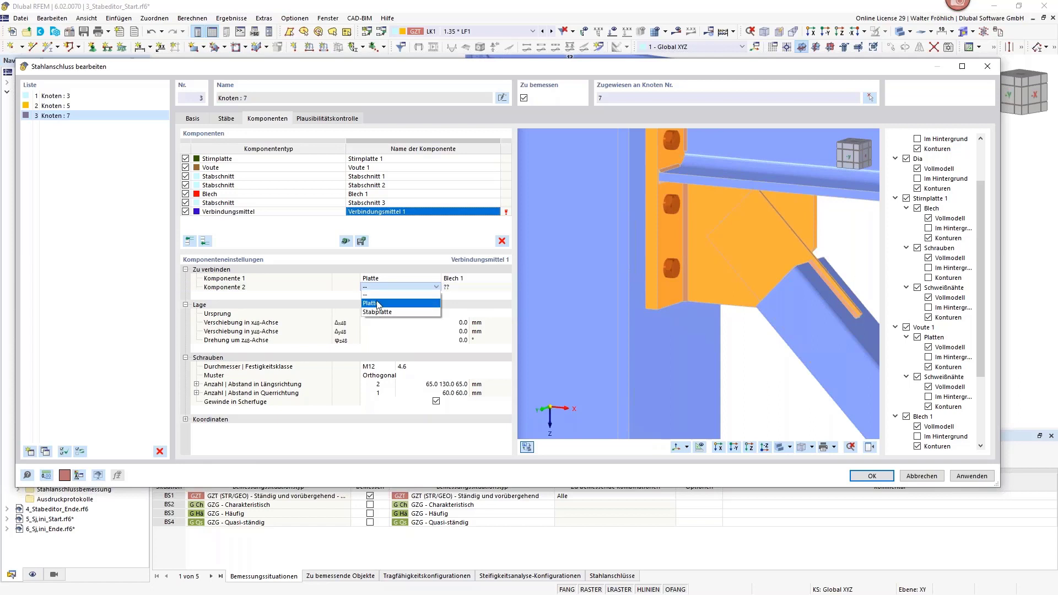
pyautogui.click(380, 302)
pyautogui.click(482, 287)
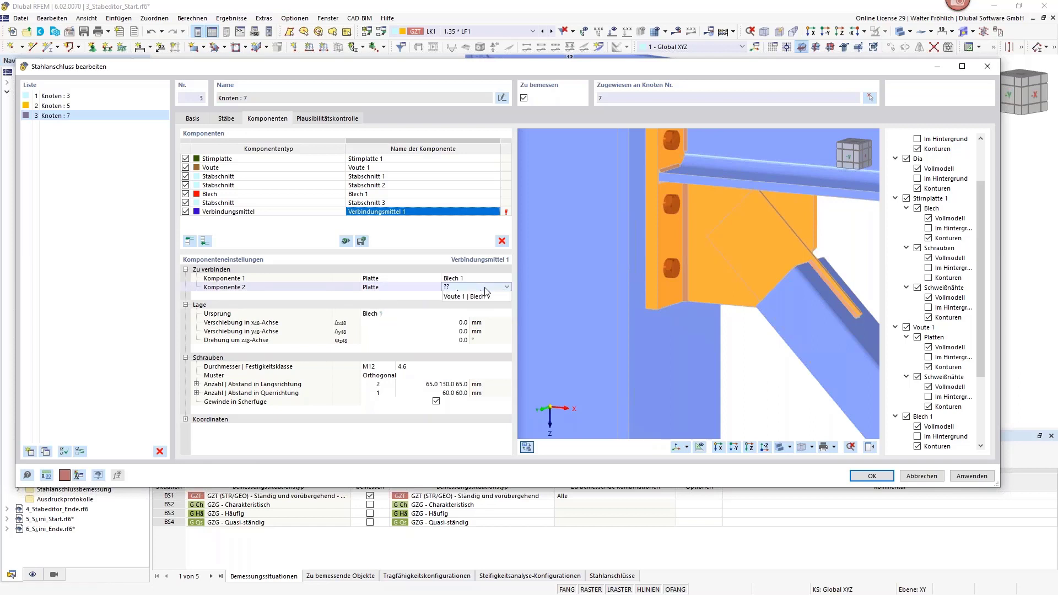
pyautogui.click(506, 287)
pyautogui.click(459, 313)
pyautogui.click(387, 318)
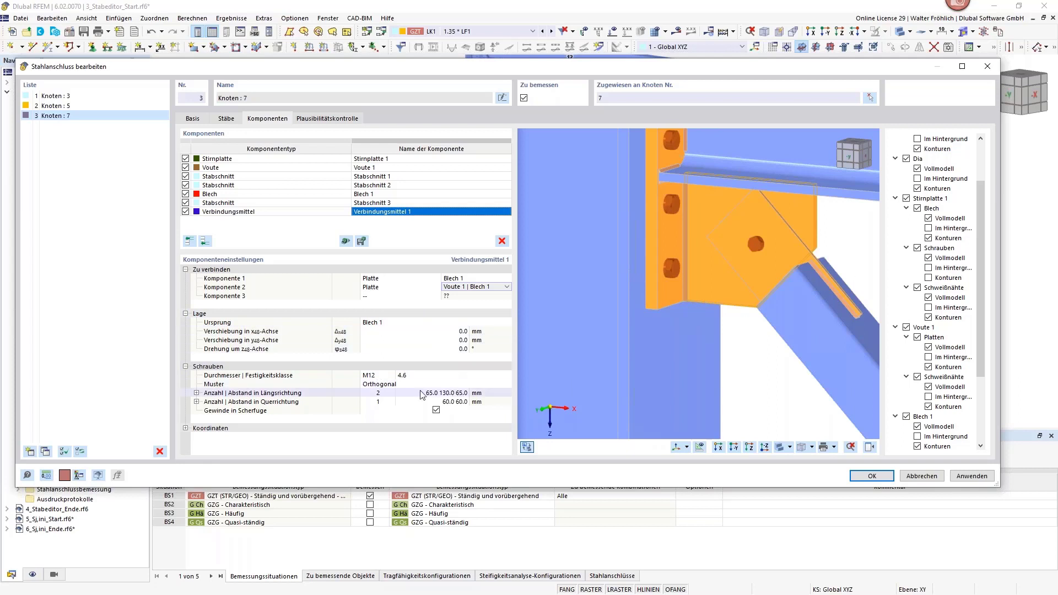
# - Set the fastener's longitudinal bolt spacings to 35 and 60 mm and the number of bolts in Querrichtung to 2
pyautogui.click(385, 377)
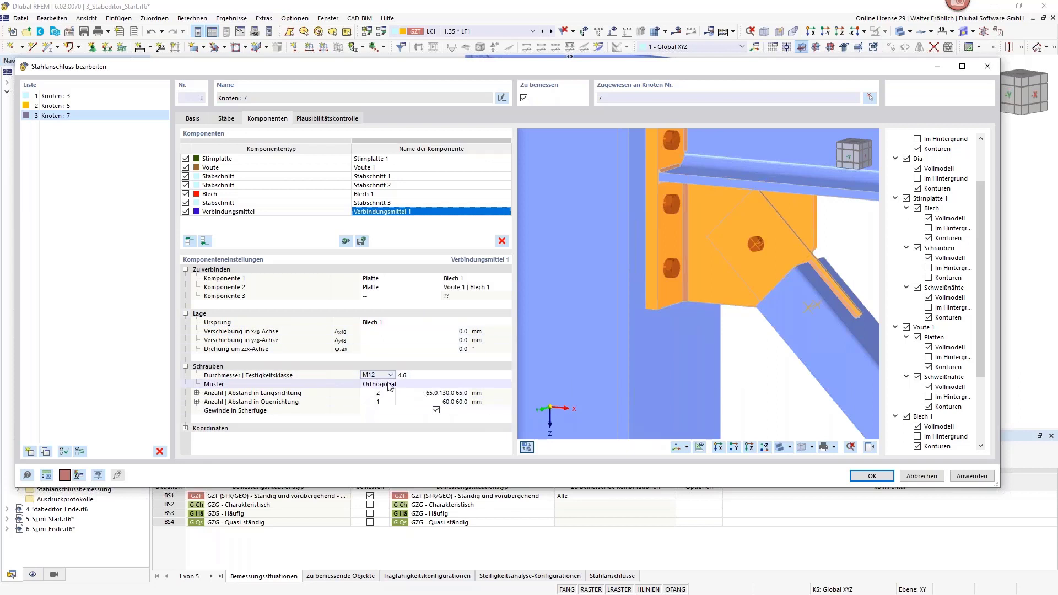
pyautogui.click(439, 392)
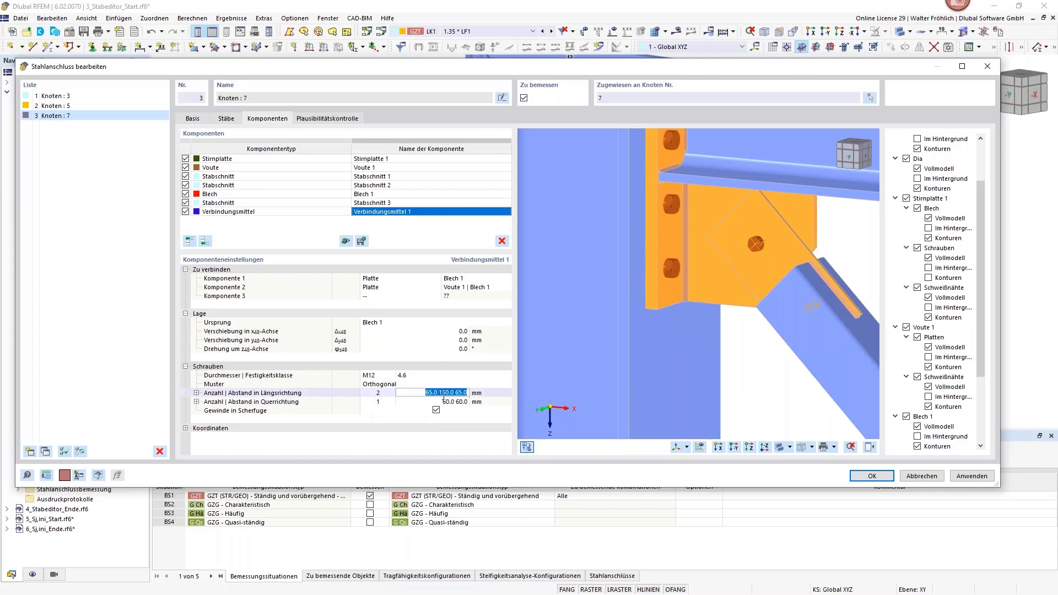
pyautogui.write('35 60')
pyautogui.press('Return')
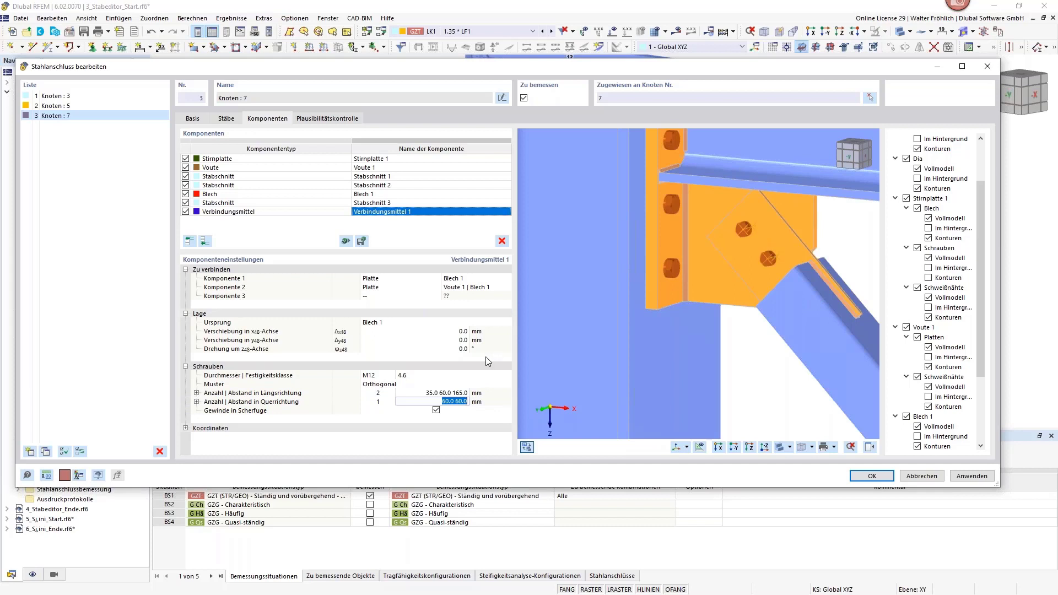
pyautogui.click(386, 401)
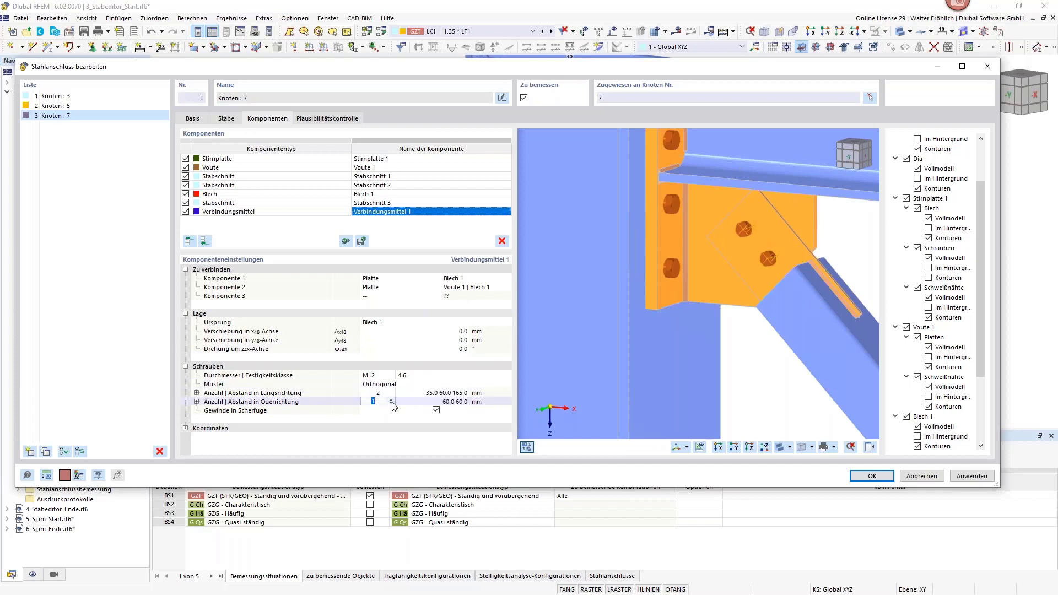
pyautogui.write('2')
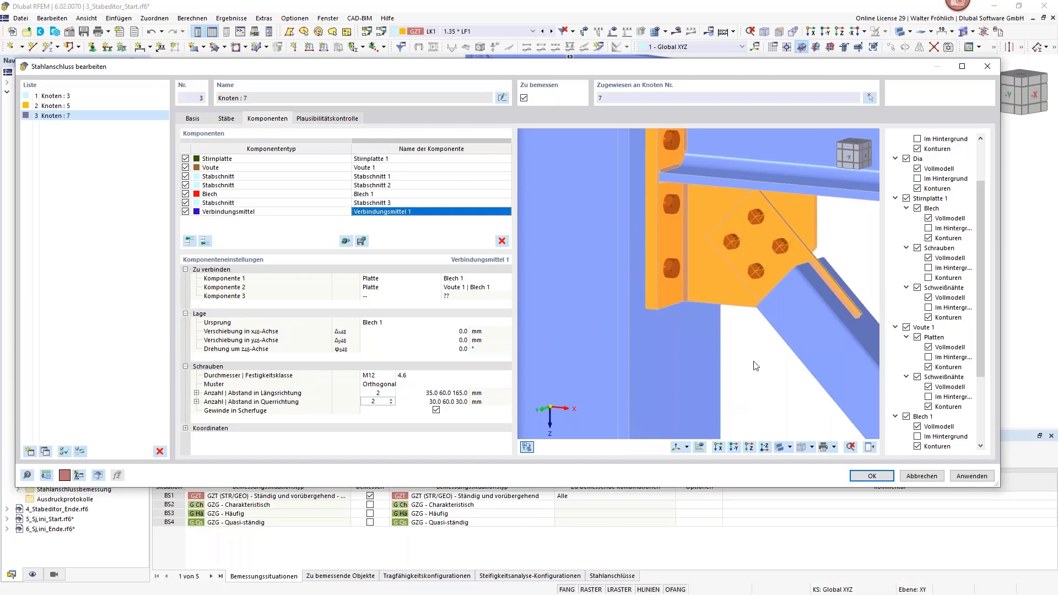
# - Review the node 7 joint as a whole and open the Knoten : 5 joint for comparison
pyautogui.scroll(-3, 755, 363)
pyautogui.scroll(-1, 748, 348)
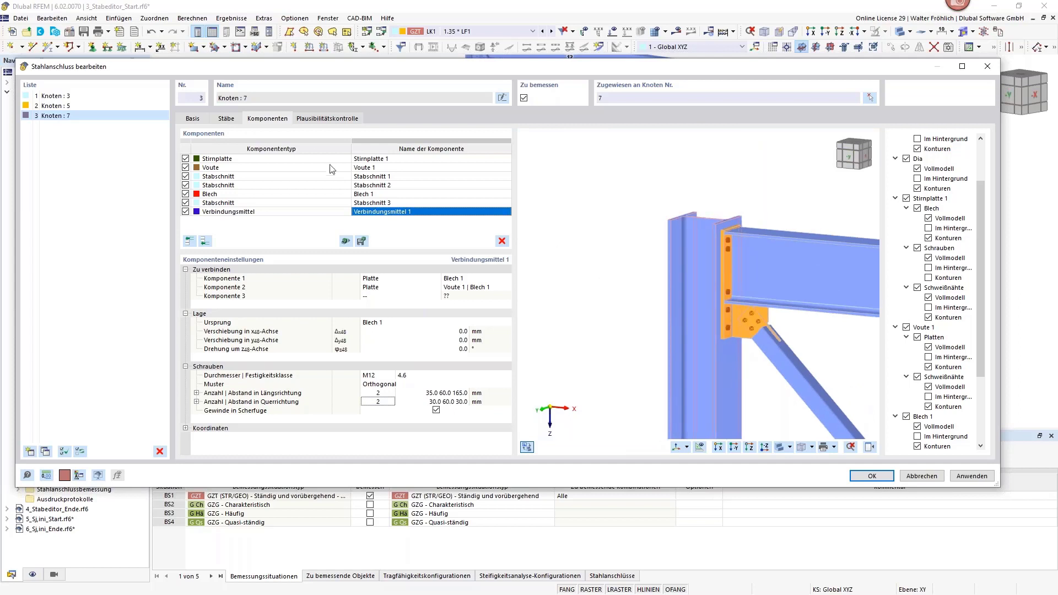
pyautogui.scroll(-2, 776, 343)
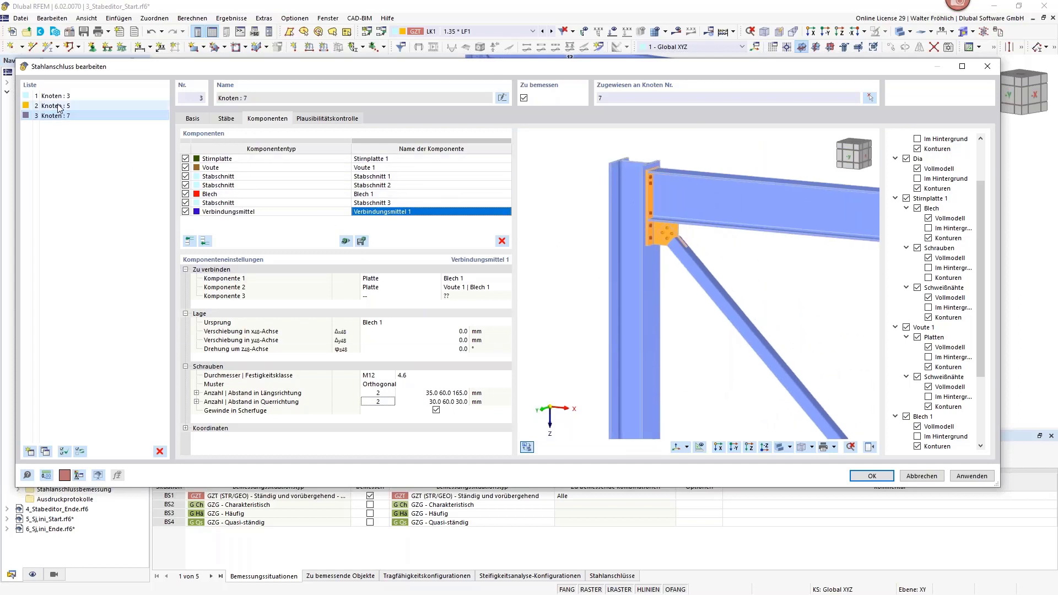
pyautogui.click(94, 105)
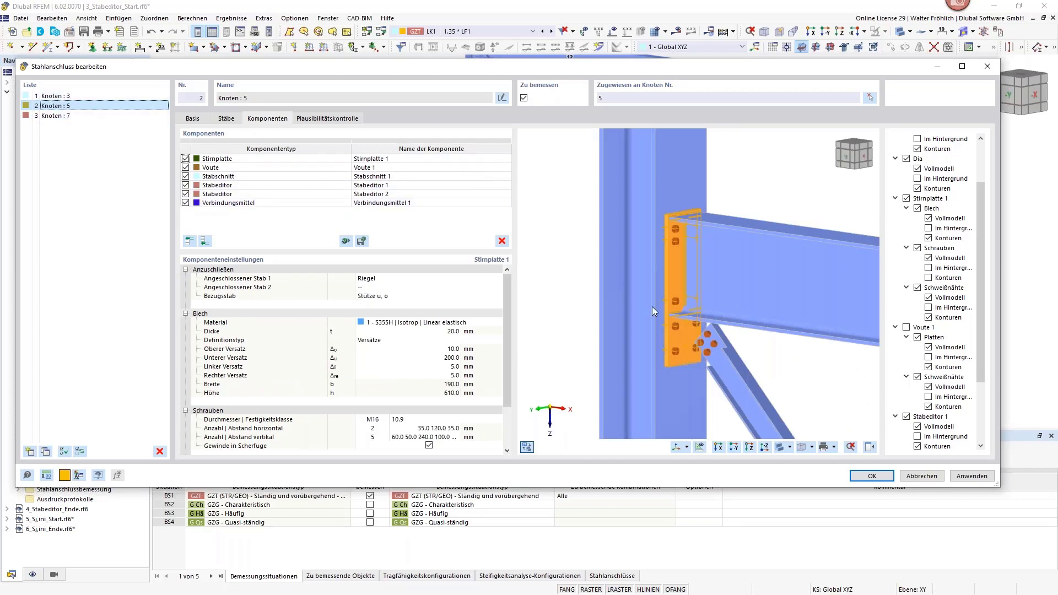
# - Turn the display of Voute 1 back on in the Knoten : 5 joint preview and accept the steel joint definitions
pyautogui.click(760, 374)
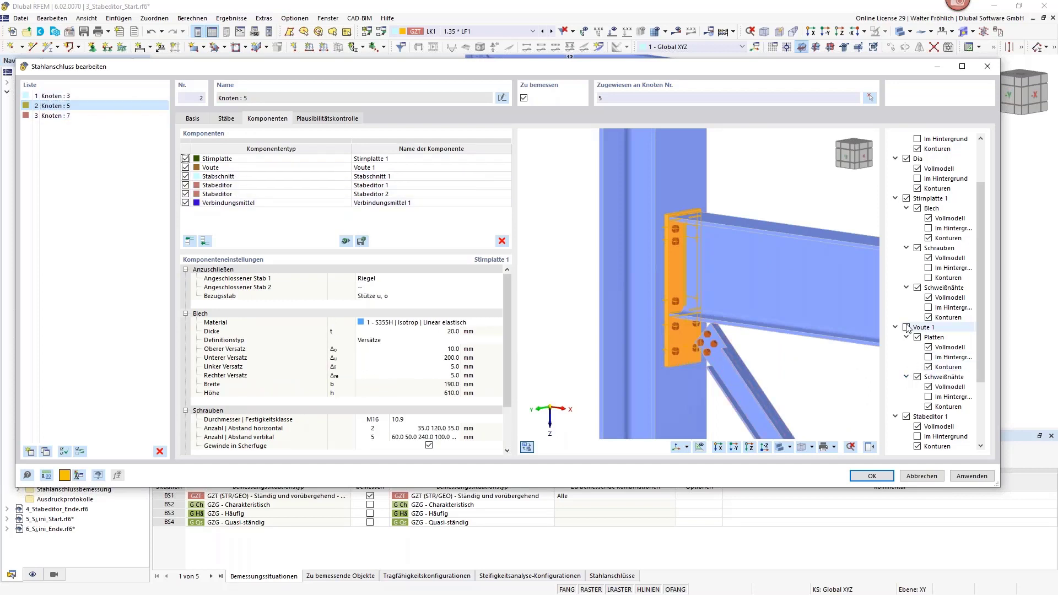
pyautogui.press('space')
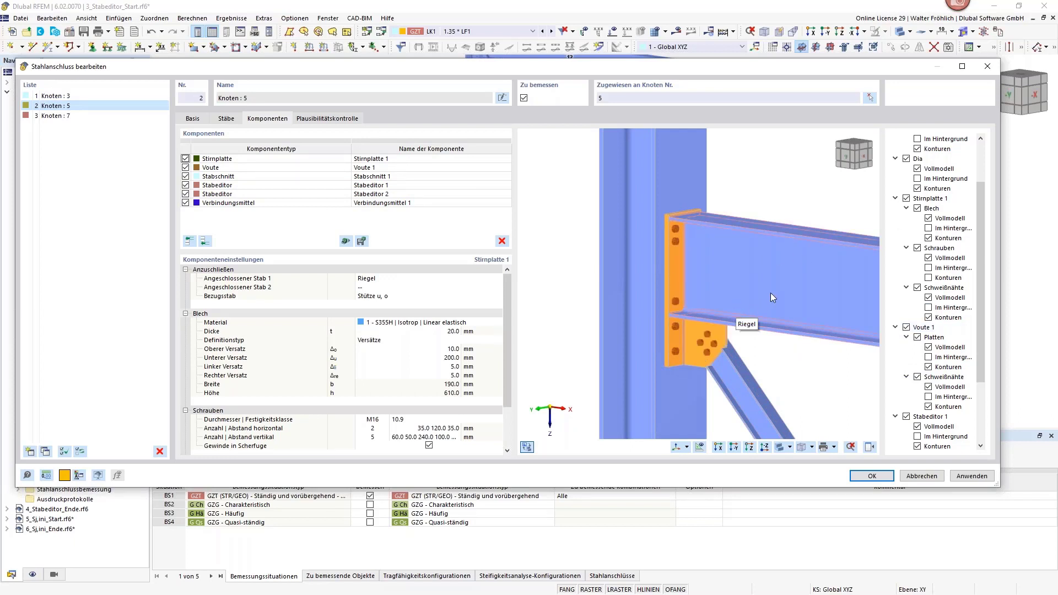
pyautogui.scroll(-2, 770, 292)
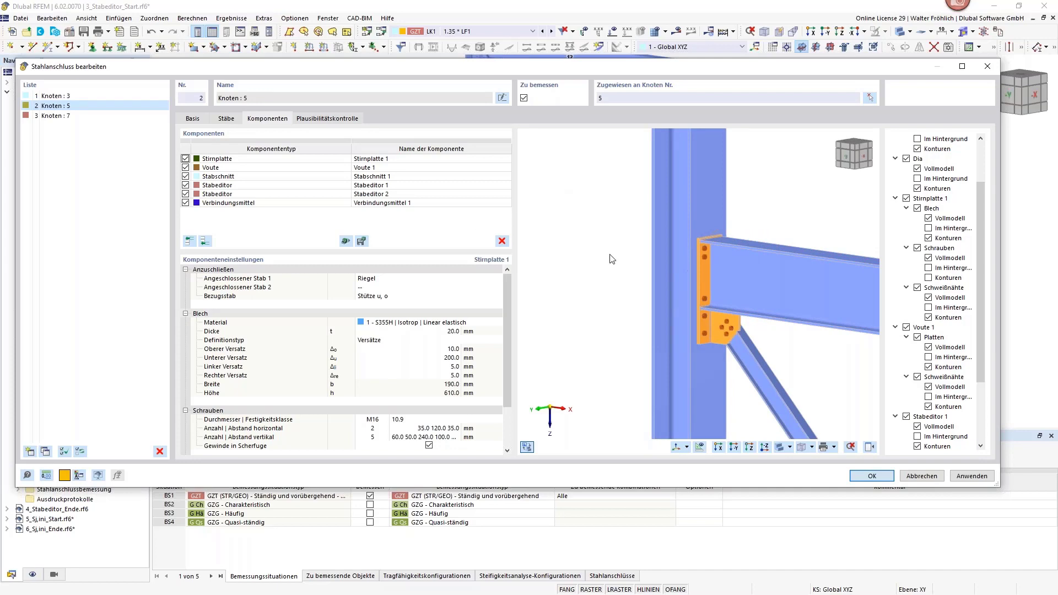
pyautogui.click(811, 448)
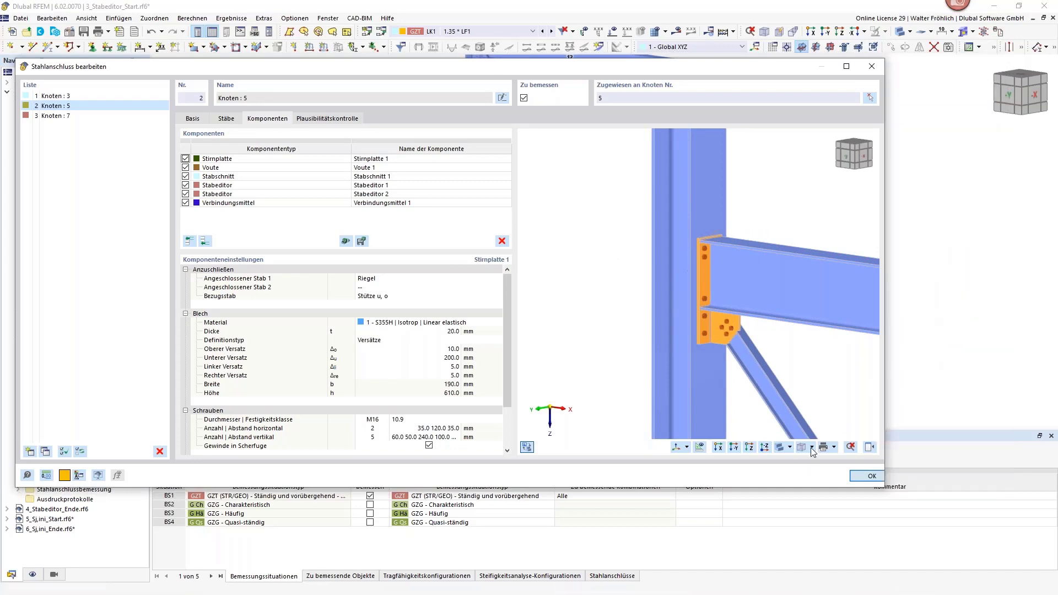
pyautogui.press('Return')
pyautogui.scroll(-4, 584, 283)
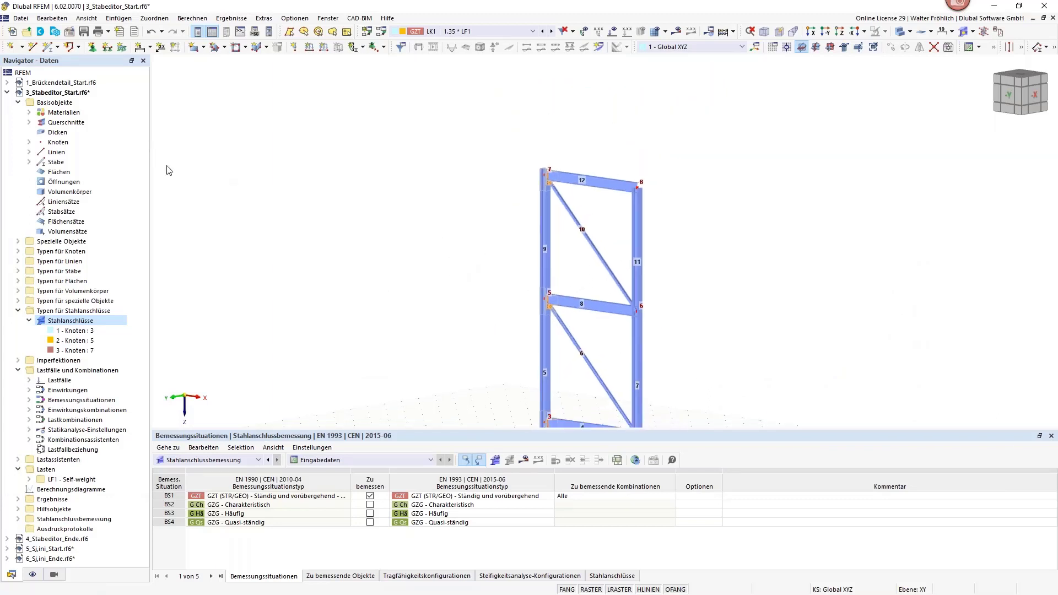
# - Collapse the 3_Stabeditor_Start.rf6 model data and activate the model 5_Sj,ini_Start.rf6
pyautogui.click(7, 93)
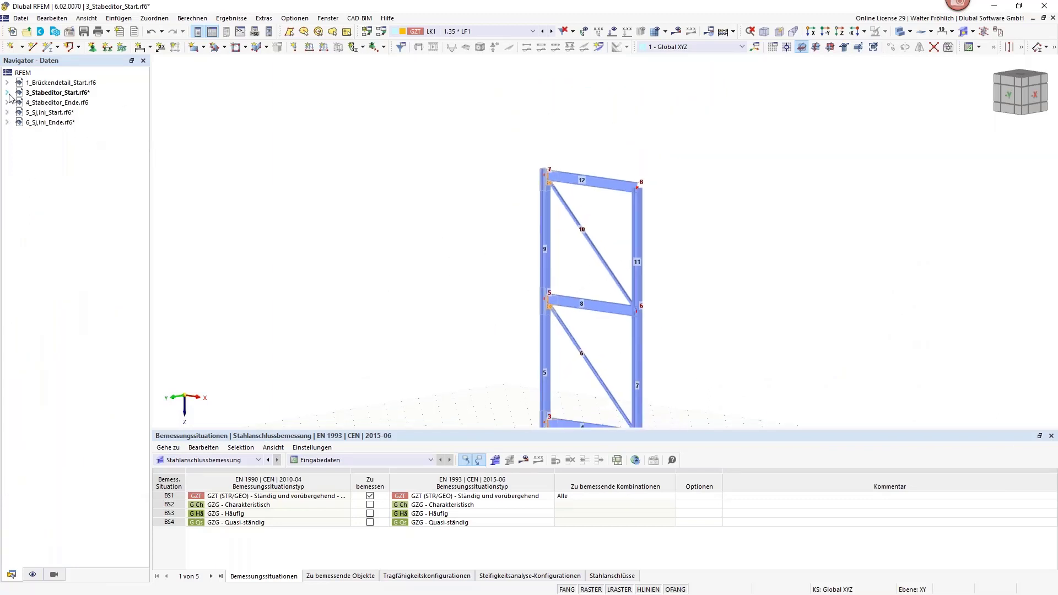
pyautogui.click(55, 112)
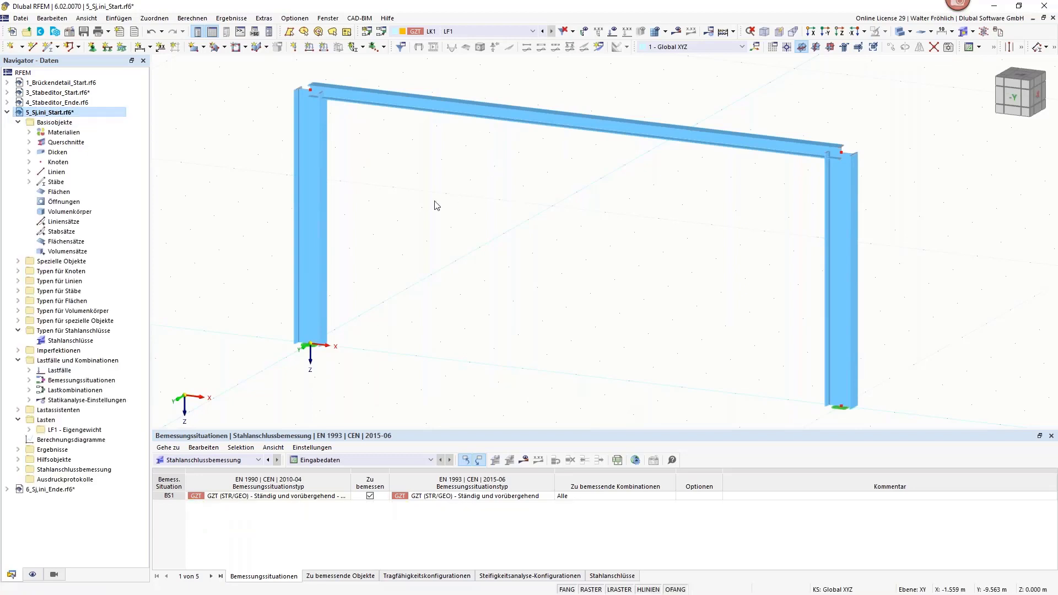
pyautogui.scroll(-1, 435, 204)
pyautogui.moveTo(453, 192); pyautogui.dragTo(457, 200, button='middle')
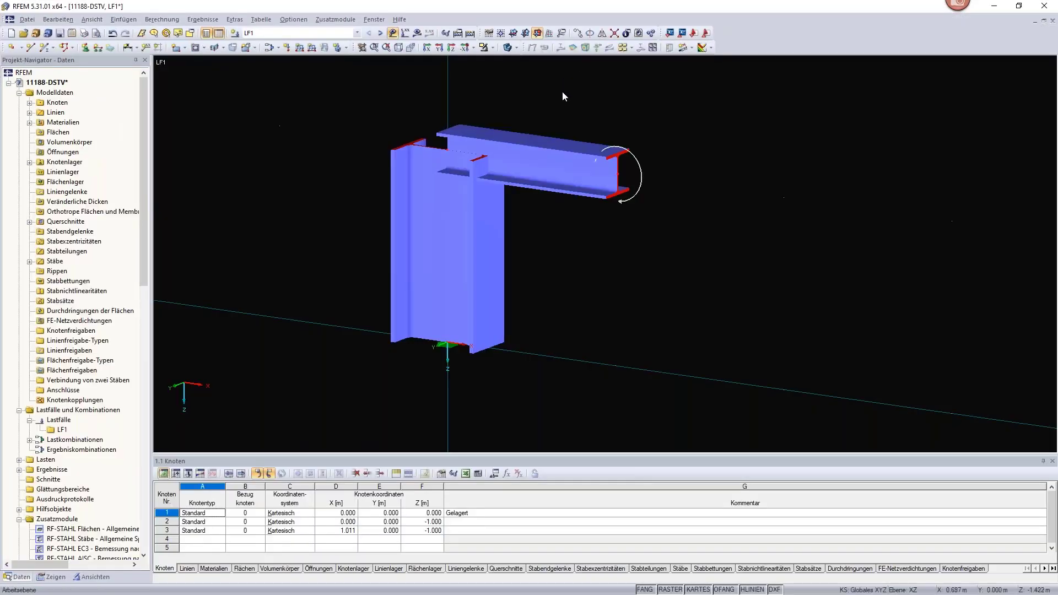
# - Switch to RFEM 5 with the 11188-DSTV model and start the RF-JOINTS add-on module for connection design
pyautogui.moveTo(628, 176); pyautogui.dragTo(665, 189, button='middle')
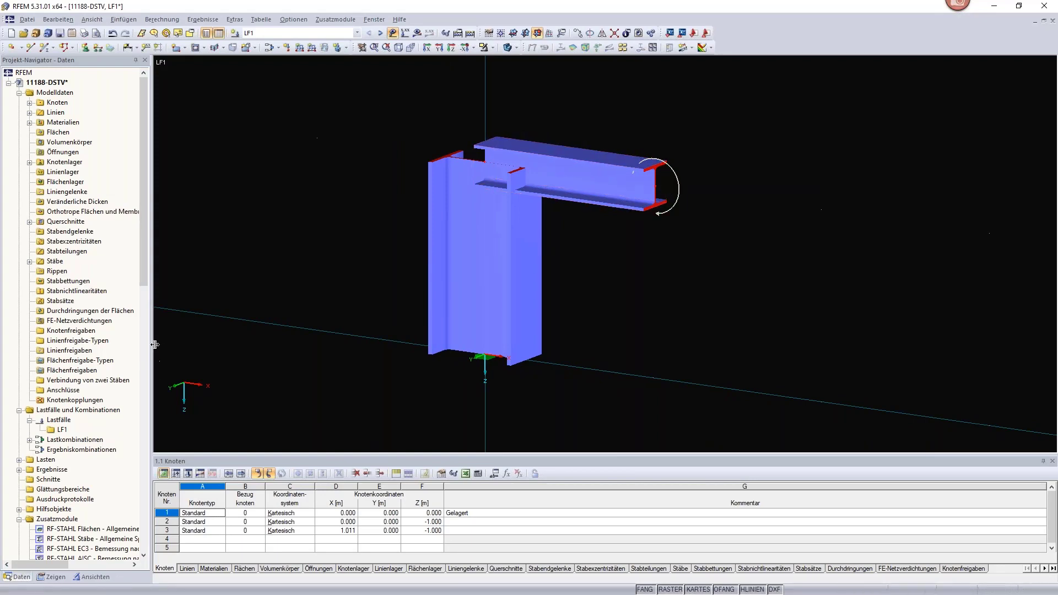
pyautogui.scroll(-16, 145, 242)
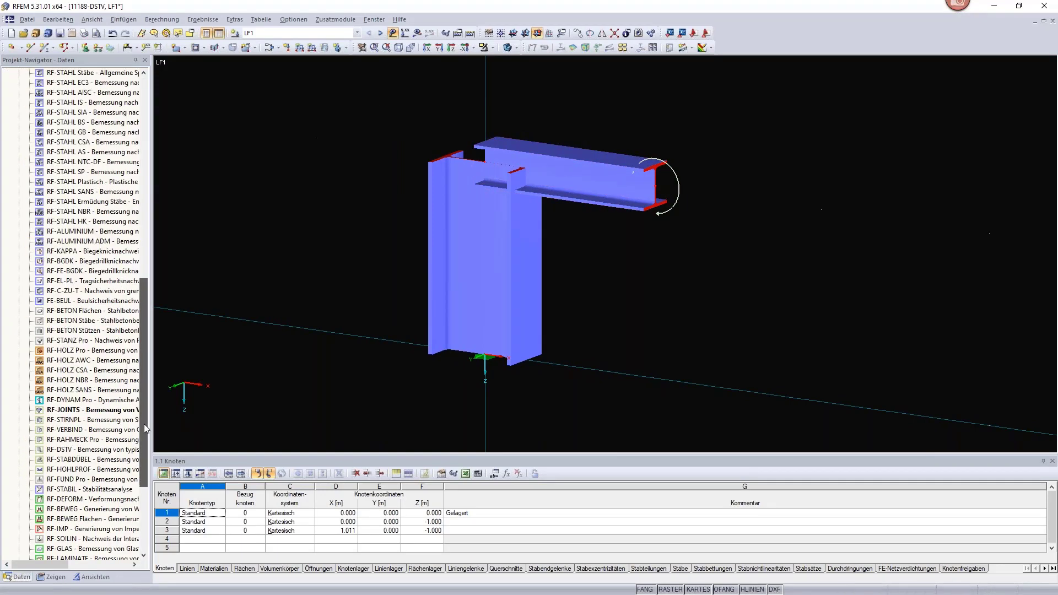
pyautogui.doubleClick(80, 394)
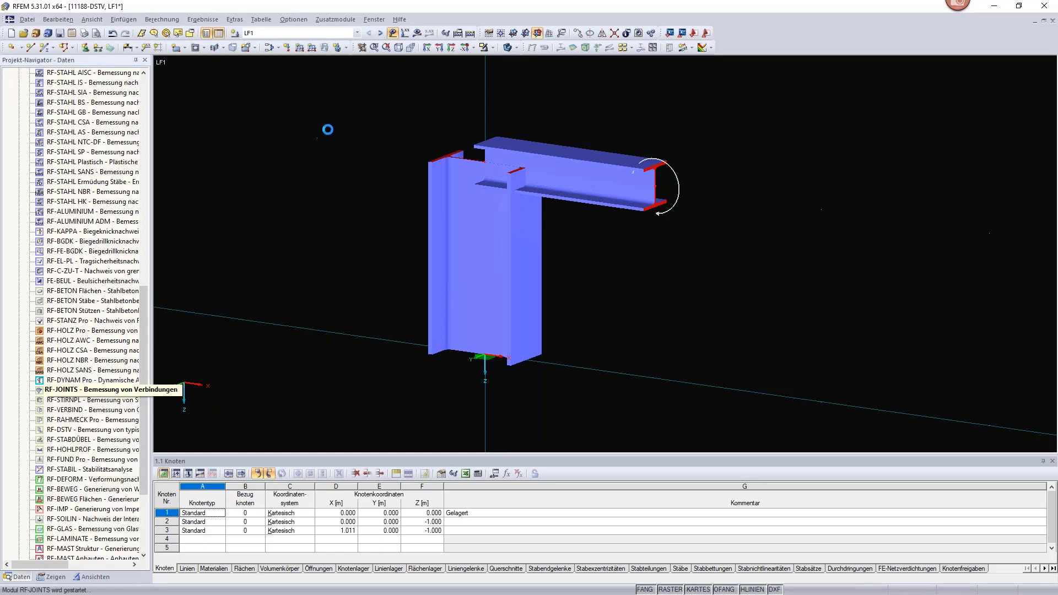